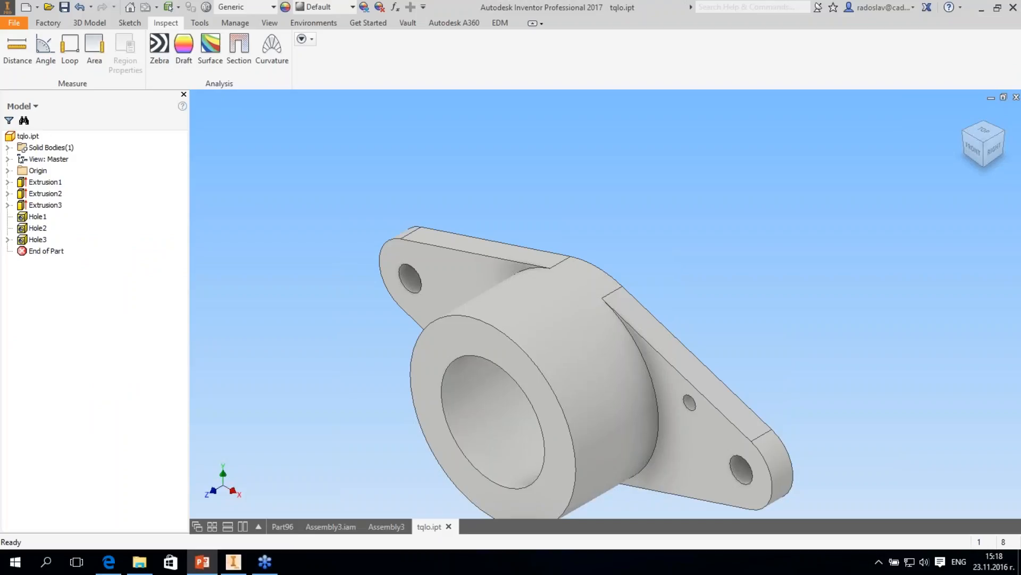
- Close tqlo.ipt, Assembly3.iam and the Assembly3 drawing without saving their changes
left_click(1016, 97)
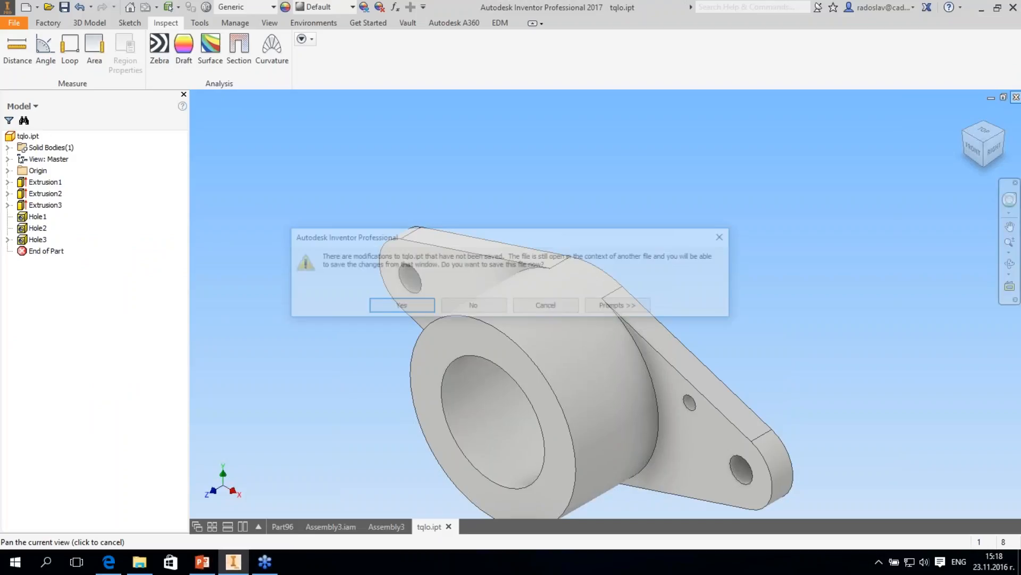
left_click(474, 305)
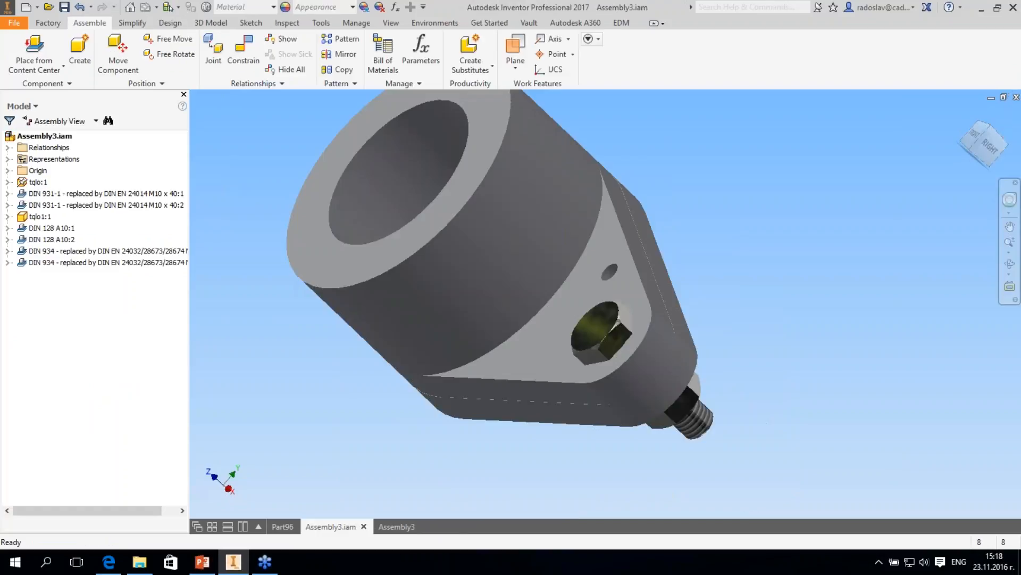
left_click(1016, 98)
left_click(478, 306)
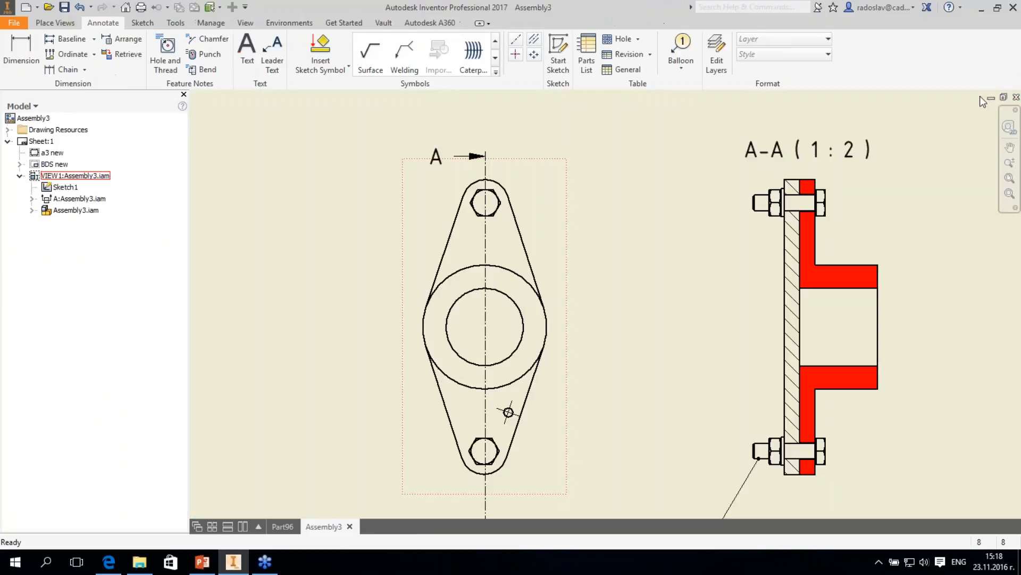
left_click(1016, 97)
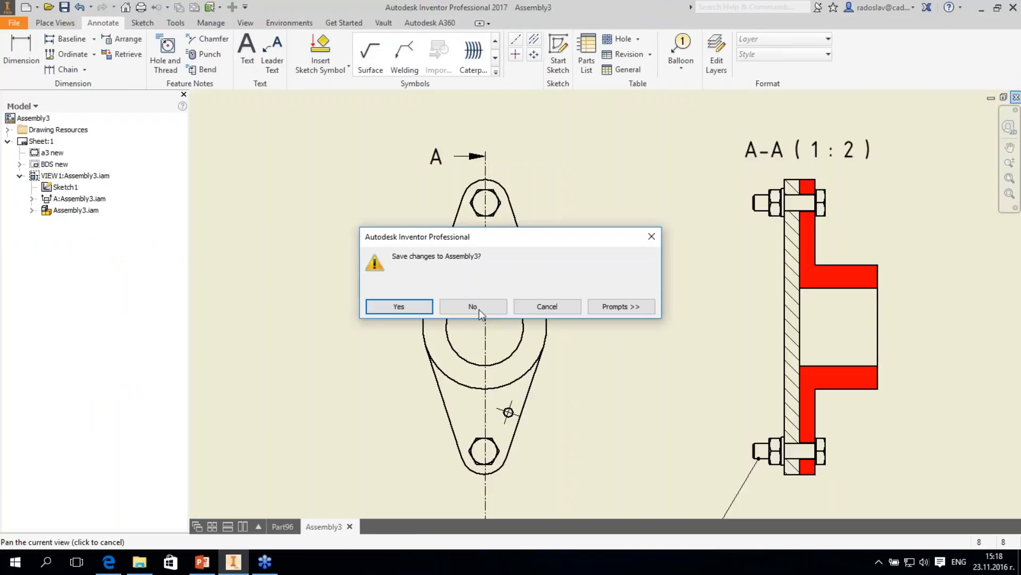
left_click(479, 309)
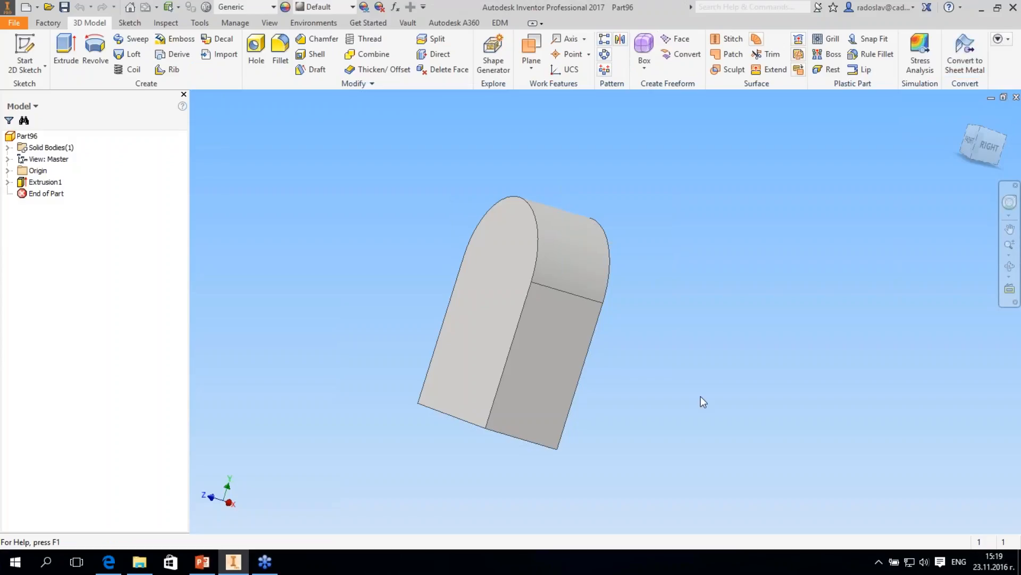
- Save the remaining part as Part96.ipt and open the assembly 1208-B-00-0000-D.iam from the 4.Interoperability folder
key("ctrl+s")
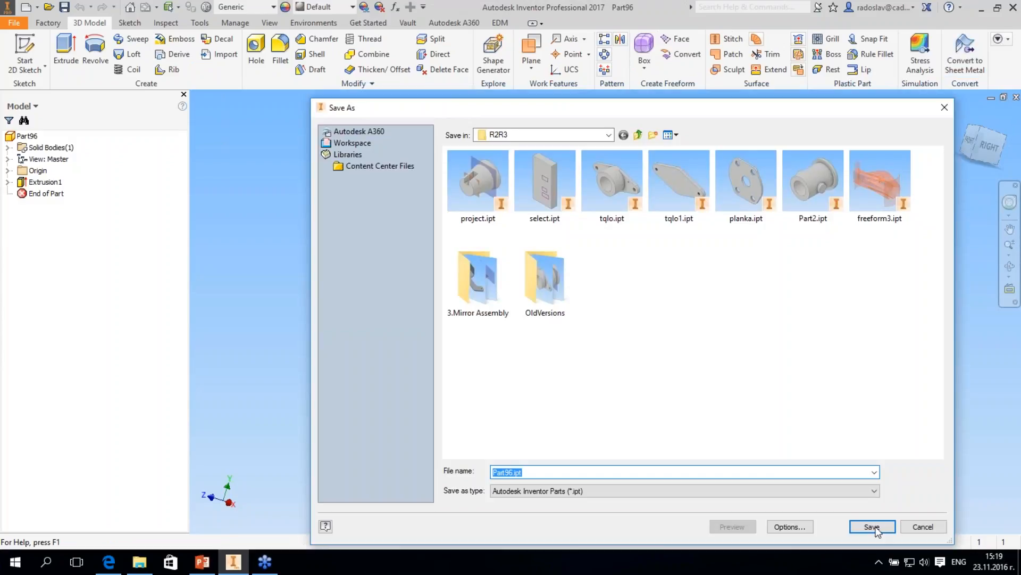
left_click(877, 527)
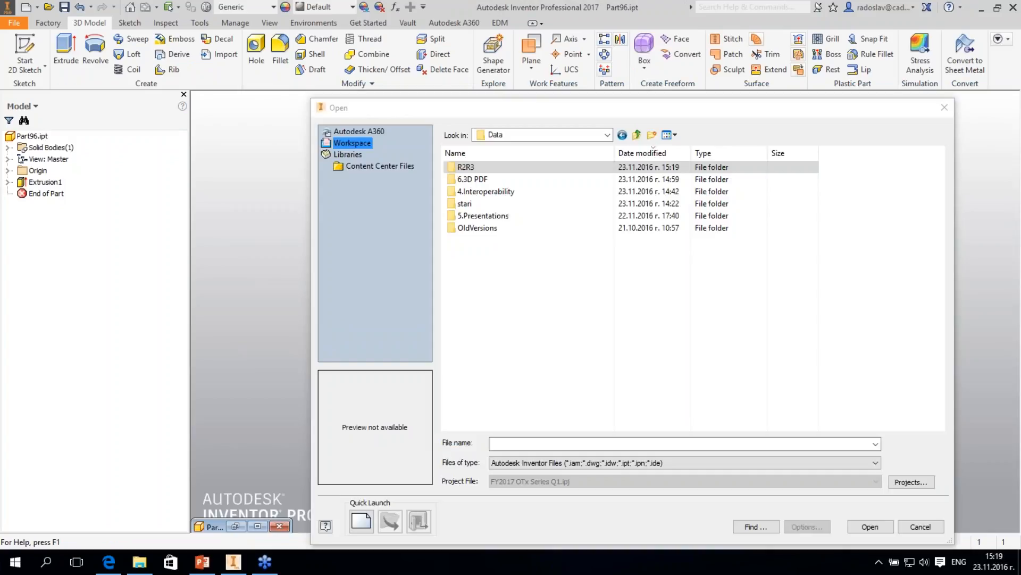
left_click(482, 191)
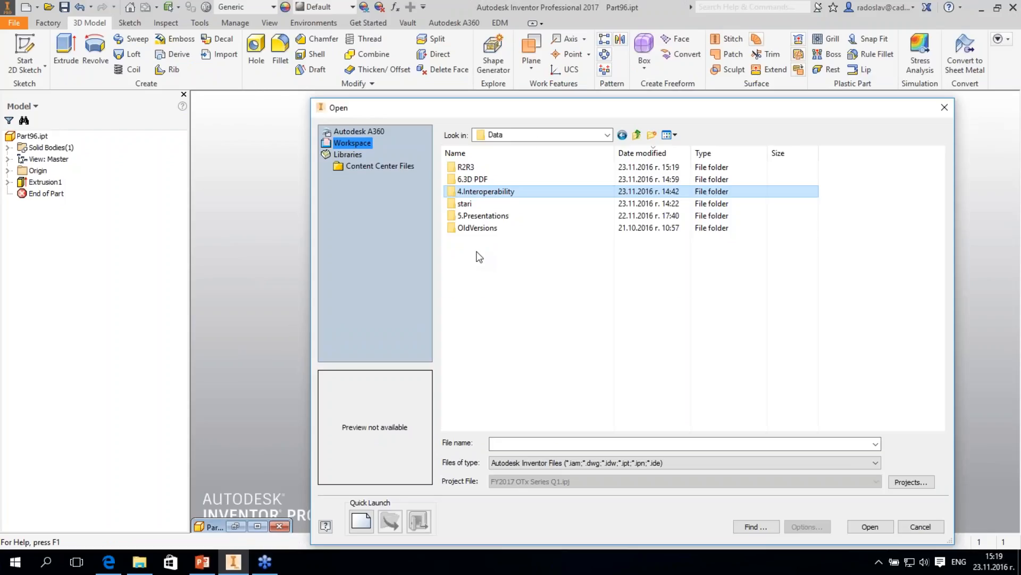
key("Return")
left_click(478, 254)
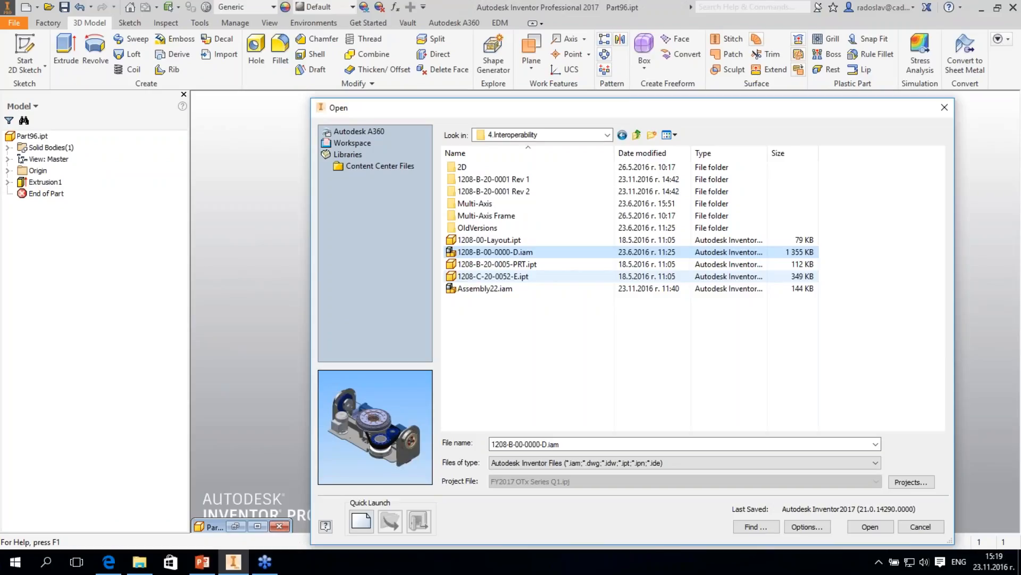
key("Return")
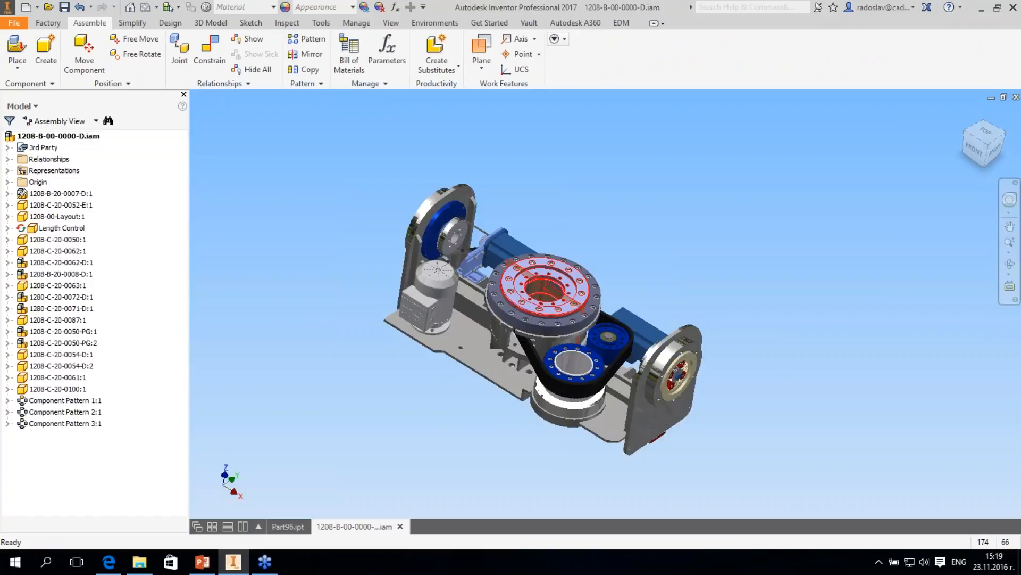
- Start placing the STEP file 1208-B-20-0001.stp from the 4.Interoperability folder as an imported component
key("p")
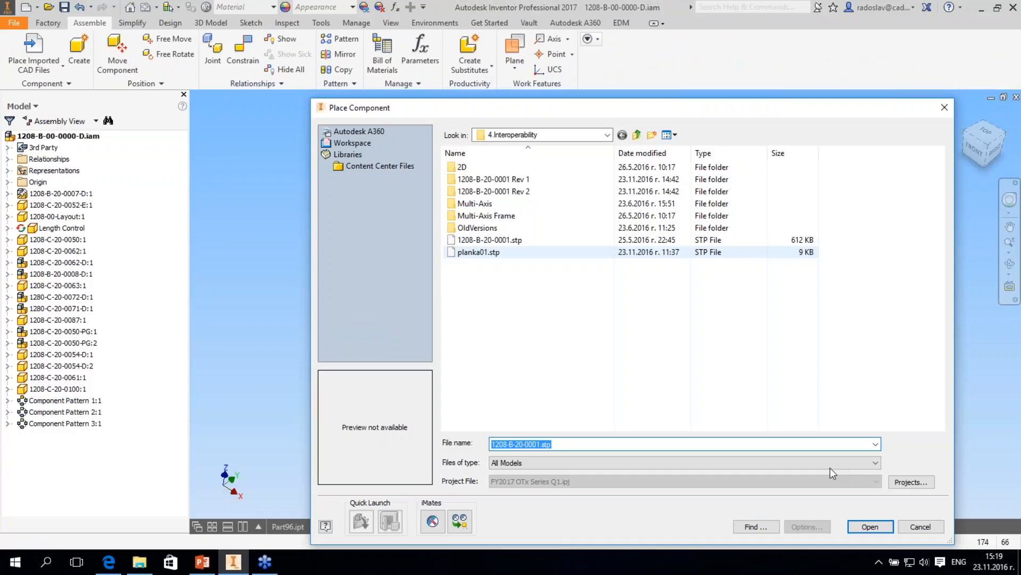
left_click(489, 240)
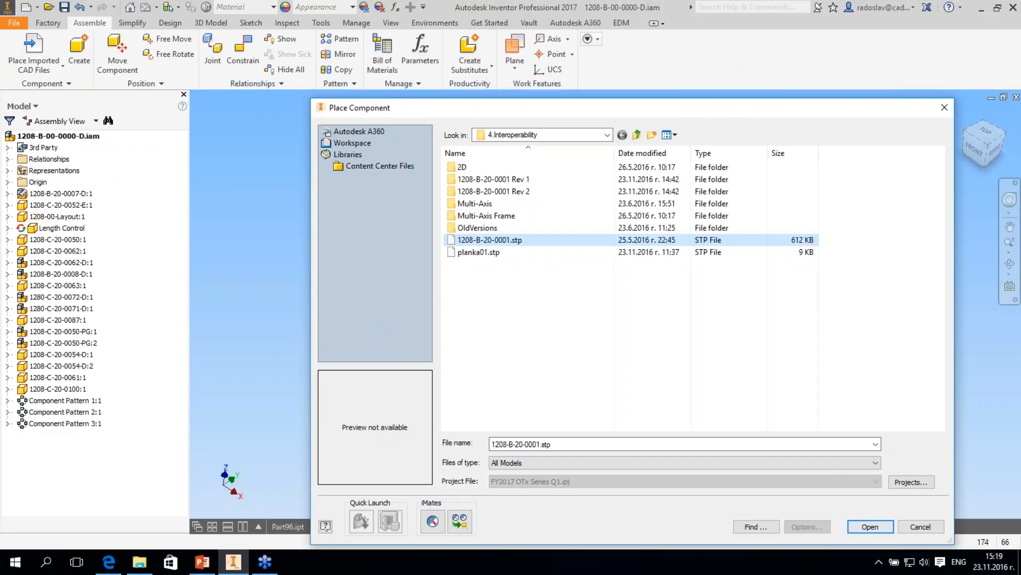
left_click(870, 526)
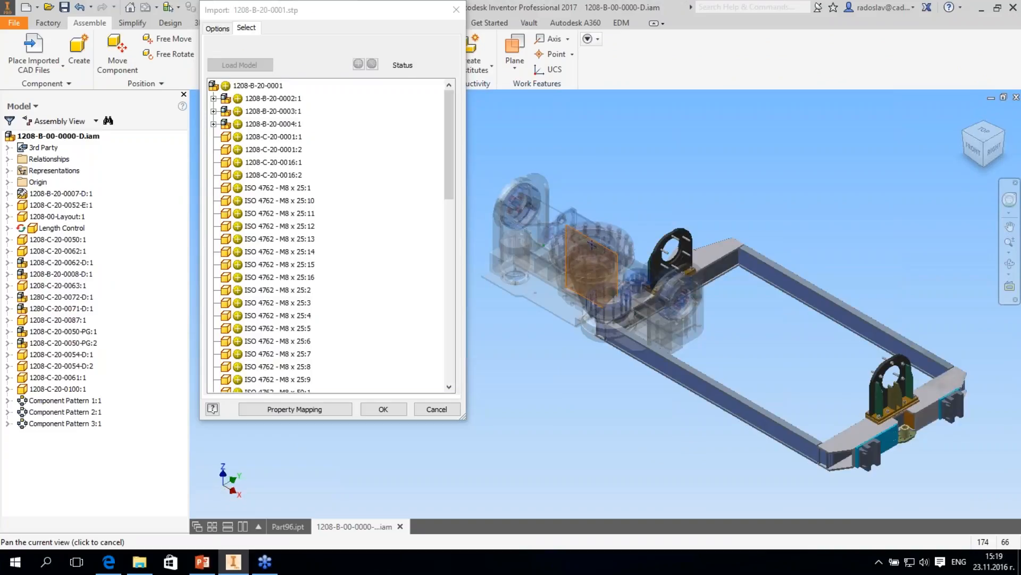
- Select all the ISO 4762 - M8 x 25 screws in the import list, accept the import and place the frame in the assembly
middle_click_drag(745, 272, 820, 271)
left_click(287, 188)
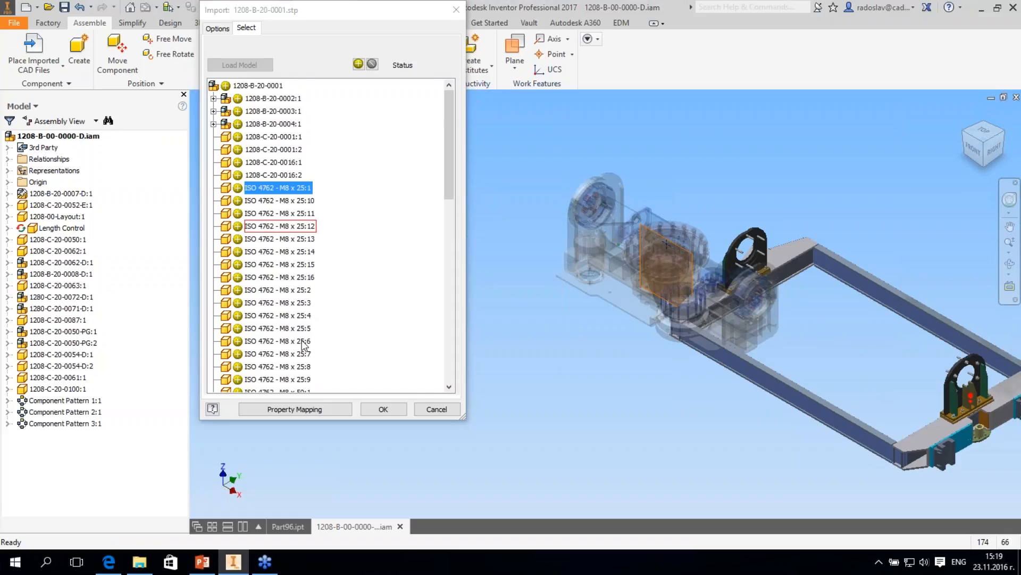
scroll(303, 343, "down", 1)
left_click(303, 343, "shift")
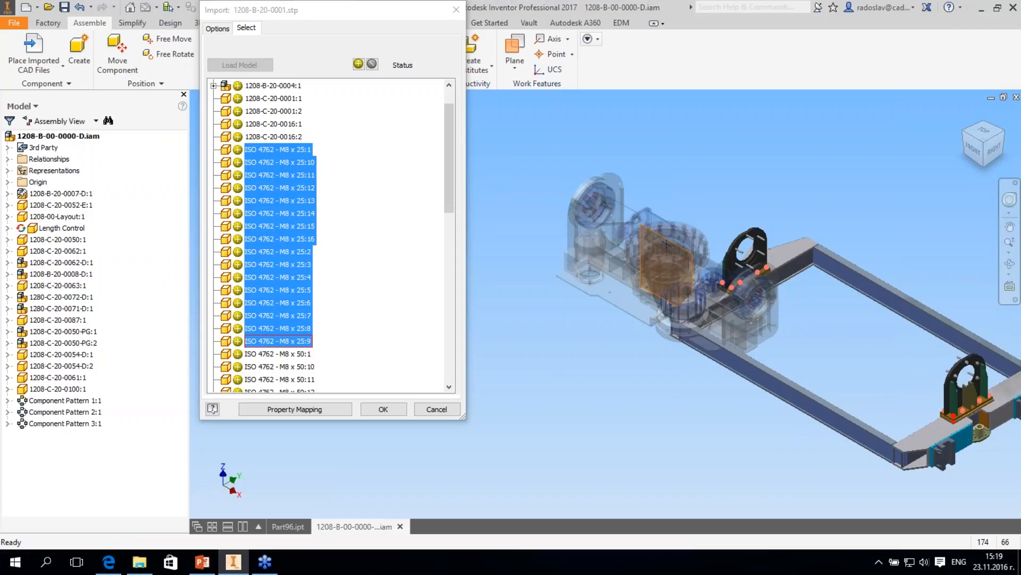
left_click(383, 409)
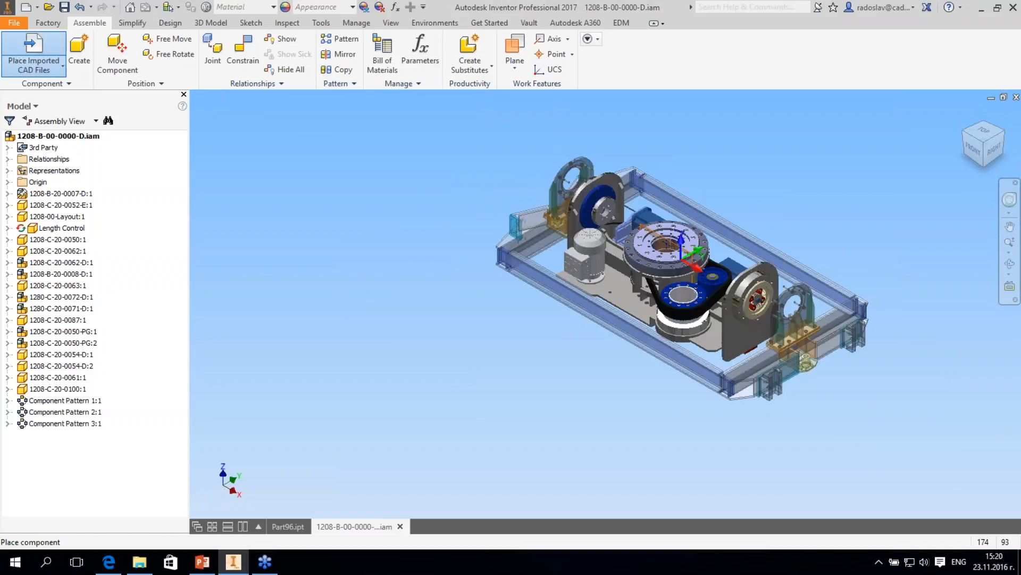
left_click(681, 259)
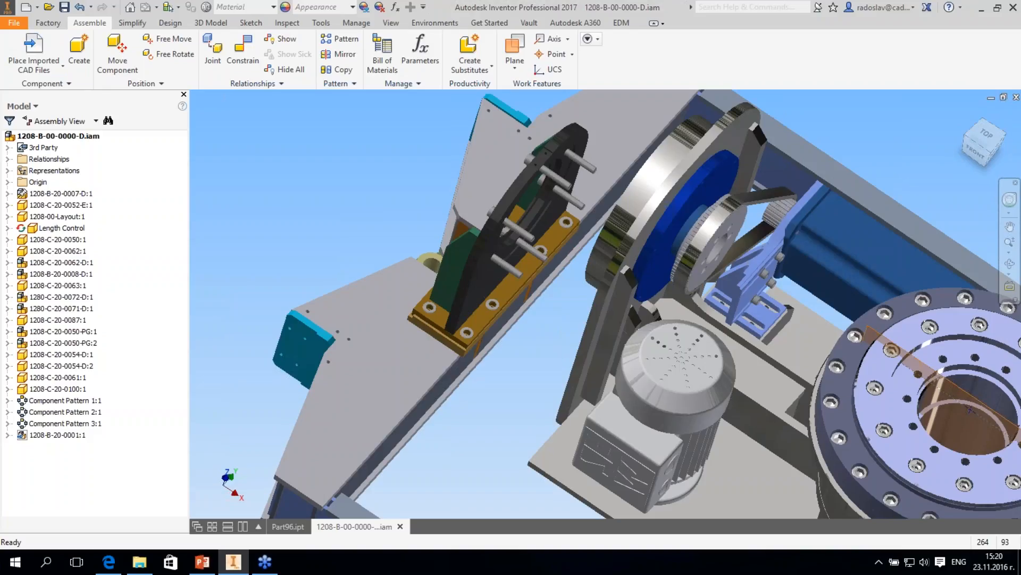
- Apply an Insert constraint with 0 mm offset between the frame's circular bracket opening and the round flange at the motor end
key("c")
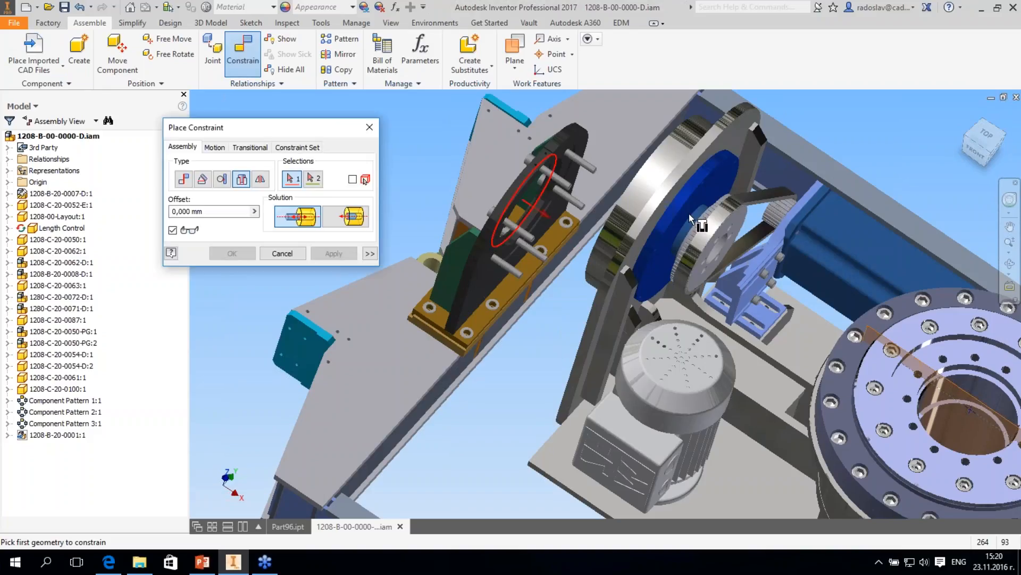
scroll(536, 226, "up", 3)
left_click(535, 225)
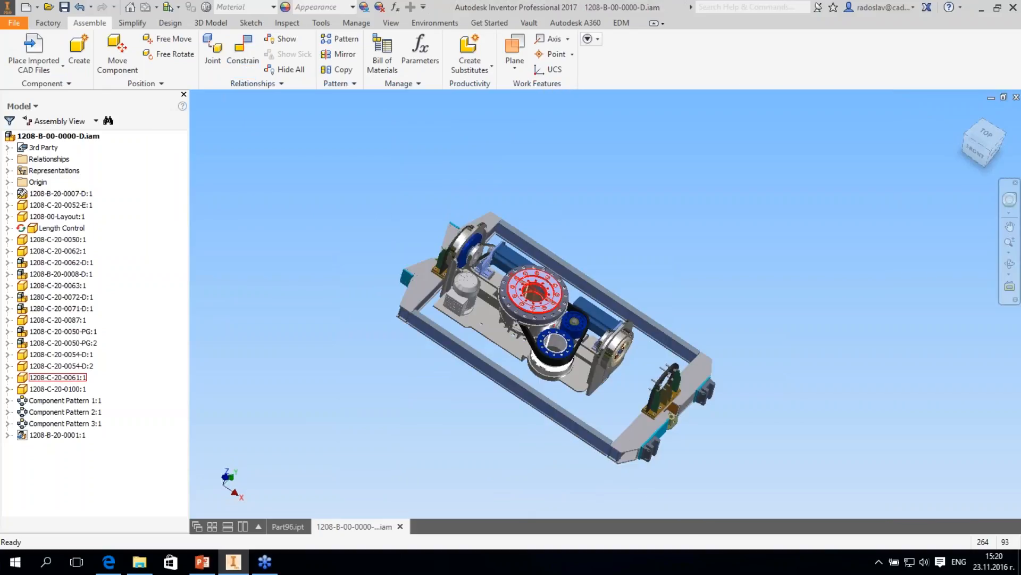
scroll(534, 294, "up", 4)
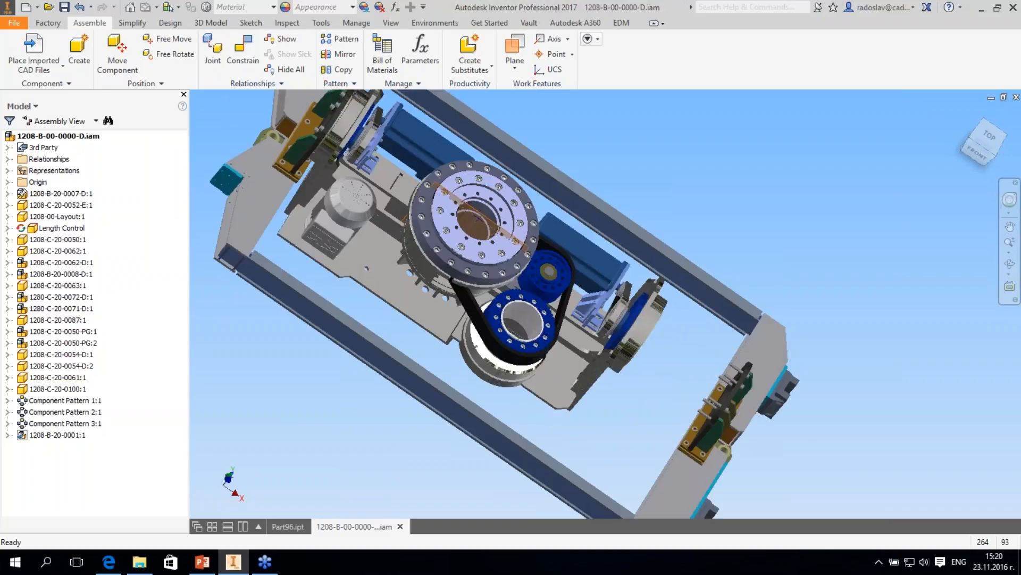
middle_click_drag(584, 372, 589, 314, "shift")
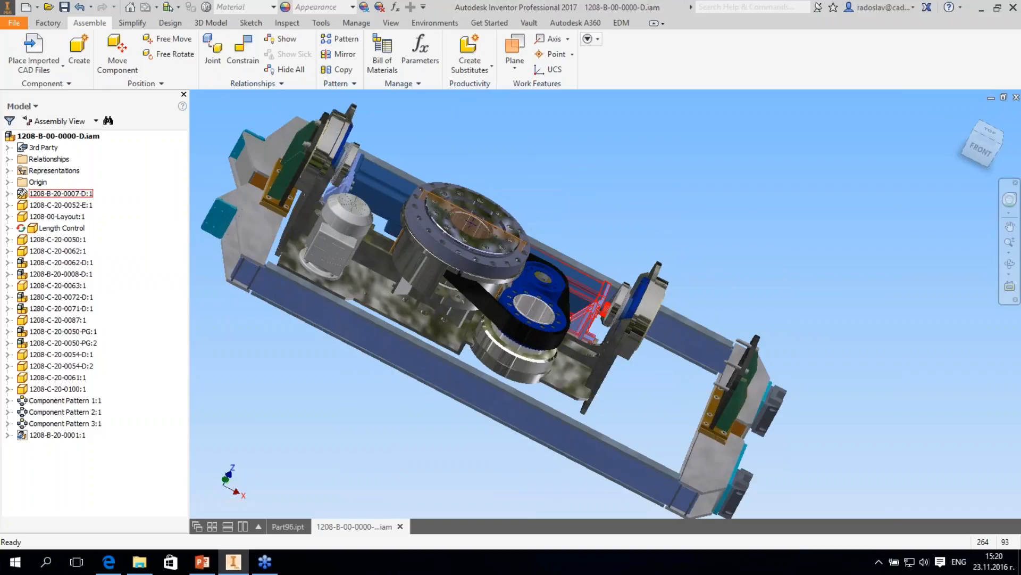
- Switch to File Explorer and replace 1208-B-20-0001.stp in 4.Interoperability with the version from the 1208-B-20-0001 Rev 2 folder
key("alt+Tab")
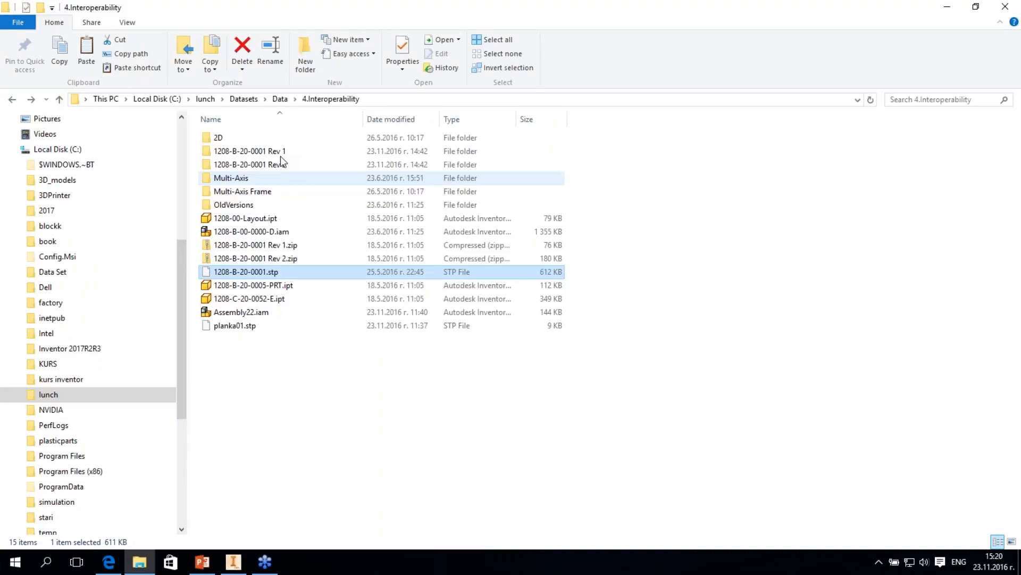
double_click(280, 155)
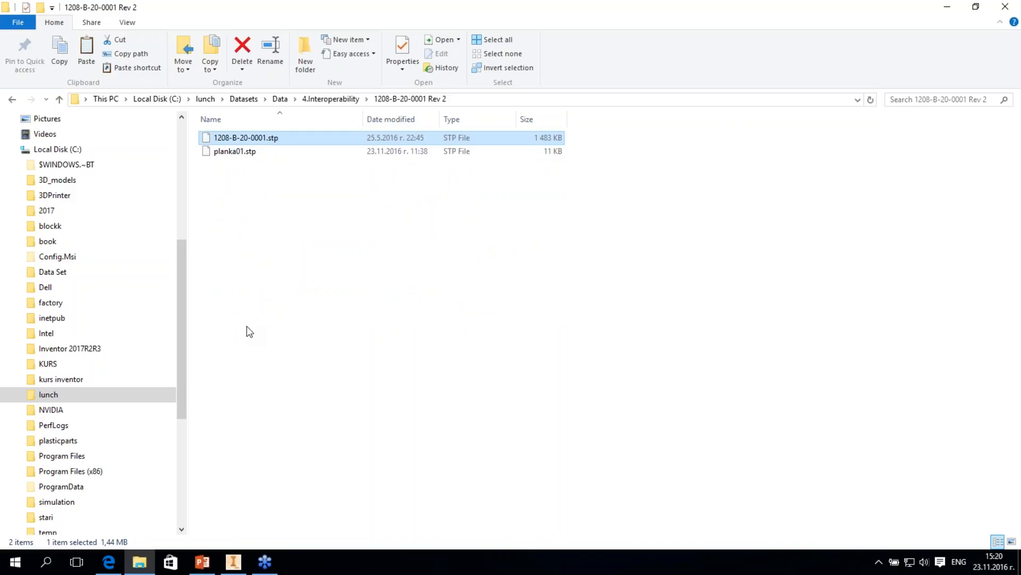
key("alt+Left")
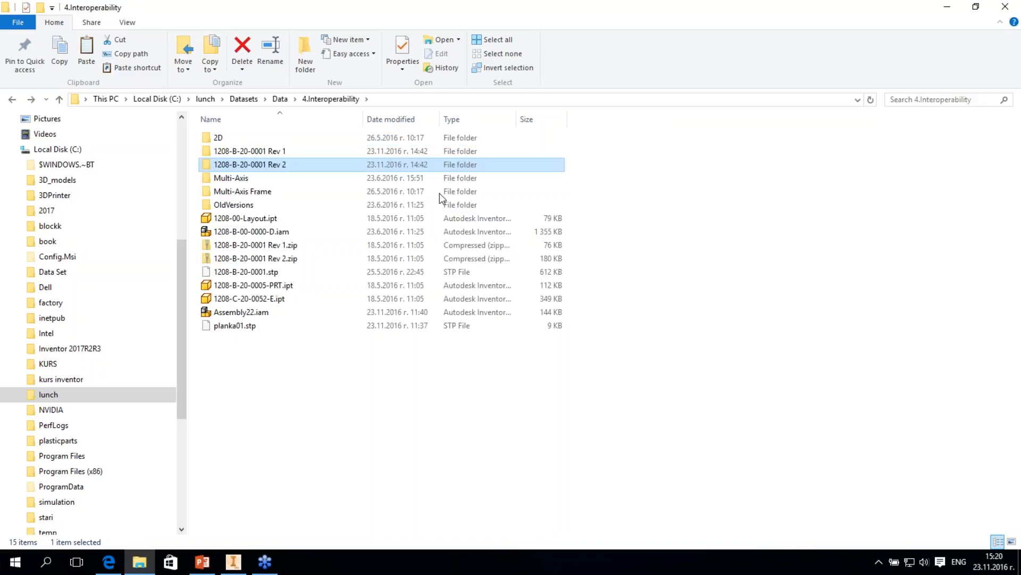
key("ctrl+v")
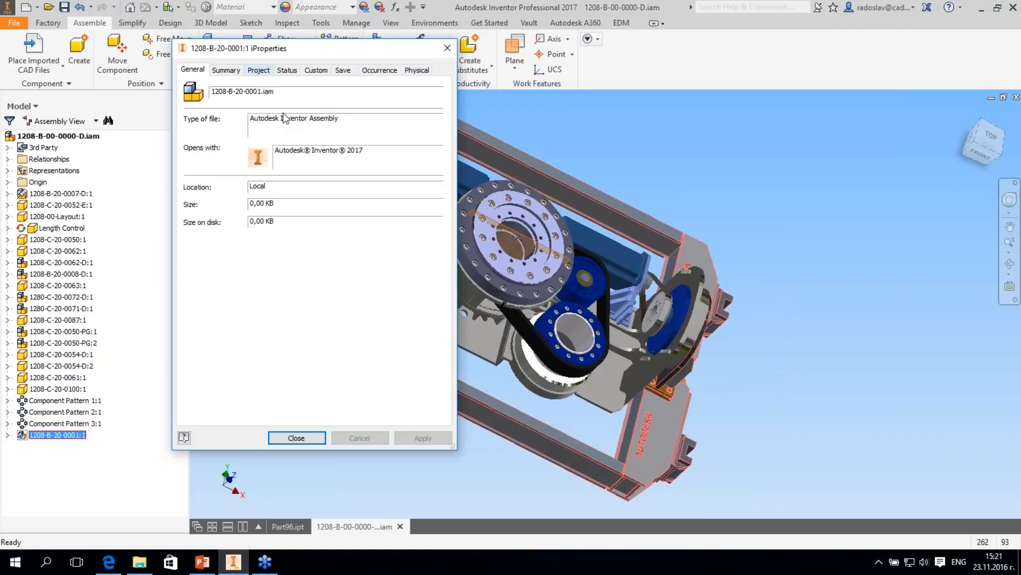
- Review the Project iProperties of the imported frame 1208-B-20-0001:1 and close the dialog
left_click(259, 70)
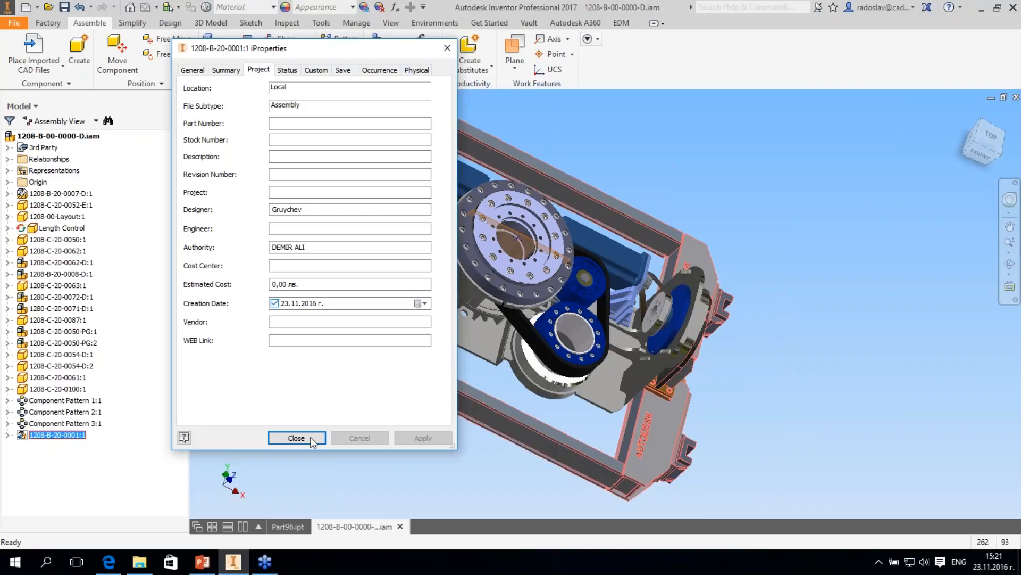
left_click(296, 438)
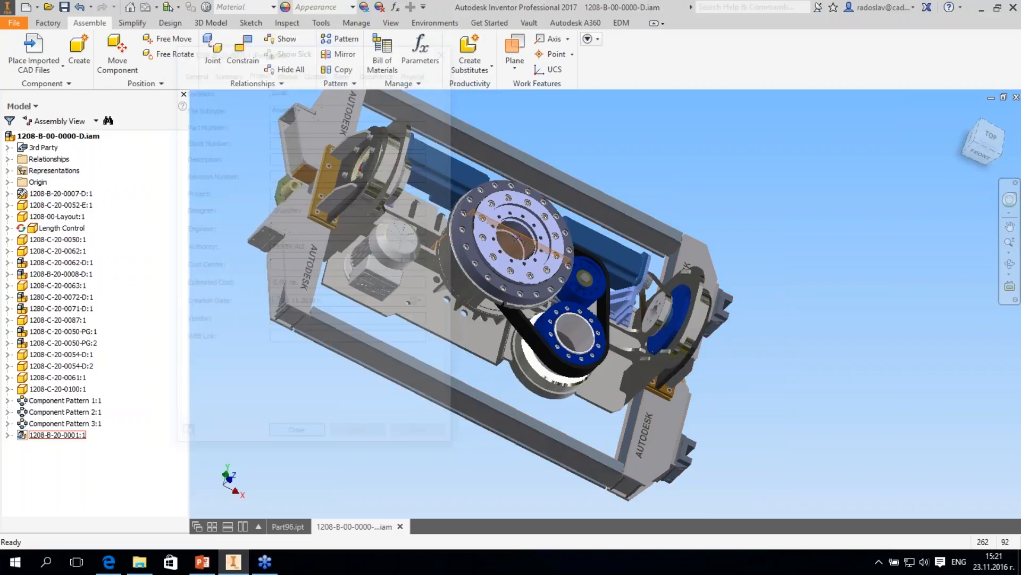
middle_click_drag(463, 404, 477, 399, "shift")
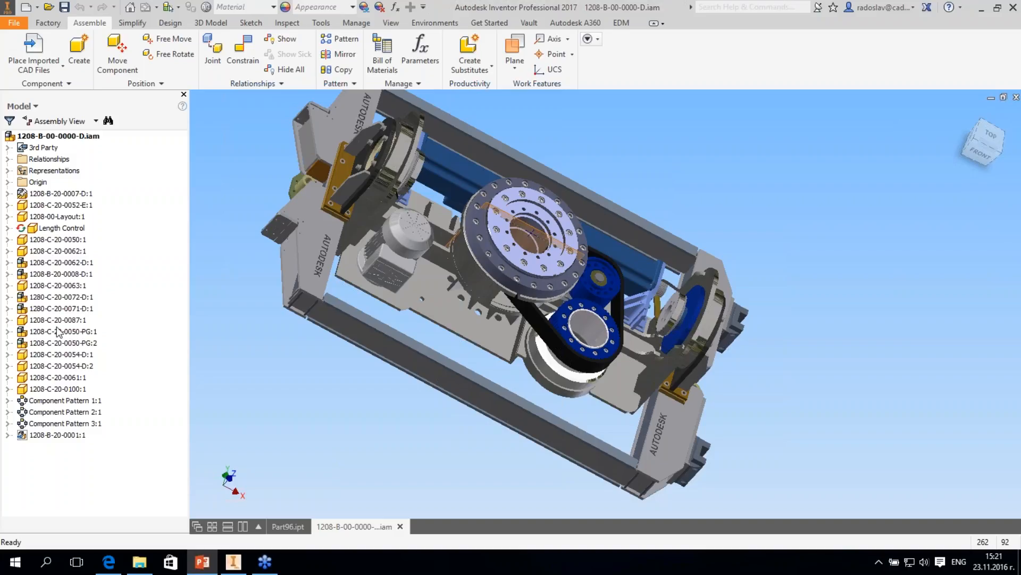
- Launch the Property Mapping for Imported CAD Data utility from Autodesk Inventor 2017 and show its mapping for STEP files
key("super")
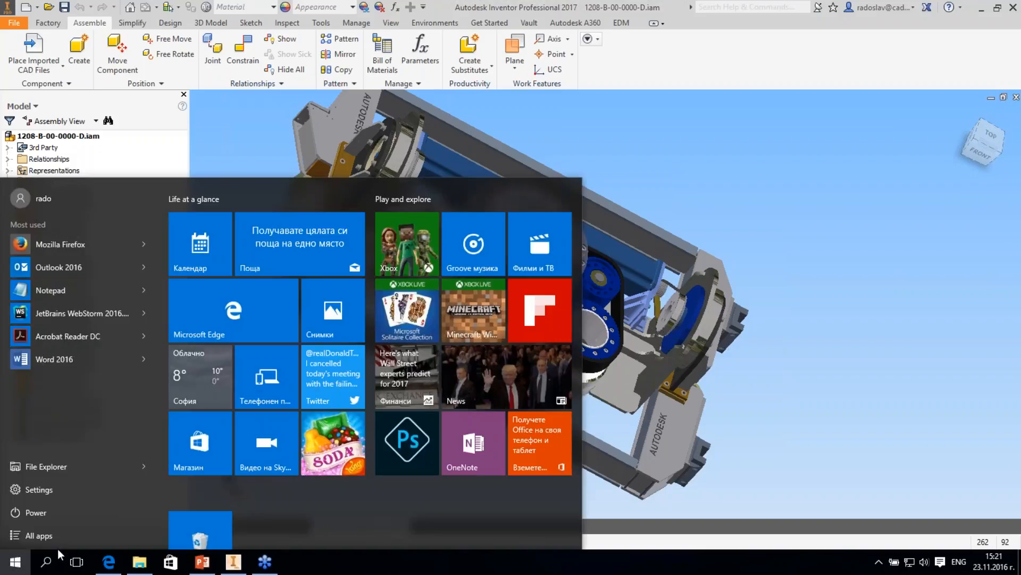
left_click(63, 375)
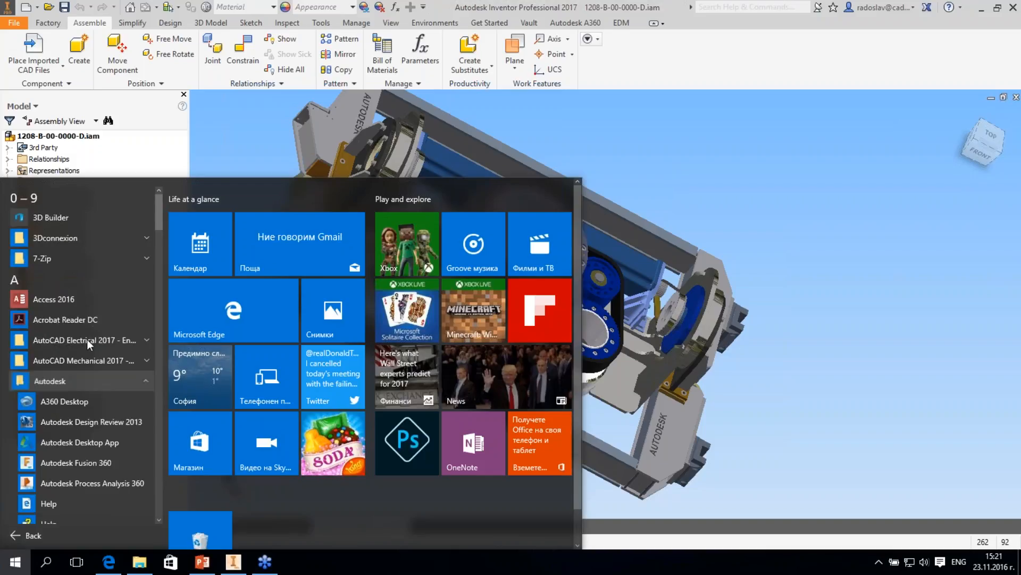
scroll(87, 339, "down", 5)
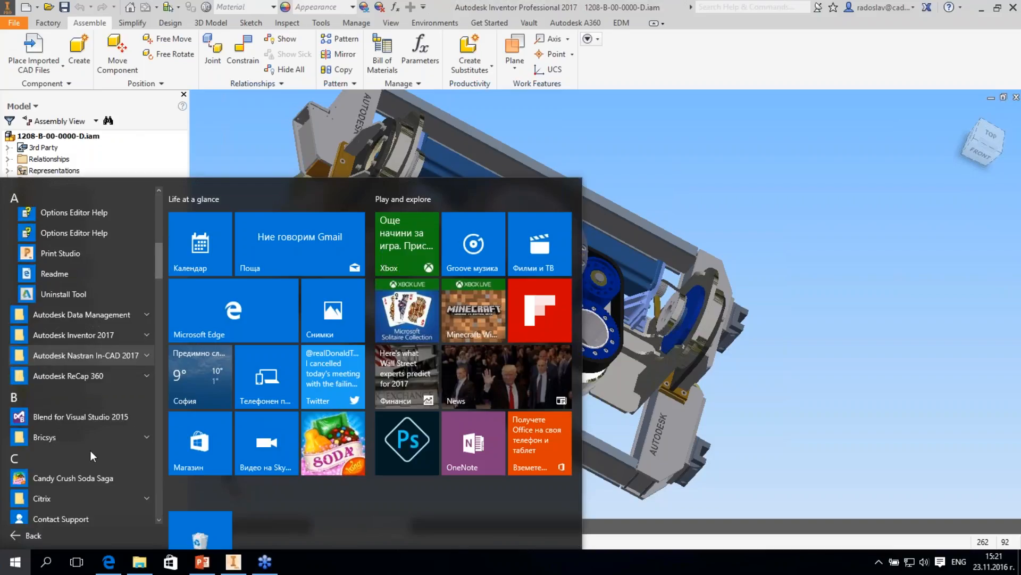
scroll(90, 450, "down", 2)
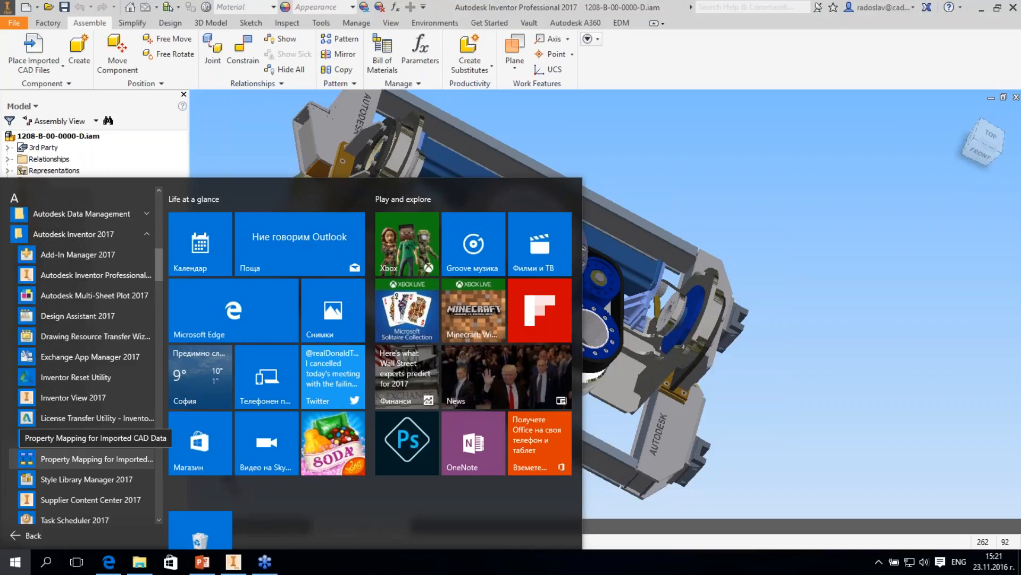
left_click(80, 459)
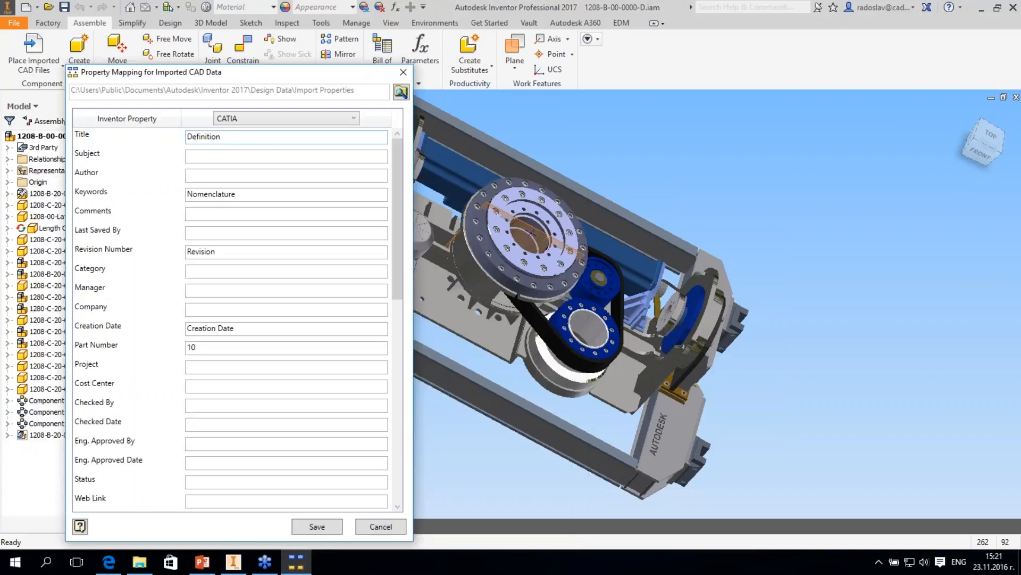
left_click(277, 51)
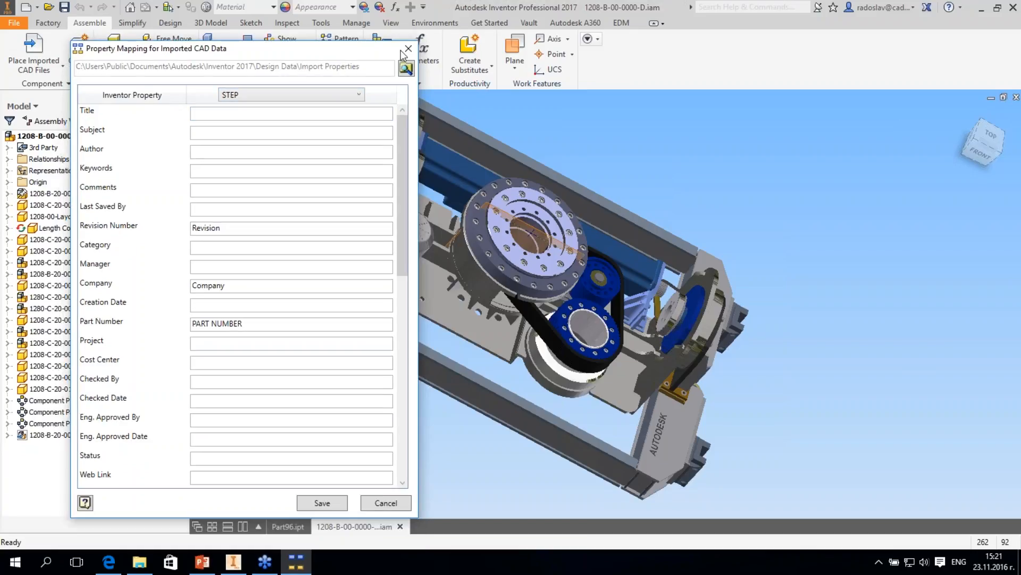
left_click_drag(400, 51, 401, 53)
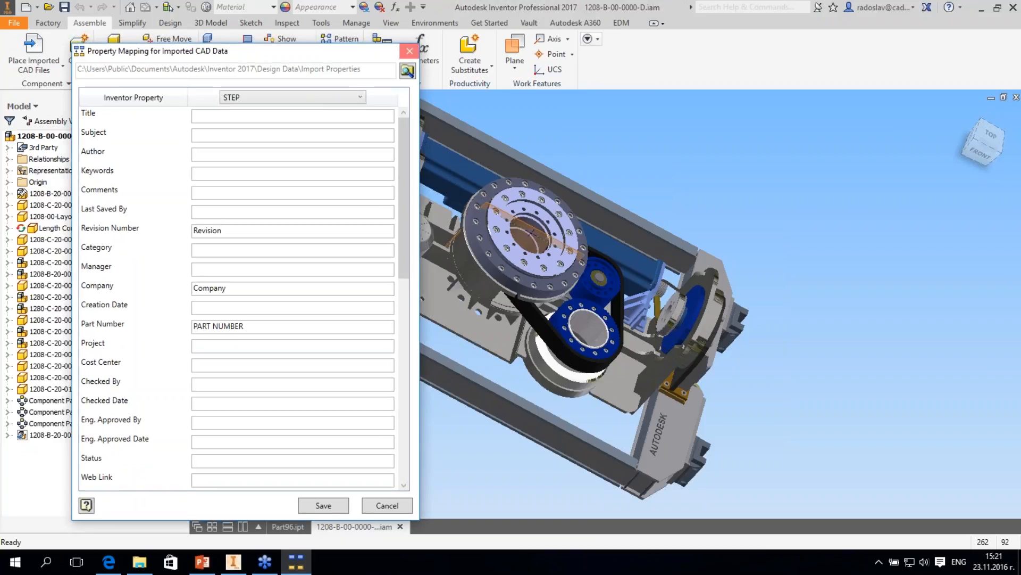
- Close the property mapping utility and create a new assembly from the Standard.iam template
left_click(409, 50)
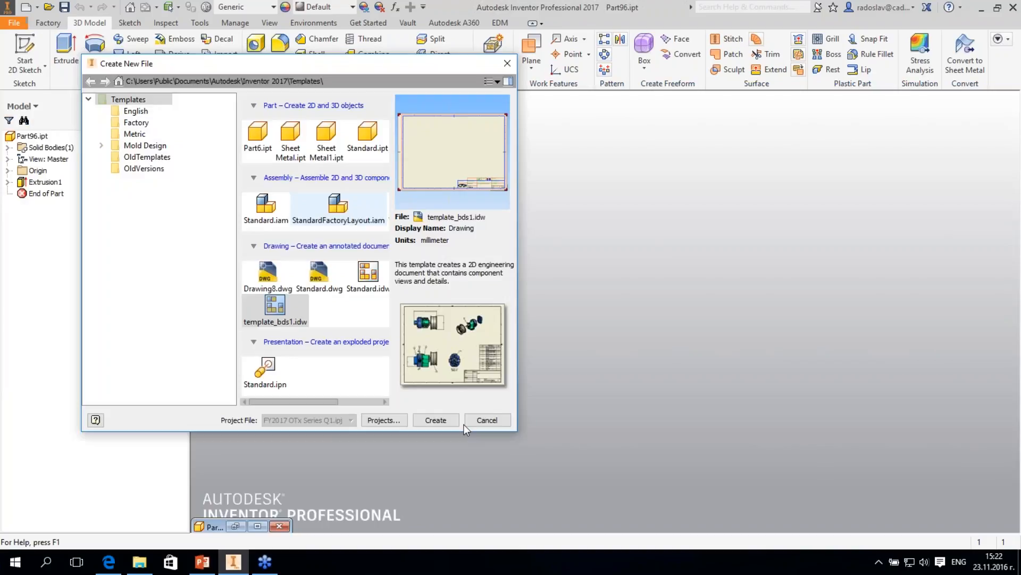
left_click(266, 207)
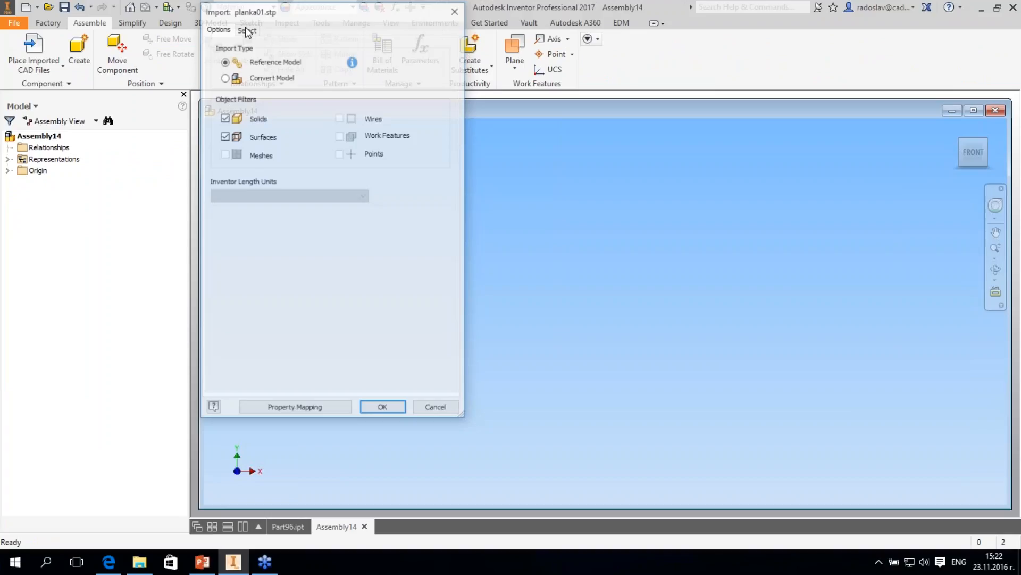
- Load and import planka01.stp as a reference model with solids and surfaces included, and show the part's Project iProperties
left_click(247, 27)
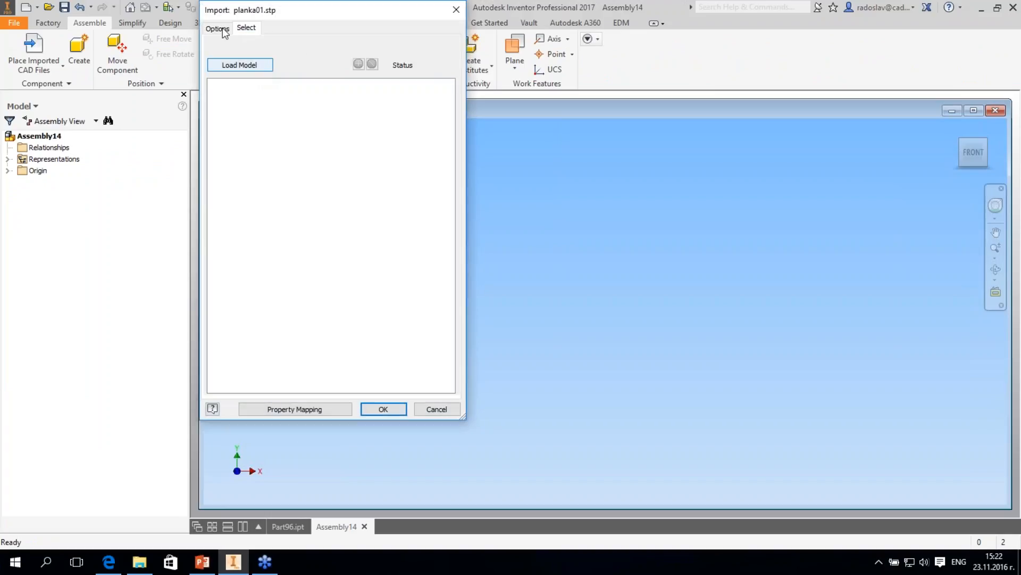
left_click(367, 410)
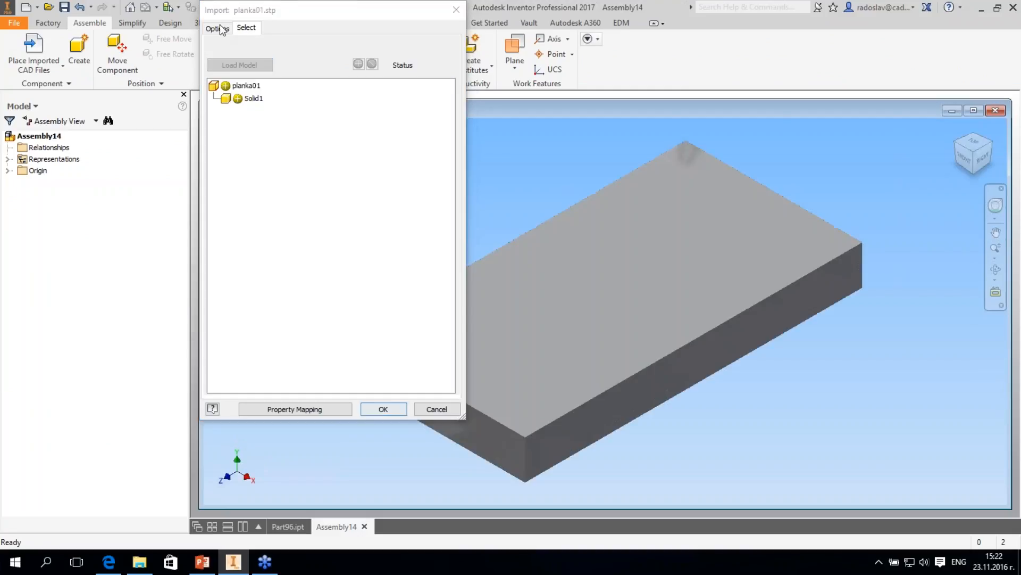
left_click(221, 28)
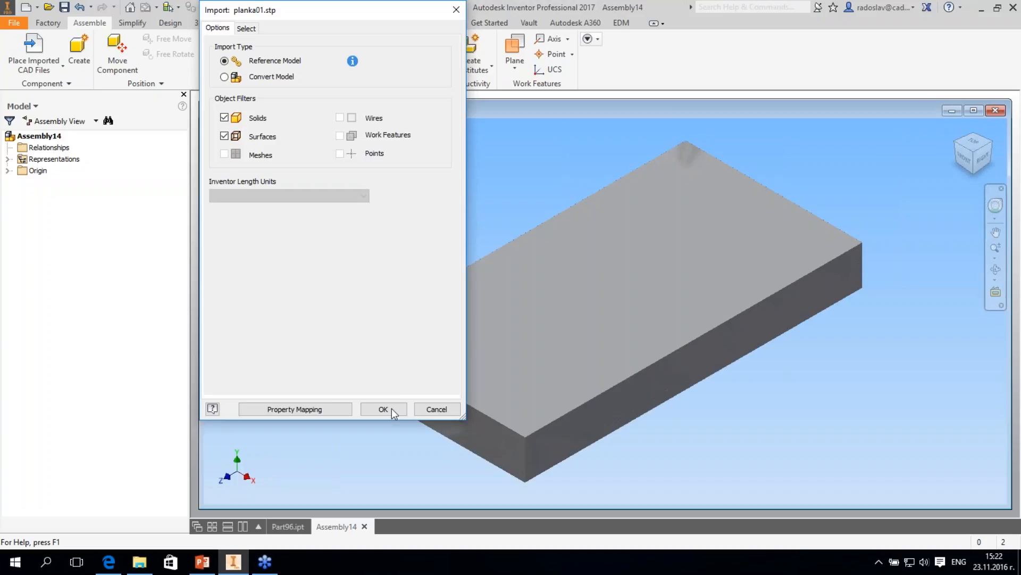
left_click(384, 410)
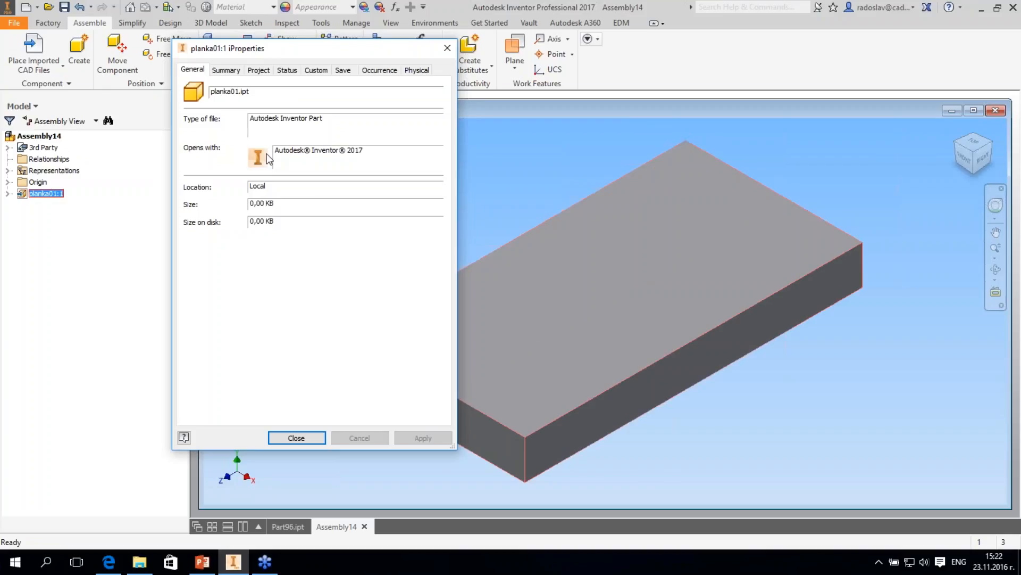
left_click(259, 70)
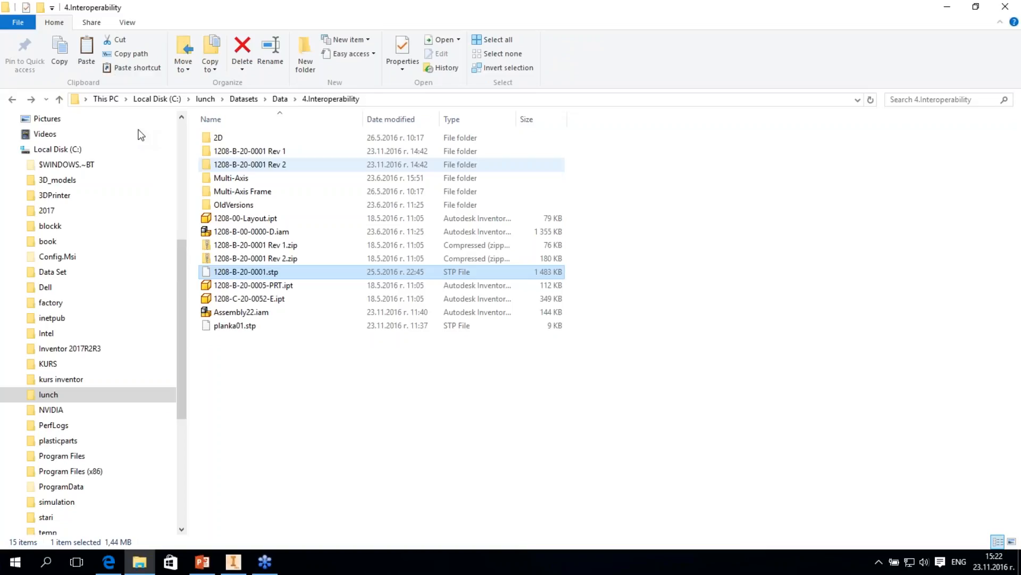
- Switch to File Explorer, replace planka01.stp in 4.Interoperability with the copy from the 1208-B-20-0001 Rev 2 folder, and update the assembly in Inventor
double_click(250, 164)
left_click(272, 153)
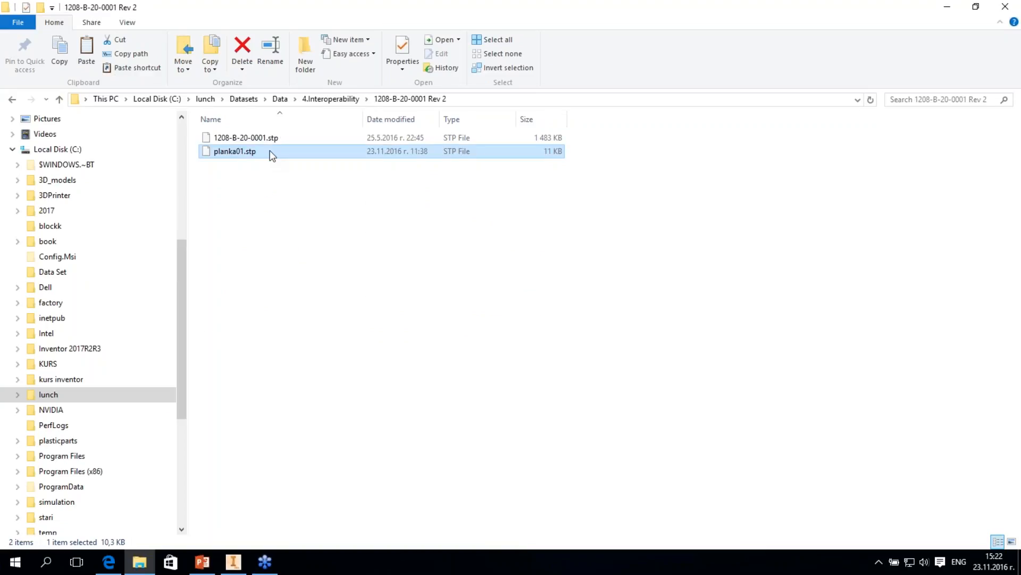
key("alt+Left")
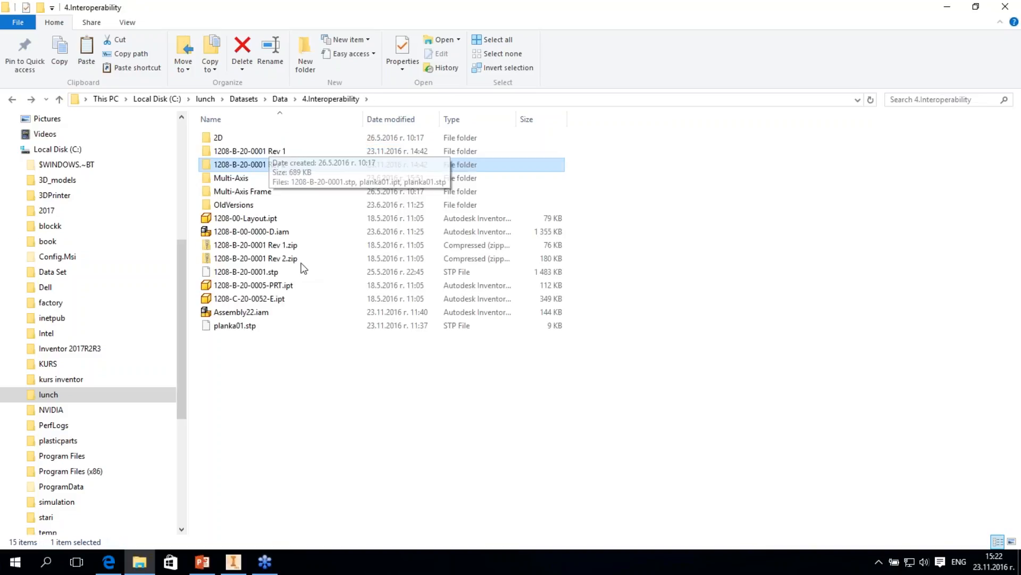
double_click(250, 165)
right_click(229, 152)
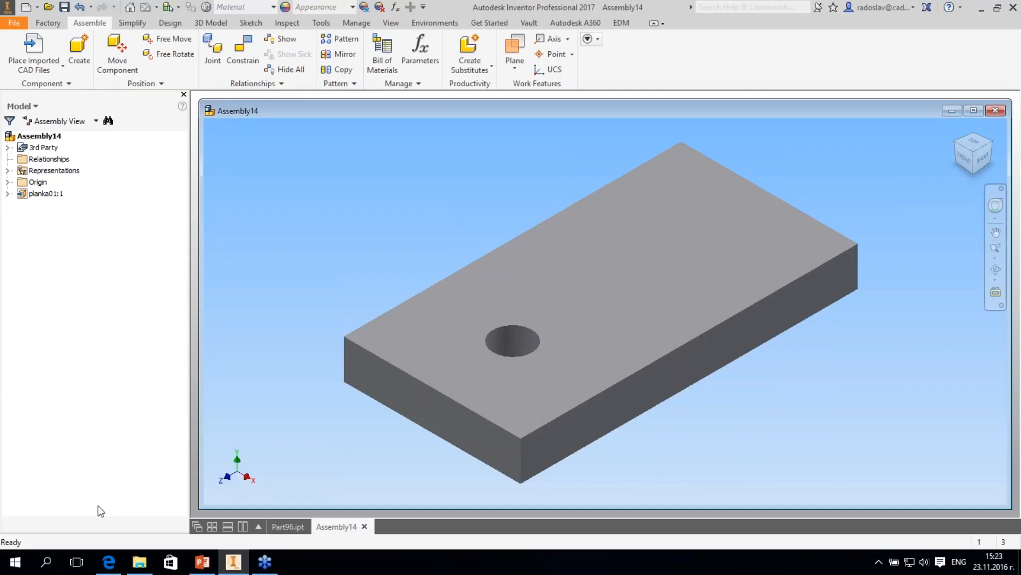
- Review the Project iProperties of the updated planka01:1 component, including its description, and close the dialog
right_click(48, 193)
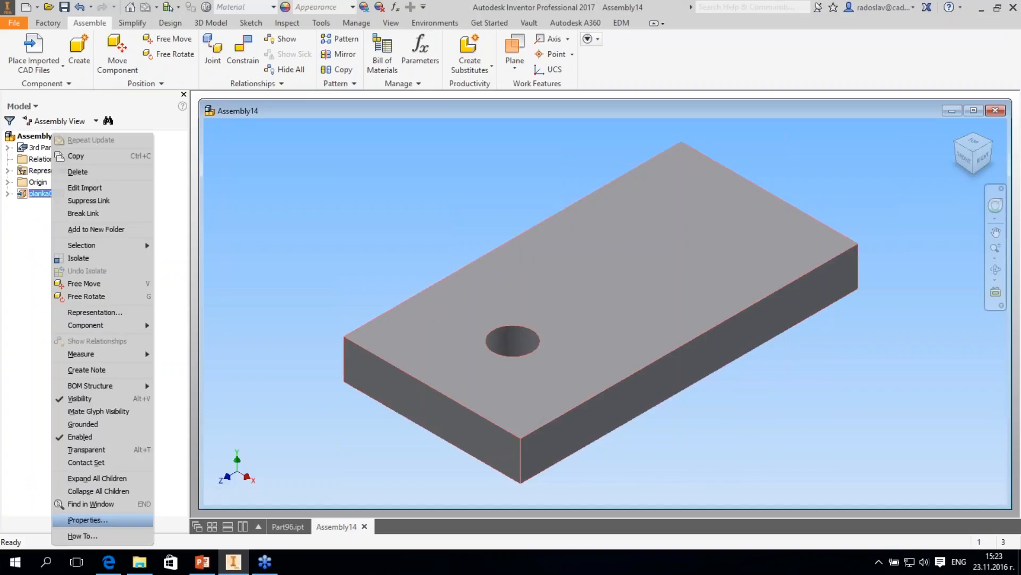
left_click(88, 520)
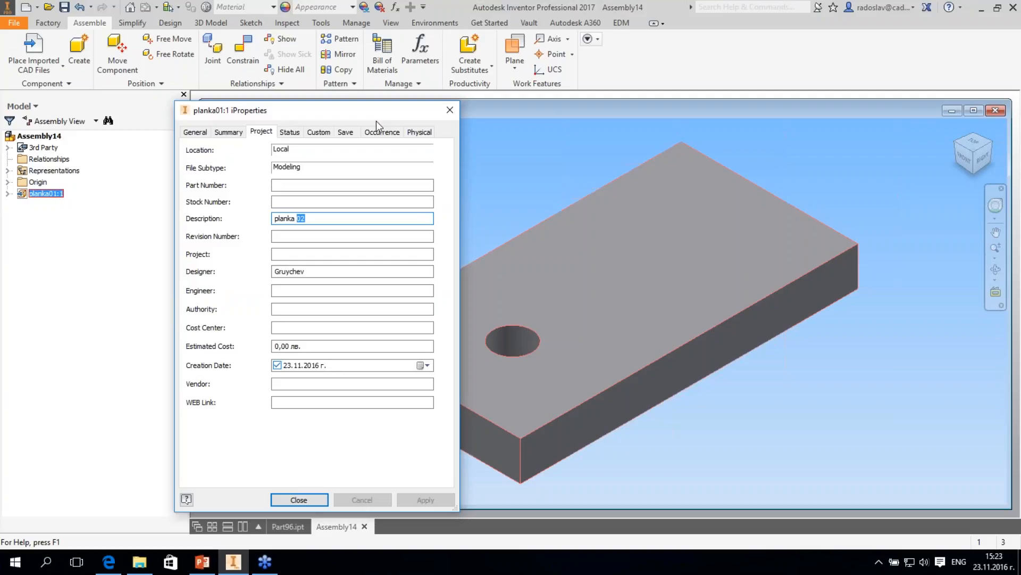
left_click_drag(376, 109, 350, 109)
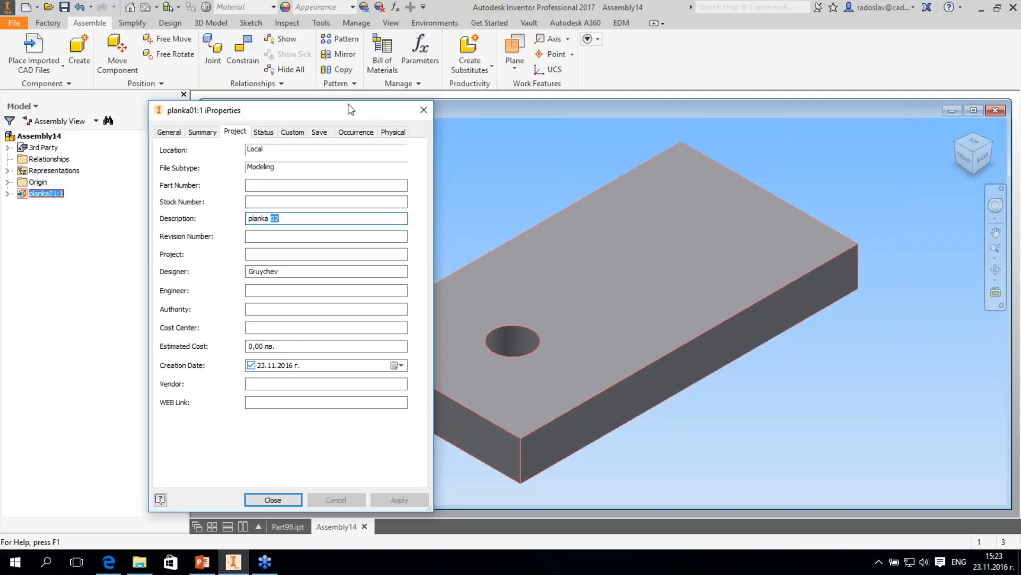
left_click_drag(348, 105, 304, 107)
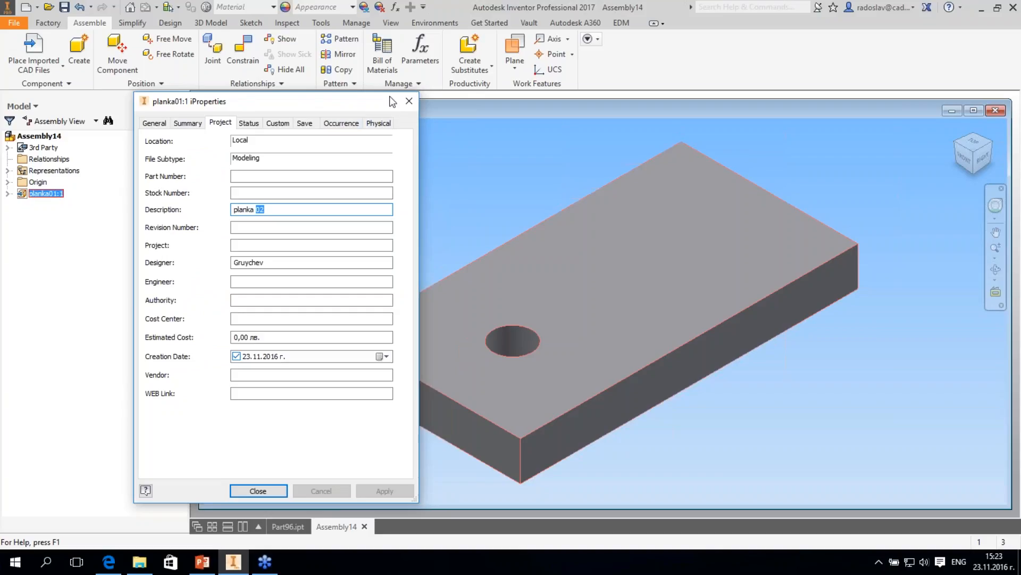
left_click_drag(393, 101, 381, 94)
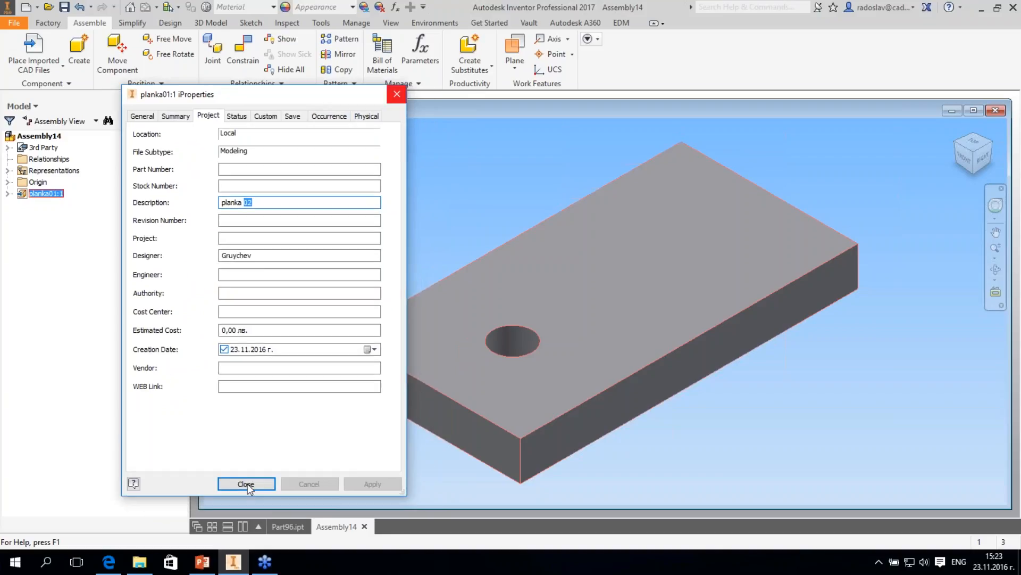
left_click(246, 485)
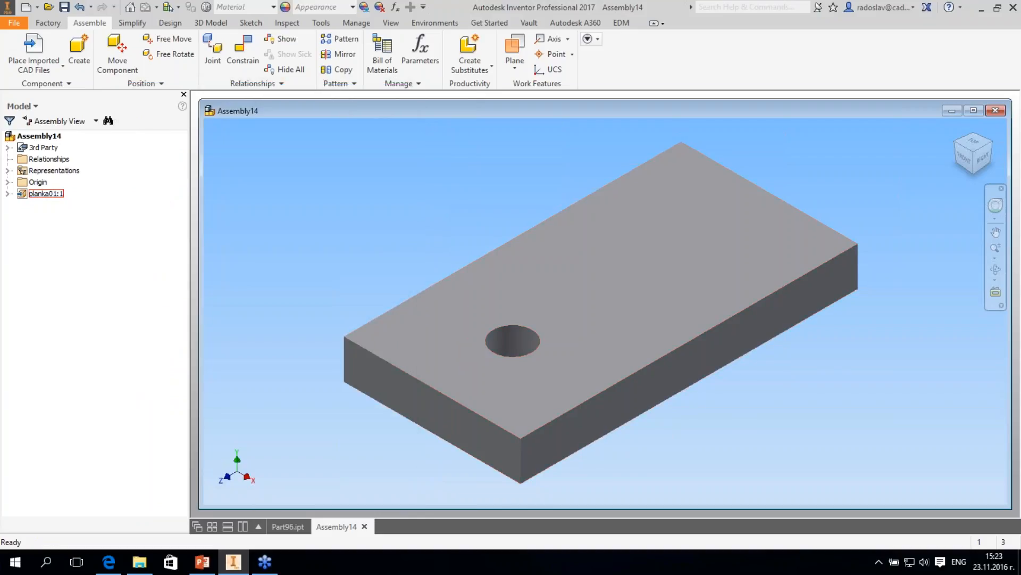
- Close the Assembly14 document
left_click_drag(585, 111, 553, 112)
middle_click_drag(574, 298, 587, 303)
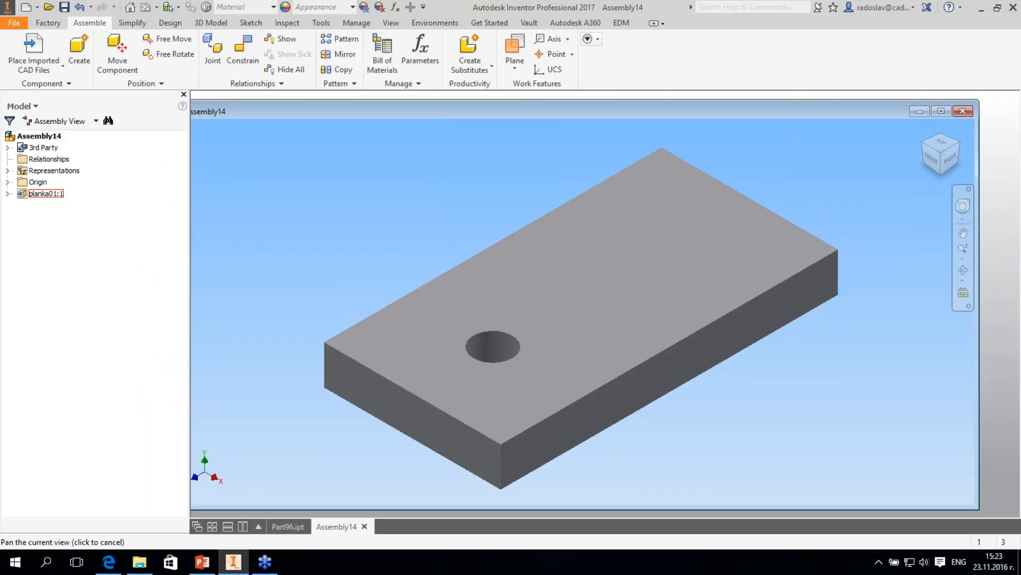
left_click(963, 111)
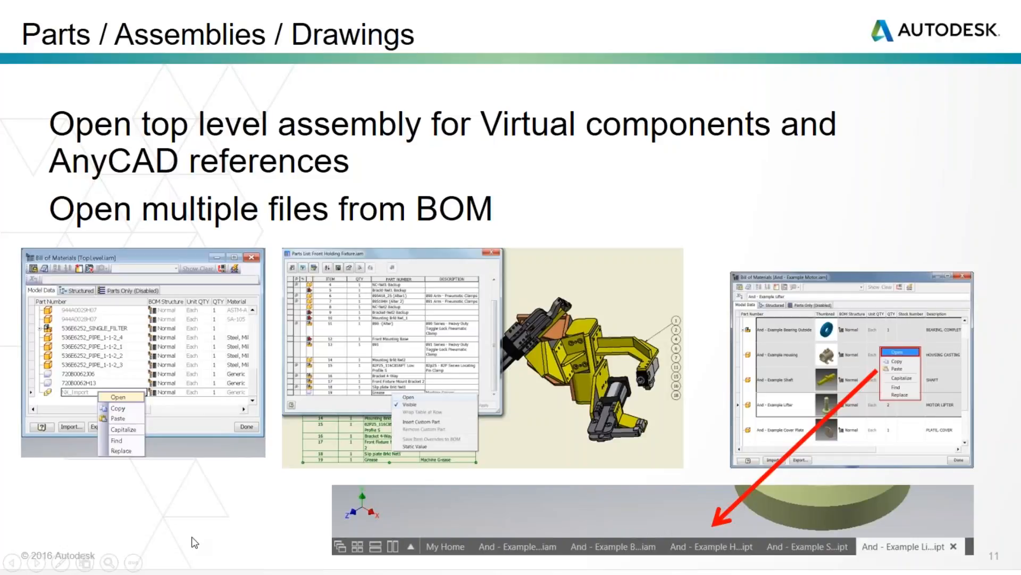
- Switch from the slide show to Inventor and open EV21-C-18-M.iam from the 5.Presentations data folder
key("alt+Tab")
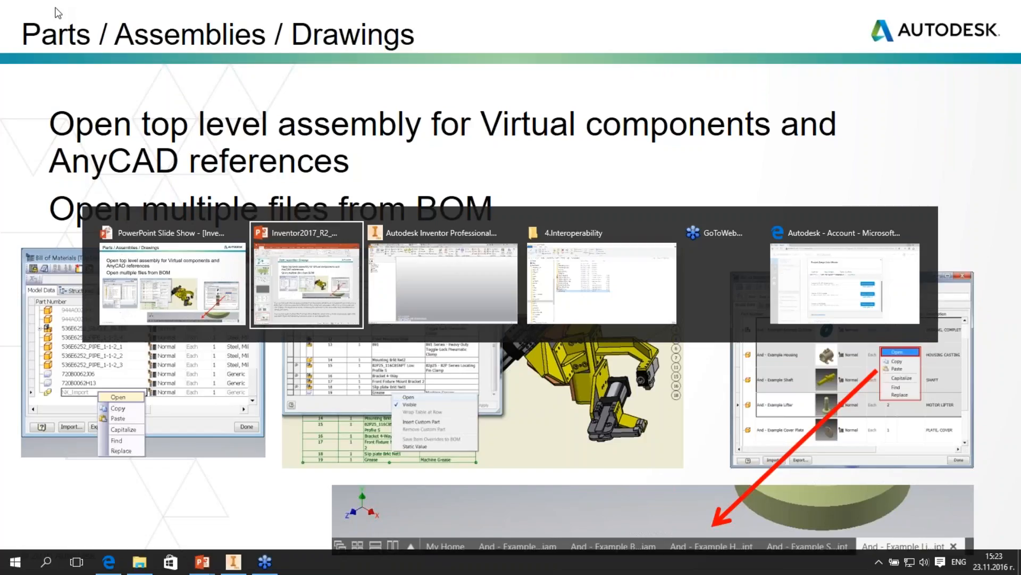
key("alt+Tab")
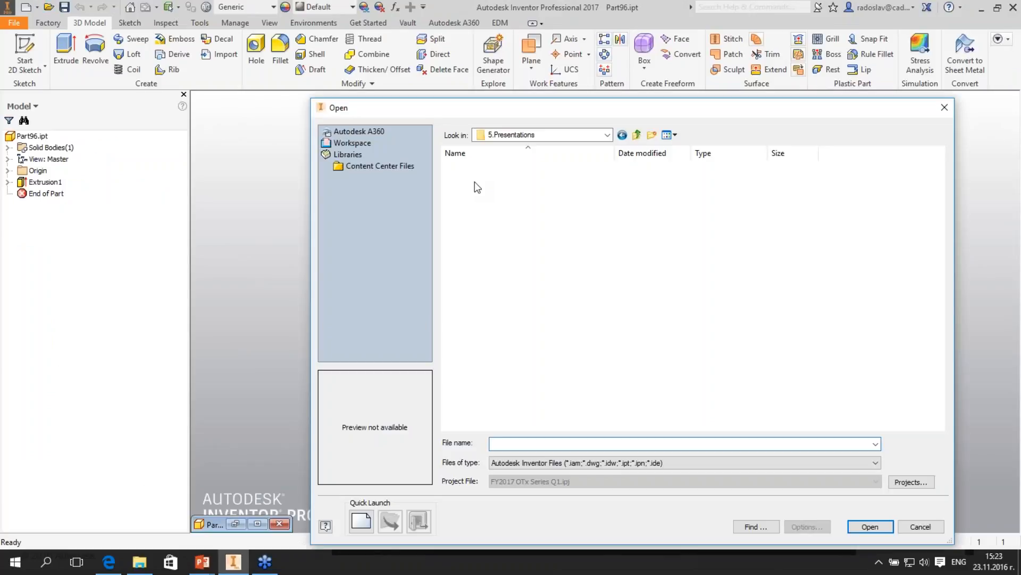
left_click(475, 181)
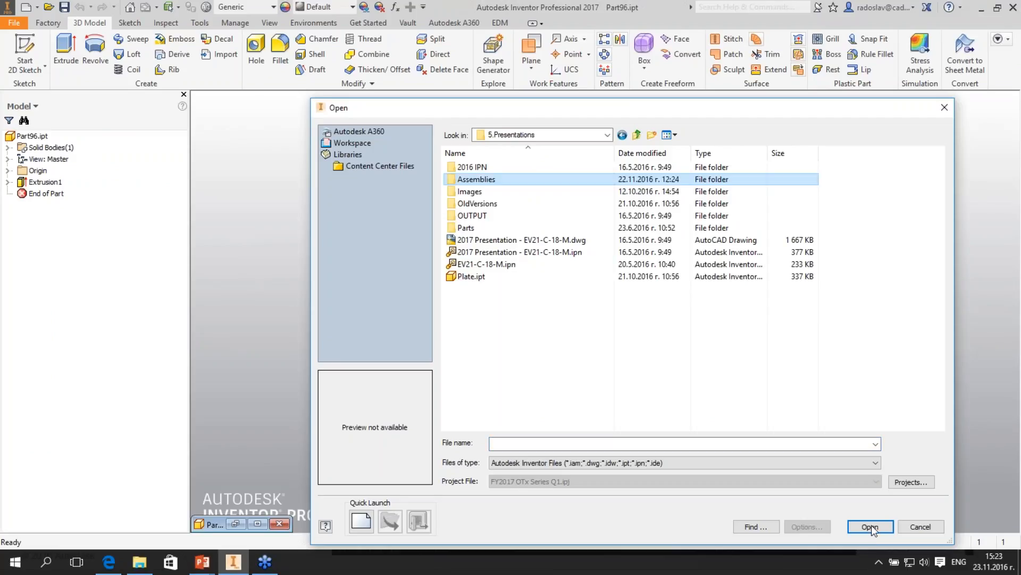
left_click(859, 516)
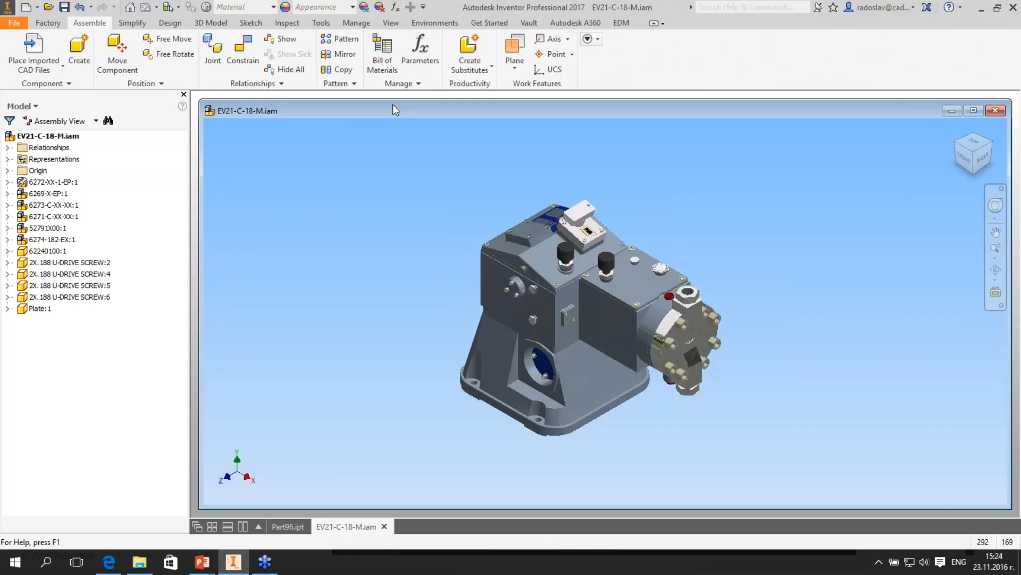
- Open subassemblies 6272-XX-1-EP, 6269-X-EP and 6271-C-XX-XX together from the assembly's Bill of Materials, and close them again
left_click(393, 72)
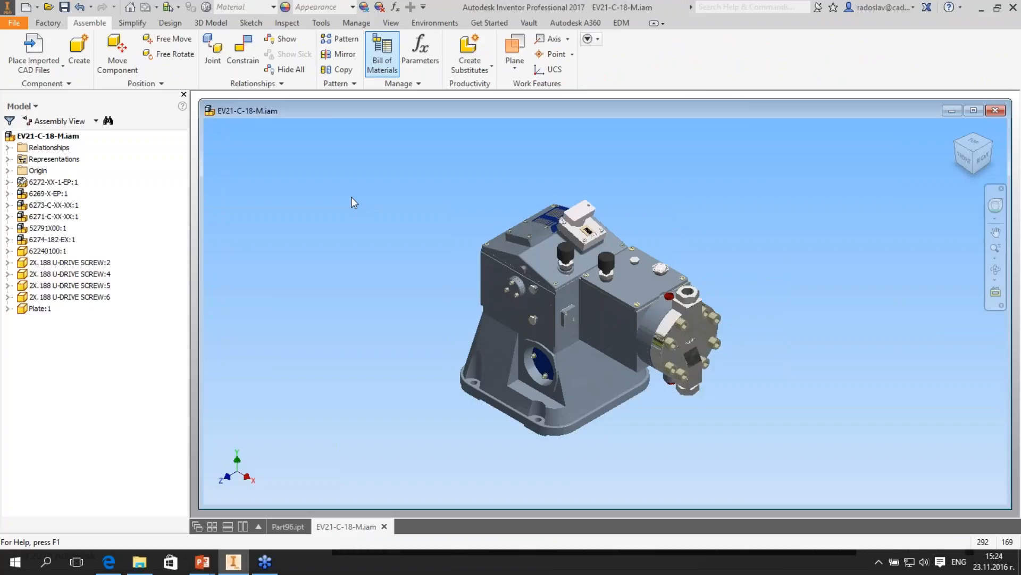
left_click(330, 203)
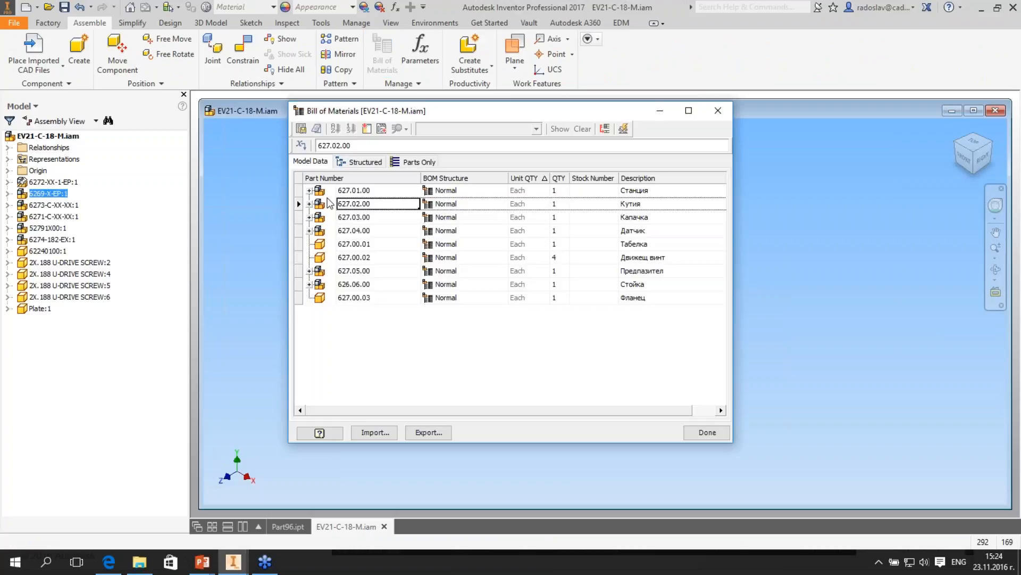
right_click(355, 190)
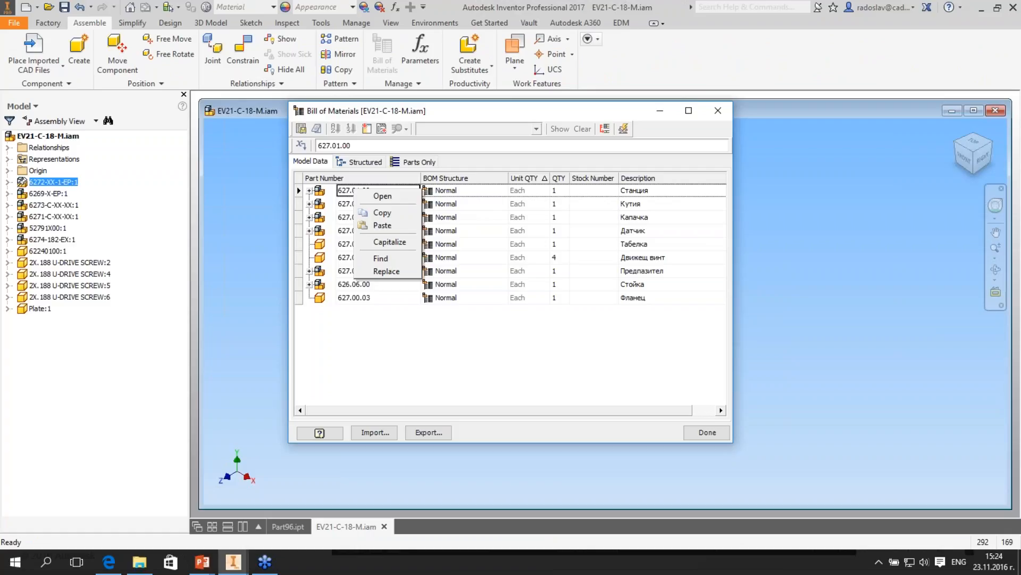
left_click(382, 196)
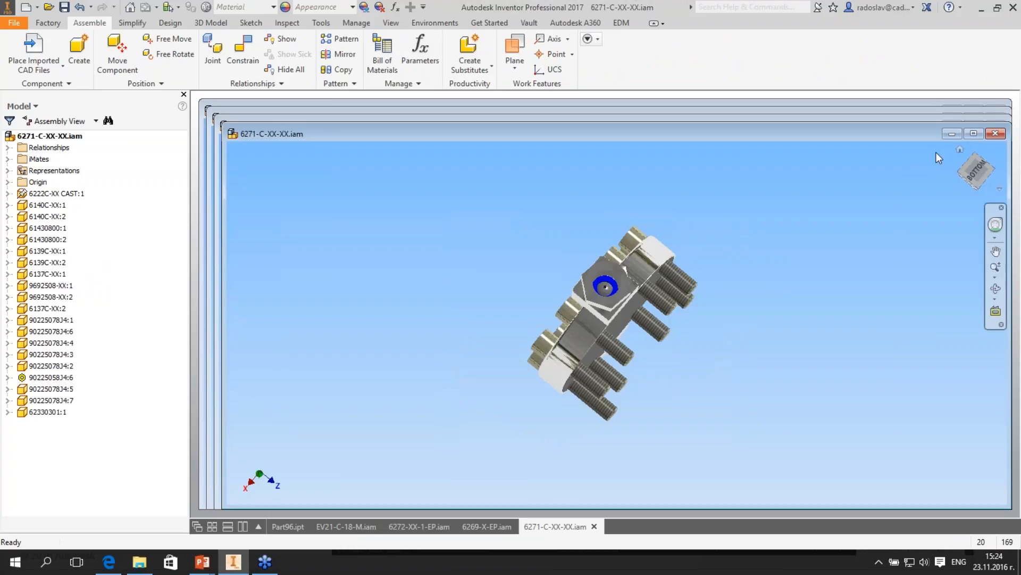
left_click(996, 134)
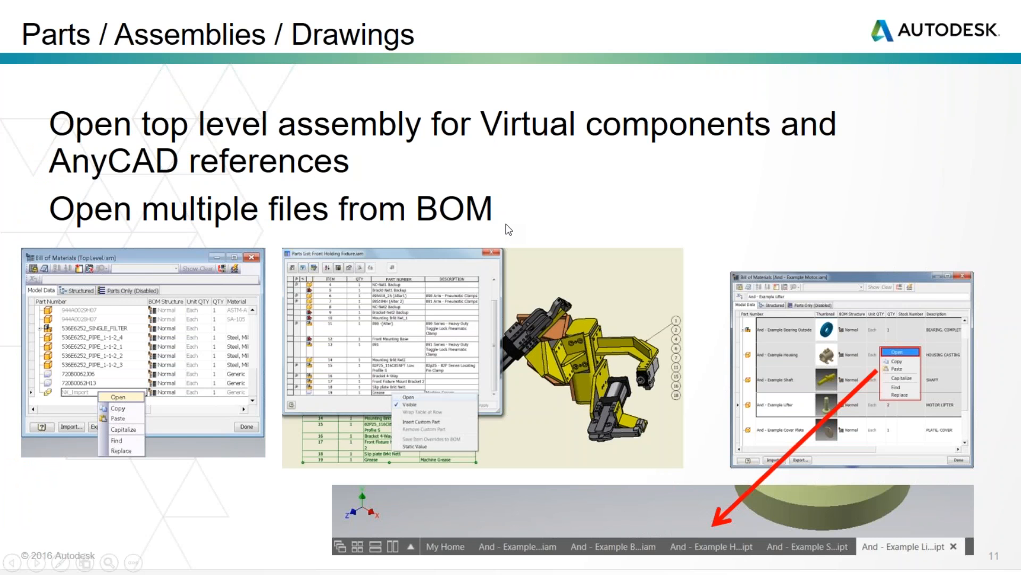
- Advance the slide show to the Make Part/Component slide, switch back to Inventor and open freeform3.ipt
left_click(506, 224)
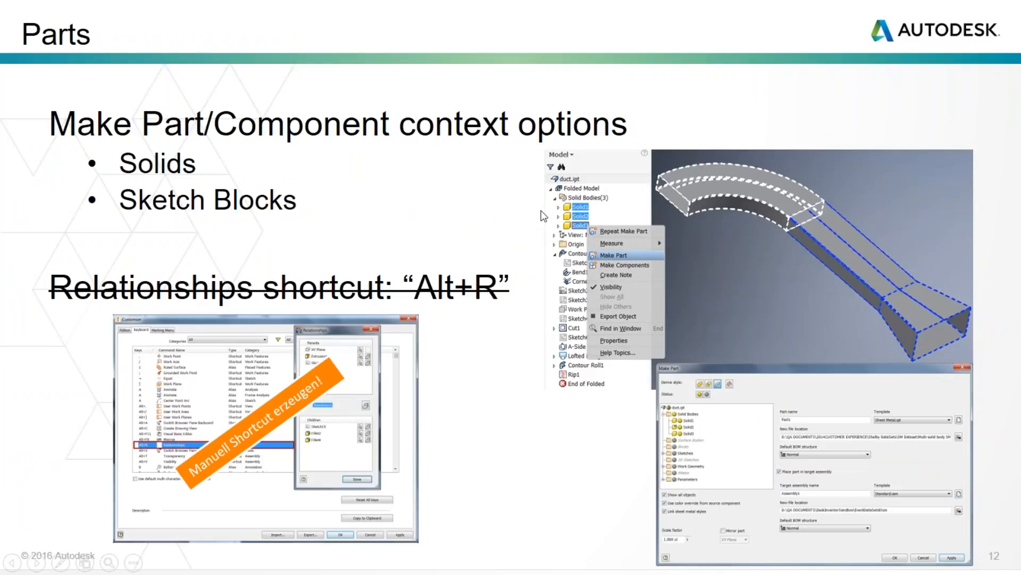
key("alt+Tab")
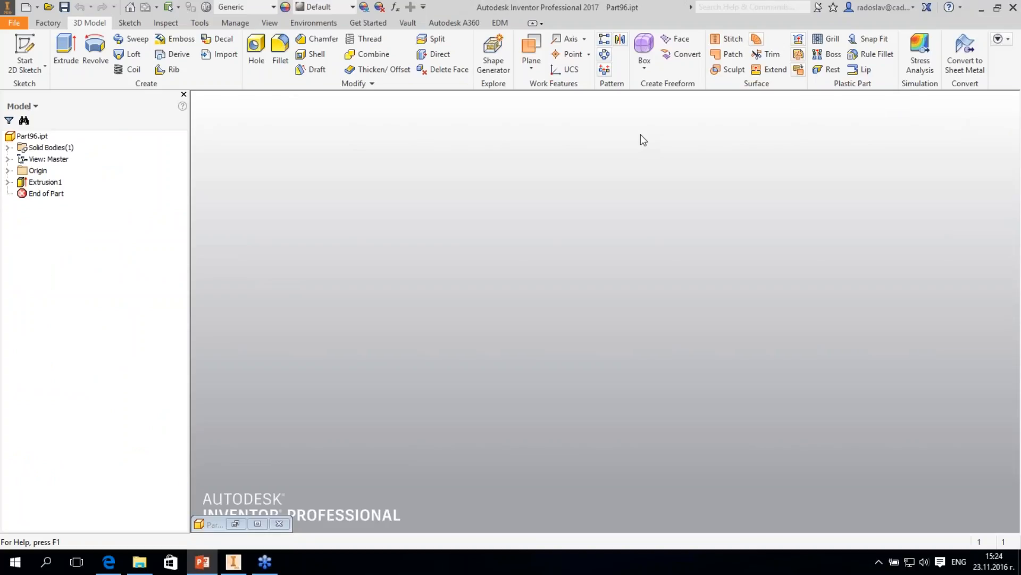
key("ctrl+o")
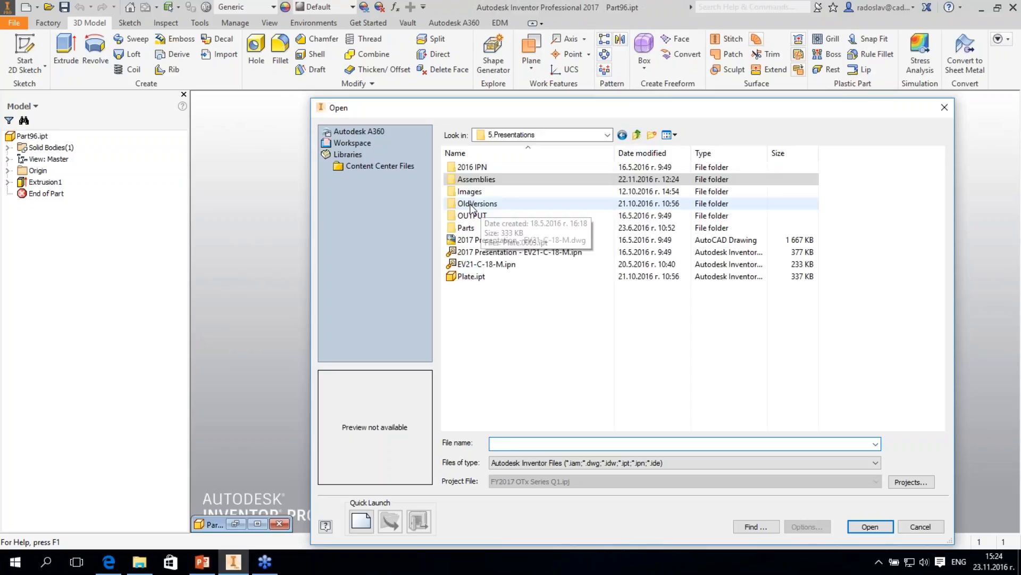
key("BackSpace")
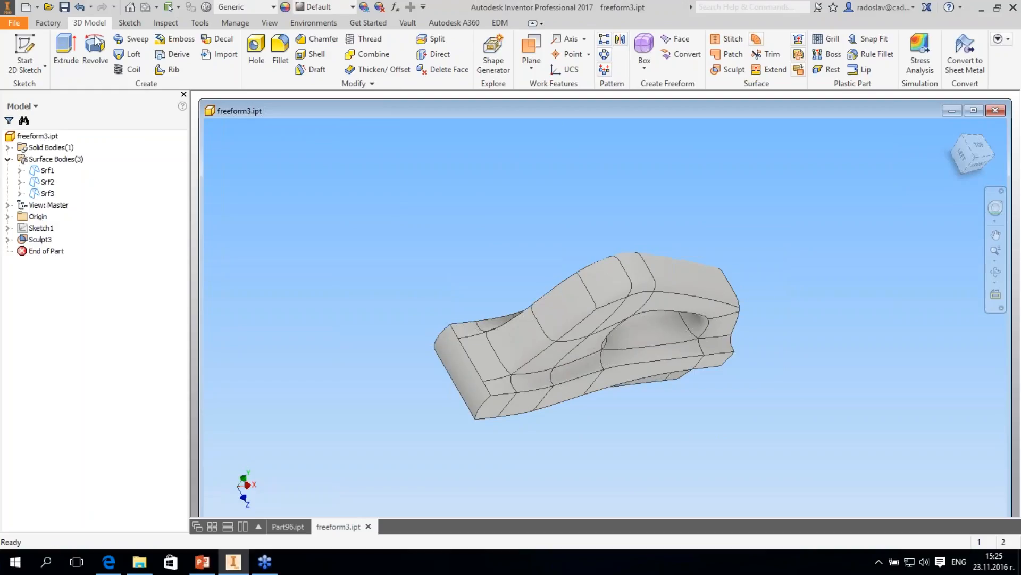
- Open the Make Part options for solid body Solid7 and close them without creating a part
left_click(454, 23)
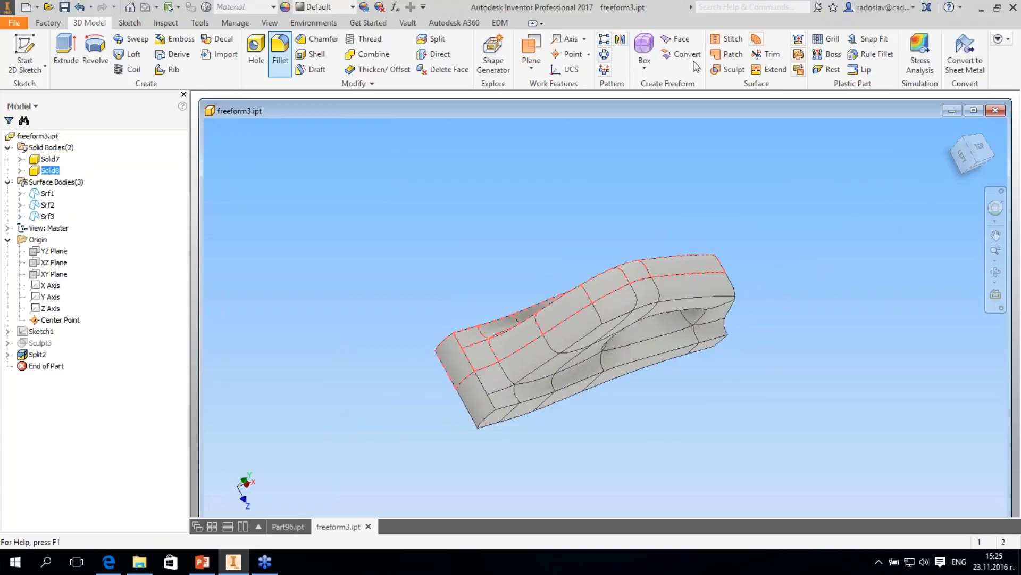
left_click(235, 22)
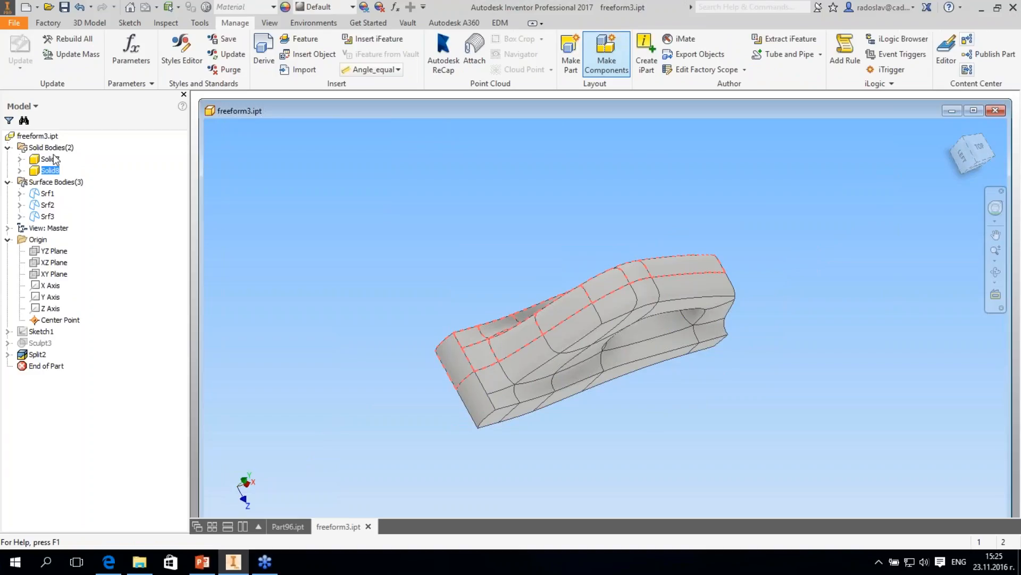
left_click(53, 149)
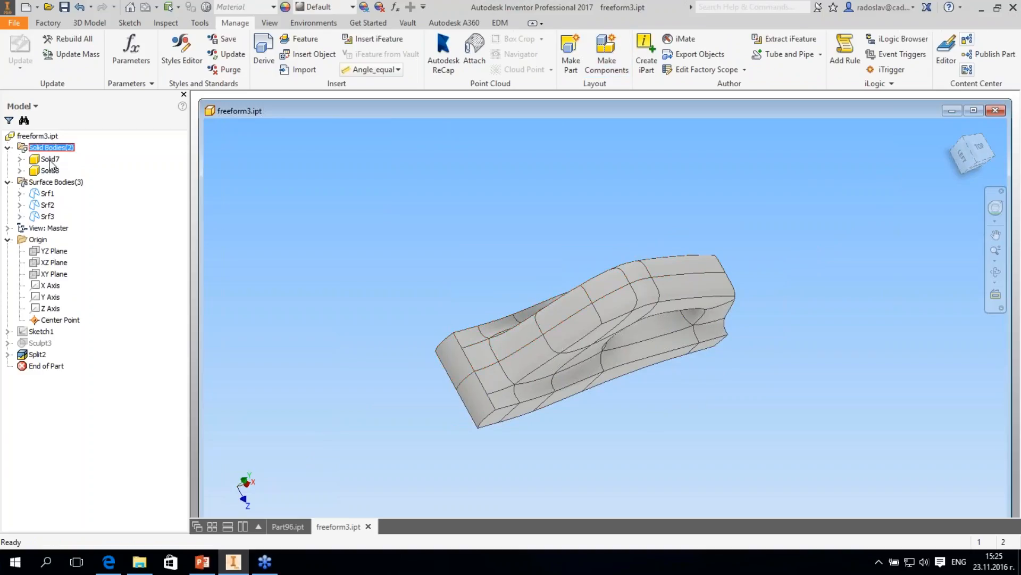
left_click(50, 159)
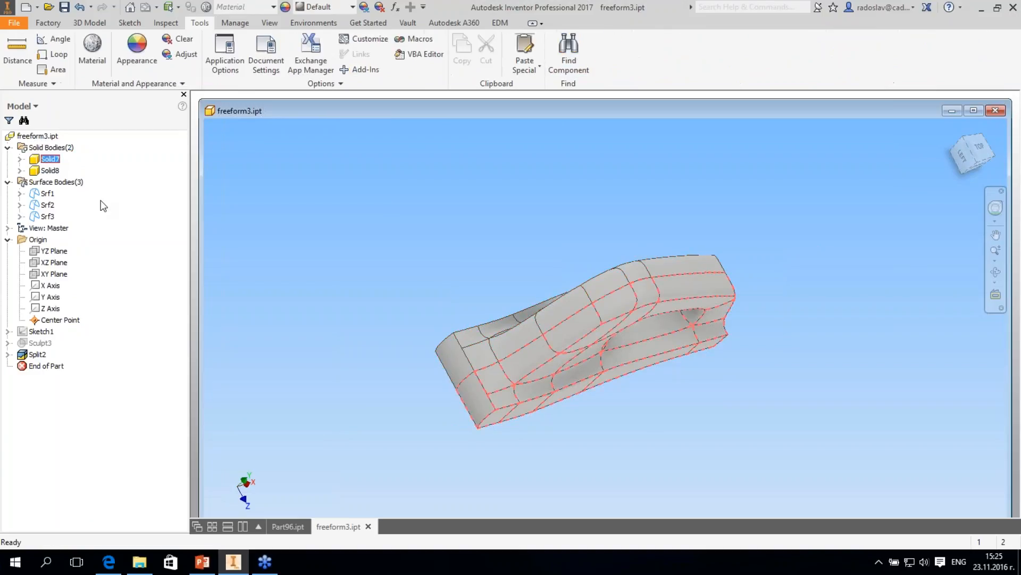
right_click(49, 159)
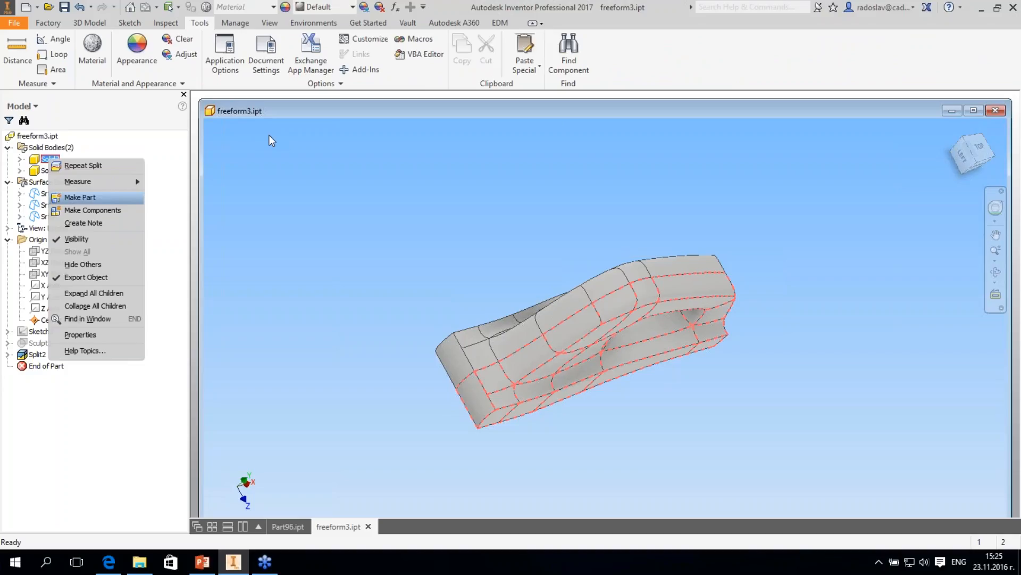
left_click(80, 197)
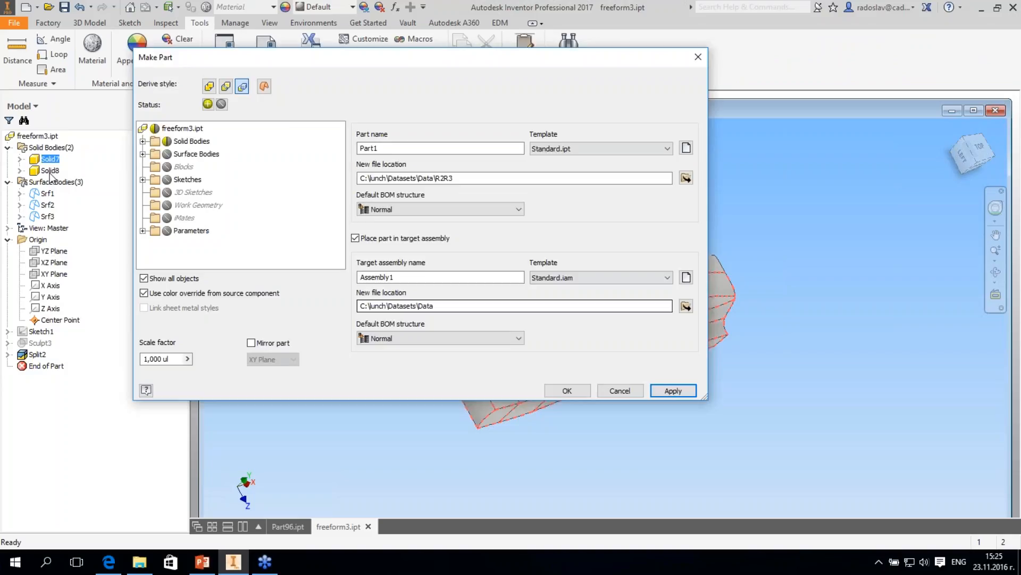
key("Escape")
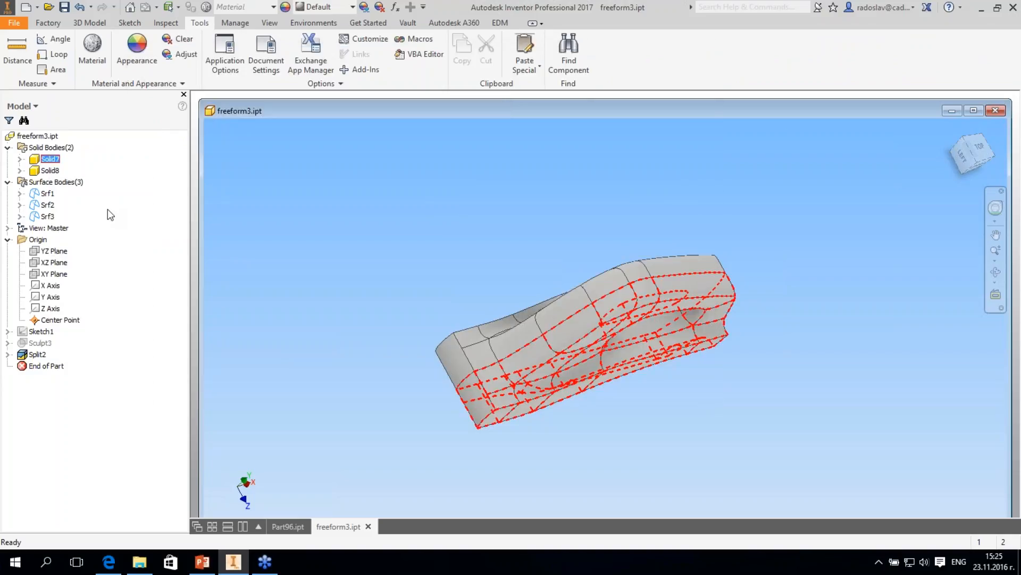
- Open the Make Components selection for Solid7 and Solid8, and close it without creating components
key("shift+F10")
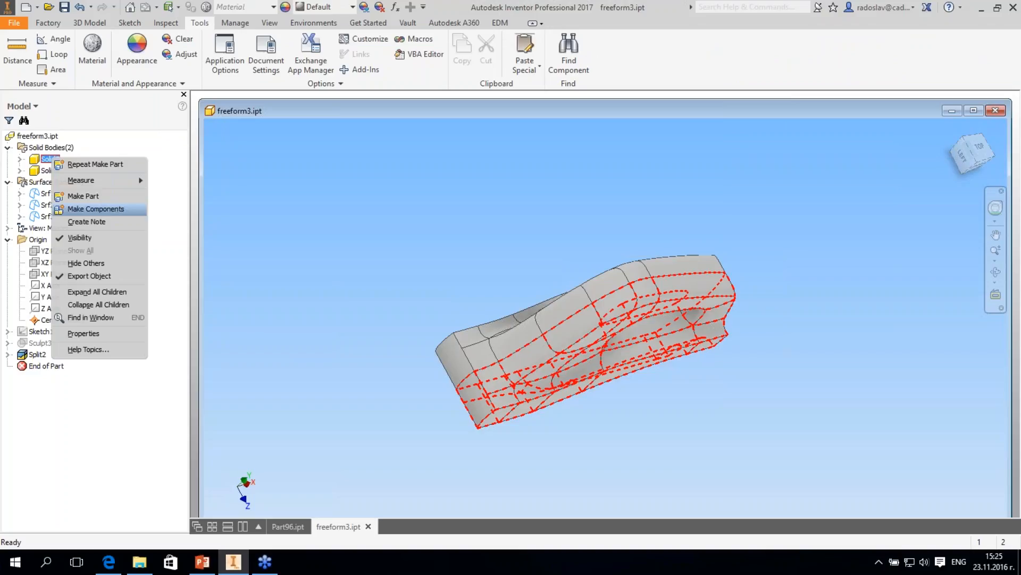
left_click(96, 209)
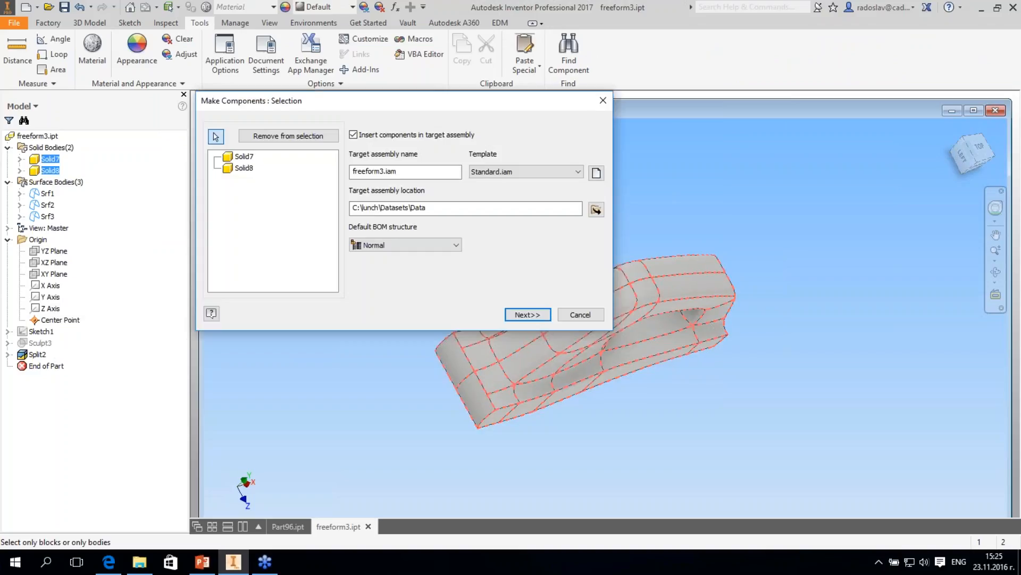
key("Escape")
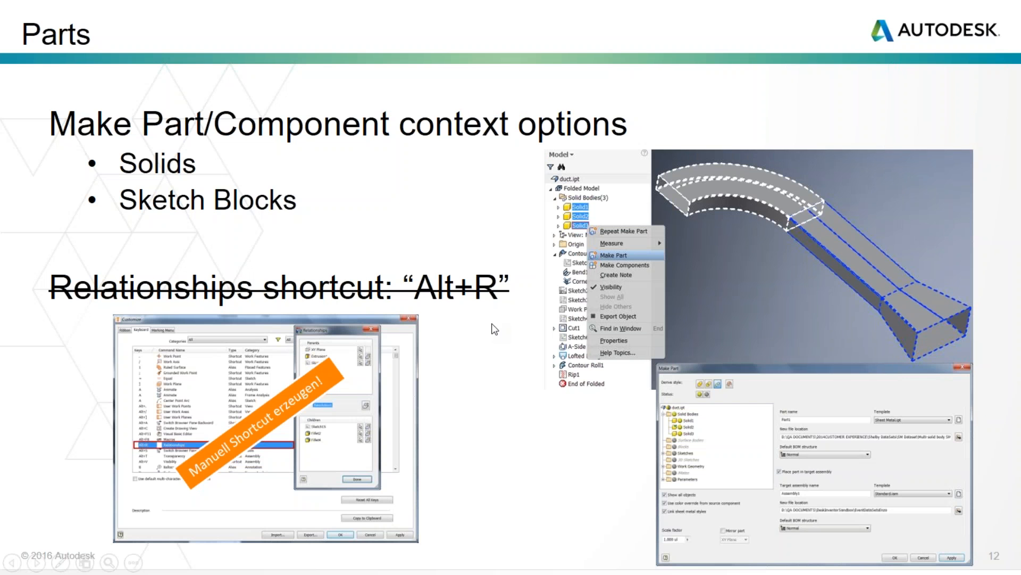
- Advance the slide show past File Management Enhancements to the Automation Enhancements slide, and switch back to Inventor
left_click(492, 324)
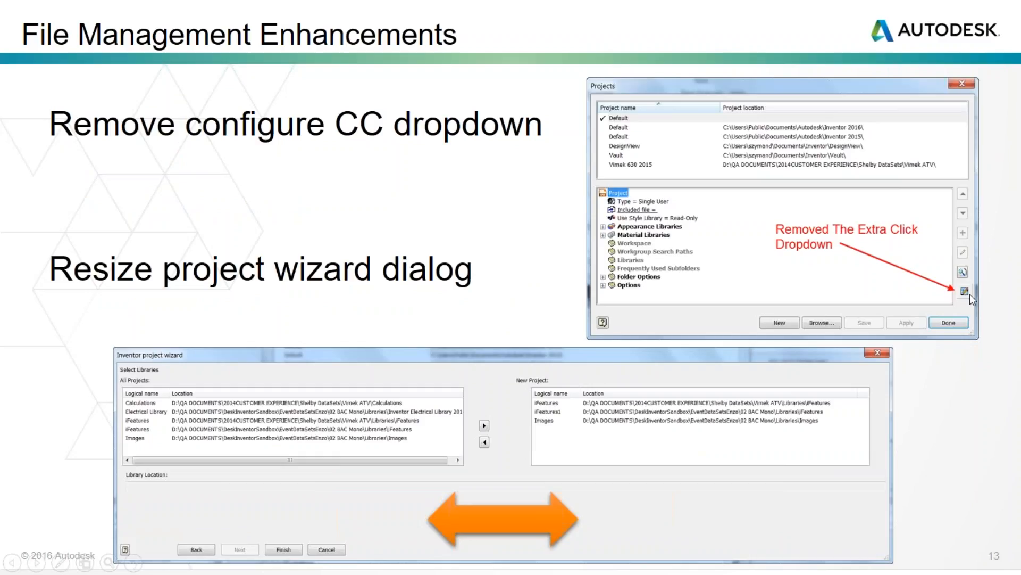
left_click(439, 372)
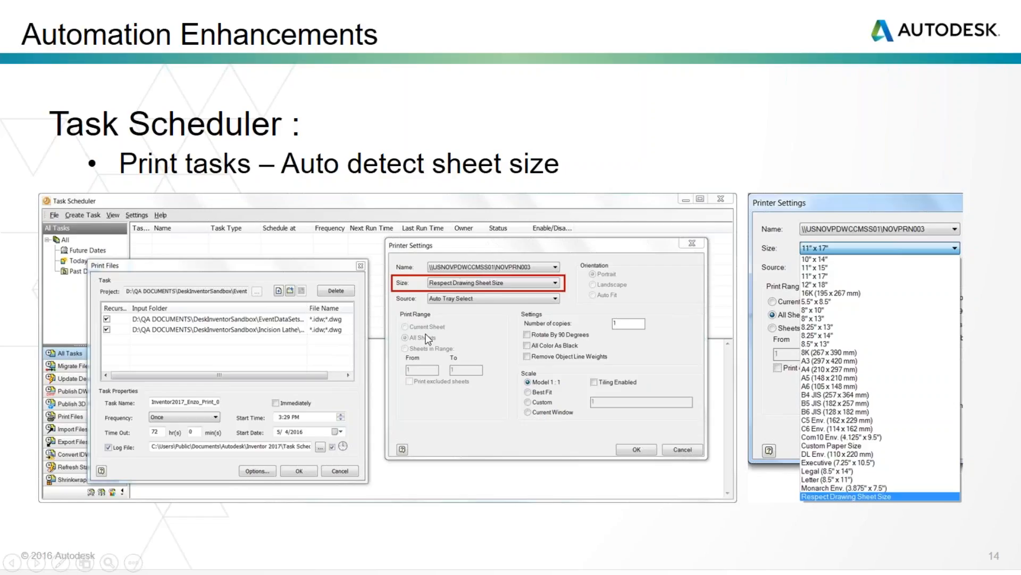
key("alt+Tab")
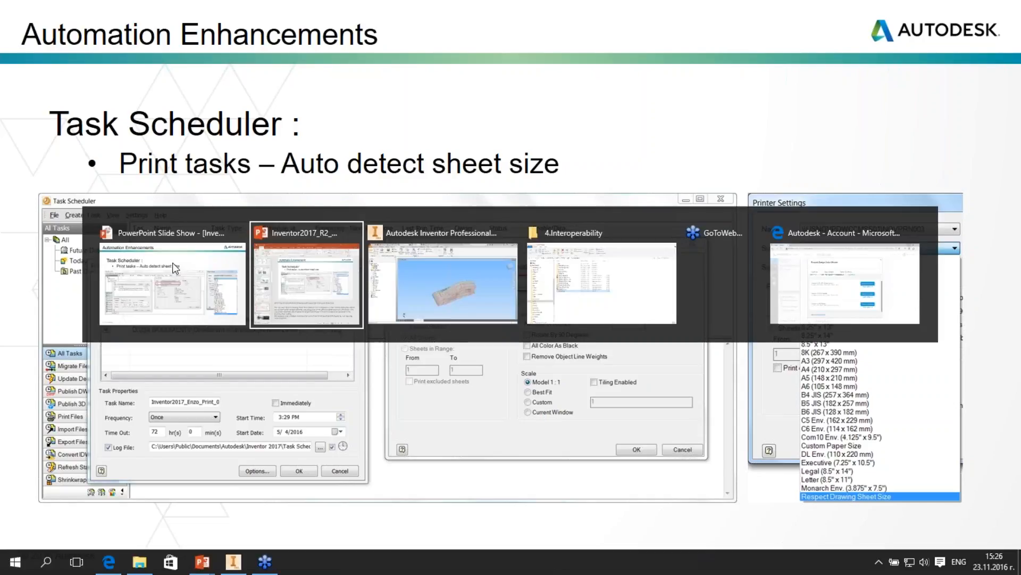
key("alt+Tab")
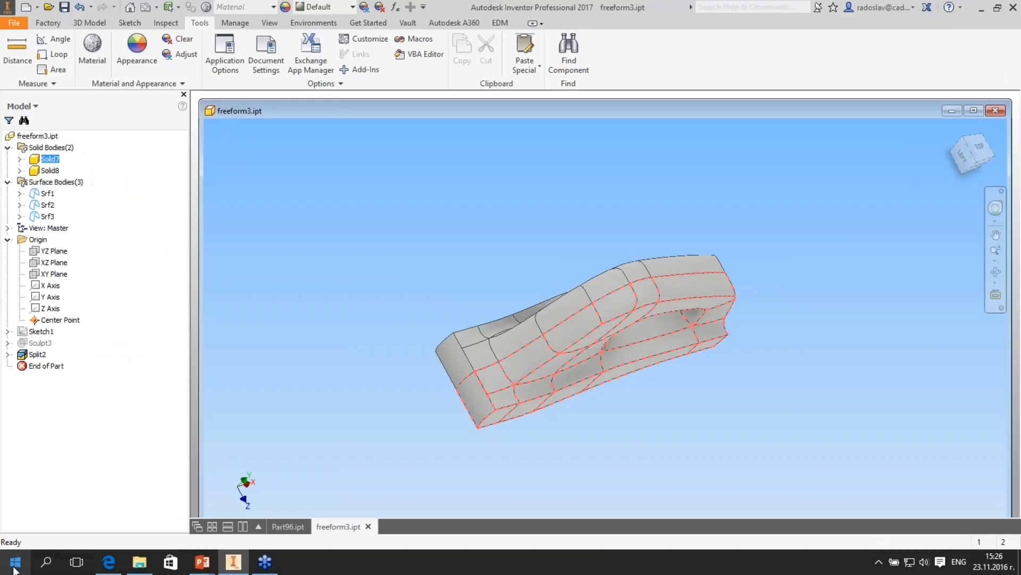
- Look through the installed Autodesk programs in Windows for the Task Scheduler
left_click(14, 565)
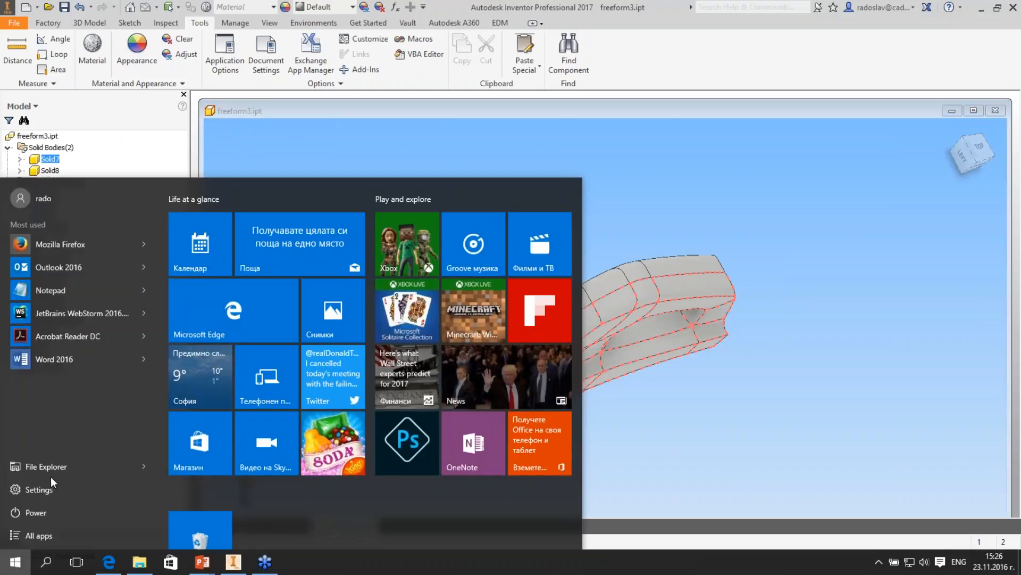
left_click(50, 536)
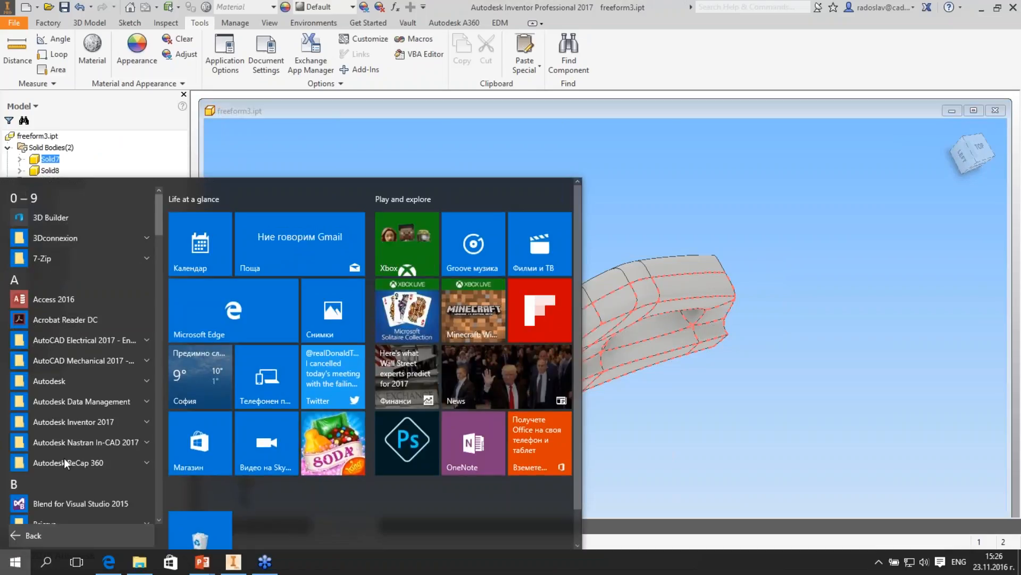
scroll(64, 458, "down", 1)
left_click(69, 334)
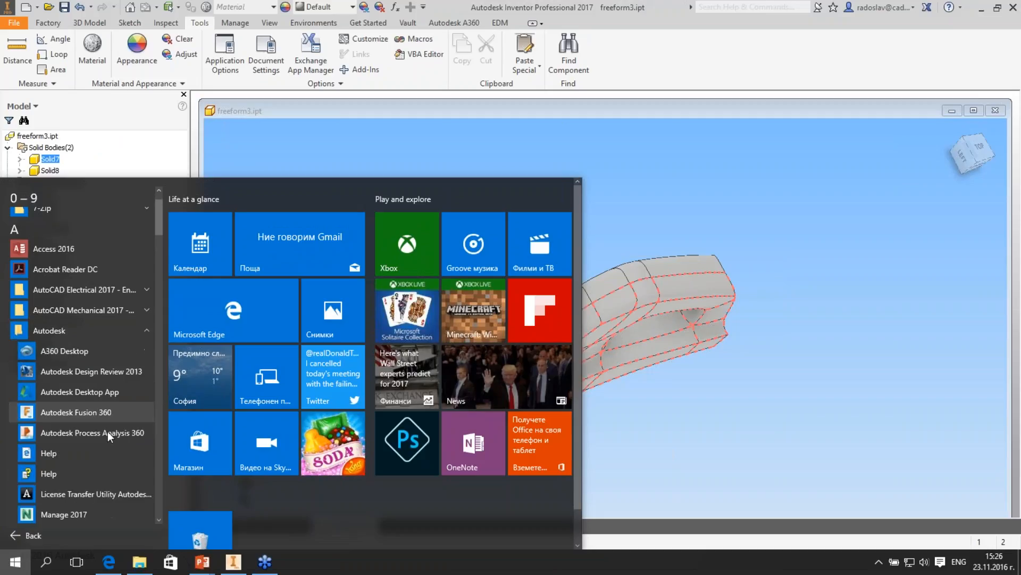
scroll(107, 431, "down", 1)
scroll(104, 453, "down", 2)
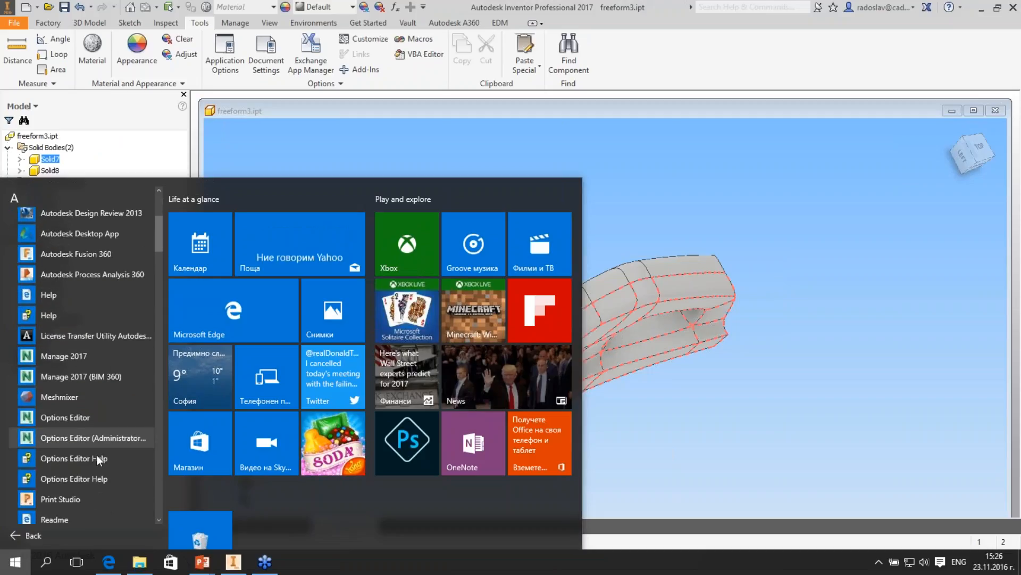
scroll(94, 456, "down", 1)
scroll(88, 440, "up", 3)
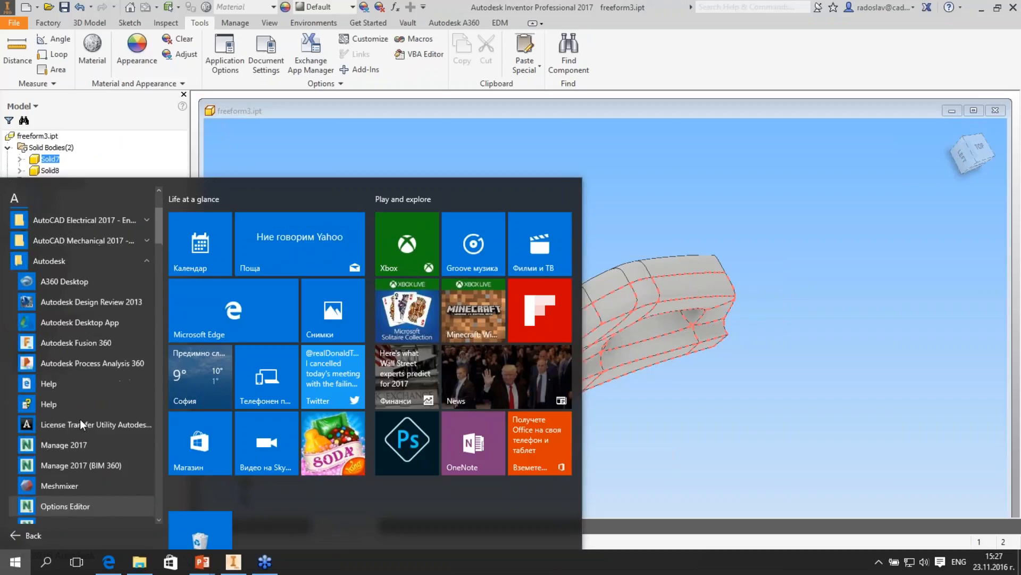
scroll(80, 426, "down", 3)
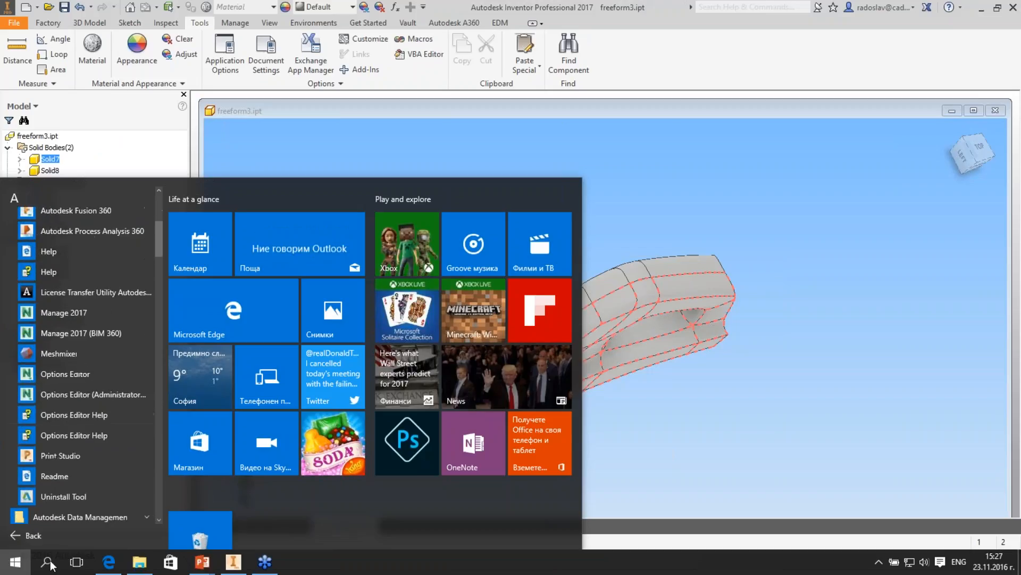
- Search Windows for "ta" and open Task Scheduler 2017
left_click(47, 562)
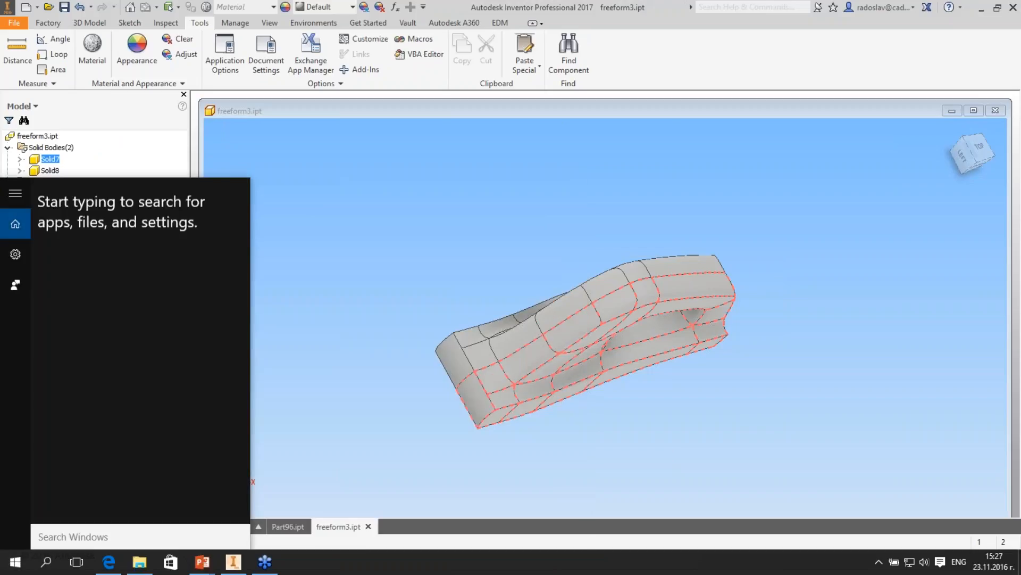
type("t")
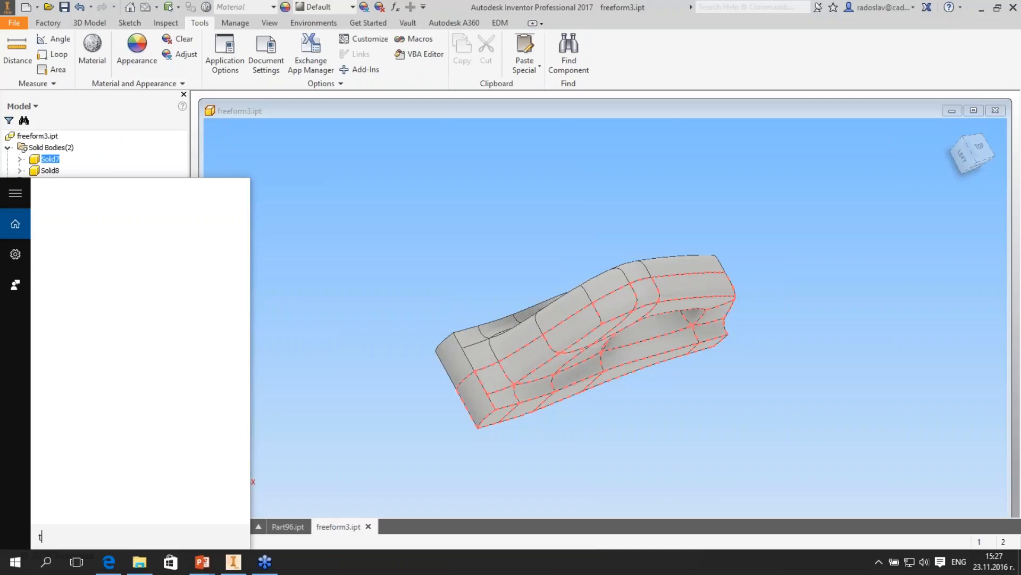
type("a")
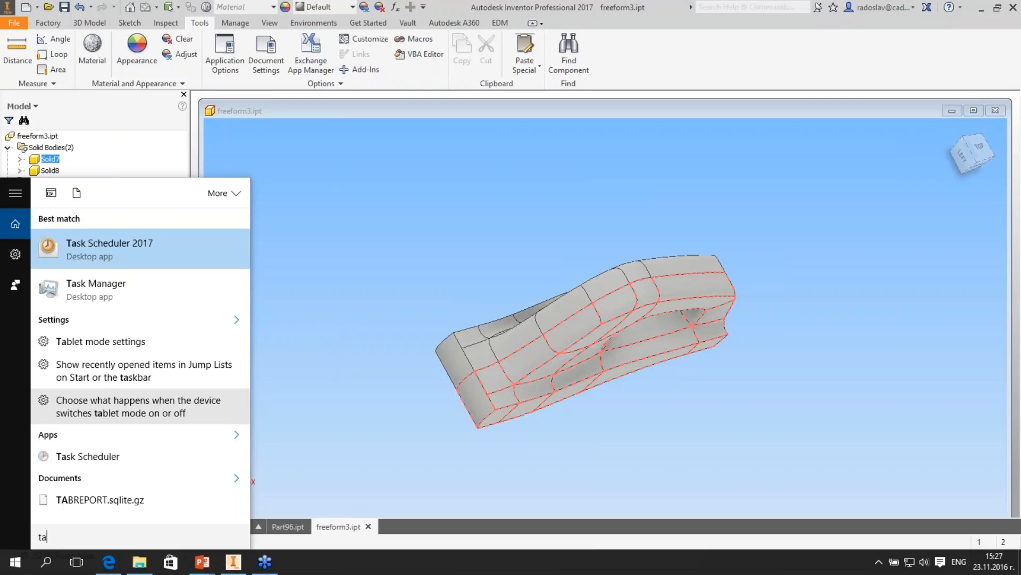
key("Escape")
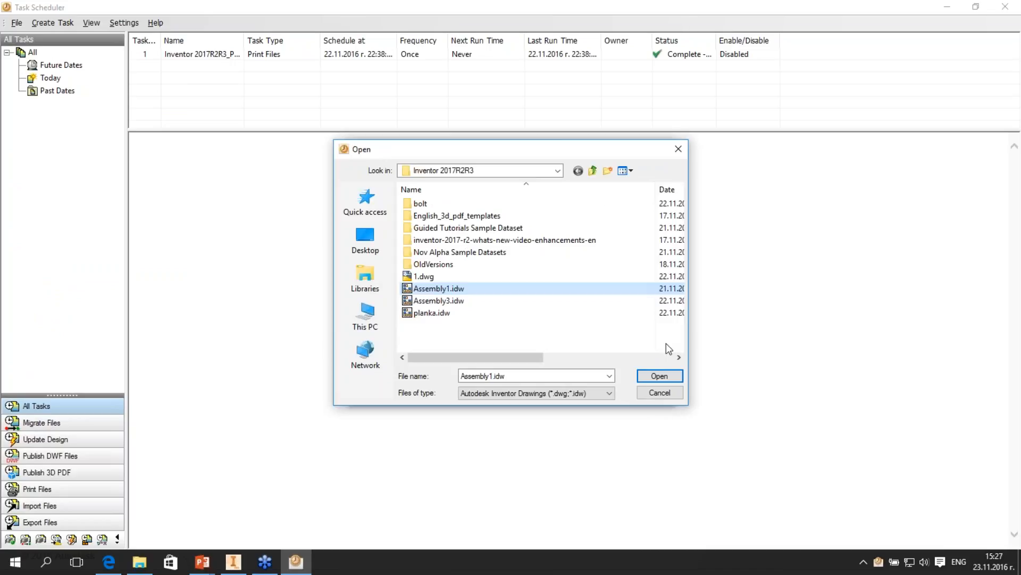
- Add Assembly1.idw, Assembly3.idw and planka.idw to a print task and set the Microsoft Print to PDF size to Auto Size to Drawing Sheet Size
left_click(431, 312, "shift")
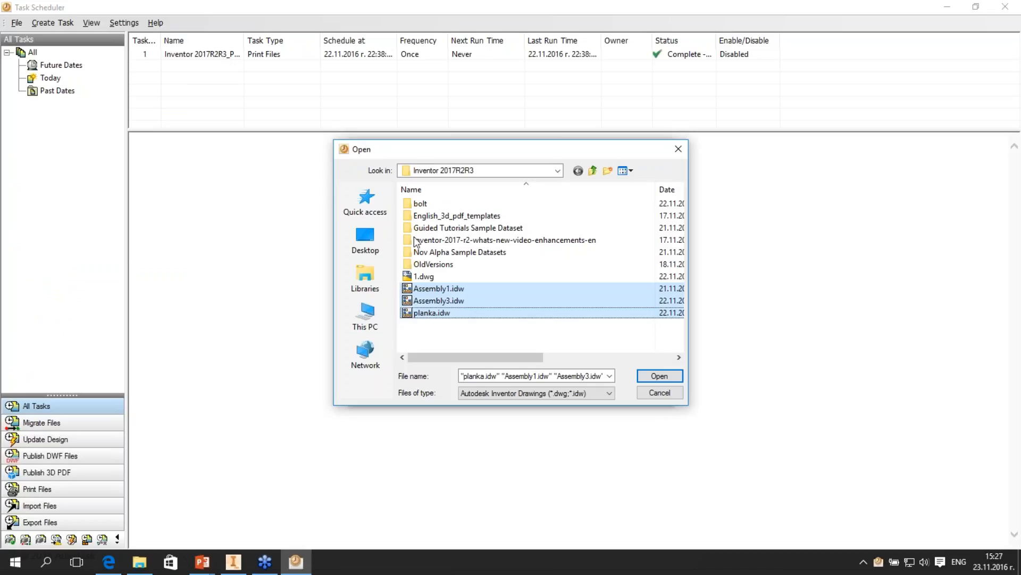
left_click(659, 376)
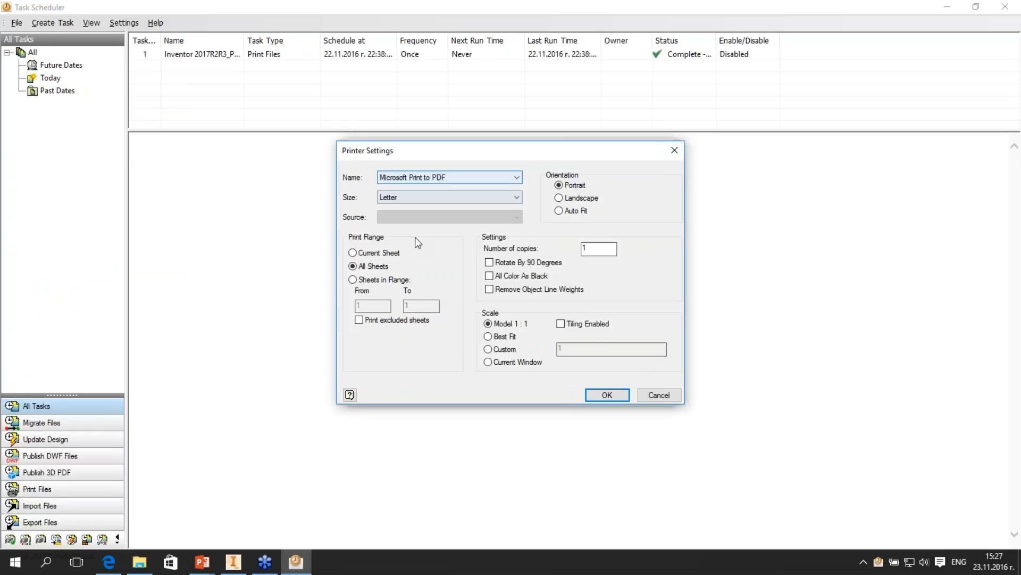
left_click(447, 196)
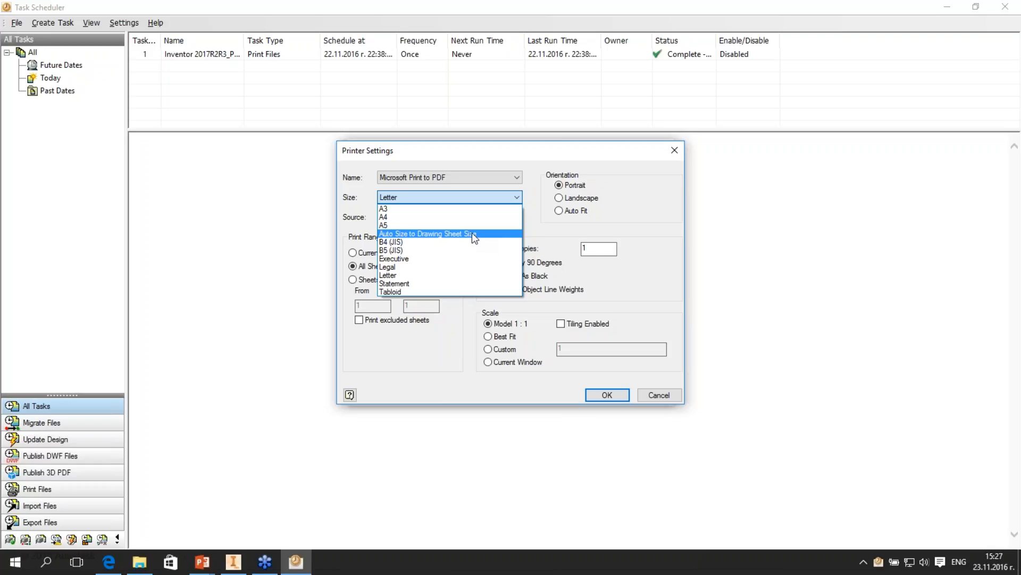
key("Up")
left_click(487, 193)
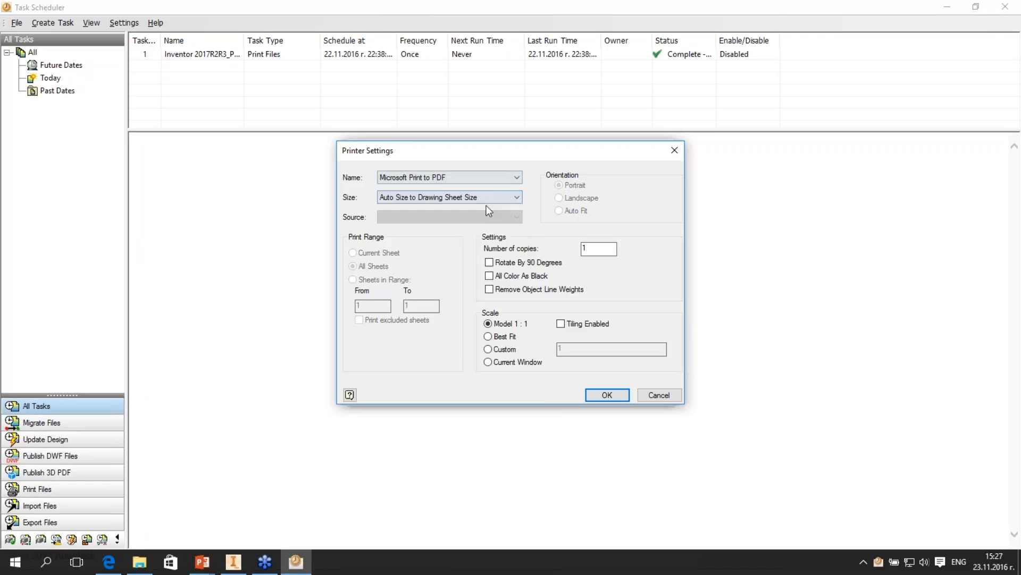
- Choose the HP Color LaserJet CP2025n UPD PCL 6 printer with Auto Size to Drawing Sheet Size, and close the printer settings
left_click(487, 177)
left_click(487, 205)
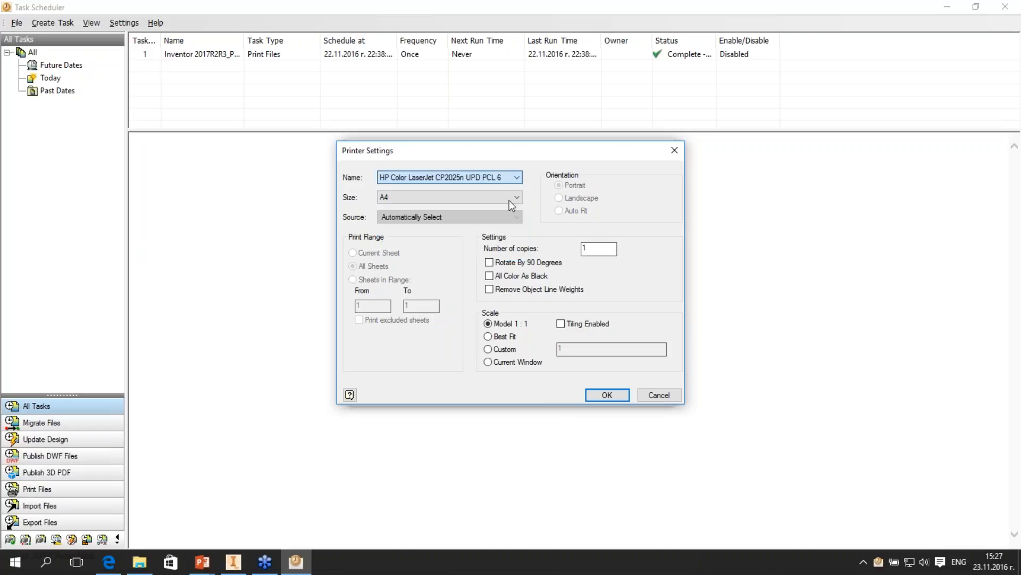
left_click(509, 200)
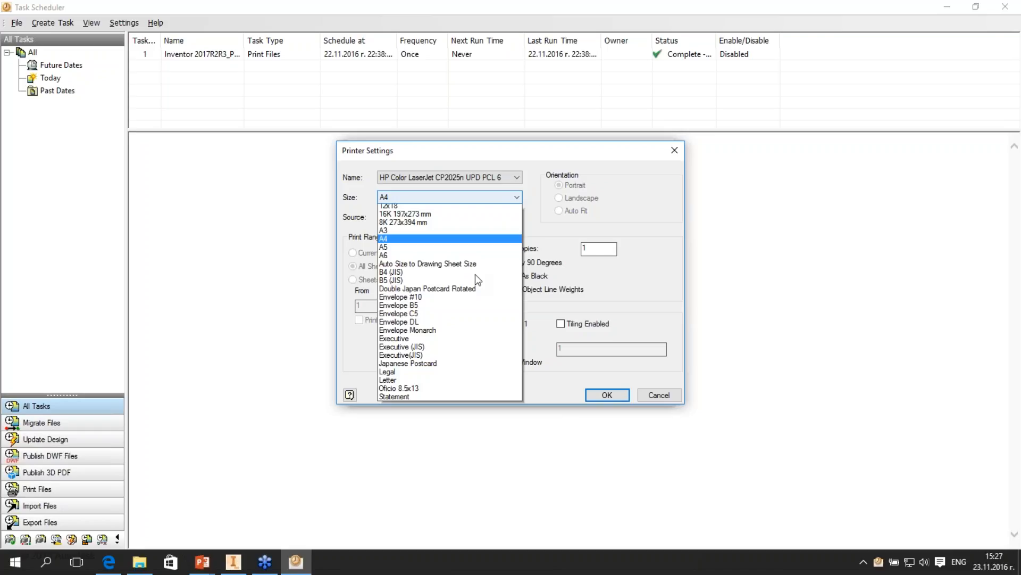
left_click(417, 200)
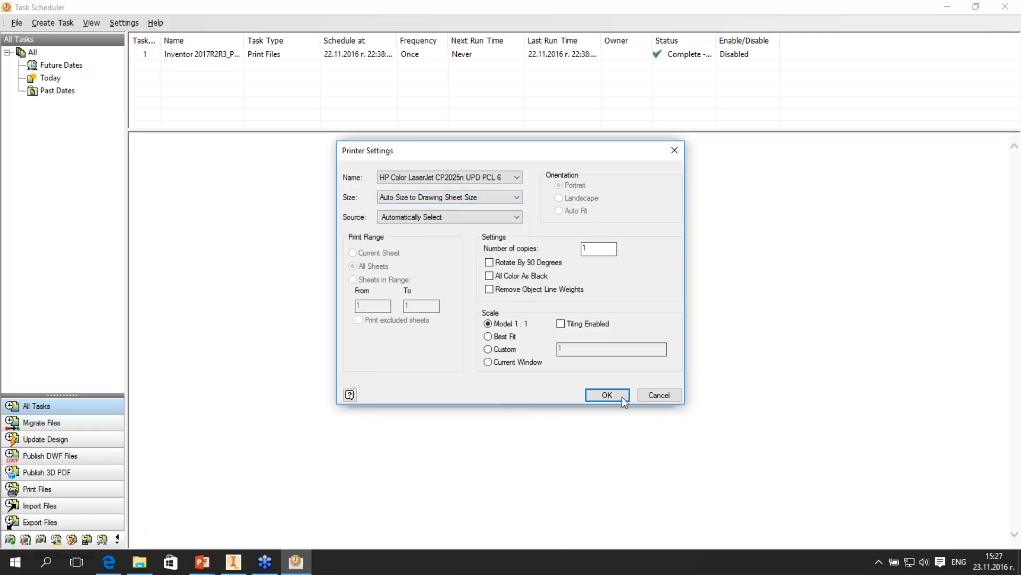
left_click(660, 396)
- Toggle the print task's Immediately option on and off, and cancel the task without scheduling it
left_click(571, 313)
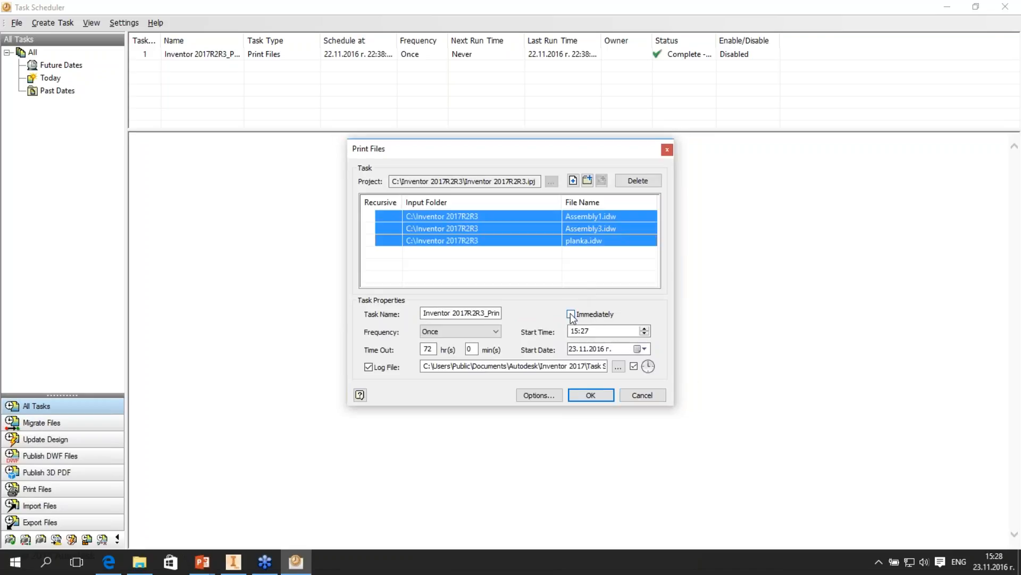
left_click(567, 315)
left_click(570, 315)
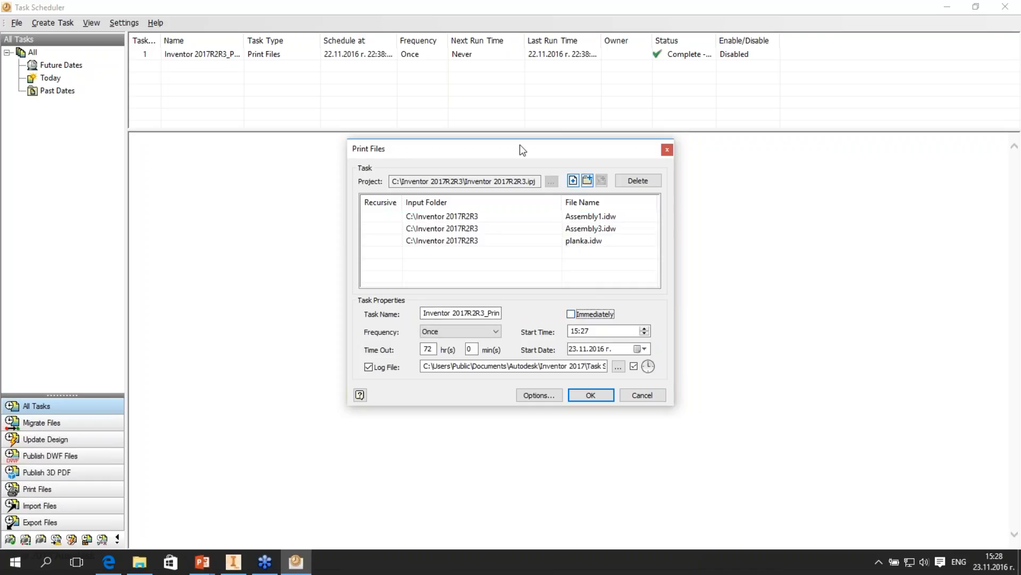
left_click_drag(487, 147, 466, 105)
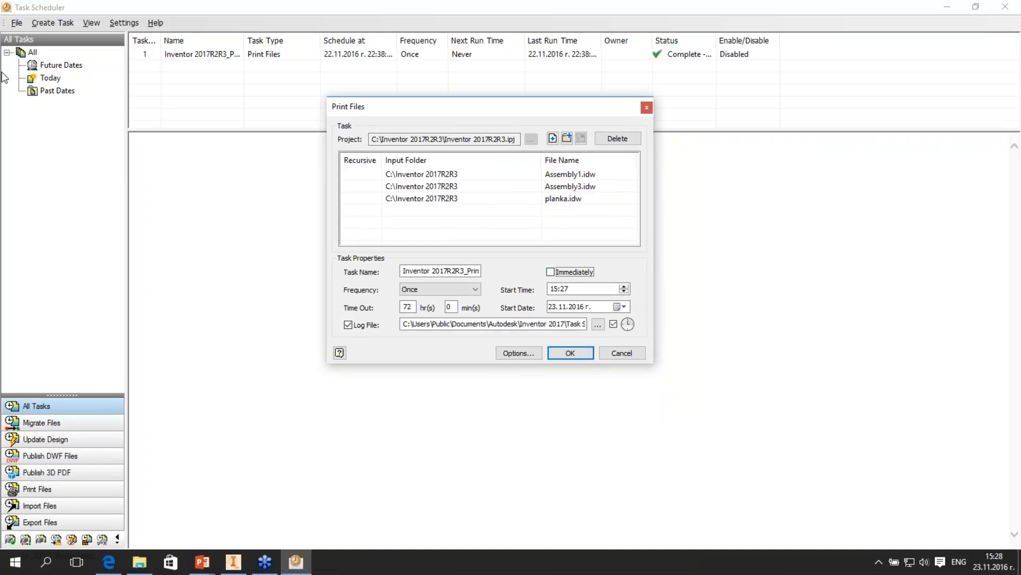
left_click(622, 353)
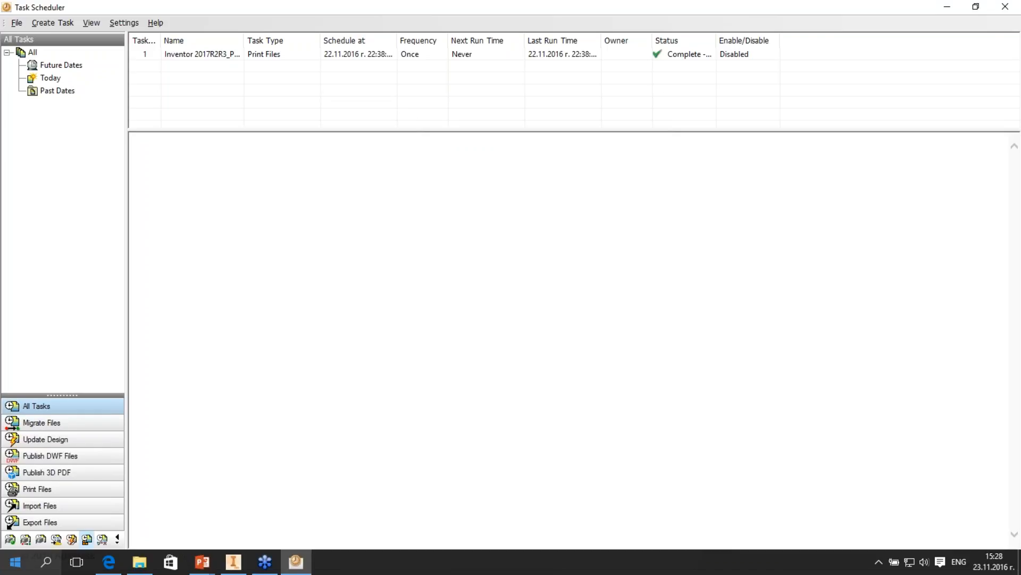
- Switch to the PowerPoint slide show and advance to the Sketch Export Enhancements slide
left_click(14, 562)
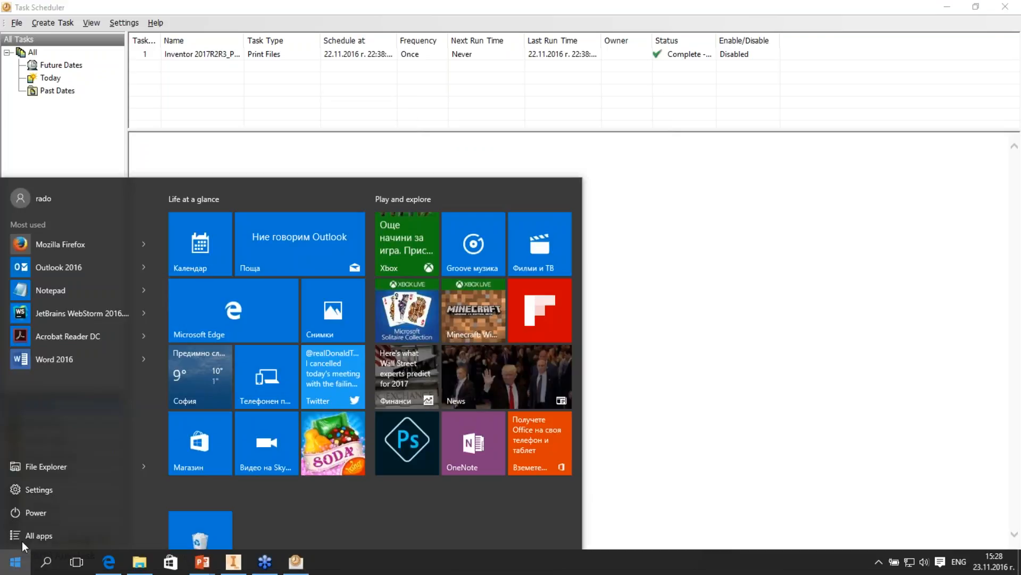
left_click(202, 561)
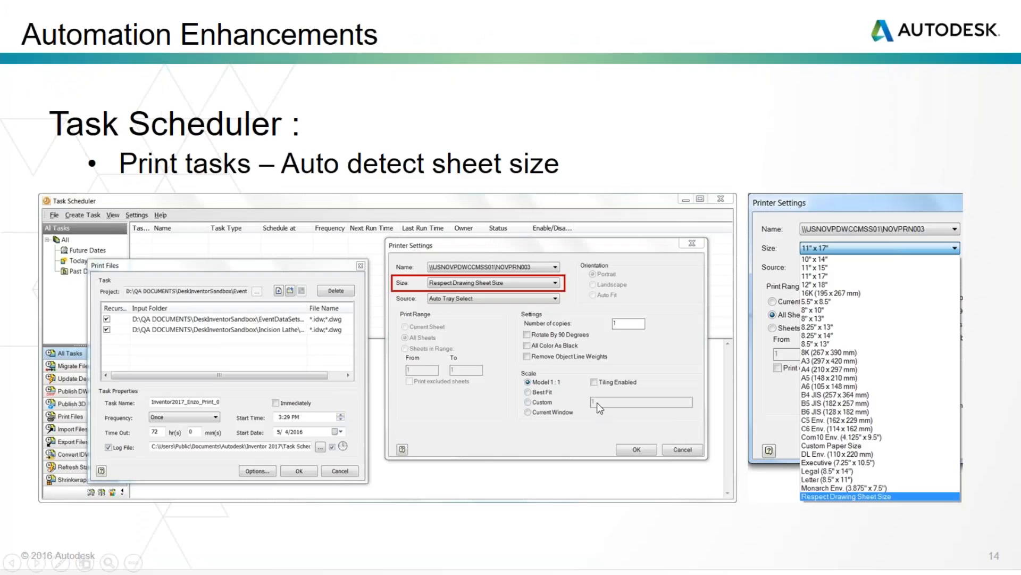
left_click(597, 402)
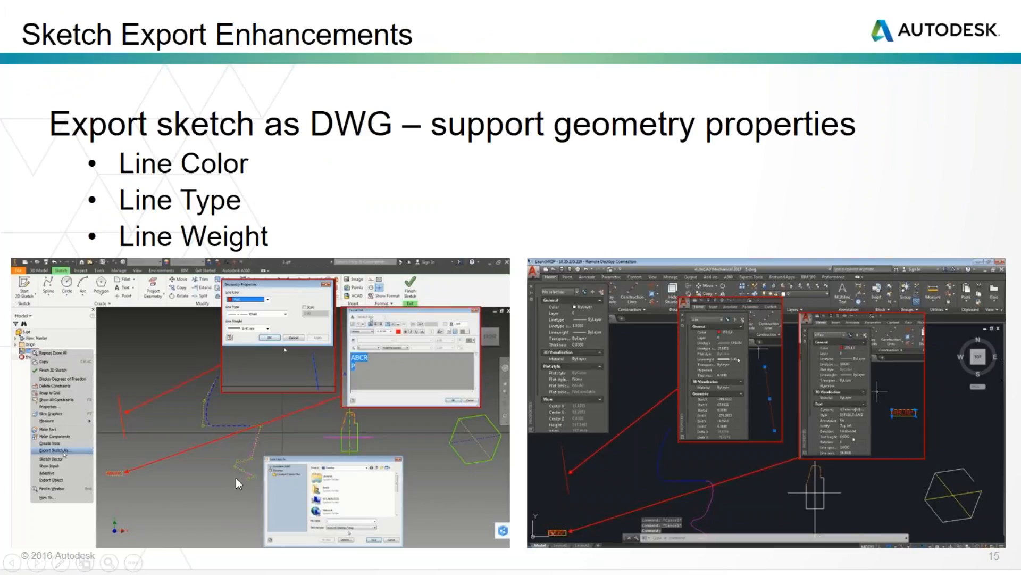
- Switch to Inventor, create a new part and start a 2D sketch on its XY Plane
key("alt+Tab")
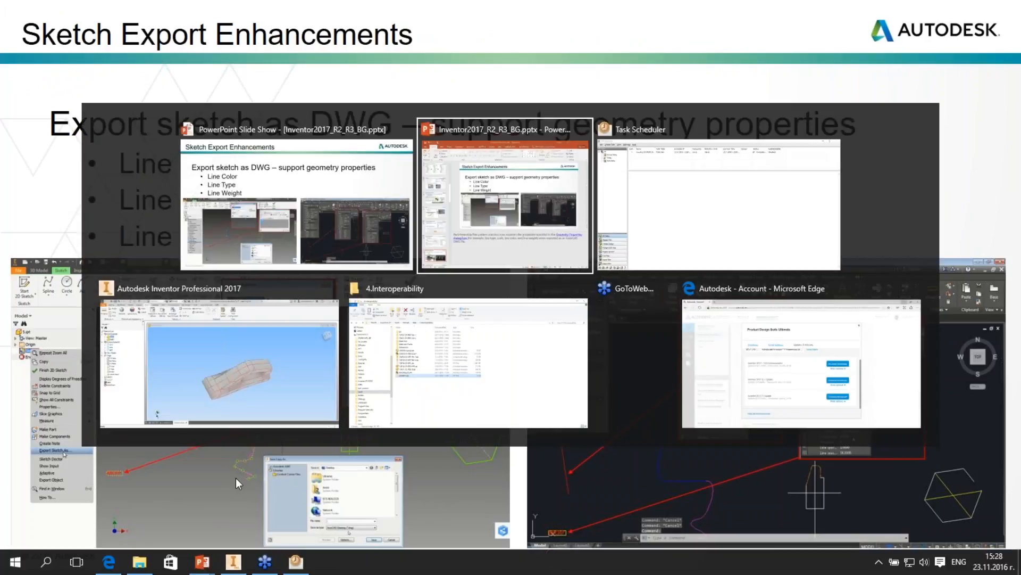
key("alt+Tab")
key("alt+Tab")
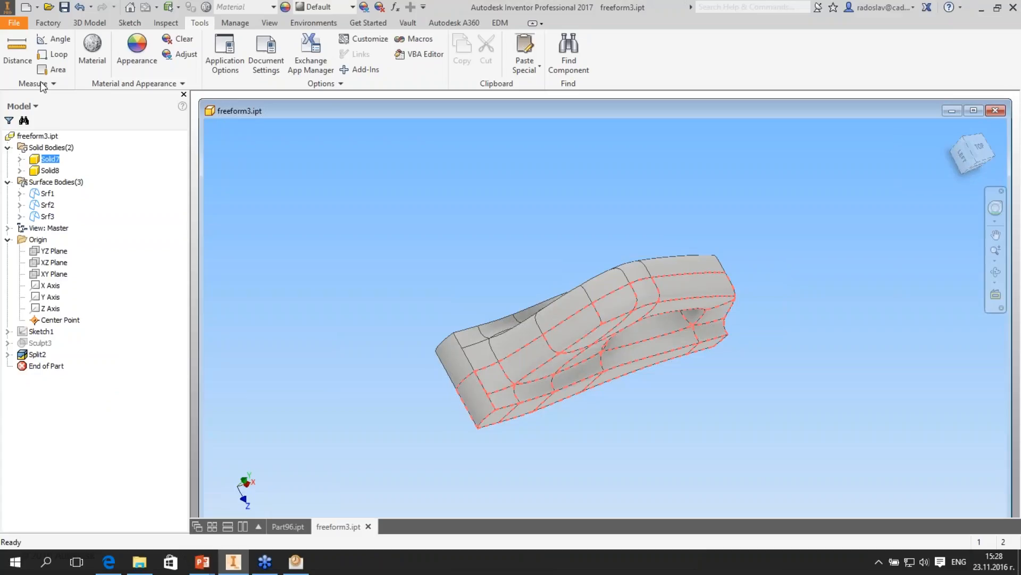
key("ctrl+n")
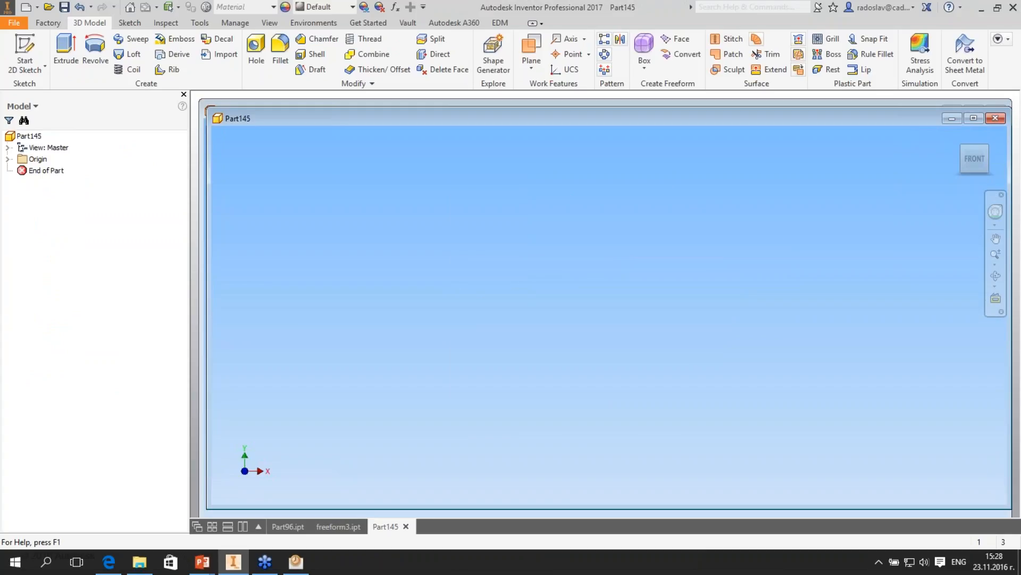
key("s")
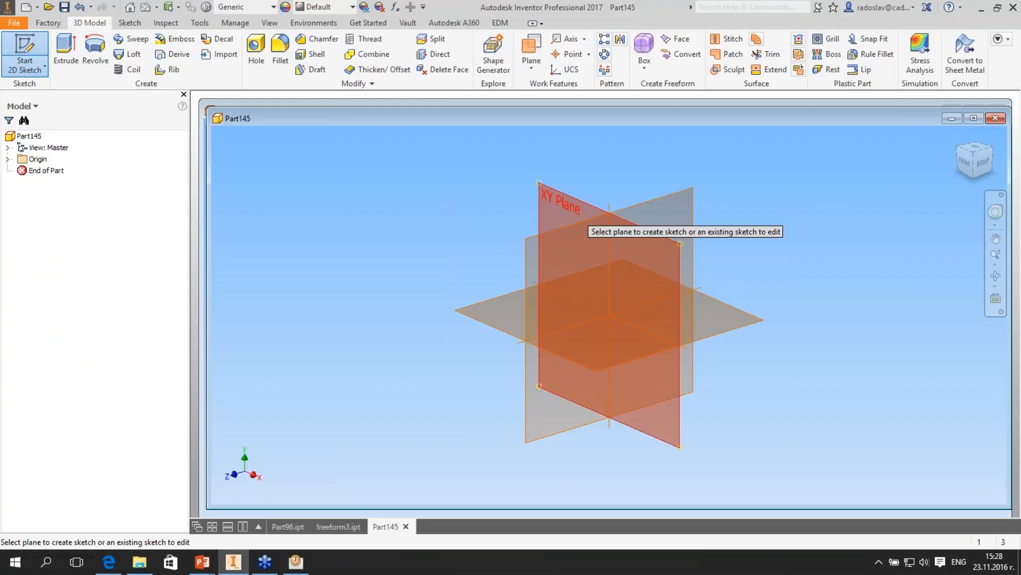
left_click(583, 223)
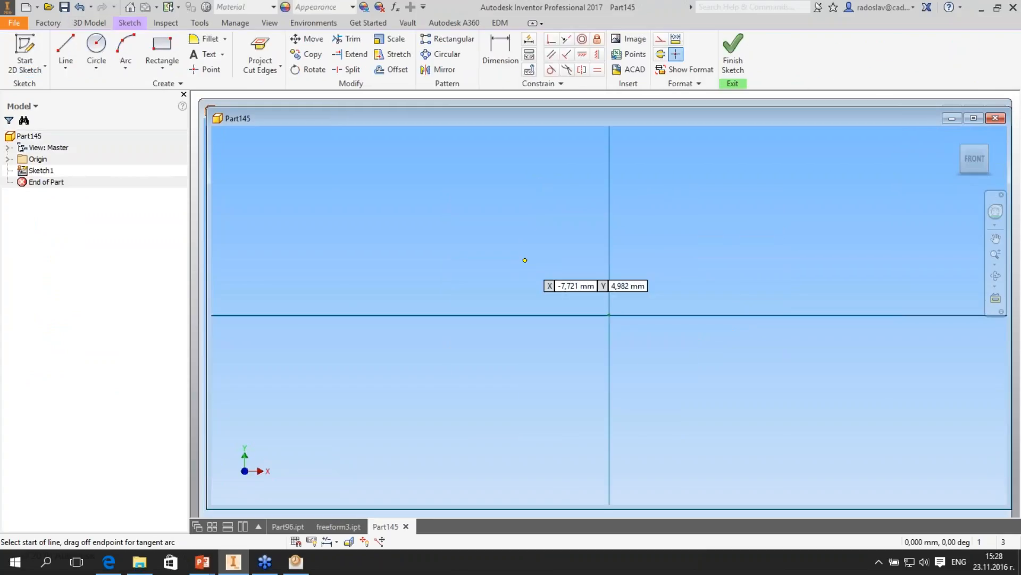
- Sketch a closed, irregular four-sided profile with the Line tool, mostly on the positive X side of the origin
left_click(528, 268)
left_click(752, 187)
left_click(910, 296)
left_click(896, 410)
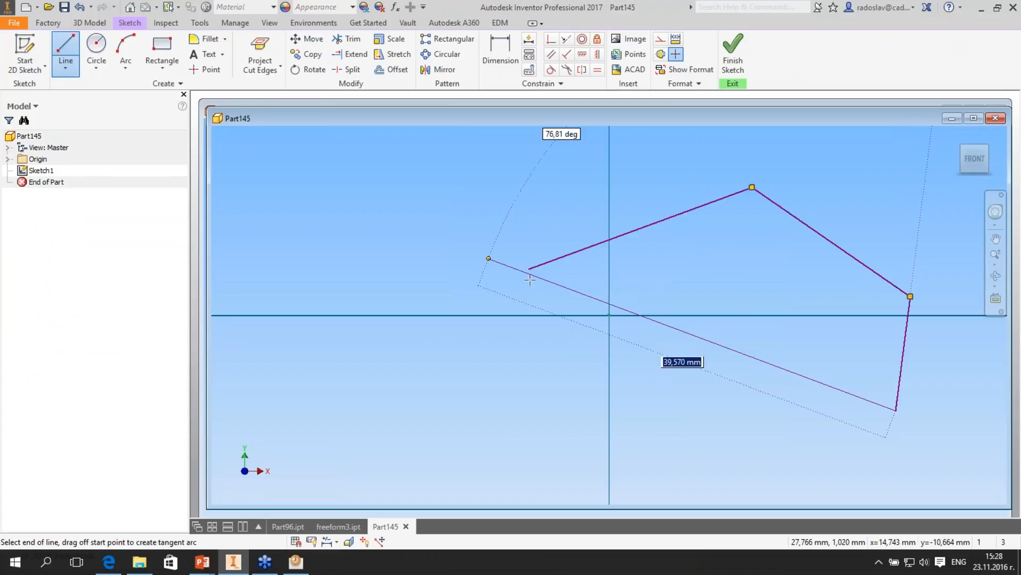
left_click(528, 269)
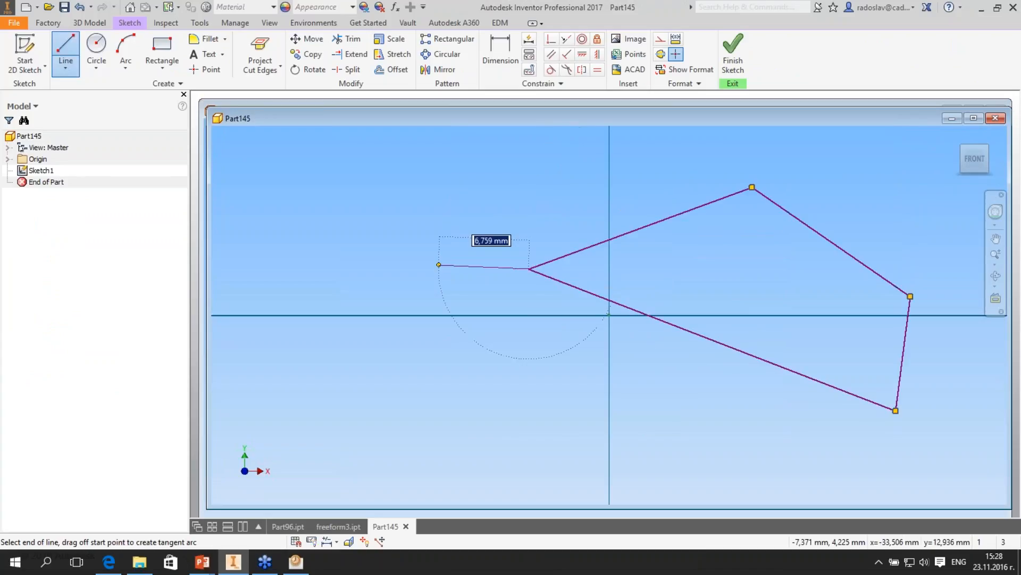
- Examine the file types offered by Export Sketch As for the sketch, and cancel the export
right_click(40, 170)
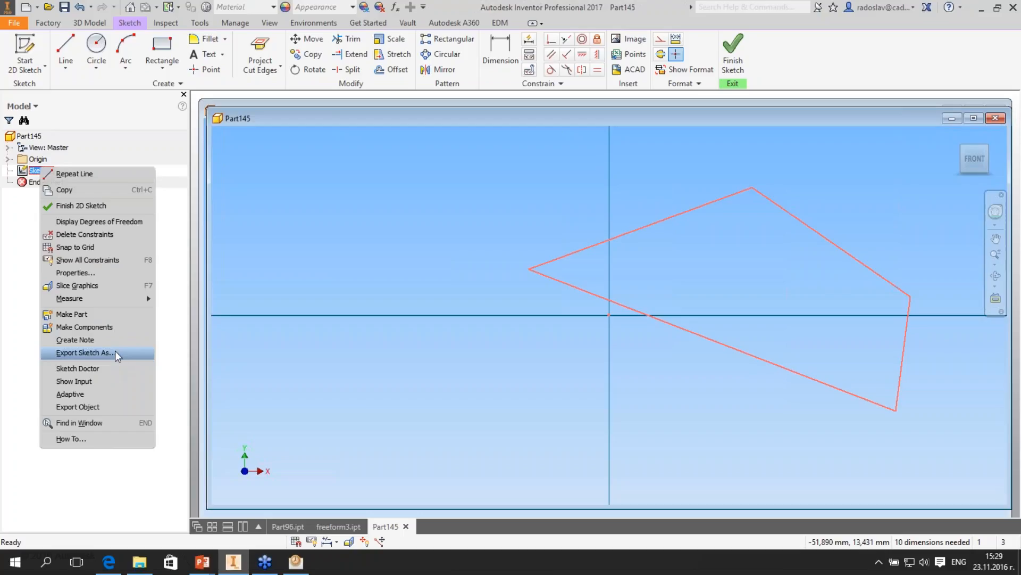
left_click(116, 353)
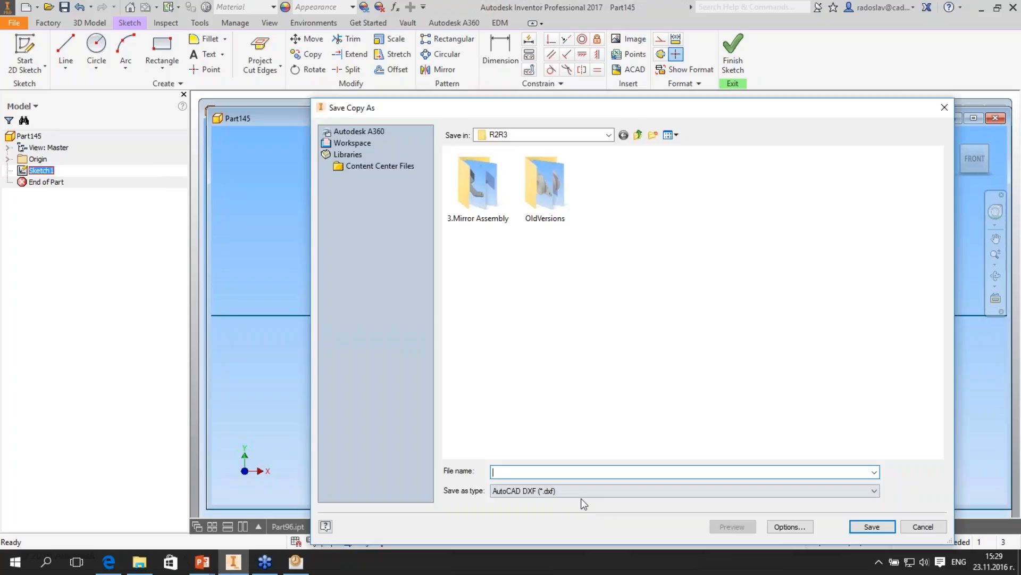
left_click(584, 503)
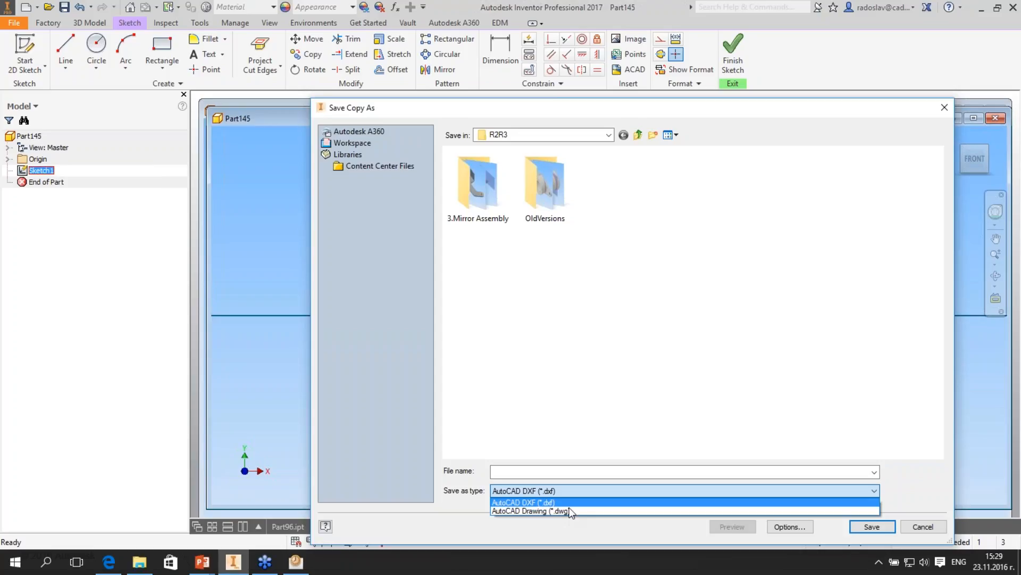
left_click(924, 527)
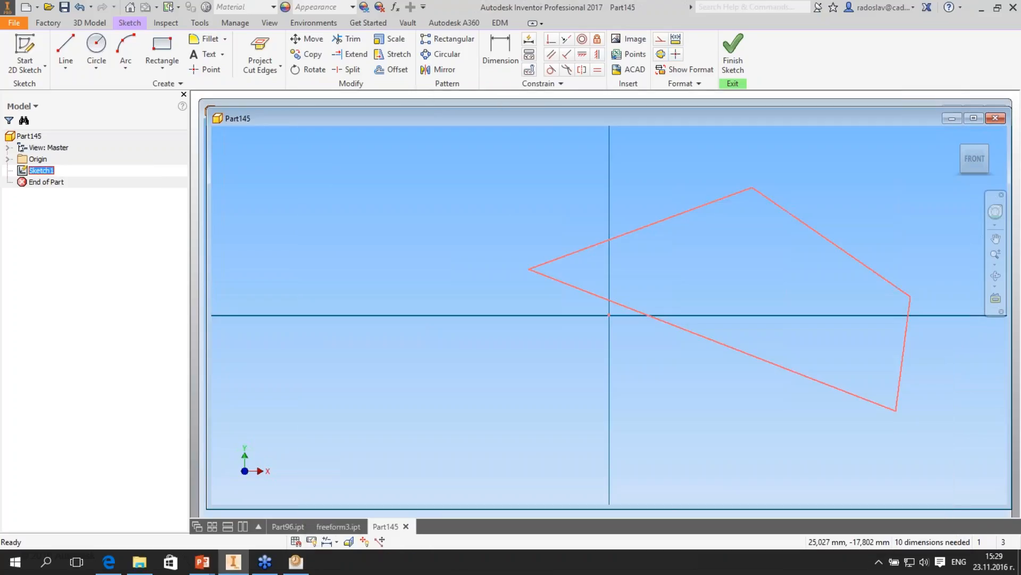
- Set the profile's upper-left line to Red with the Dashed line type in its geometry properties
left_click(656, 222)
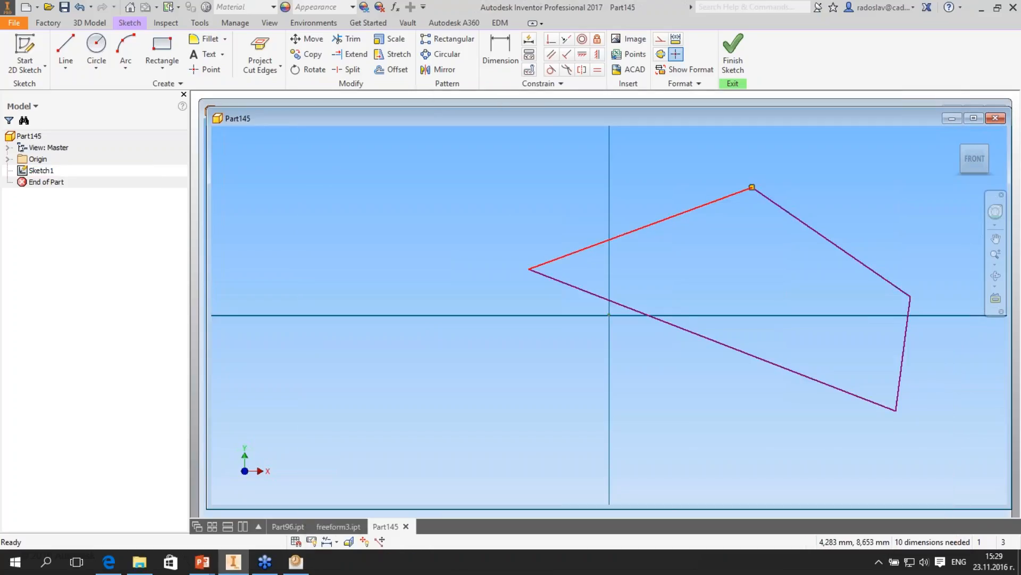
right_click(657, 220)
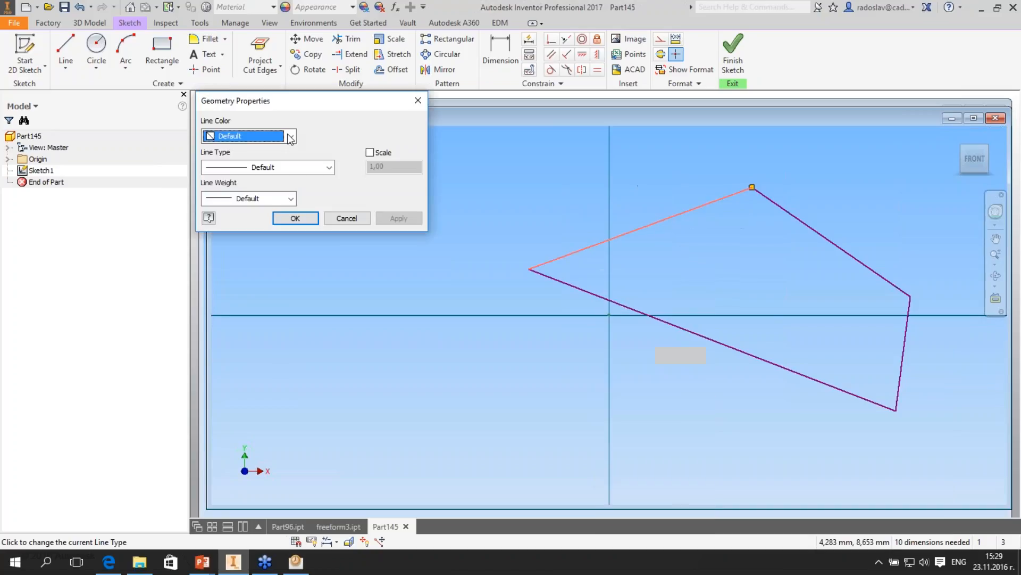
left_click(290, 136)
left_click(282, 147)
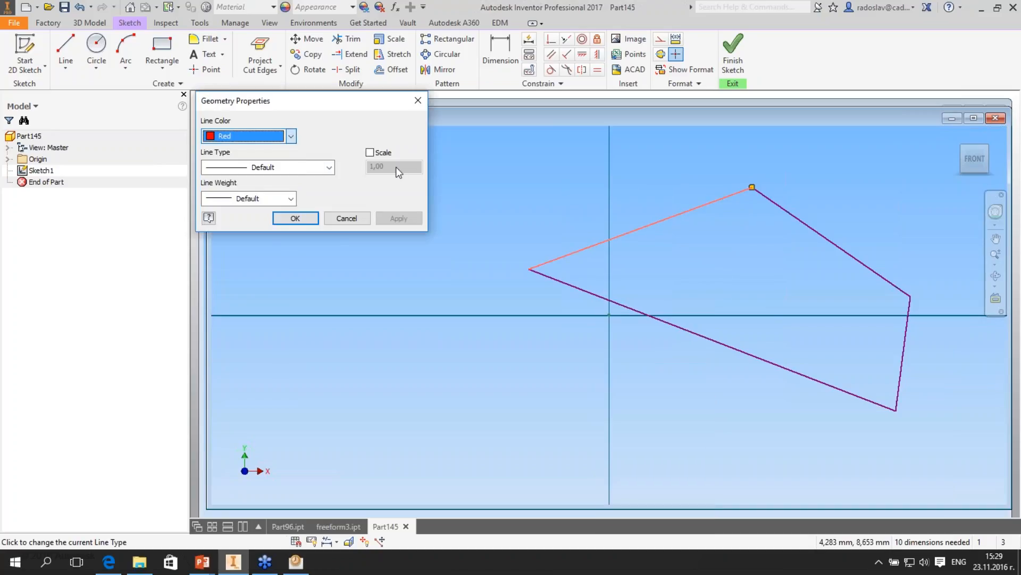
left_click(329, 167)
left_click(274, 207)
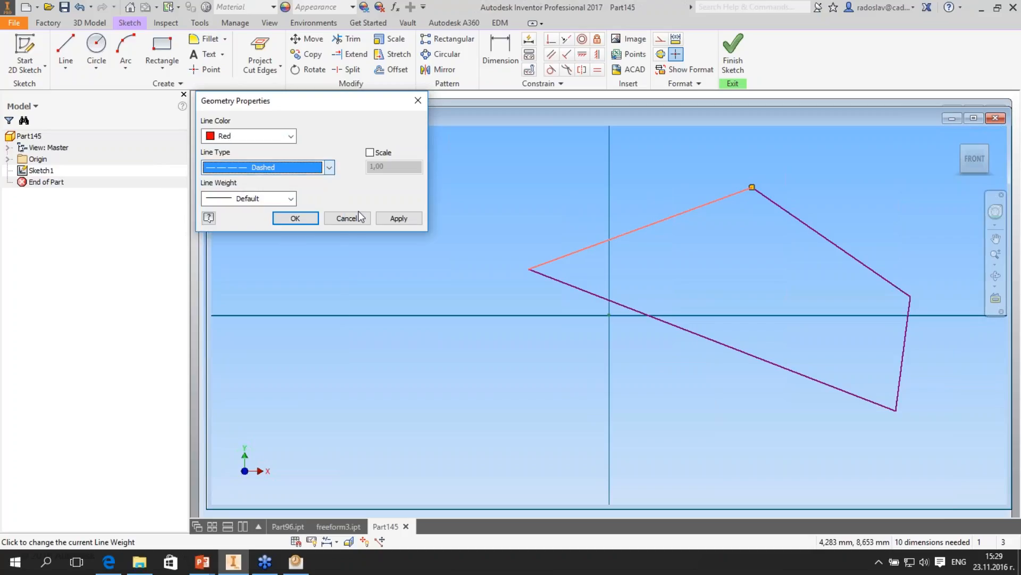
left_click(394, 218)
key("Escape")
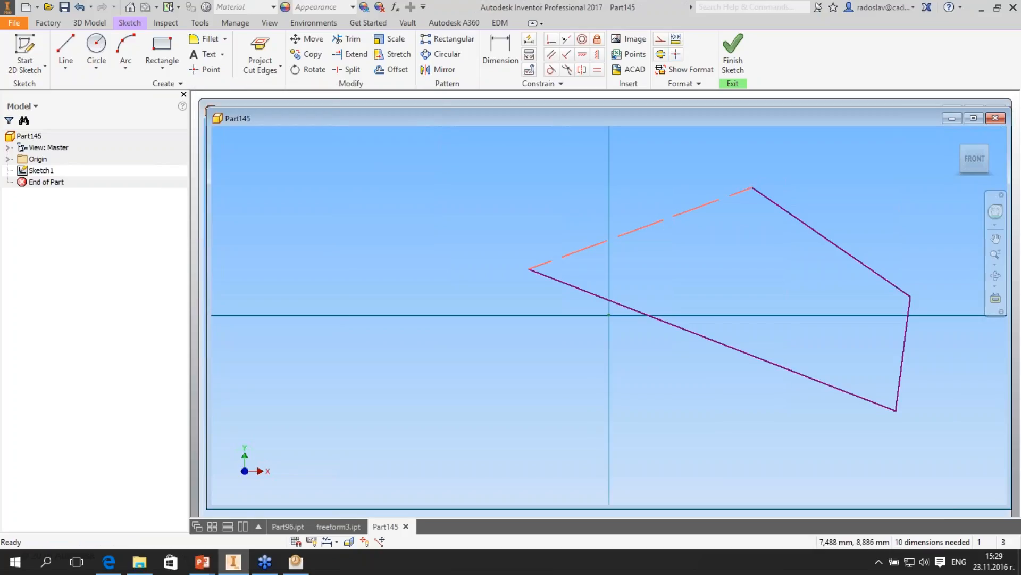
- Set the profile's upper-right line to Yellow with the Dotted line type in its geometry properties
right_click(780, 204)
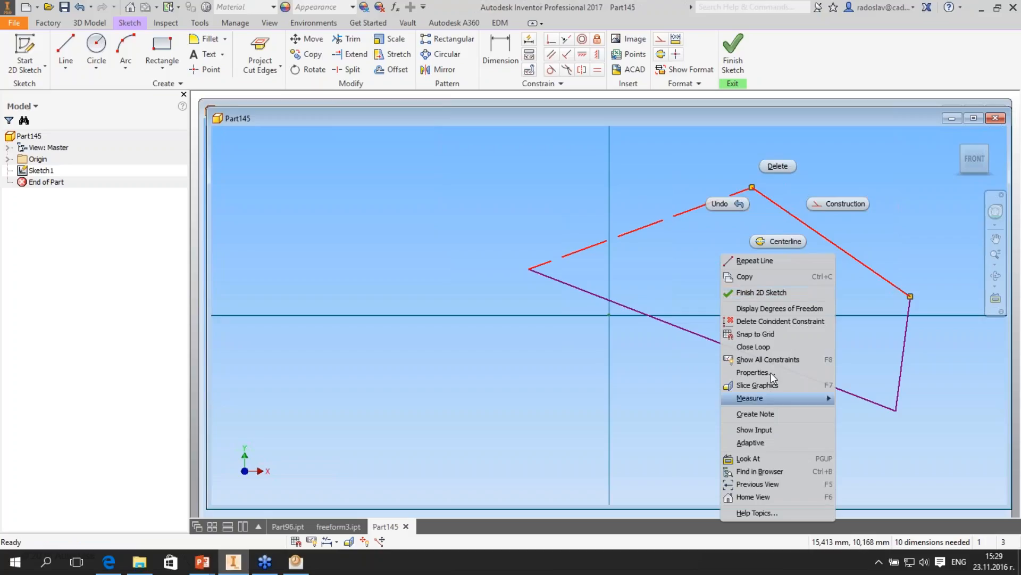
left_click(771, 372)
left_click(291, 136)
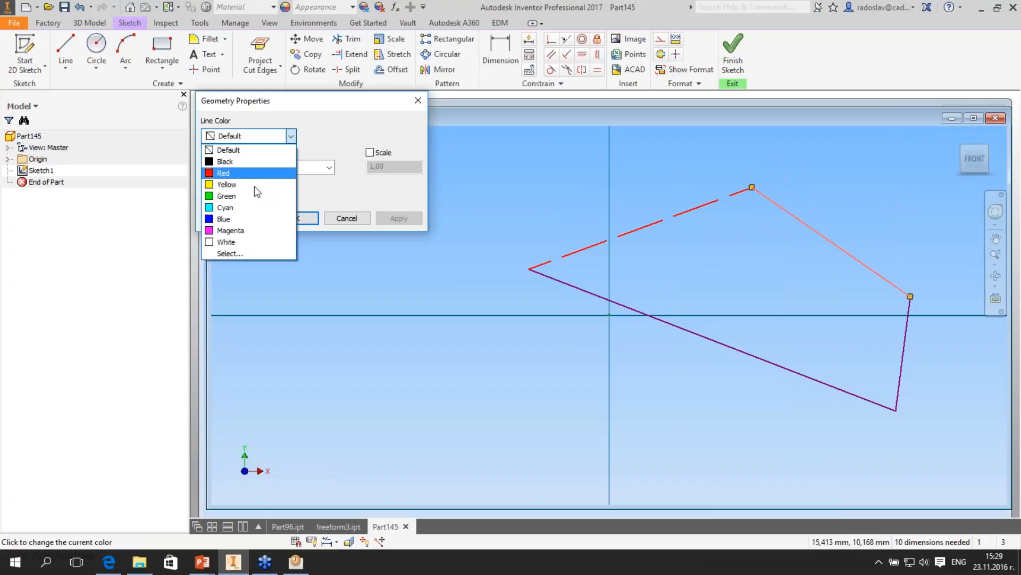
left_click(282, 184)
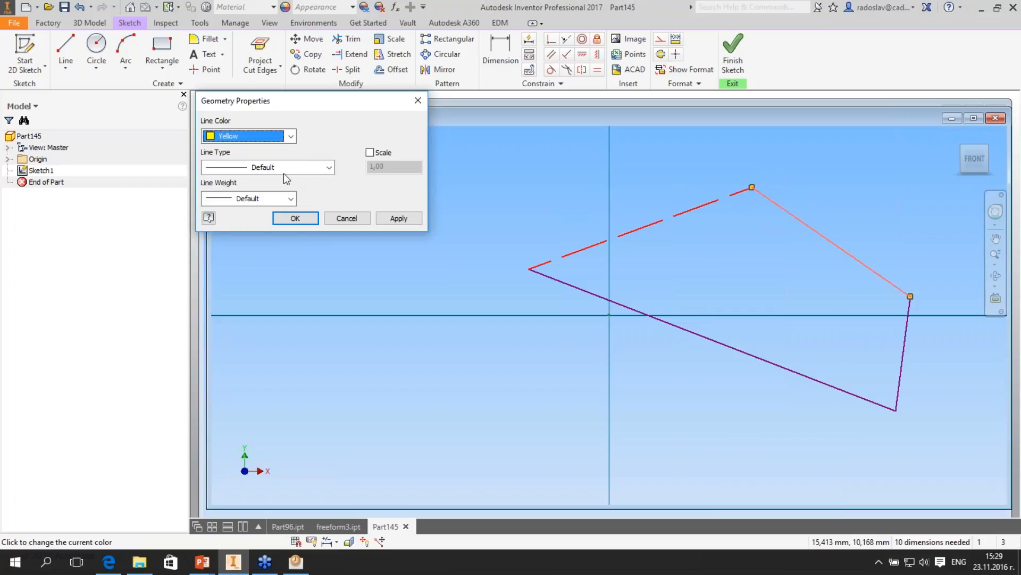
left_click(283, 167)
left_click(255, 264)
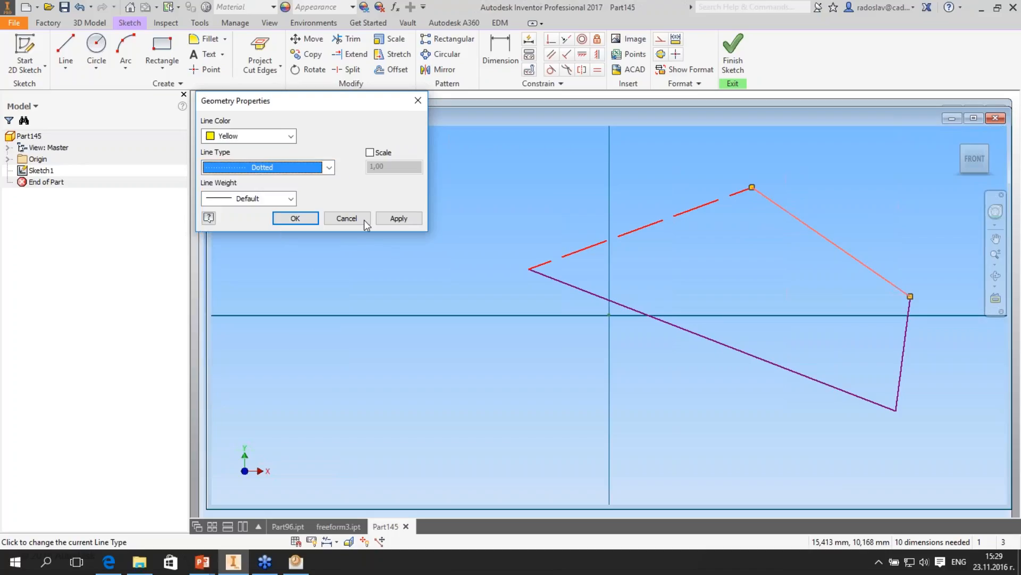
left_click(399, 218)
left_click(347, 218)
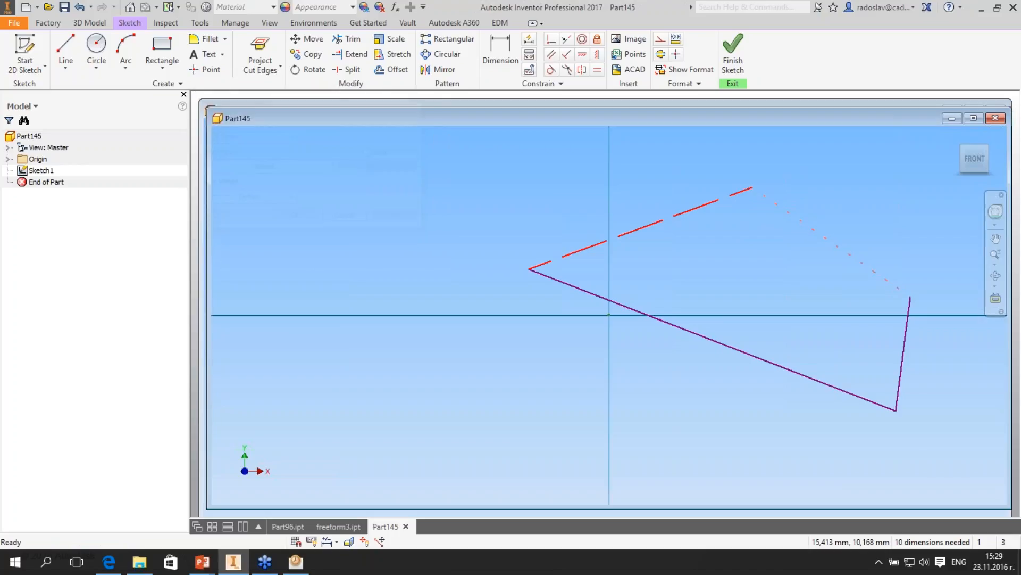
- Examine the formatted sketch lines from a slightly rotated view and the export commands available for the sketch
right_click(34, 167)
left_click(665, 286)
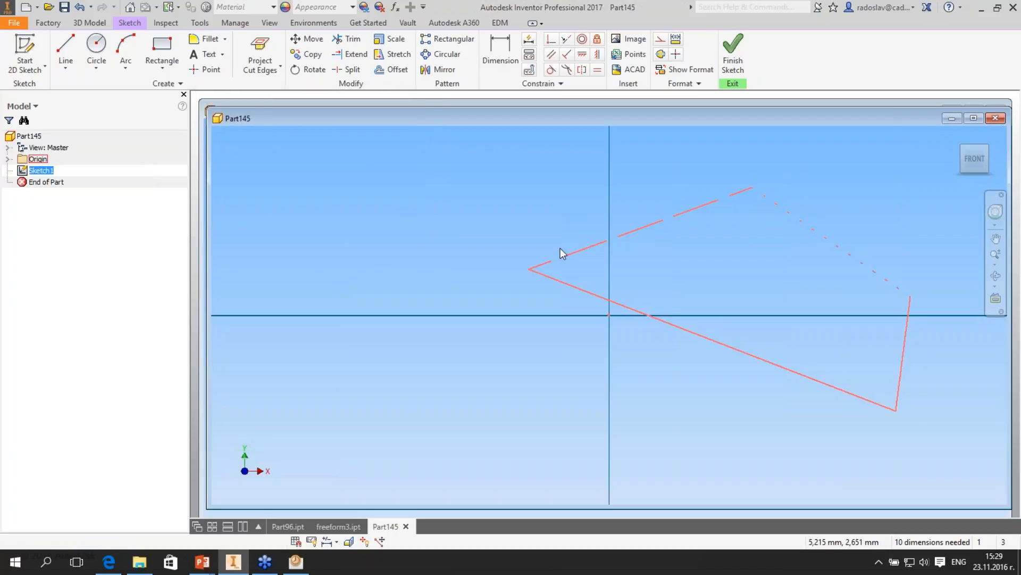
middle_click_drag(560, 248, 457, 261)
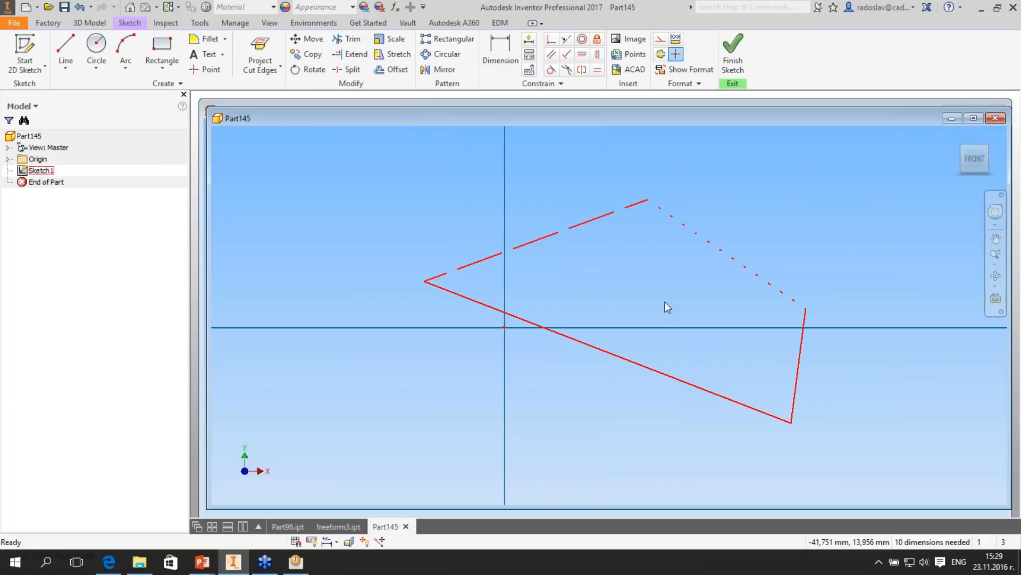
mouse_move(665, 305)
middle_mouse_down()
mouse_move(680, 288)
mouse_move(676, 309)
middle_mouse_up()
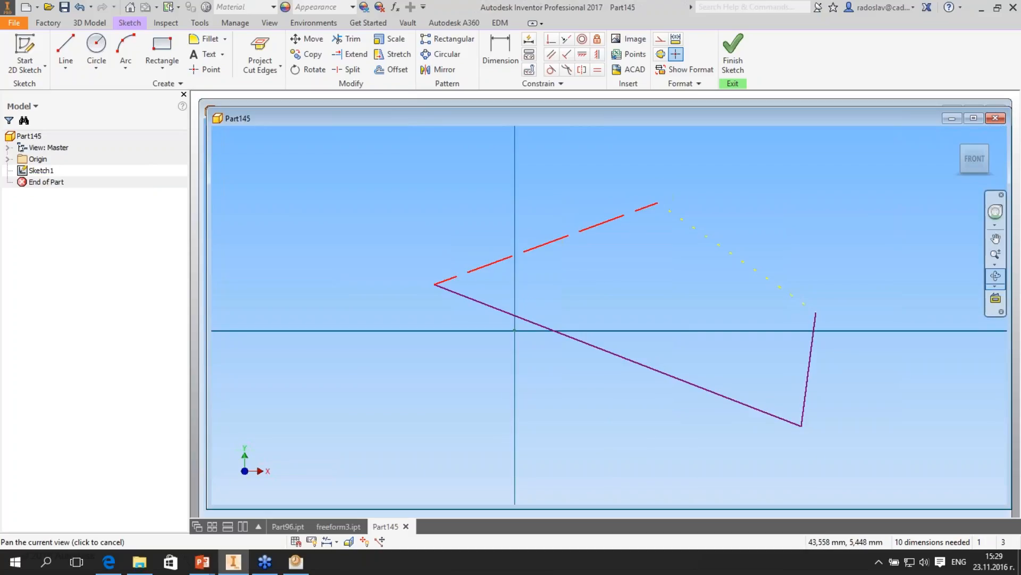
left_click(995, 276)
left_click_drag(572, 283, 588, 266)
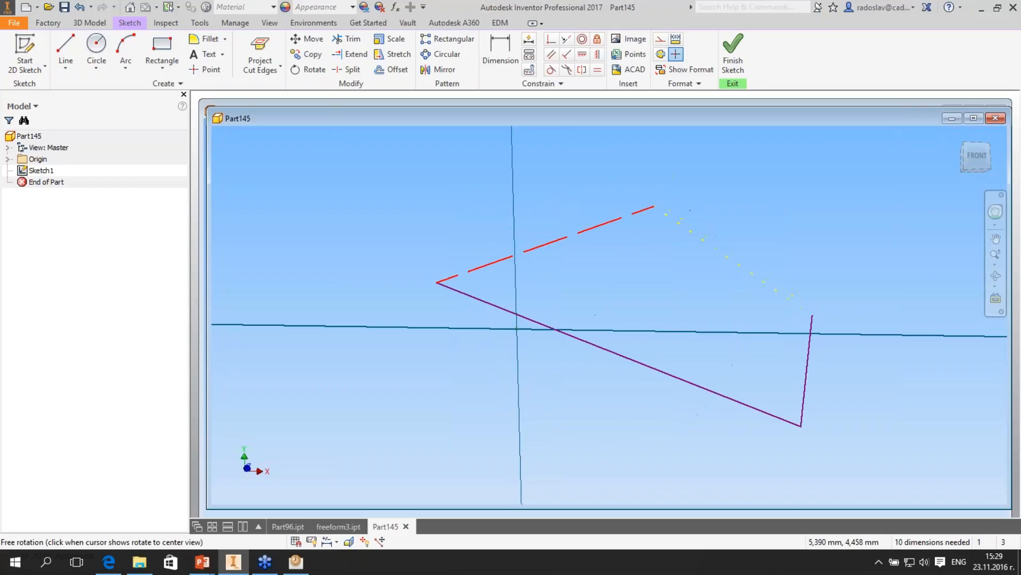
left_click(996, 239)
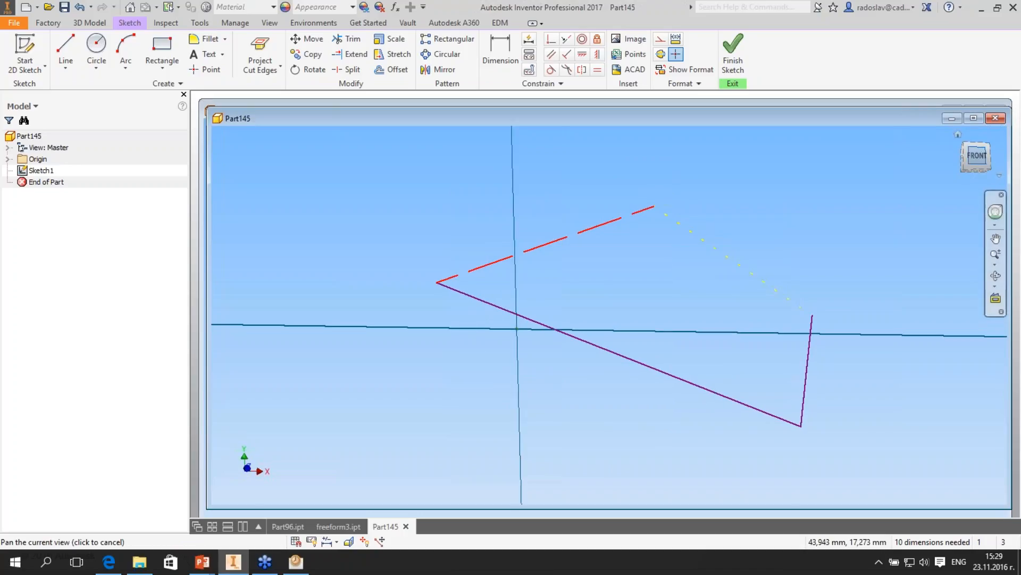
right_click(41, 171)
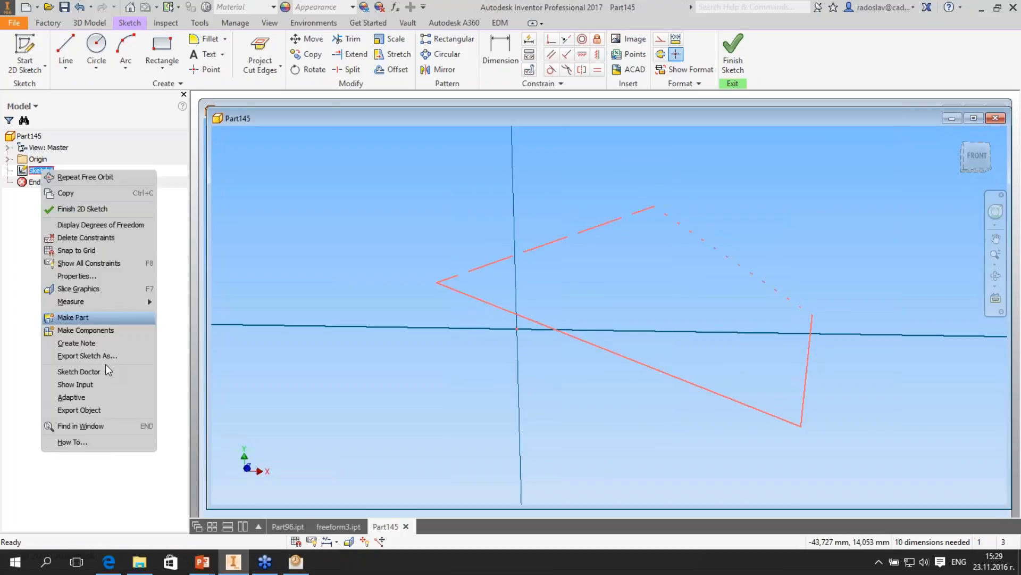
left_click(814, 133)
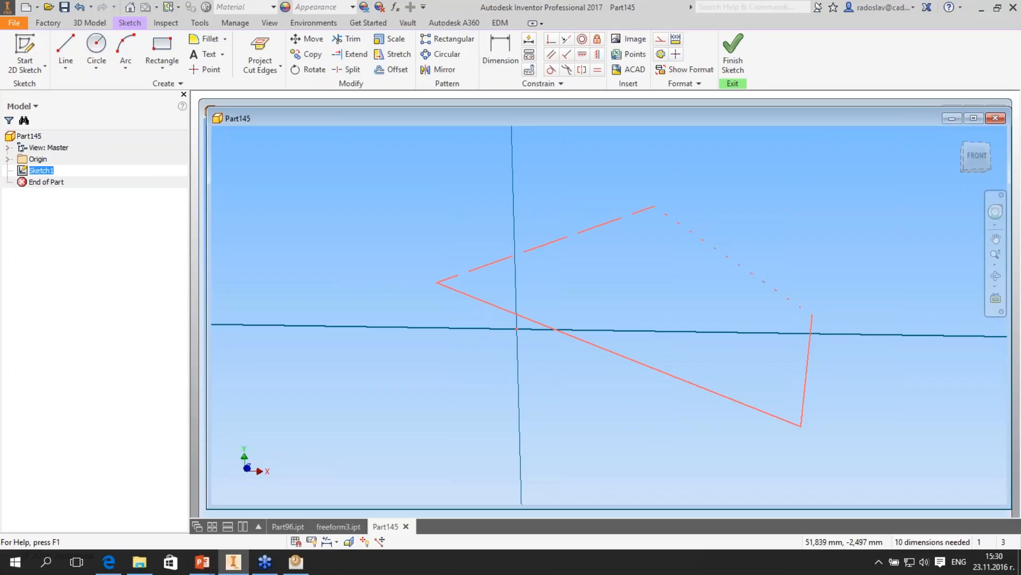
- Switch to the PowerPoint slide show and advance to the Presentation Environment slide
key("alt+Tab")
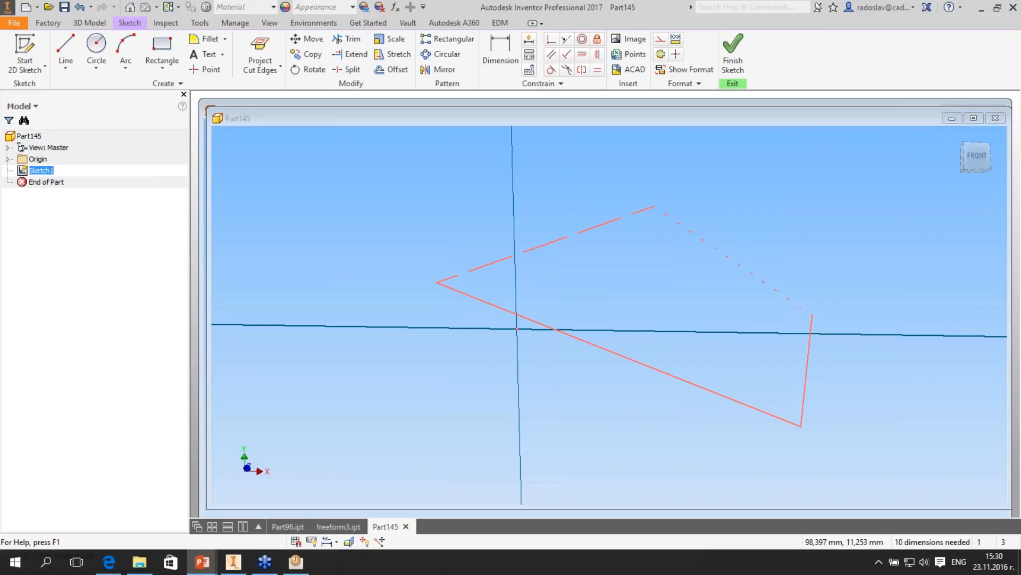
left_click(692, 529)
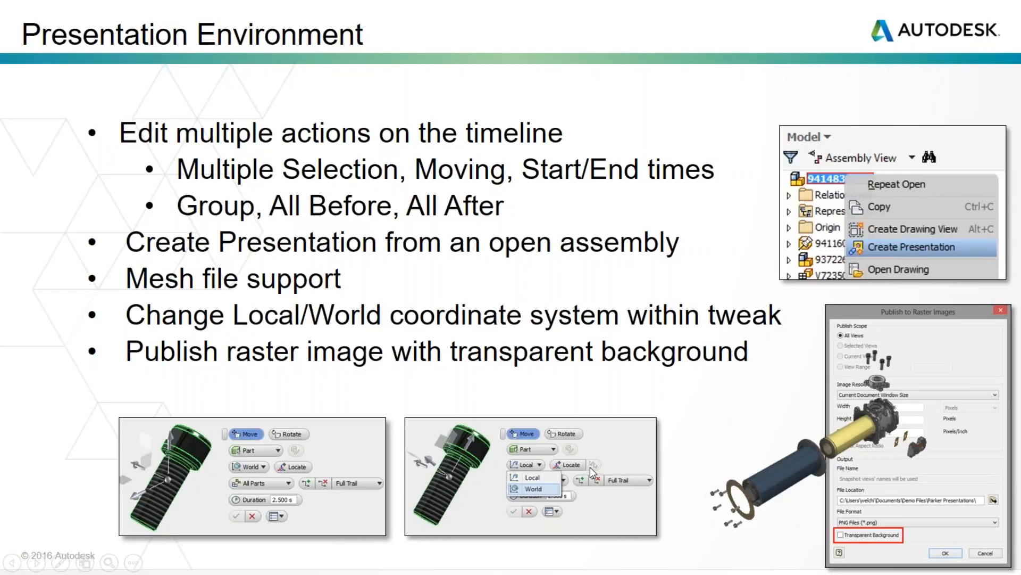
- Switch to Inventor, close Part145 without saving its changes, and close freeform3.ipt
key("alt+Tab")
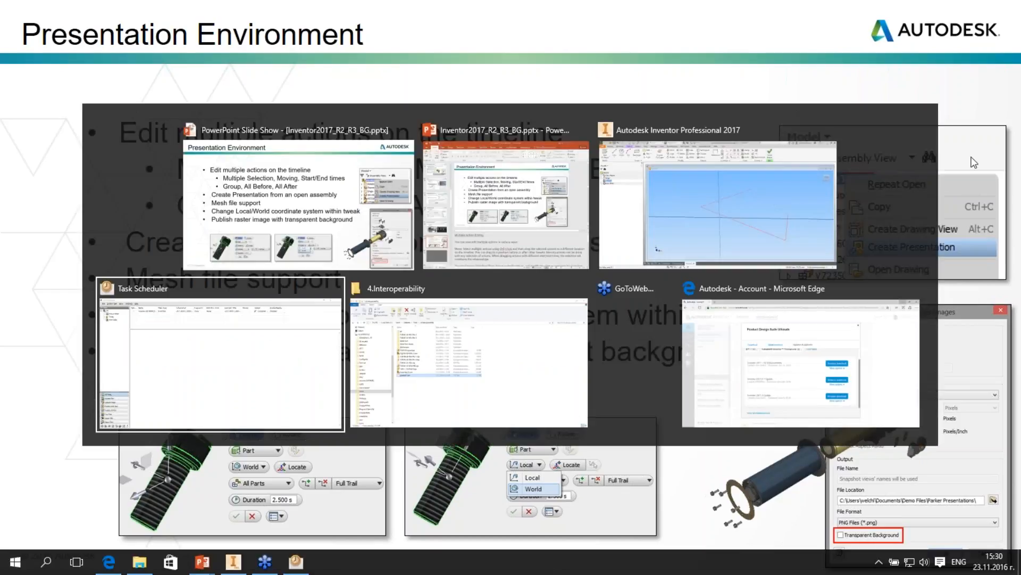
key("alt+Tab")
left_click(995, 118)
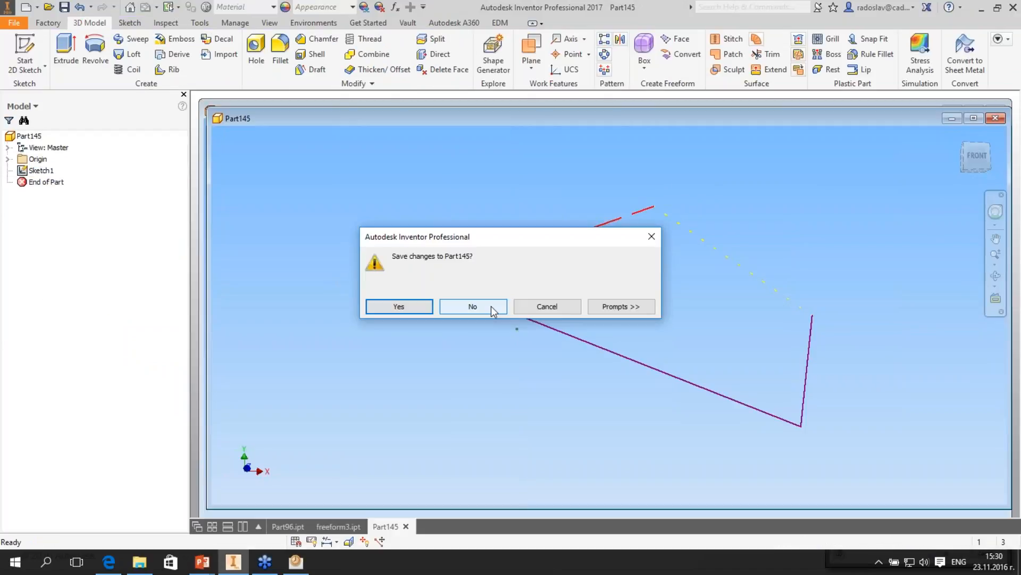
left_click(490, 306)
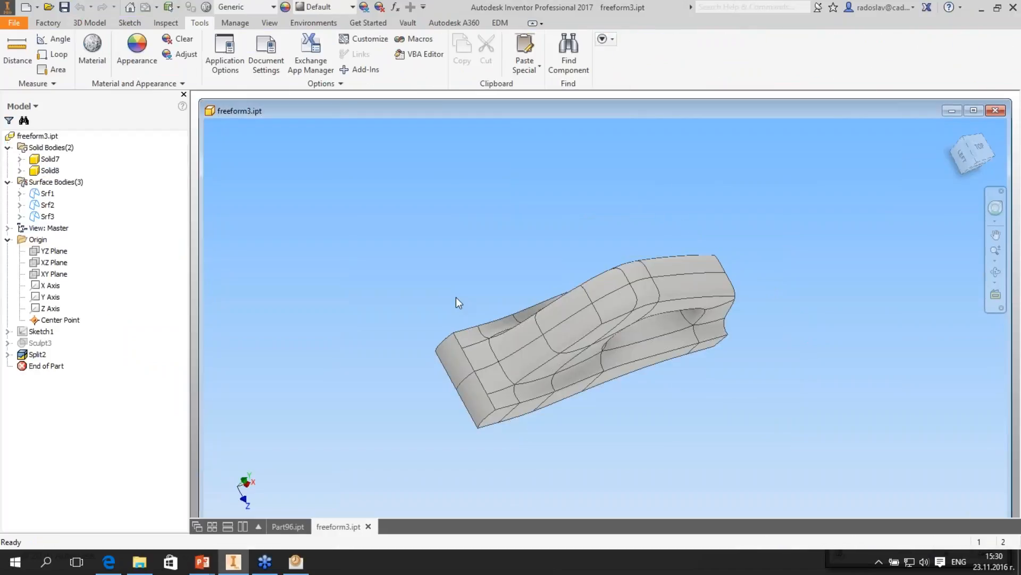
left_click(996, 110)
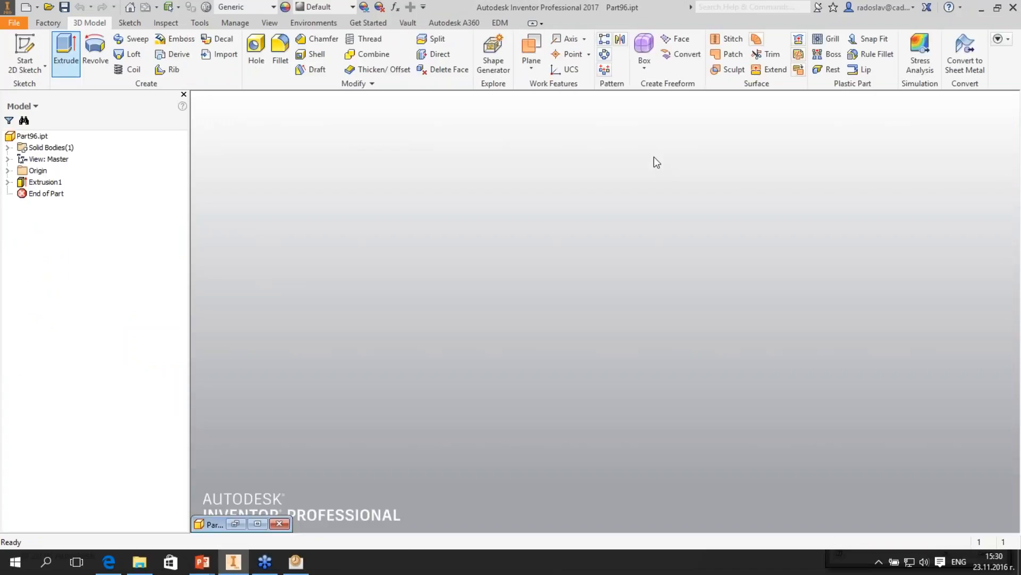
- Open the assembly EV21-C-18-M.iam from the Assemblies folder inside 5.Presentations
key("ctrl+o")
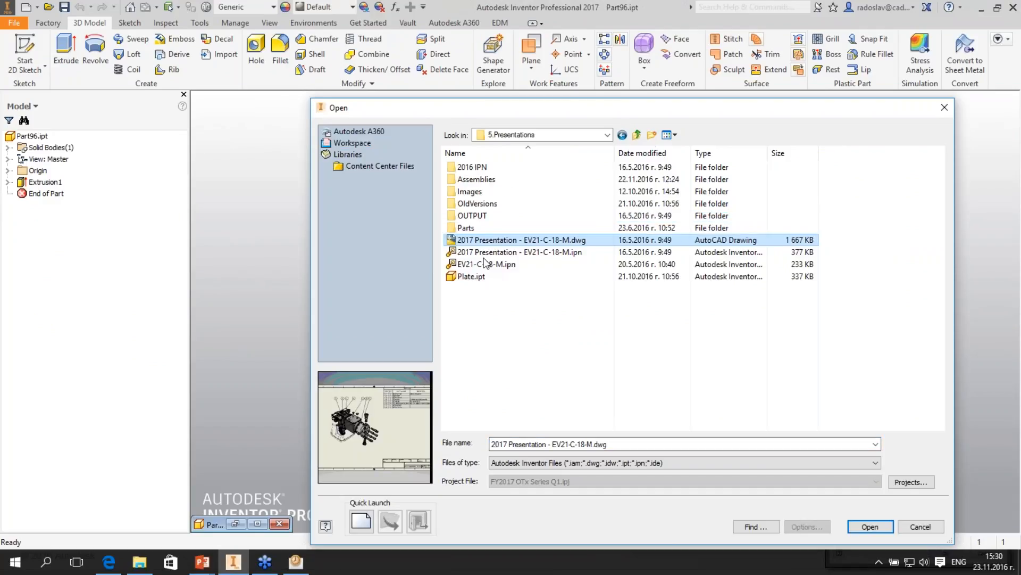
left_click(484, 252)
double_click(477, 179)
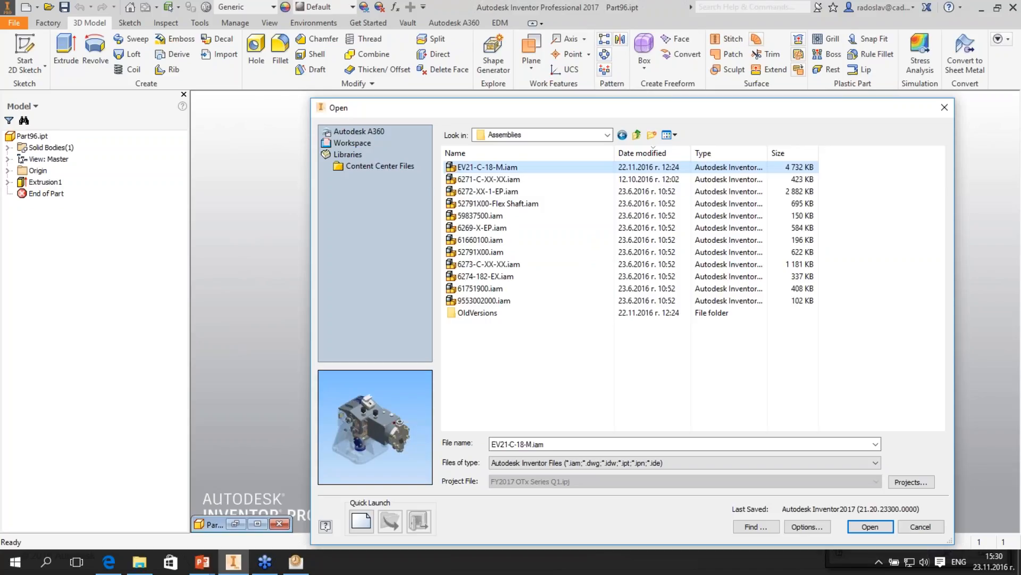
key("Return")
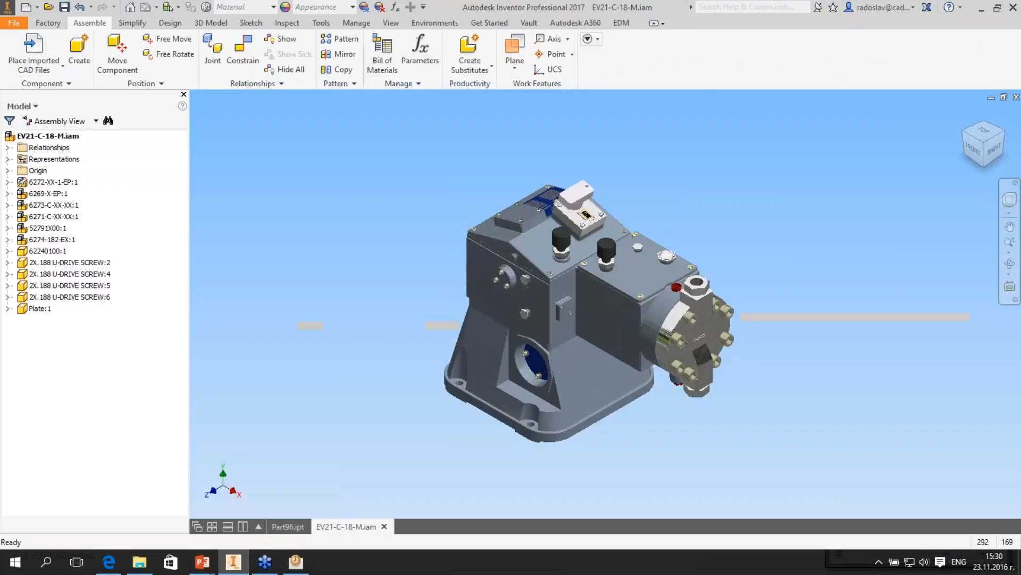
- Create a presentation from the open EV21-C-18-M assembly using the Standard.ipn template
middle_click_drag(590, 314, 609, 306, "shift")
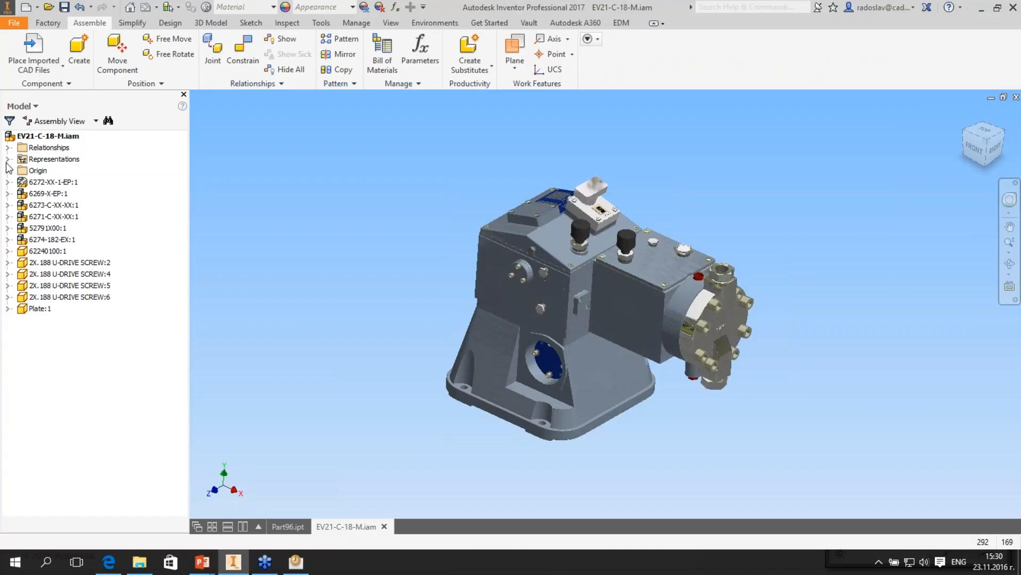
right_click(39, 135)
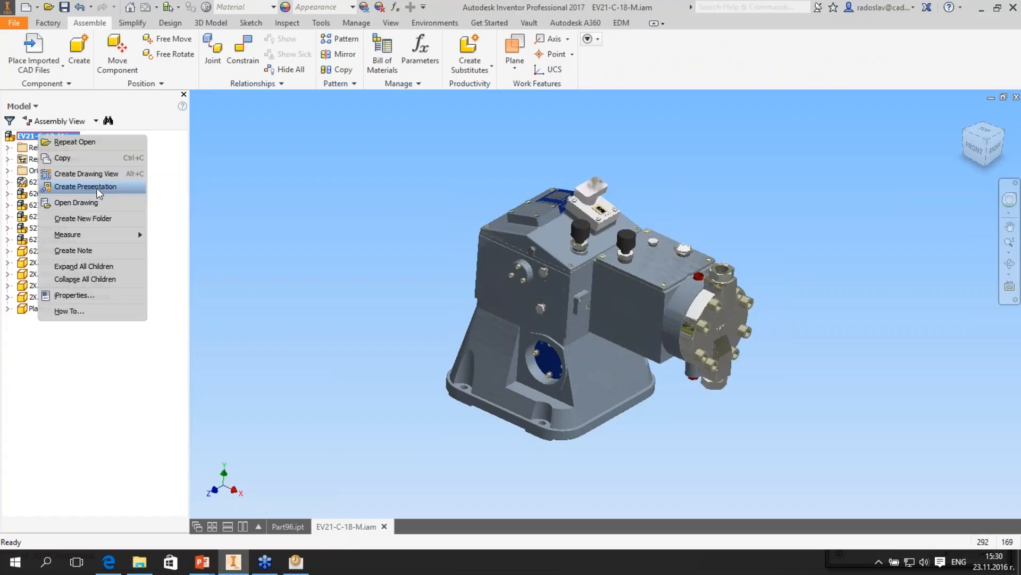
right_click(39, 193)
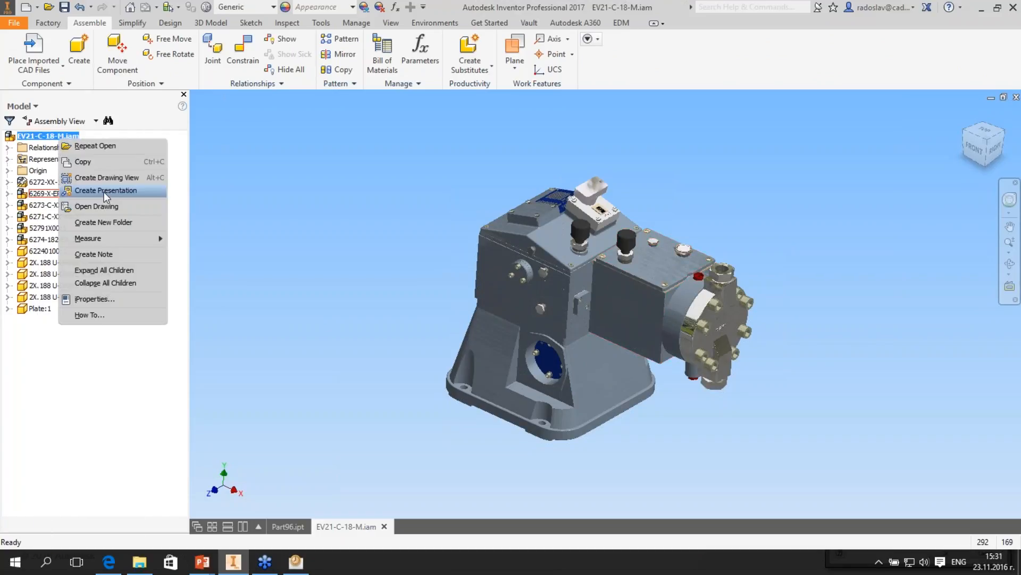
left_click(104, 190)
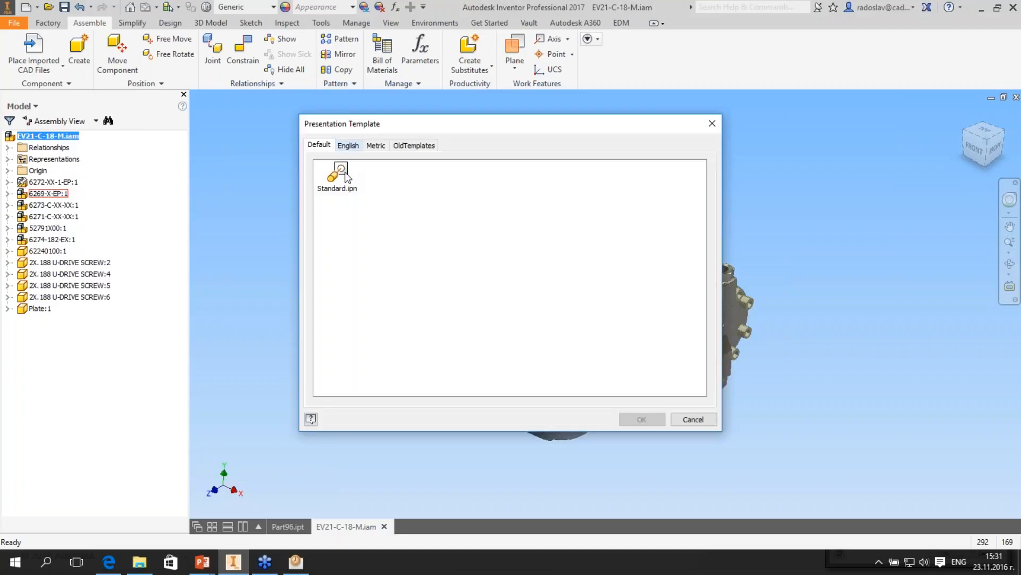
left_click(341, 172)
left_click(643, 420)
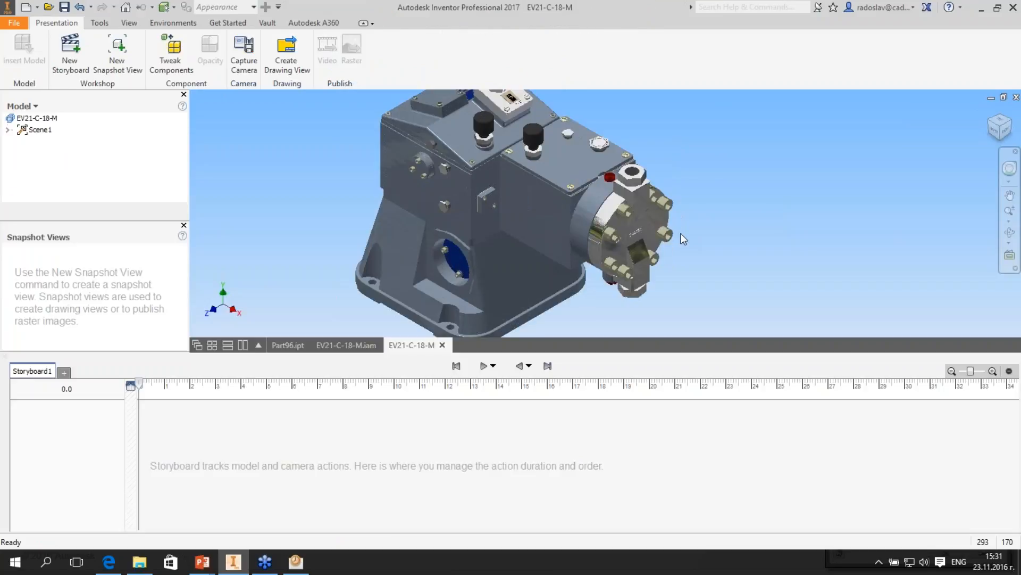
- Reduce the storyboard area's height to give the model view more room
scroll(681, 233, "up", 3)
middle_click_drag(681, 233, 646, 239)
scroll(651, 239, "down", 4)
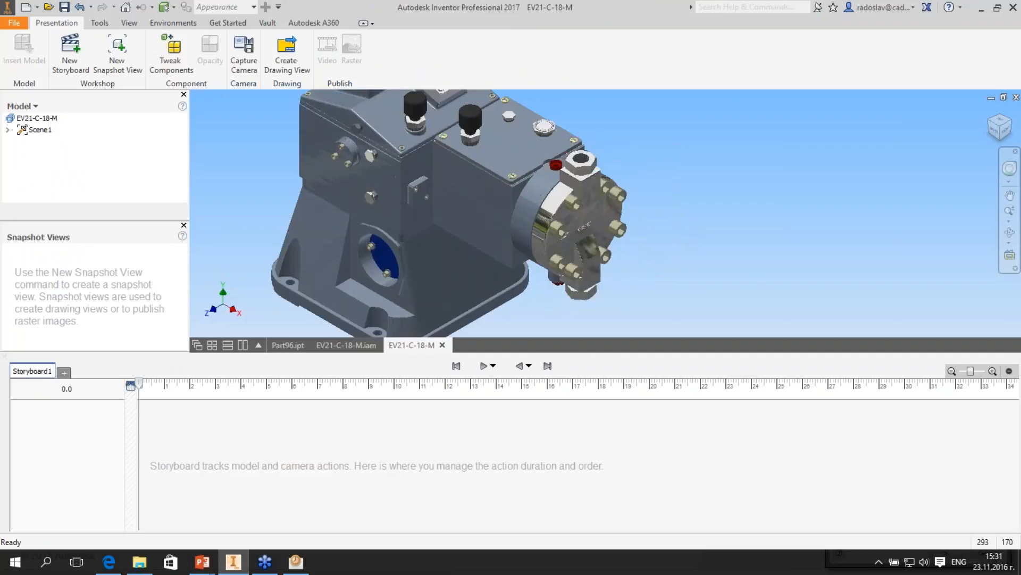
scroll(759, 271, "up", 3)
middle_click_drag(758, 267, 755, 263)
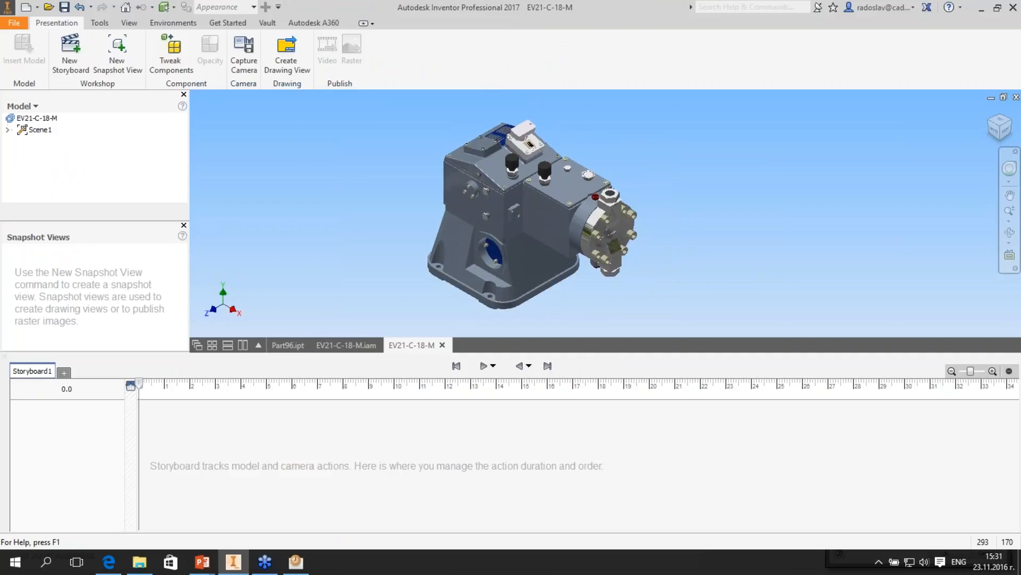
left_click_drag(692, 353, 691, 386)
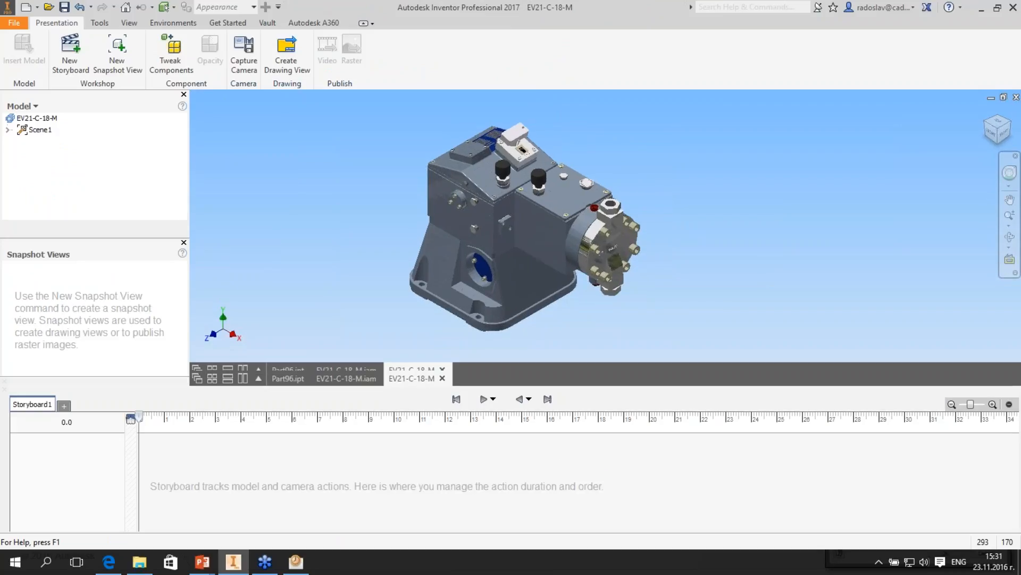
- Tweak the round end casting outward from the housing by about 343 mm along its local Z axis
key("t")
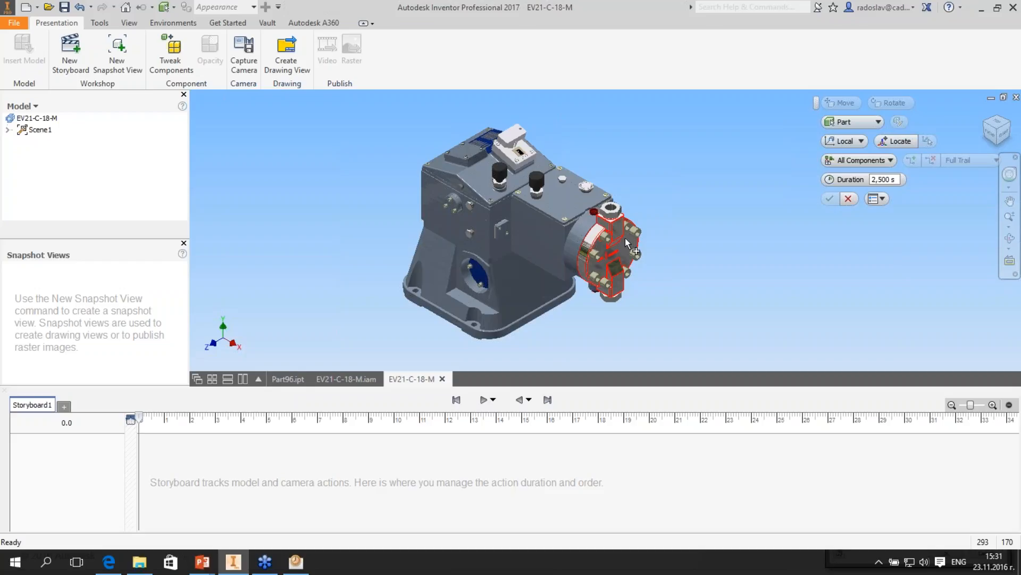
scroll(626, 242, "up", 3)
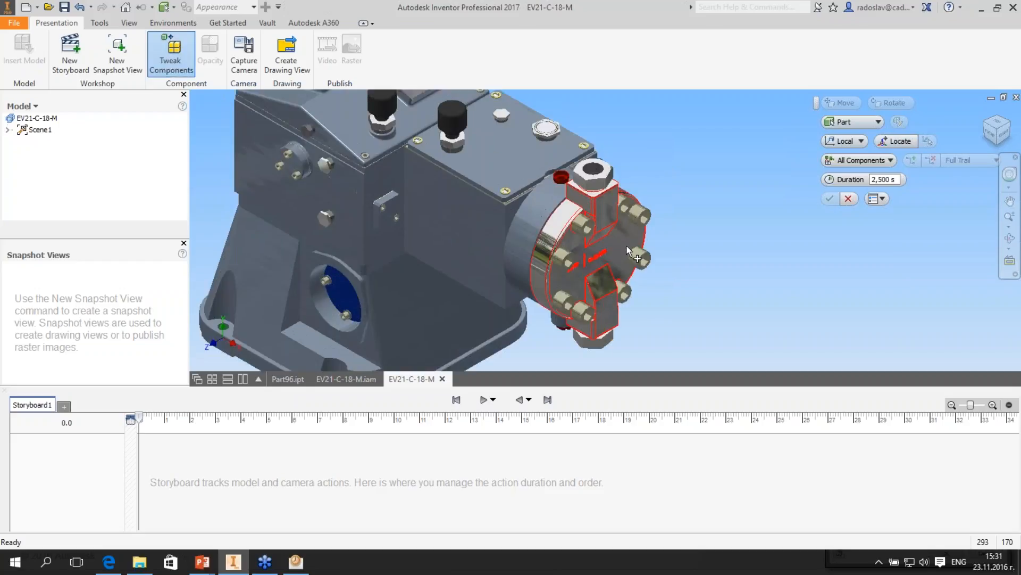
left_click(628, 250)
scroll(627, 250, "down", 3)
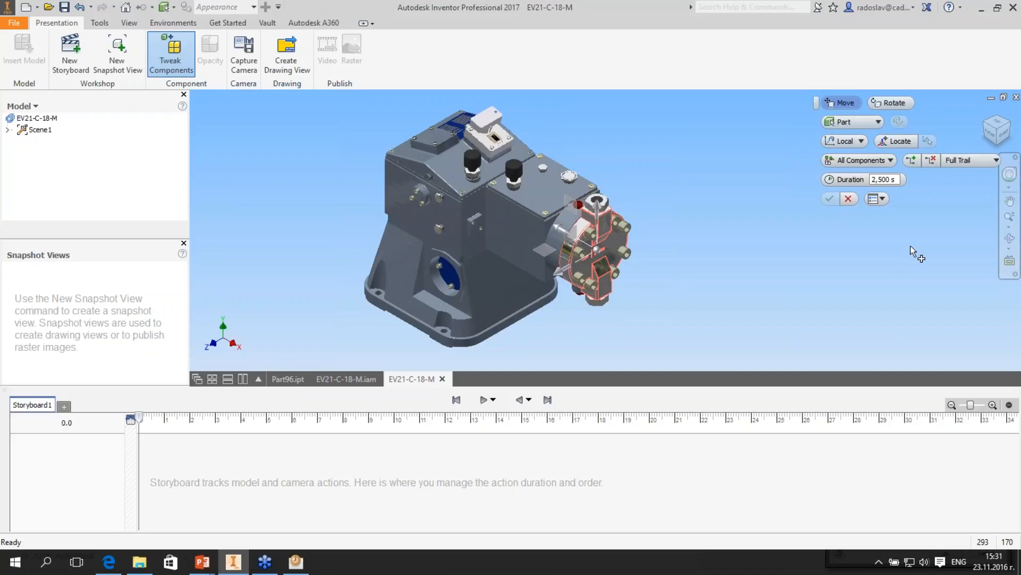
left_click_drag(562, 229, 684, 299)
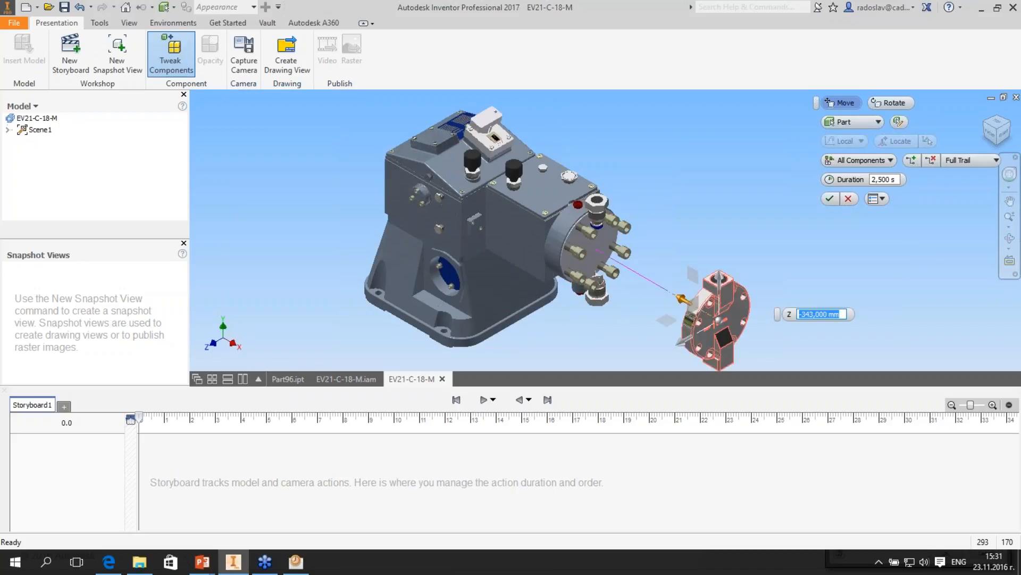
key("Return")
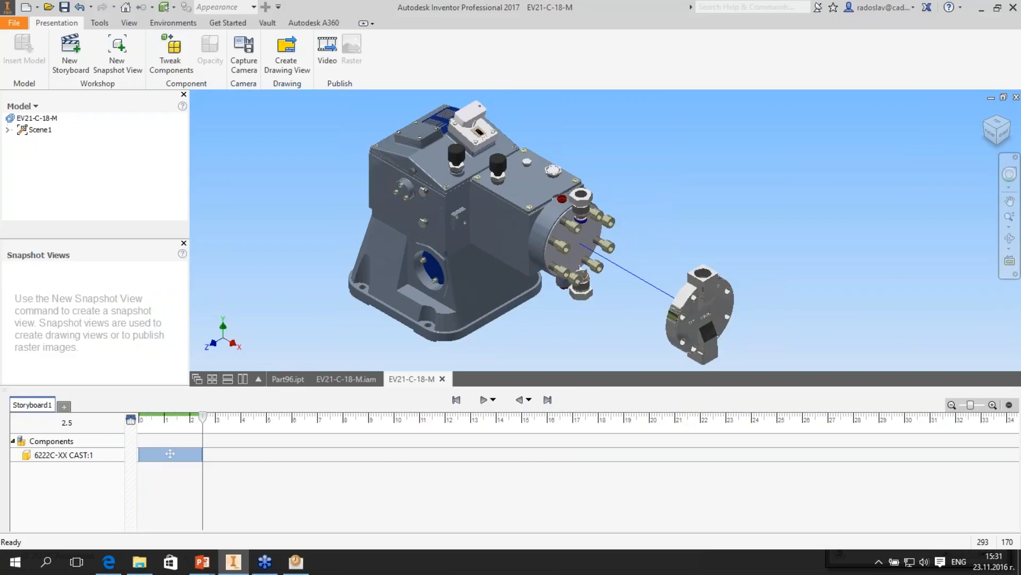
- Tweak the eight end-cover bolts together outward past the casting, by about 582 mm along their axis
key("t")
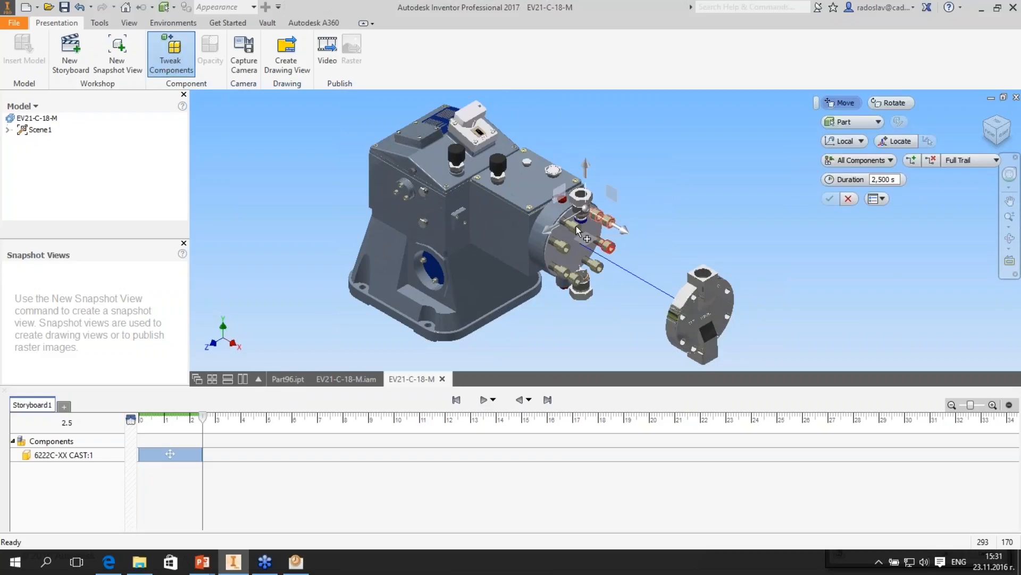
left_click(577, 227, "ctrl")
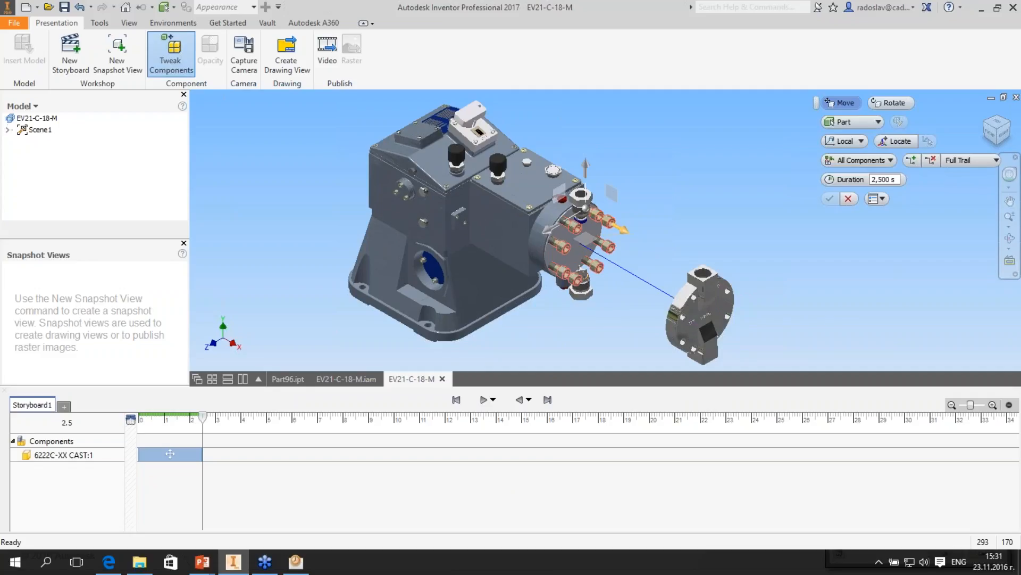
left_click_drag(620, 229, 811, 339)
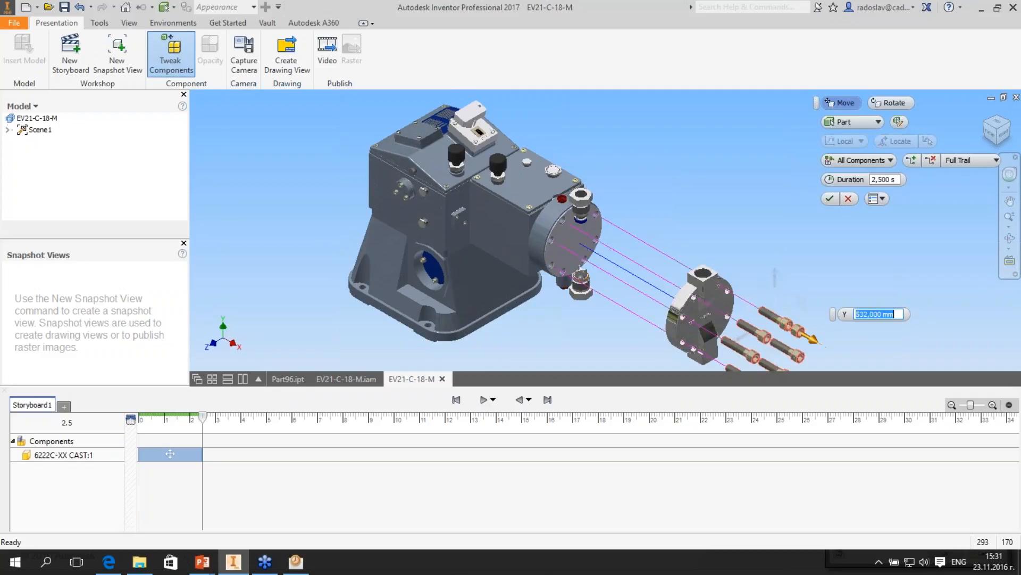
middle_click_drag(811, 339, 786, 305)
left_click_drag(786, 305, 803, 316)
left_click(830, 199)
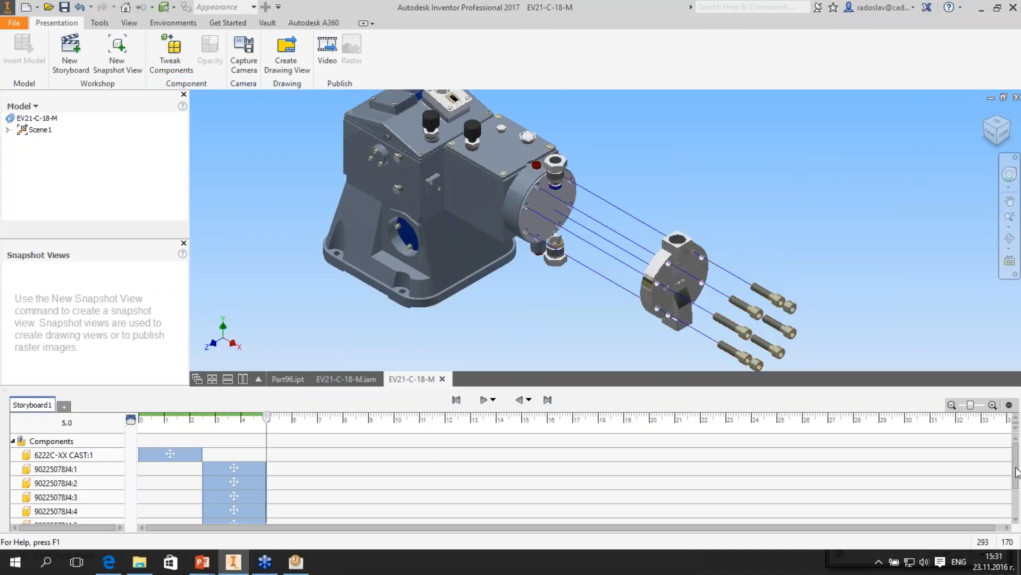
- Move the 6222C-XX CAST:1 action on the storyboard timeline so that it starts at 5.00 s
scroll(244, 451, "down", 1)
scroll(245, 445, "up", 1)
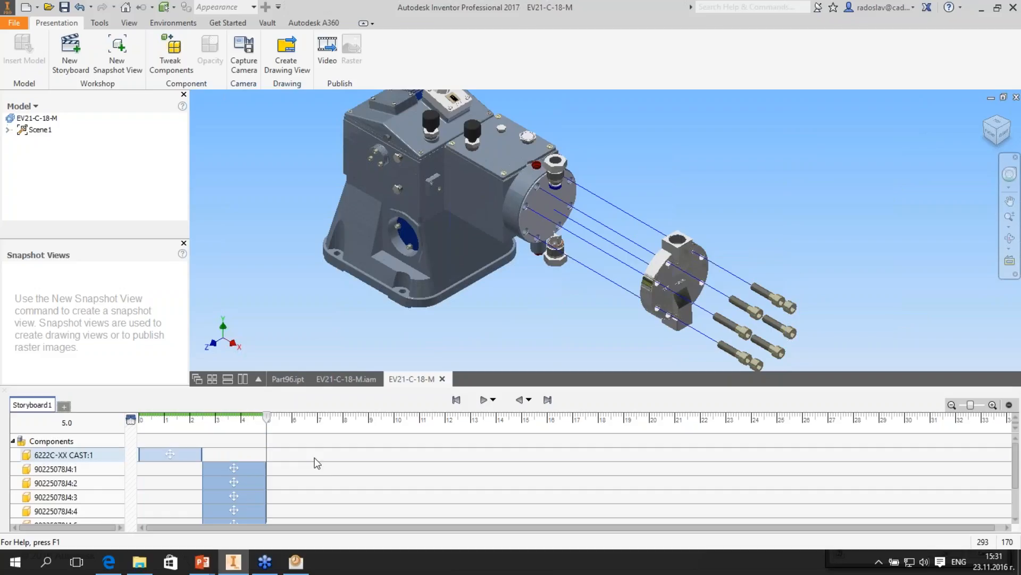
left_click_drag(192, 458, 320, 461)
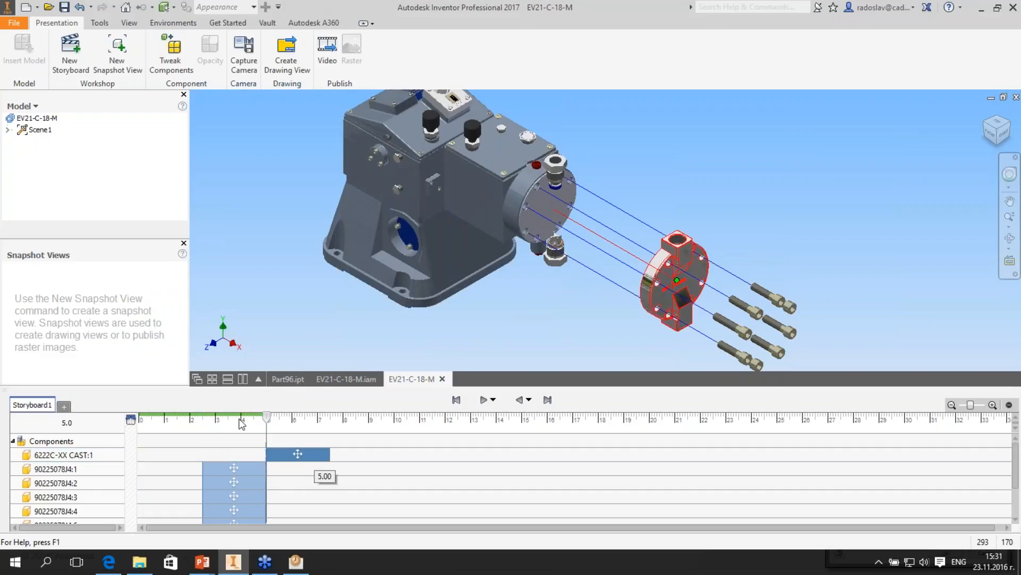
- Check the disassembly order of the bolts and casting at several times along the storyboard timeline
left_click(235, 420)
left_click(195, 419)
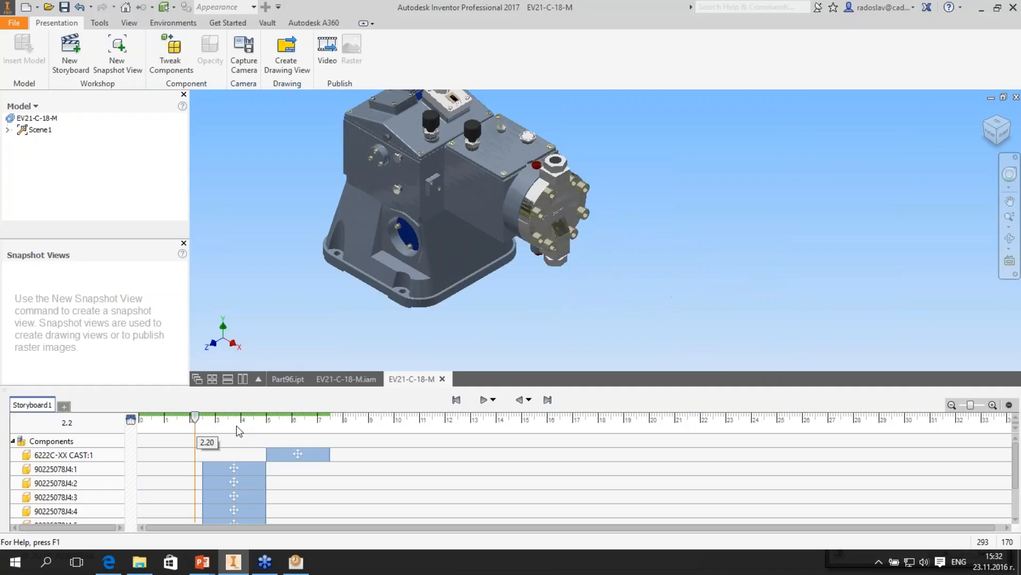
left_click(238, 425)
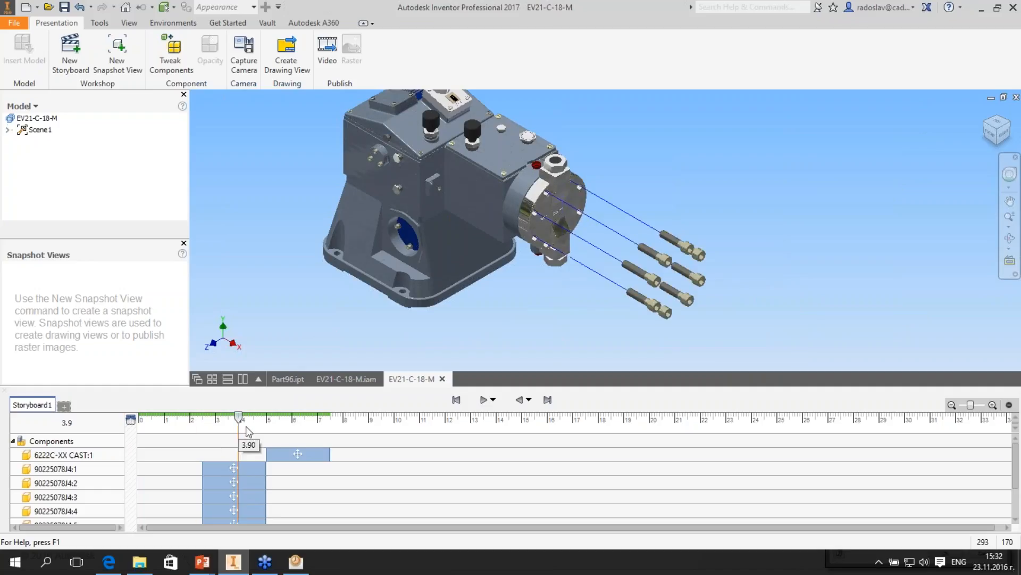
left_click(290, 428)
left_click(171, 432)
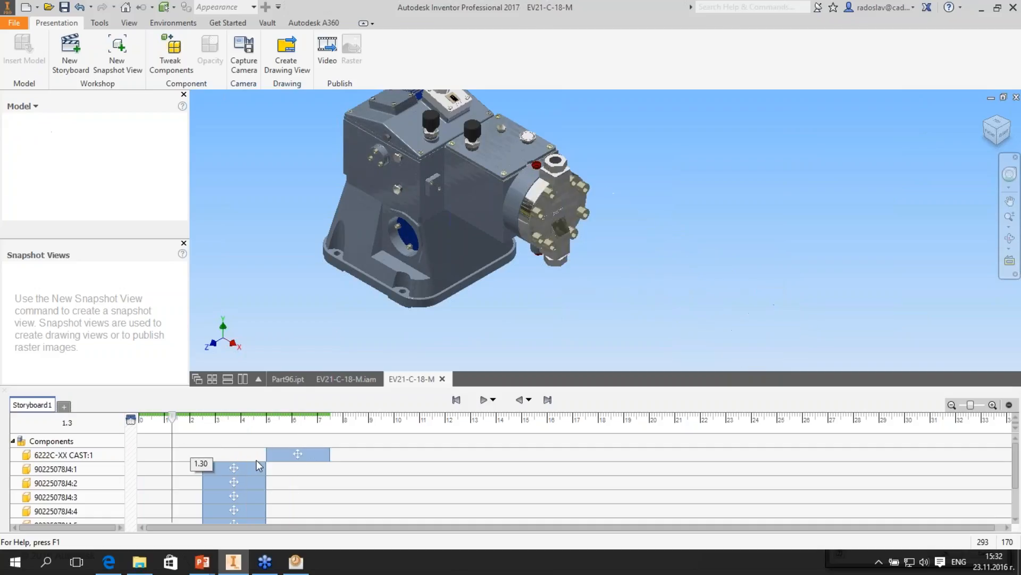
- Select the bolts' move actions as a group and shift them to start at 0 s on the timeline
scroll(234, 460, "down", 2)
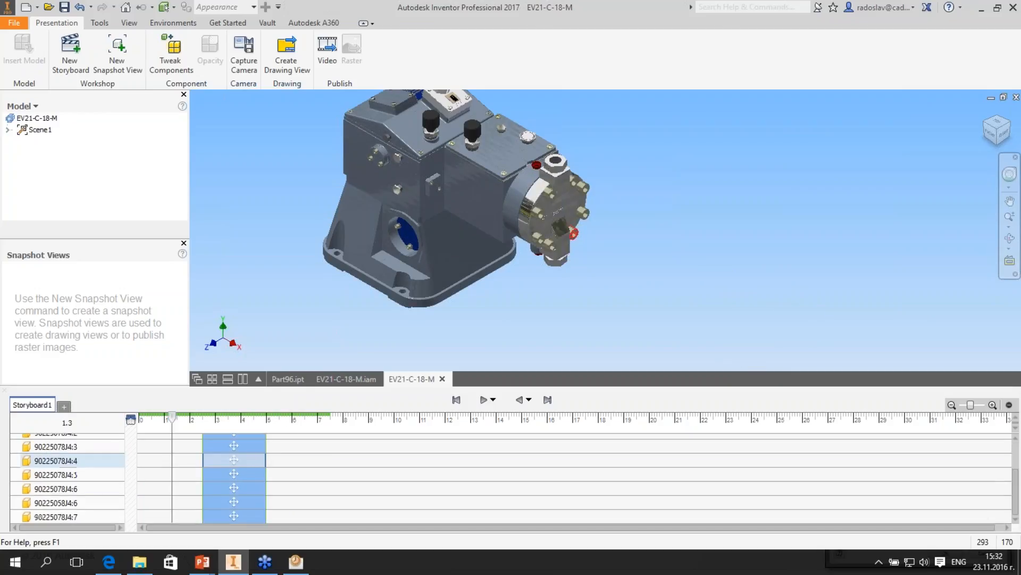
scroll(234, 496, "up", 1)
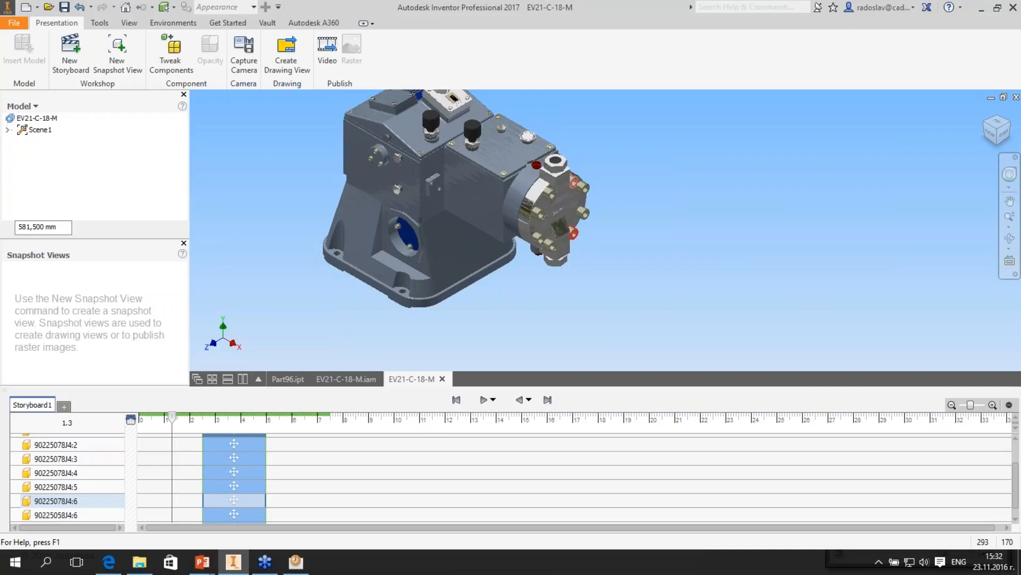
scroll(69, 483, "up", 3)
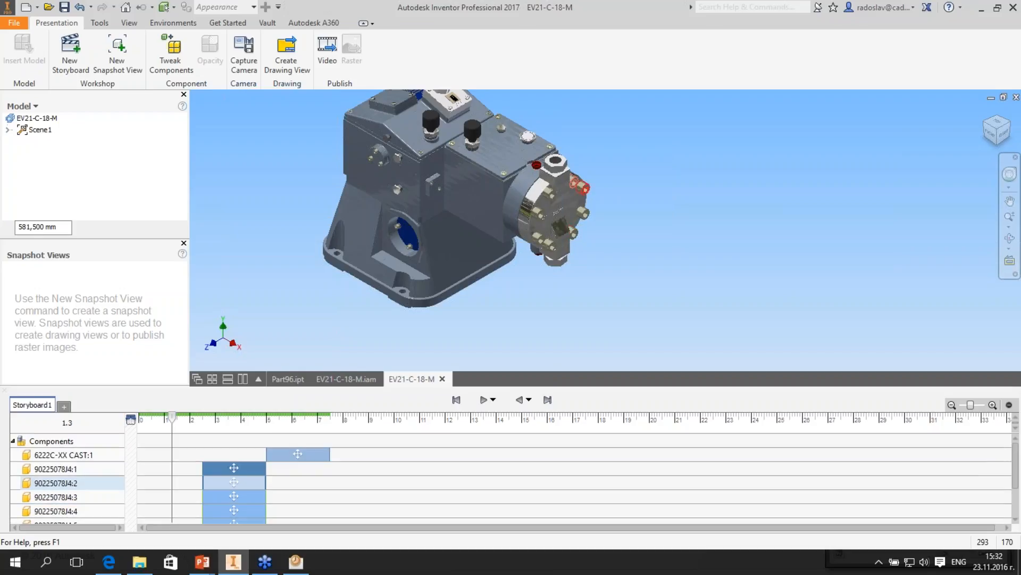
right_click(244, 468)
mouse_move(274, 511)
left_click(349, 541)
left_click_drag(226, 469, 139, 471)
left_click(328, 465)
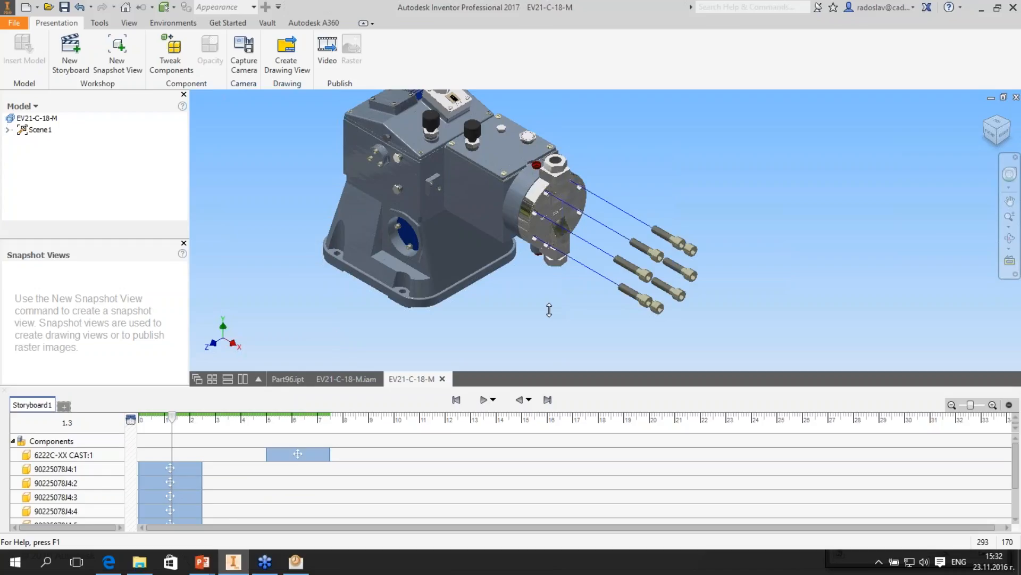
- Enlarge the storyboard area and move only the 90225078J4:2 bolt's action to start at 2.5 s
left_click_drag(549, 310, 549, 278)
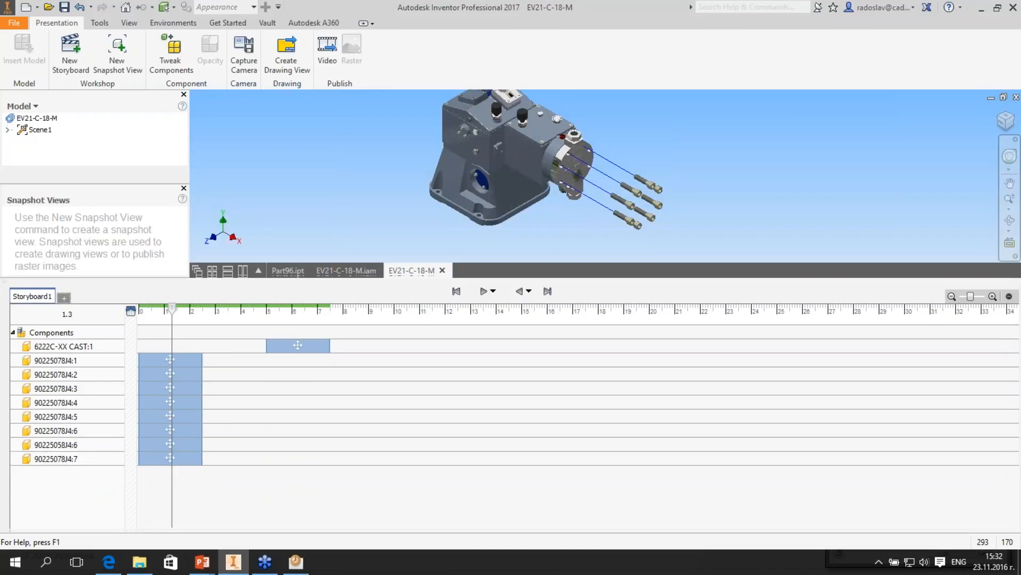
left_click_drag(170, 373, 235, 373)
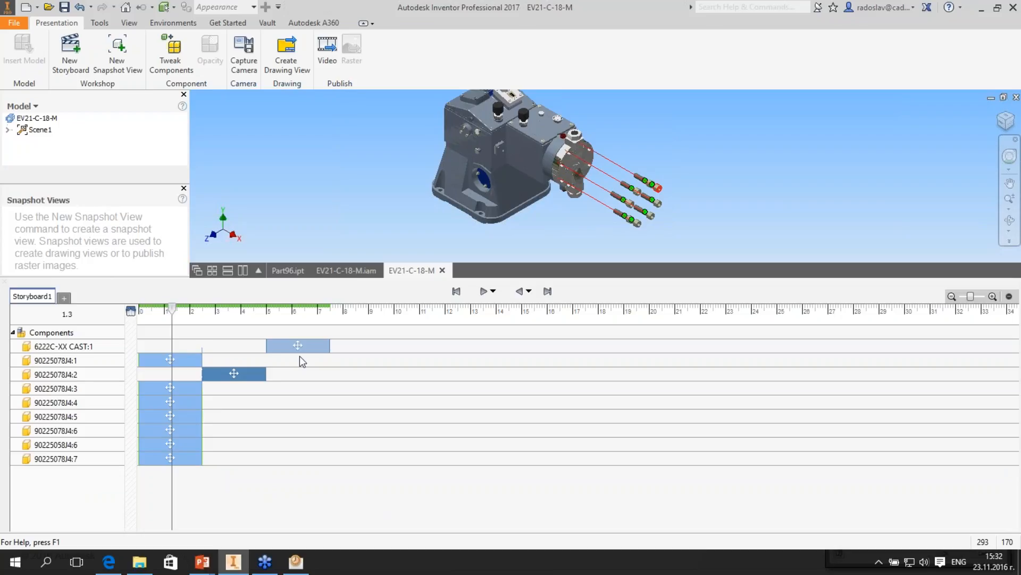
- Stagger the actions of bolts 90225078J4:3 through 90225078J4:7 back to back from 5 s, and place the 6222C-XX CAST:1 action after the last bolt
left_click_drag(170, 388, 551, 345)
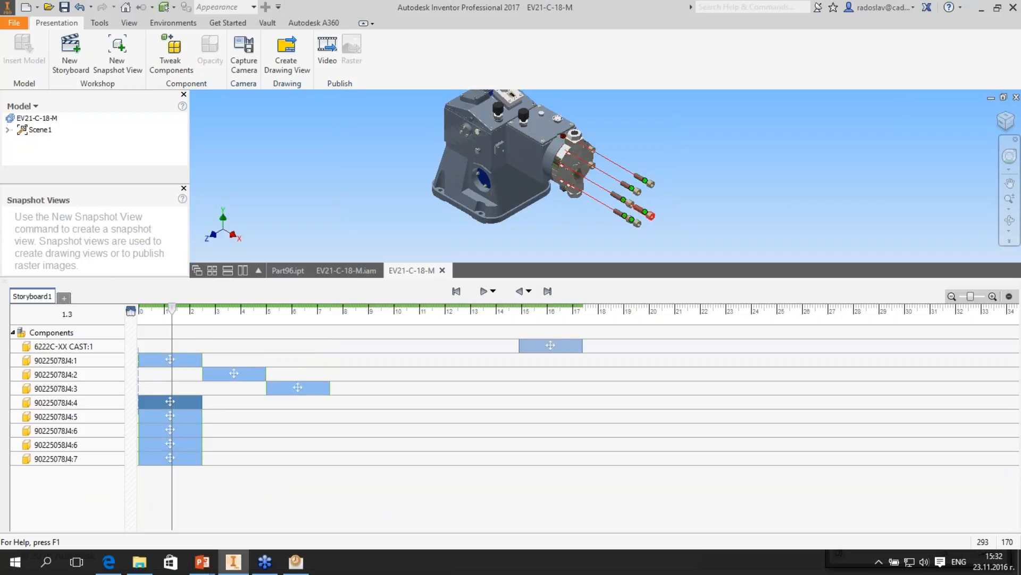
left_click_drag(171, 401, 361, 401)
left_click_drag(171, 415, 431, 415)
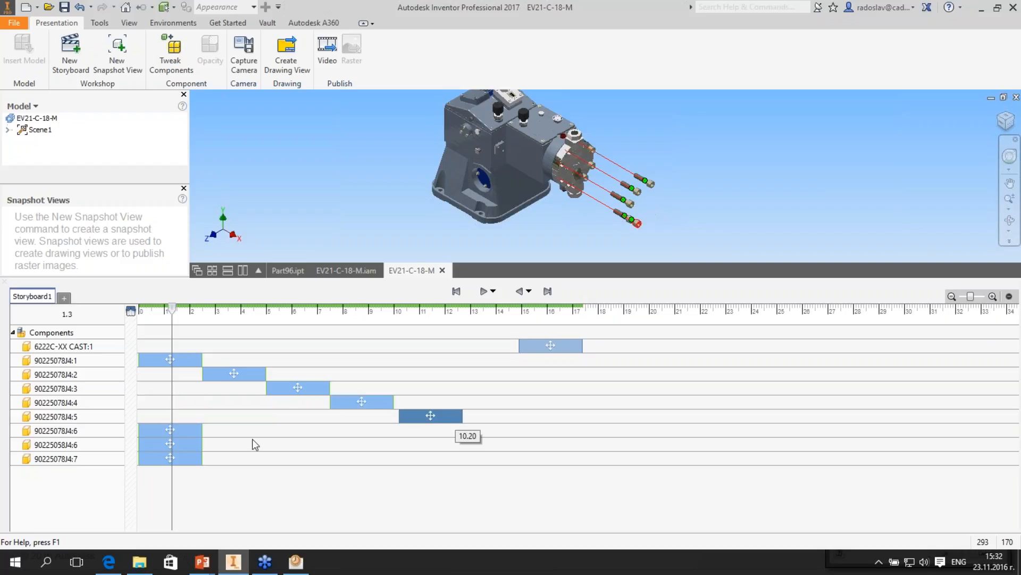
left_click_drag(170, 430, 490, 430)
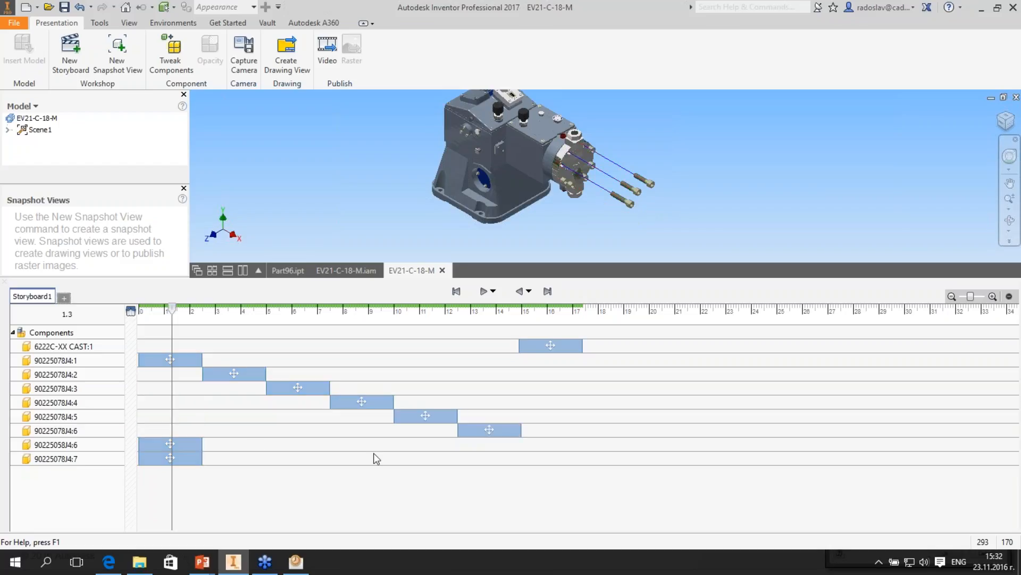
left_click_drag(170, 443, 551, 443)
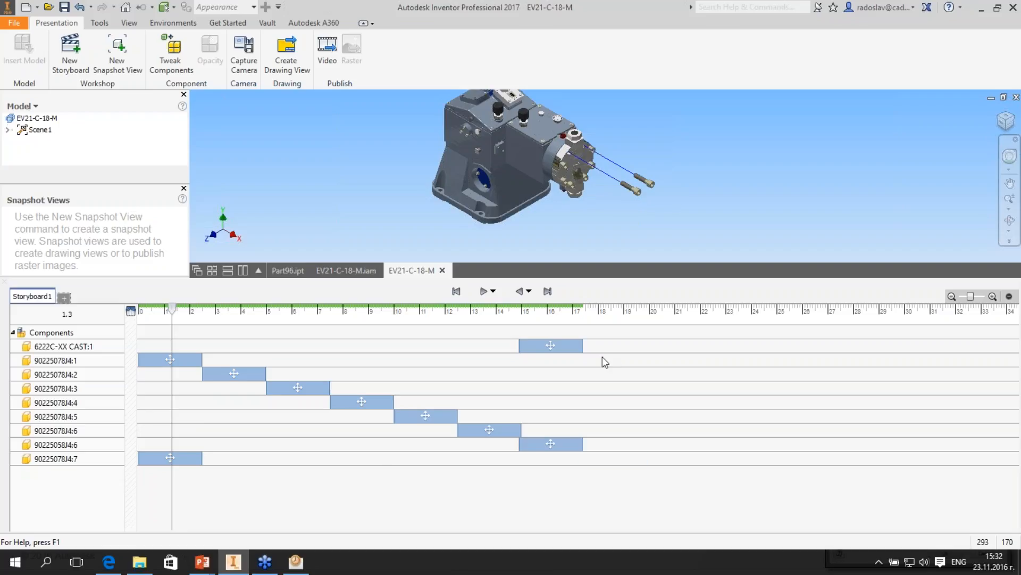
left_click_drag(170, 458, 614, 457)
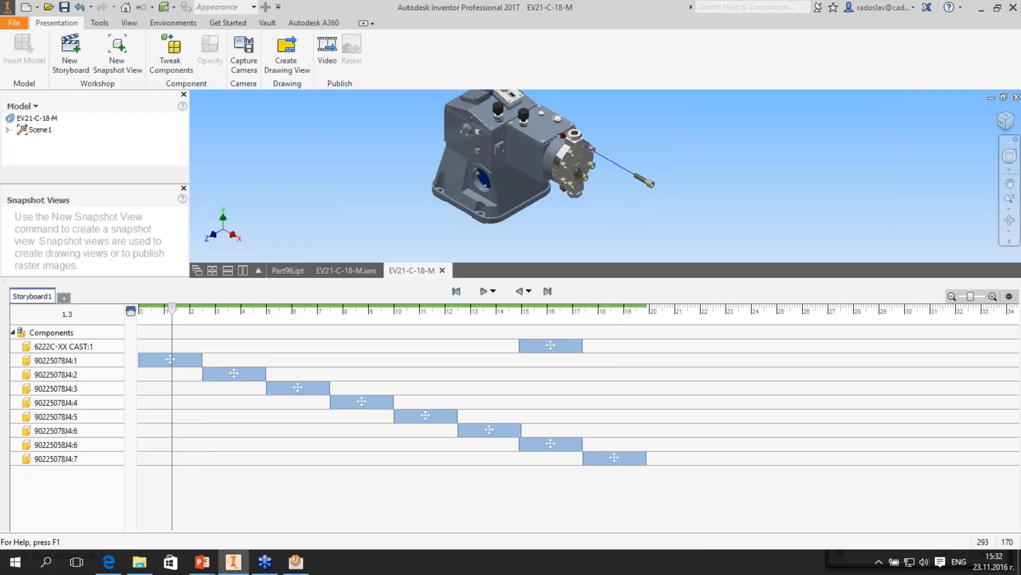
left_click_drag(550, 346, 679, 345)
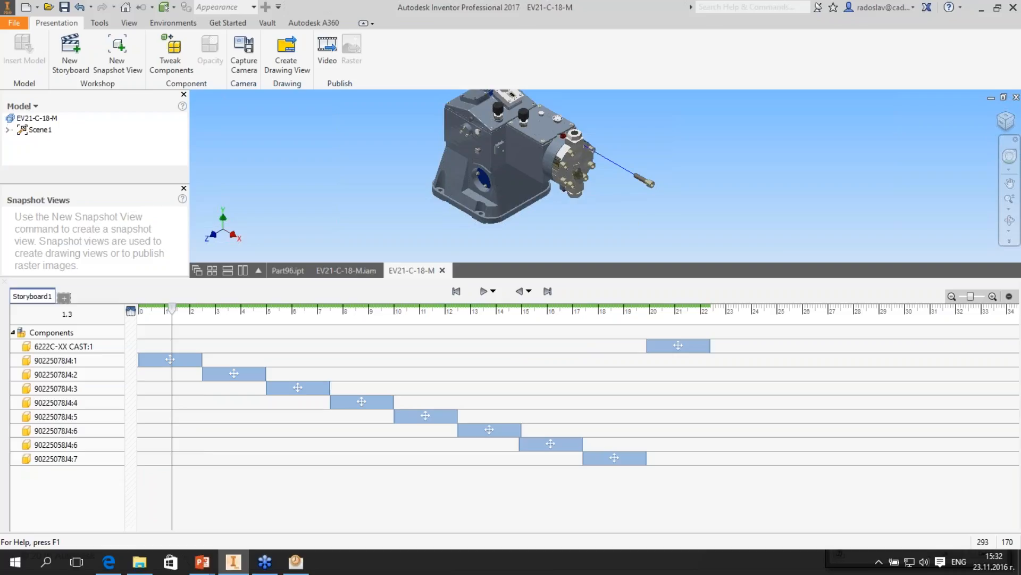
- Try selecting all actions before and after the 90225078J4:4 bolt's action and shifting the selected actions along the timeline
right_click(186, 362)
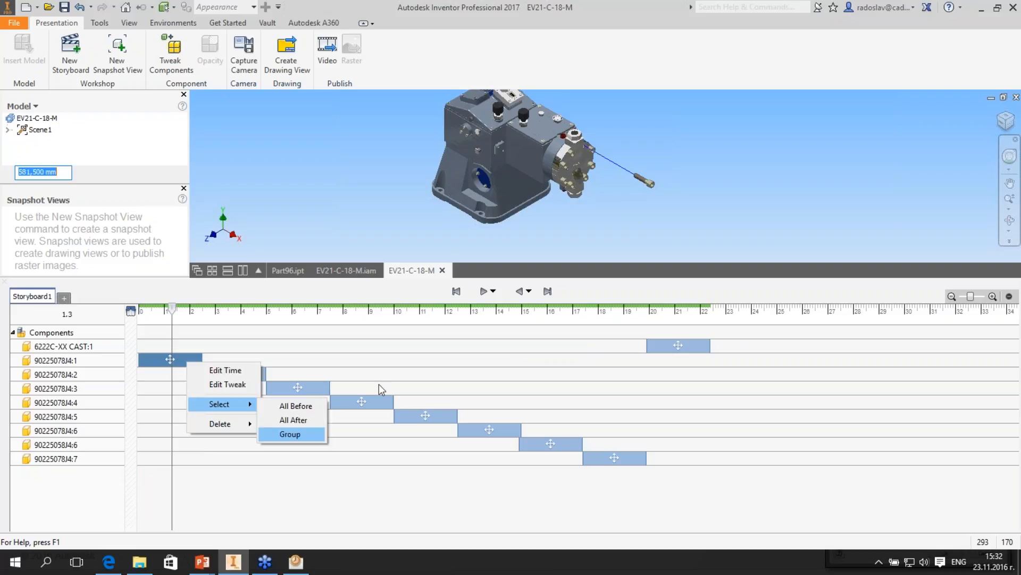
left_click(379, 384)
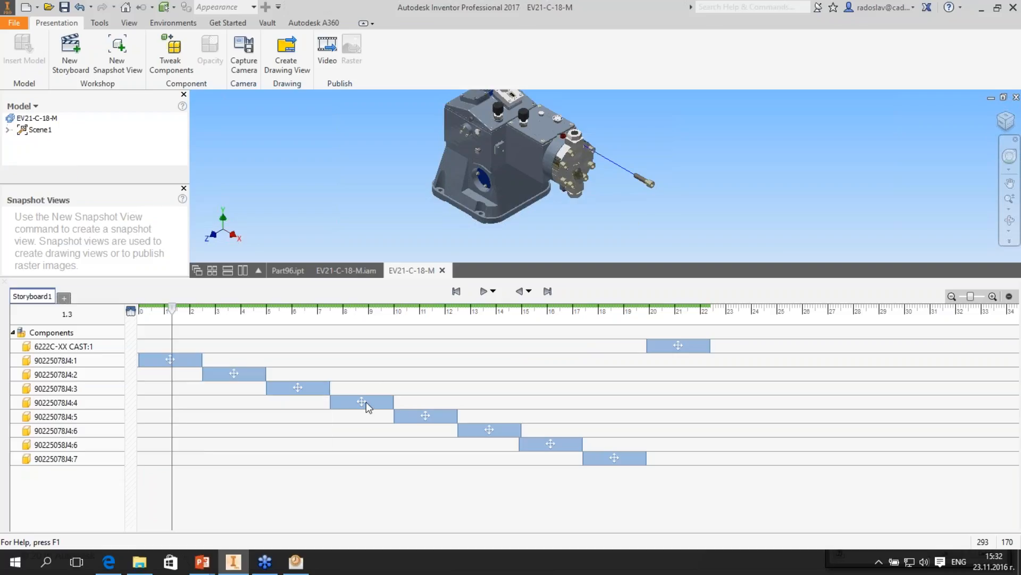
right_click(366, 408)
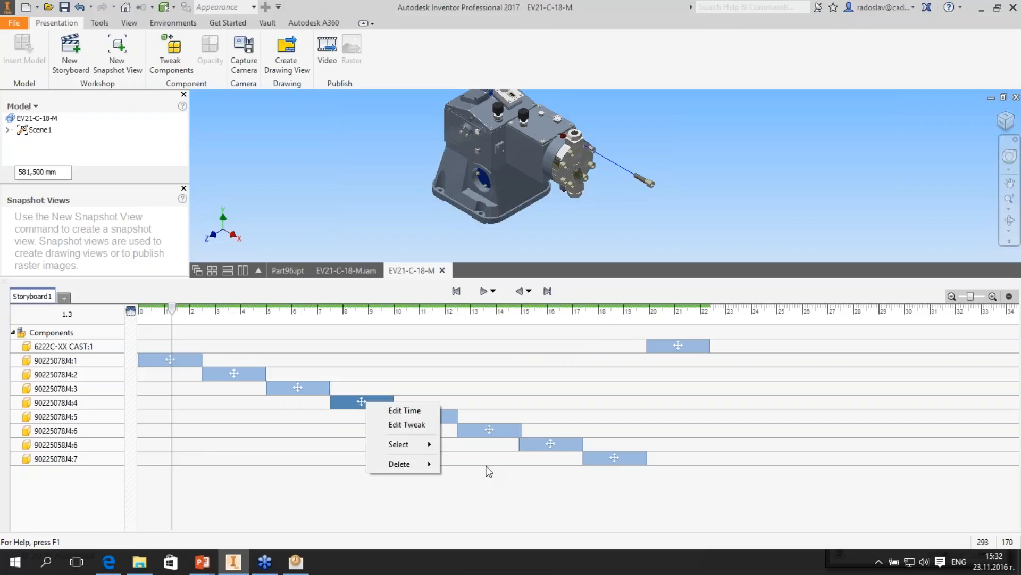
mouse_move(409, 445)
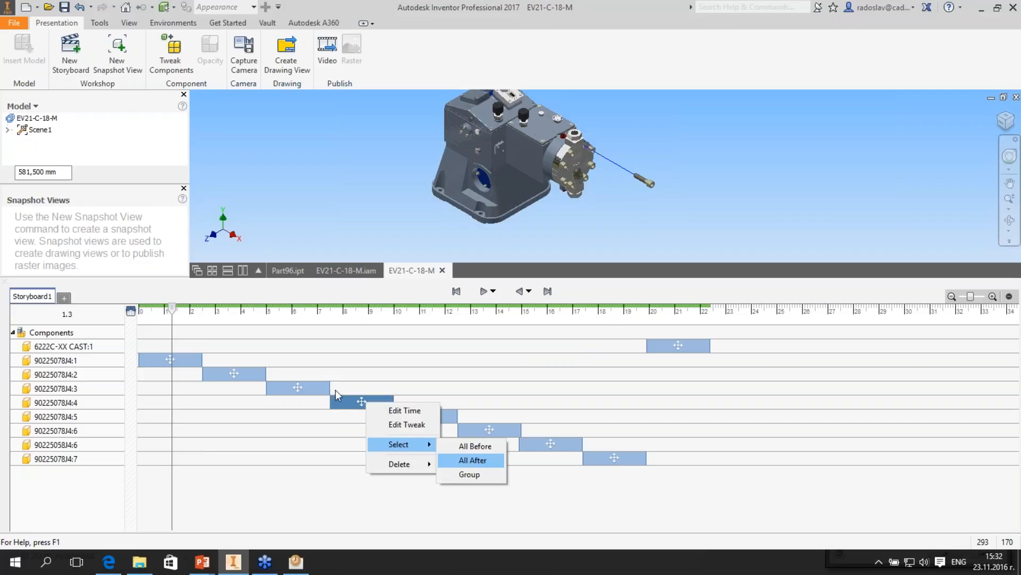
left_click(475, 446)
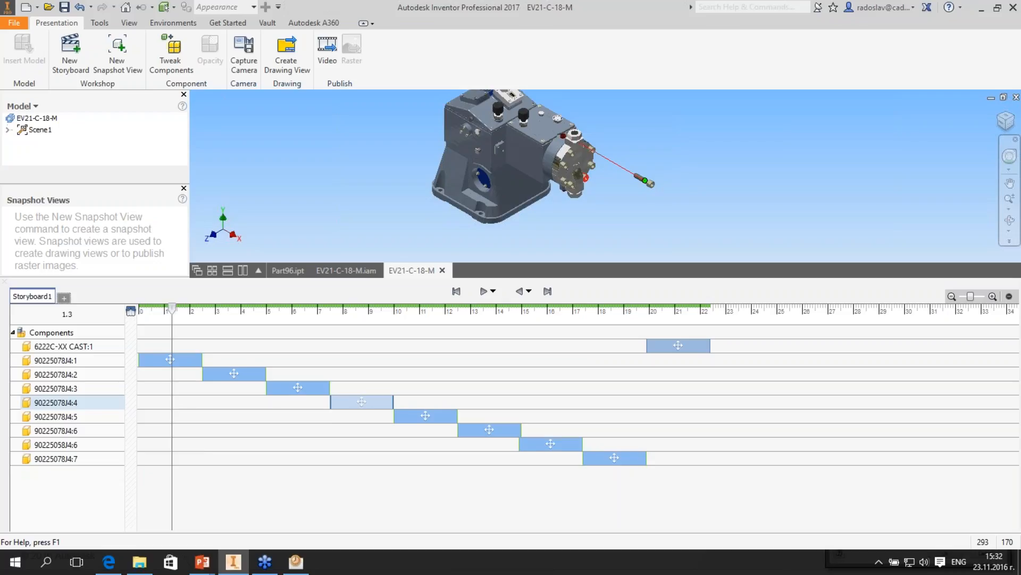
right_click(362, 402)
left_click(469, 459)
left_click_drag(356, 406, 388, 385)
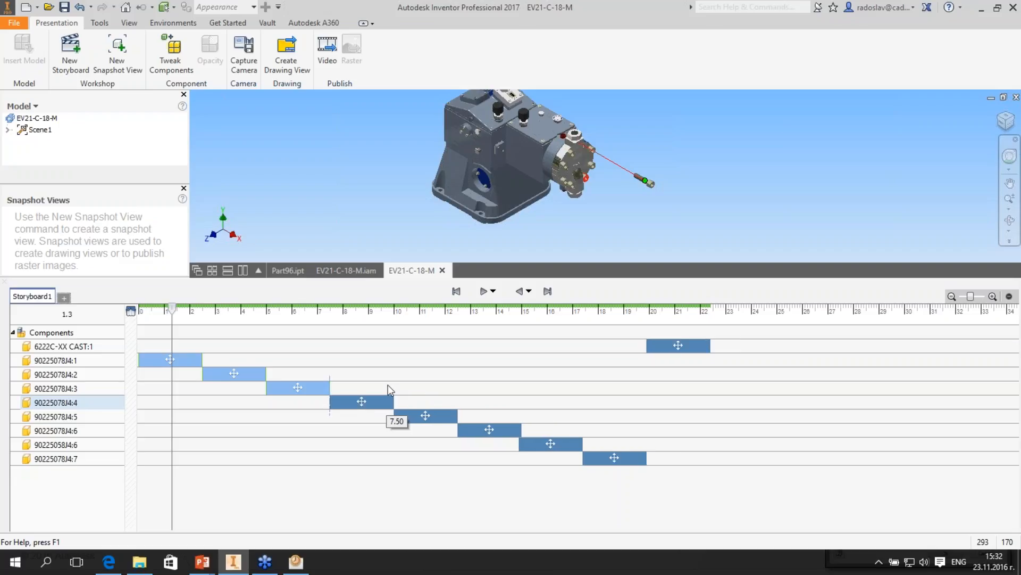
- Move the storyboard playhead to 22.4 s, at the end of the 6222C-XX CAST:1 action
left_click(602, 330)
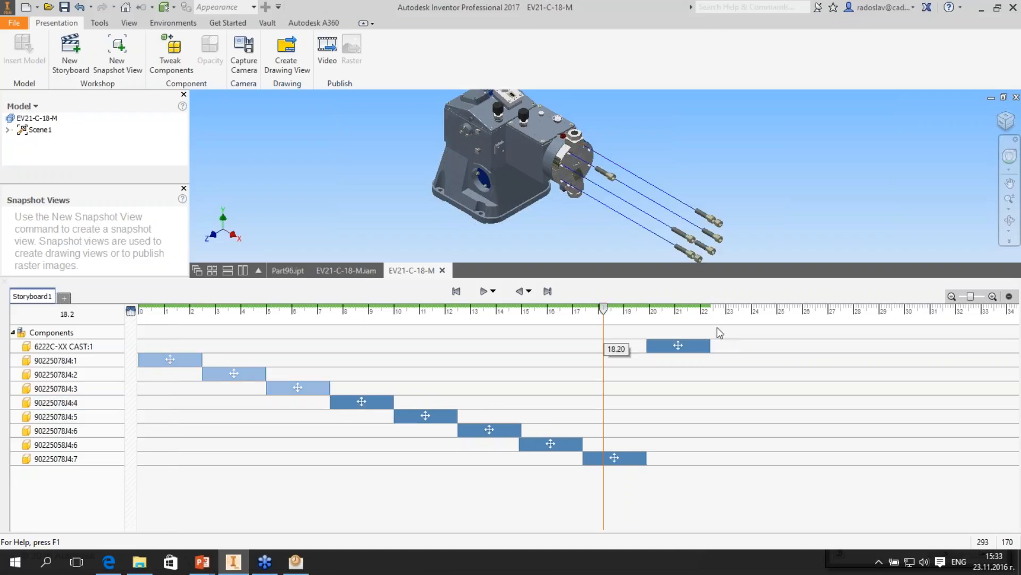
left_click(717, 329)
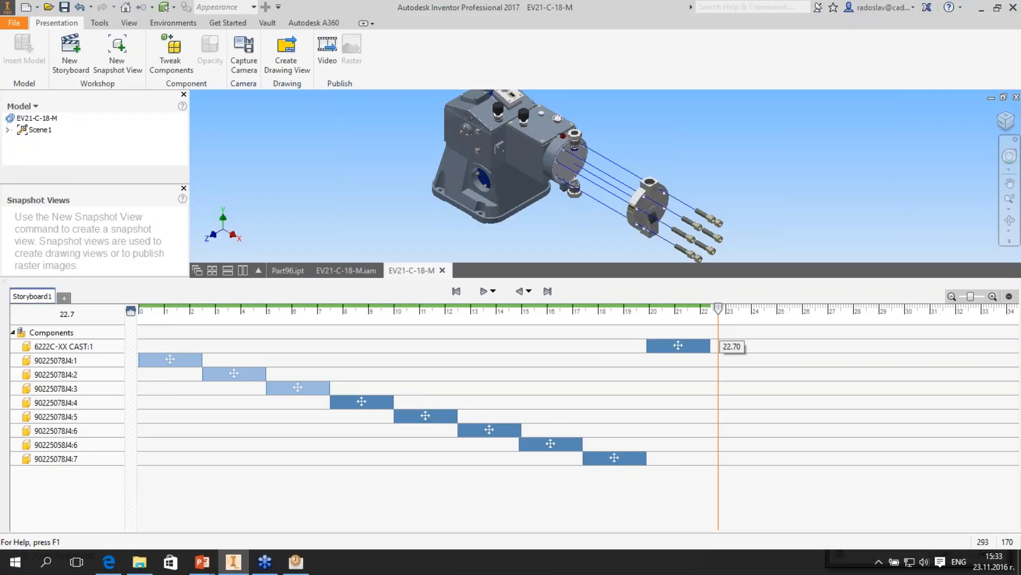
left_click_drag(718, 309, 711, 308)
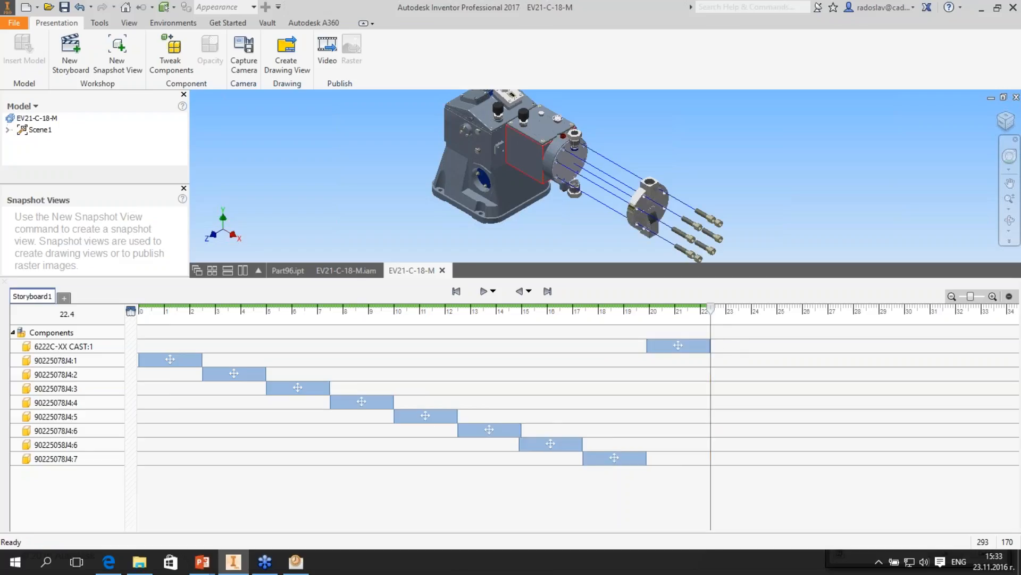
- Tweak the small cover plate 53190600:1 on the housing's sloped top by 150 mm along its local Z axis
middle_click_drag(526, 155, 569, 184, "shift")
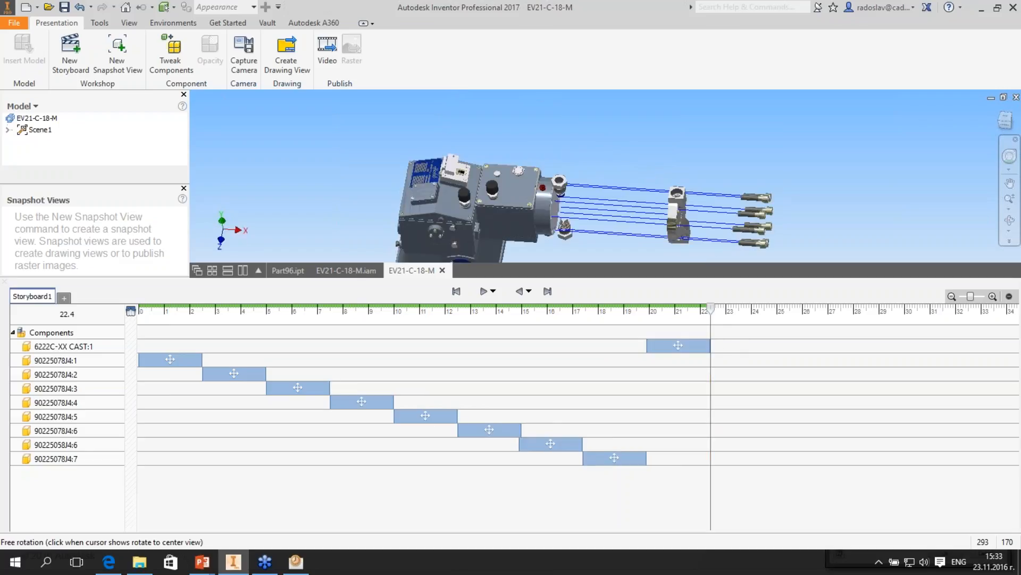
scroll(452, 179, "down", 3)
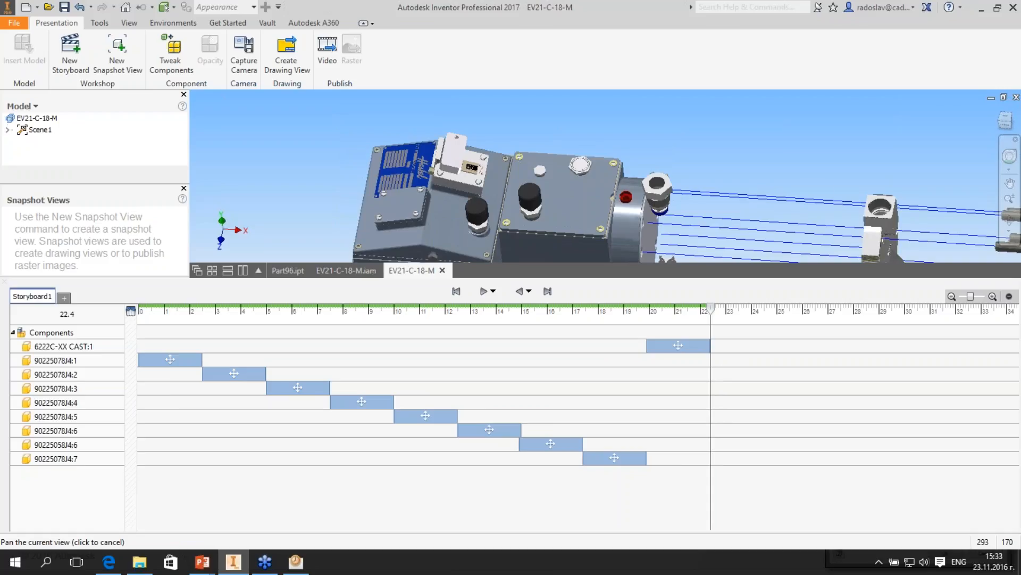
scroll(606, 179, "up", 3)
middle_click_drag(606, 213, 605, 172, "shift")
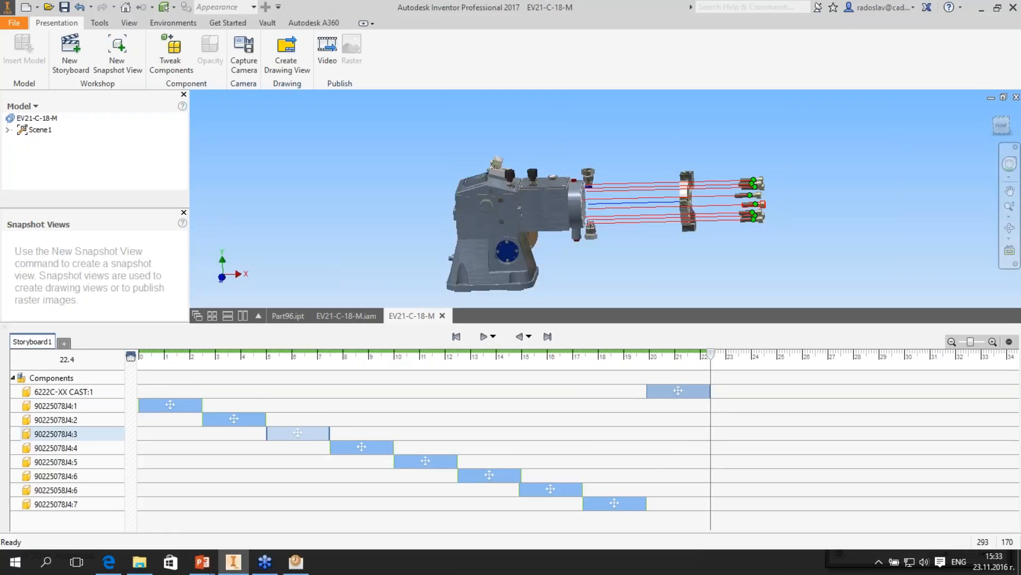
middle_click_drag(605, 183, 586, 203, "shift")
scroll(598, 215, "down", 3)
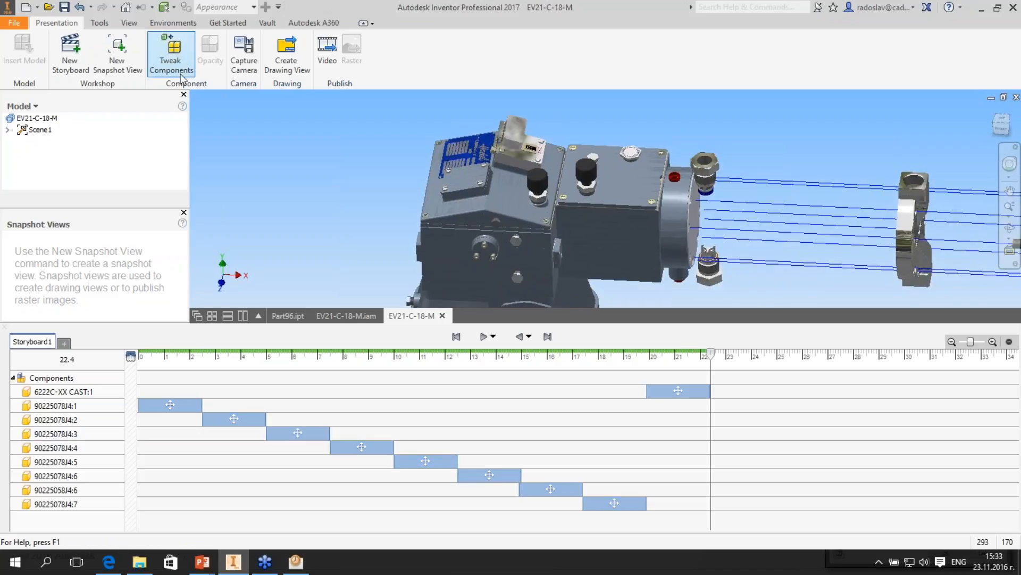
left_click(171, 64)
left_click(456, 190)
scroll(458, 174, "up", 2)
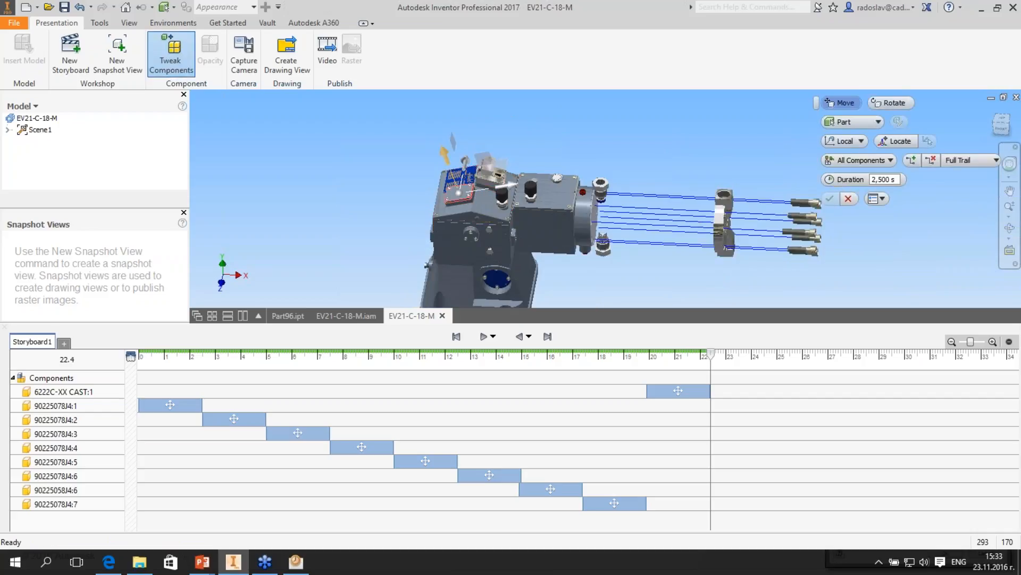
left_click_drag(444, 155, 431, 118)
middle_click_drag(432, 117, 420, 148)
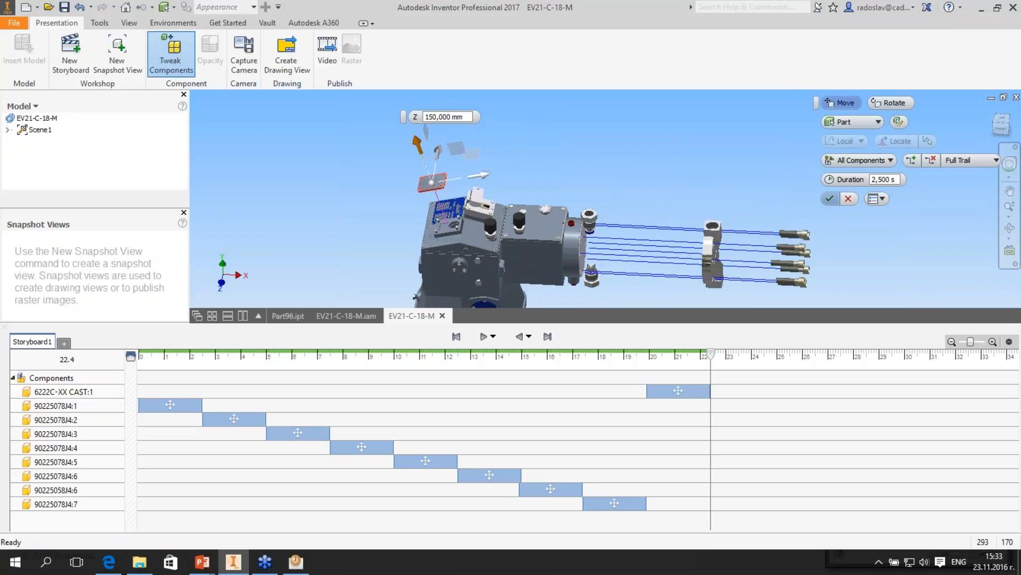
left_click(830, 199)
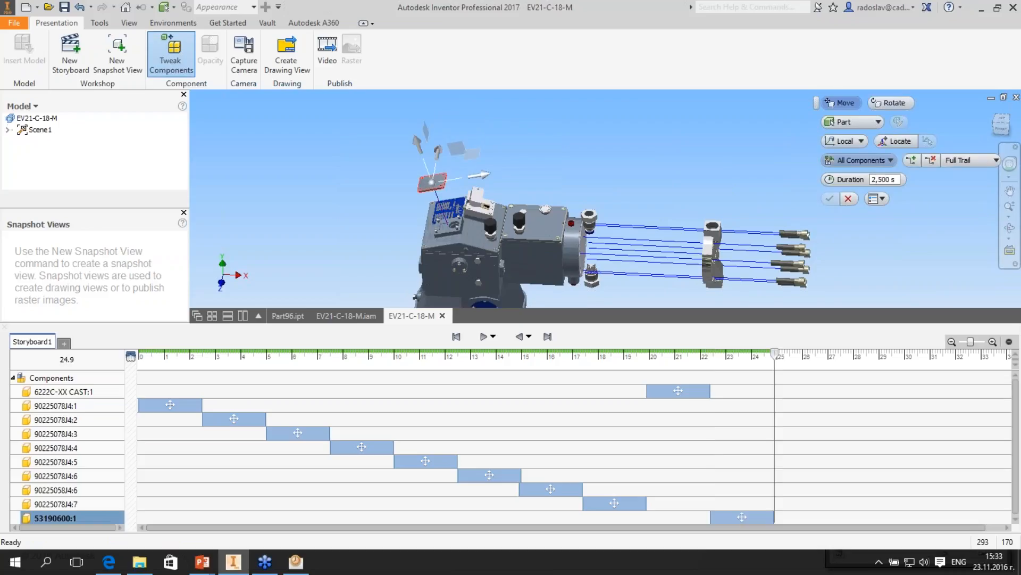
- Add a second tweak to the cover plate 53190600:1, moving it 330 mm along the world Y axis
left_click(848, 173)
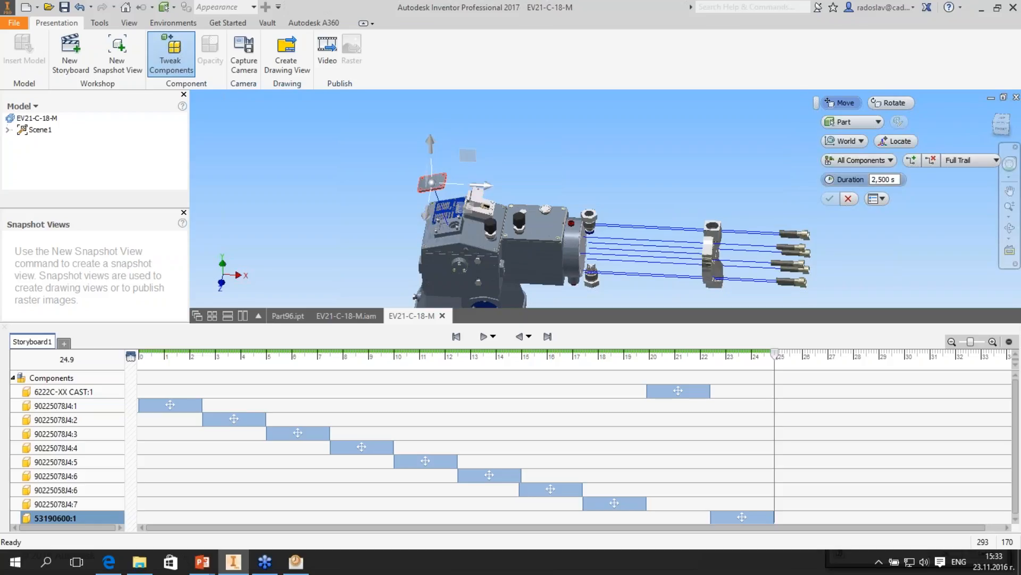
scroll(443, 206, "down", 3)
left_click_drag(434, 154, 431, 99)
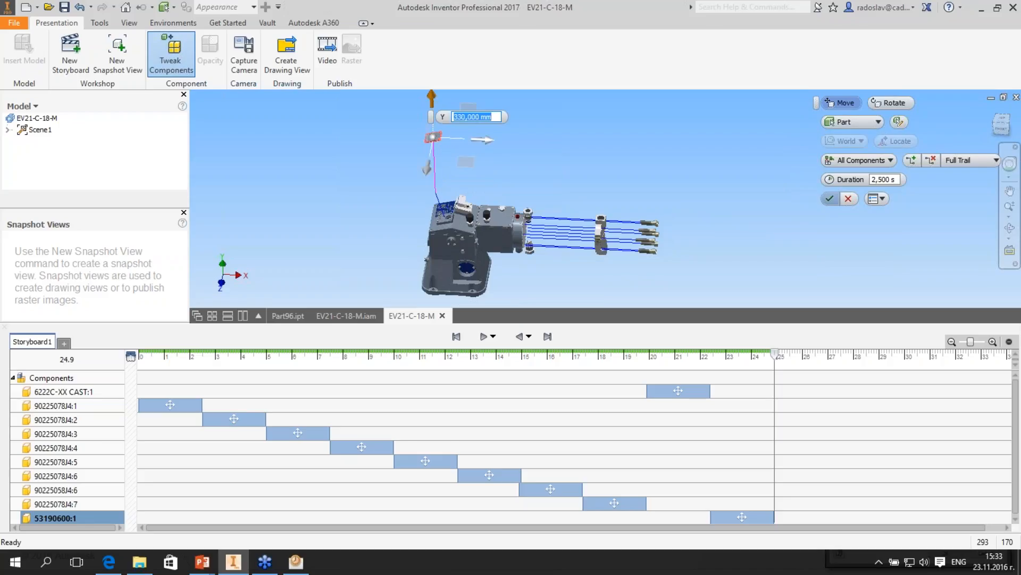
left_click(830, 199)
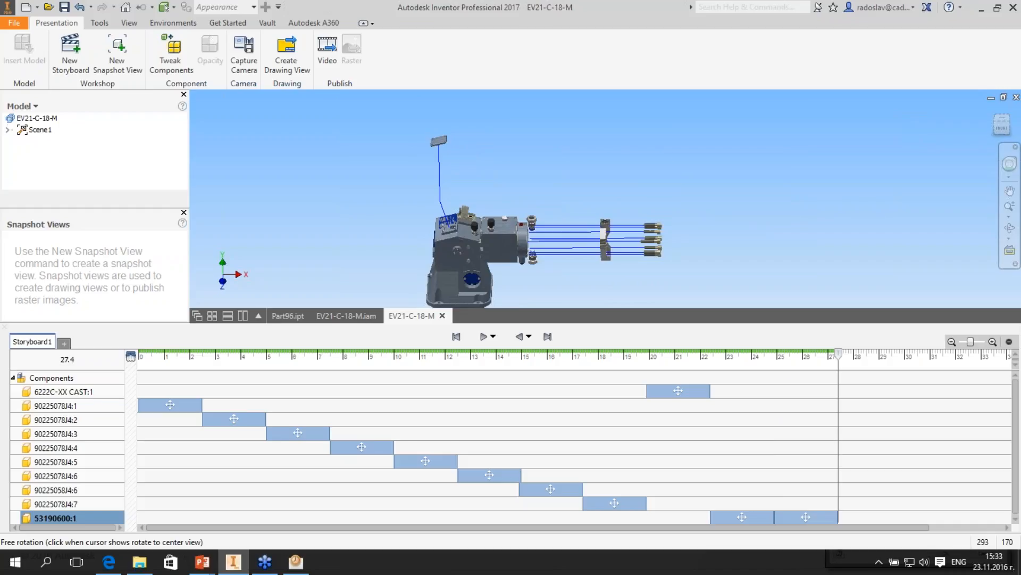
- Inspect the exploded assembly from several angles and check the components' positions at the start of the storyboard
middle_click_drag(532, 207, 538, 242, "shift")
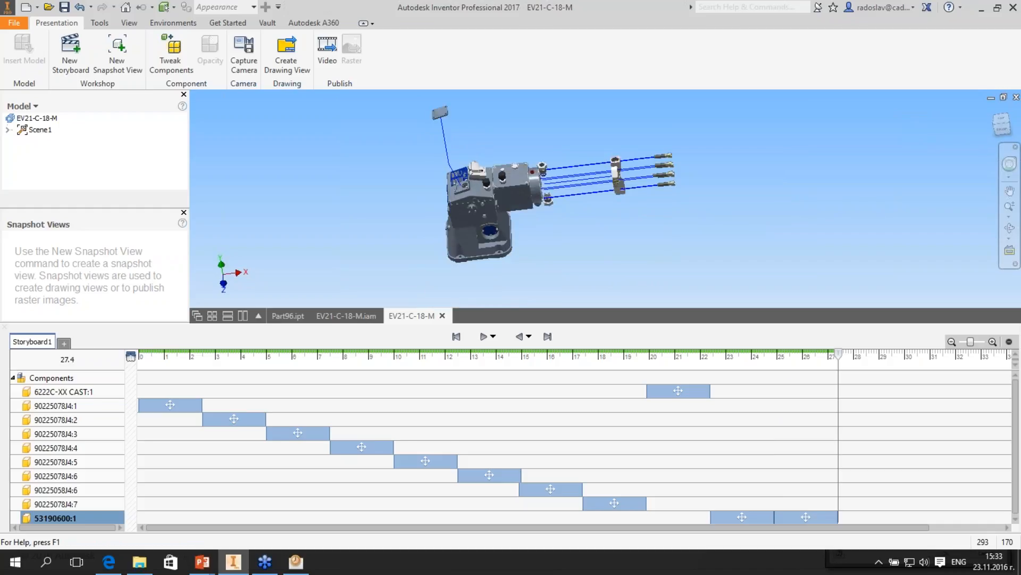
scroll(508, 214, "up", 3)
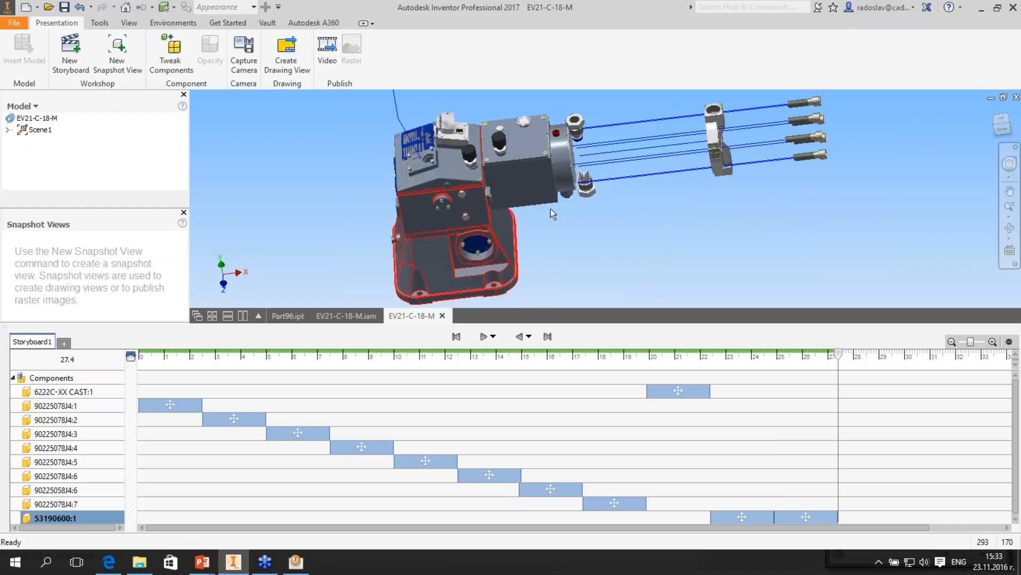
scroll(551, 209, "down", 3)
middle_click_drag(550, 209, 524, 210, "shift")
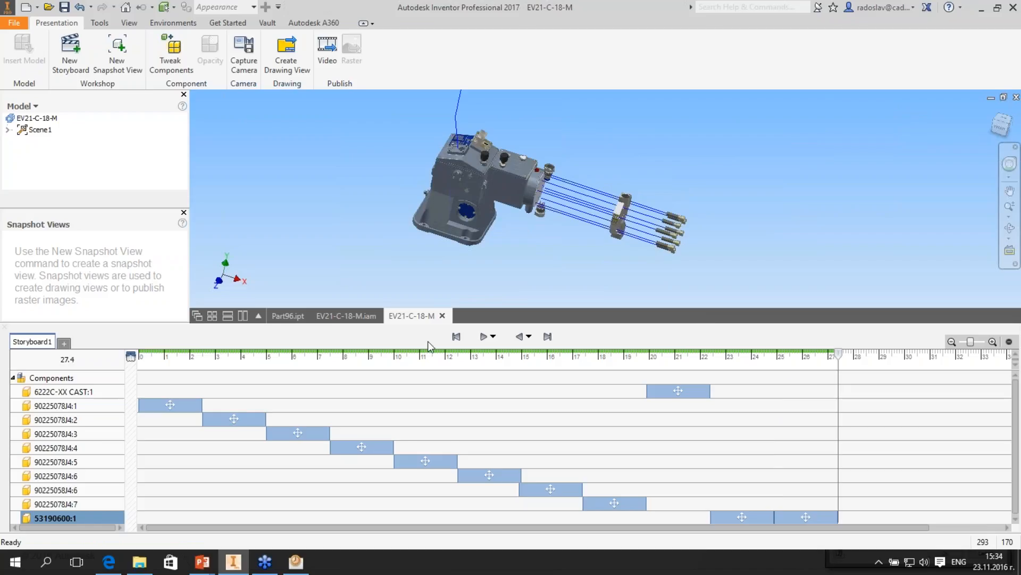
left_click(751, 356)
left_click(145, 354)
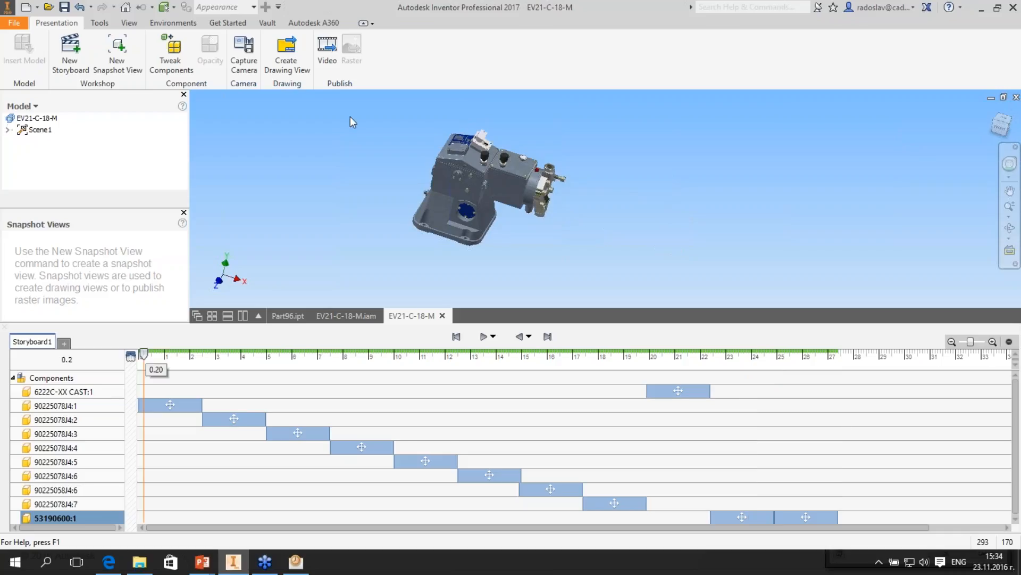
left_click(334, 57)
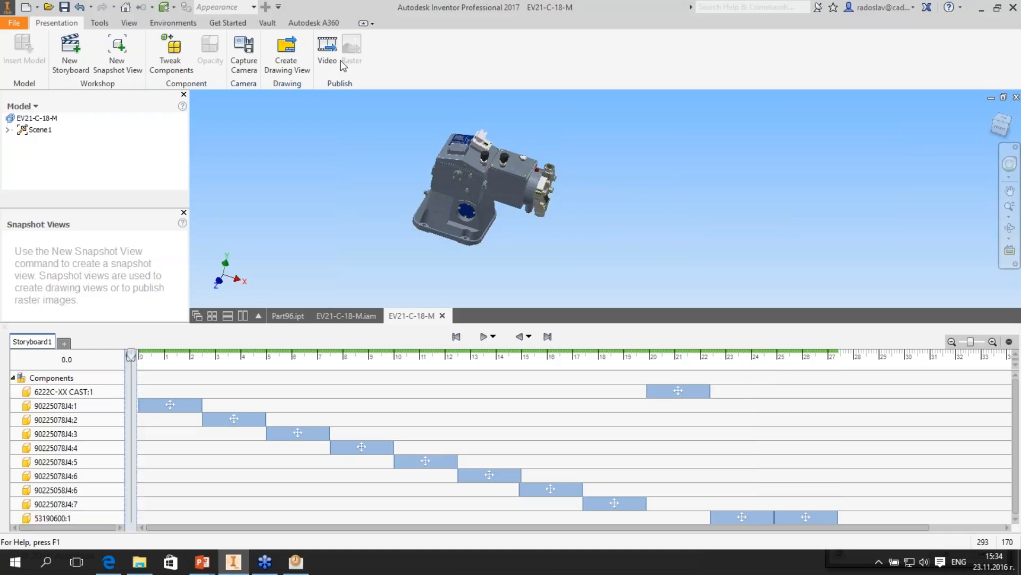
left_click(341, 60)
- Create a new snapshot view from the storyboard at 22.4 s, with the bolts and casting exploded
left_click(152, 358)
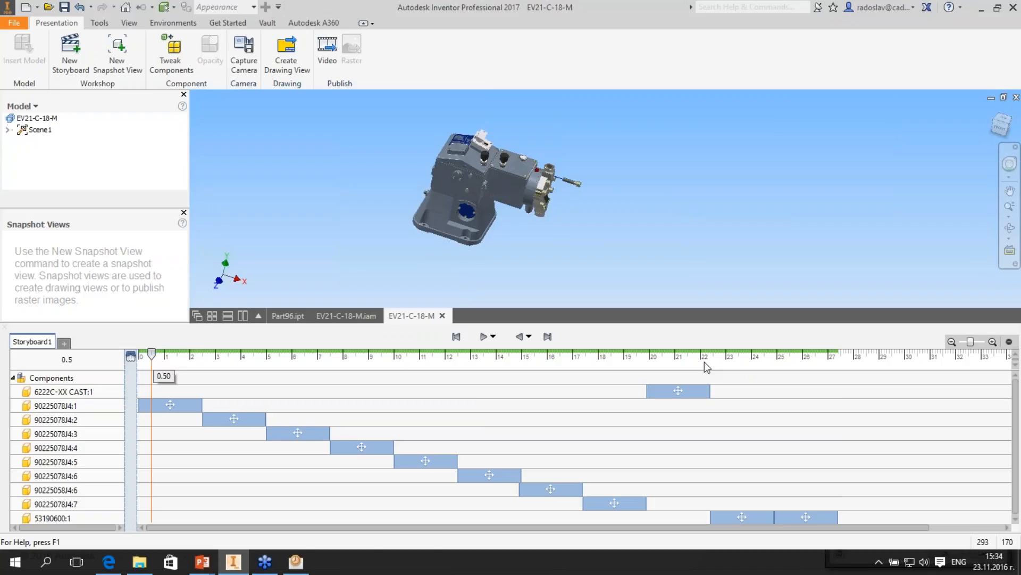
left_click(705, 363)
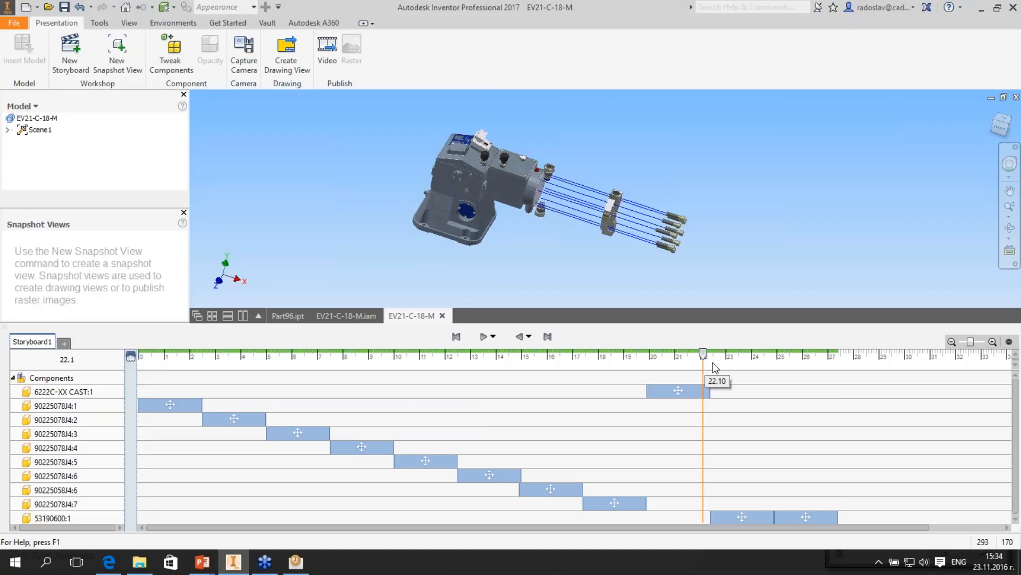
left_click(715, 363)
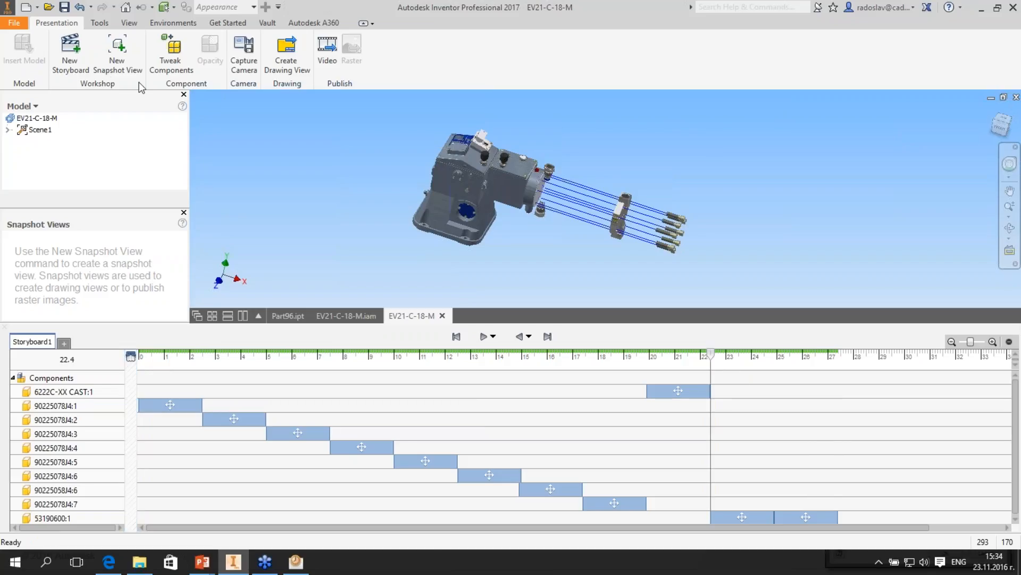
left_click(118, 54)
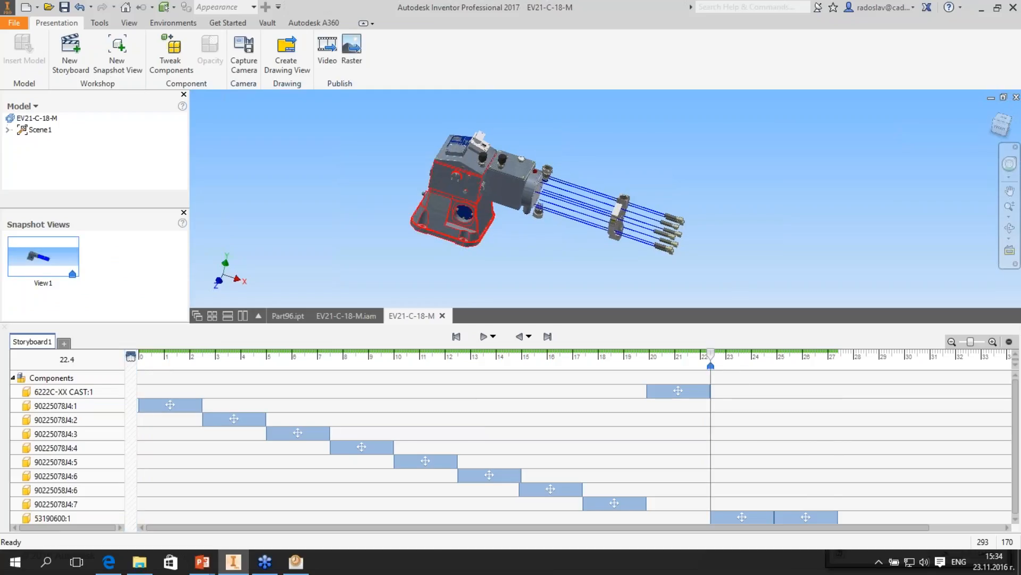
middle_click_drag(462, 193, 500, 204, "shift")
middle_click_drag(658, 204, 641, 209, "shift")
scroll(641, 209, "down", 5)
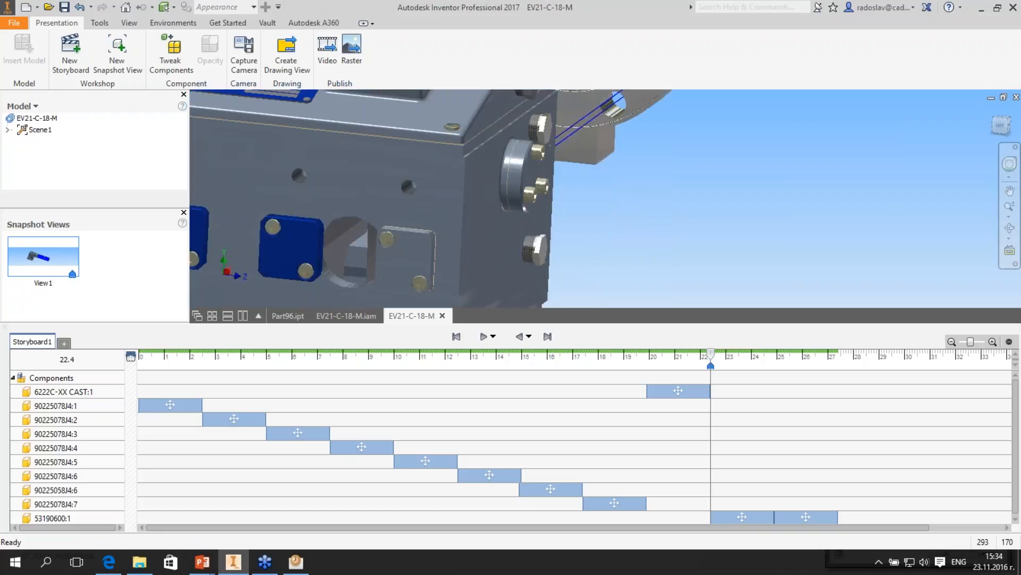
scroll(534, 178, "up", 5)
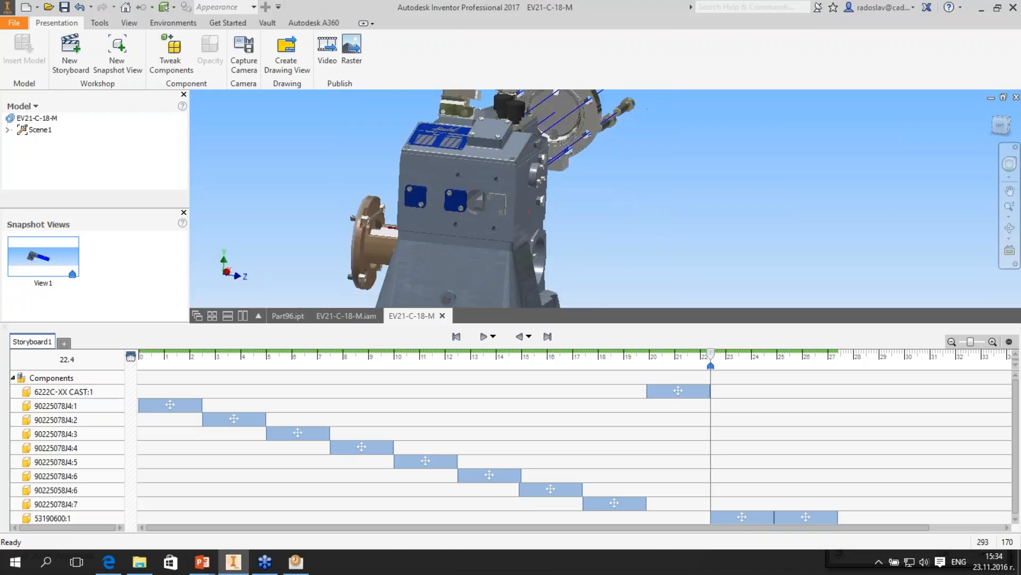
scroll(468, 186, "down", 3)
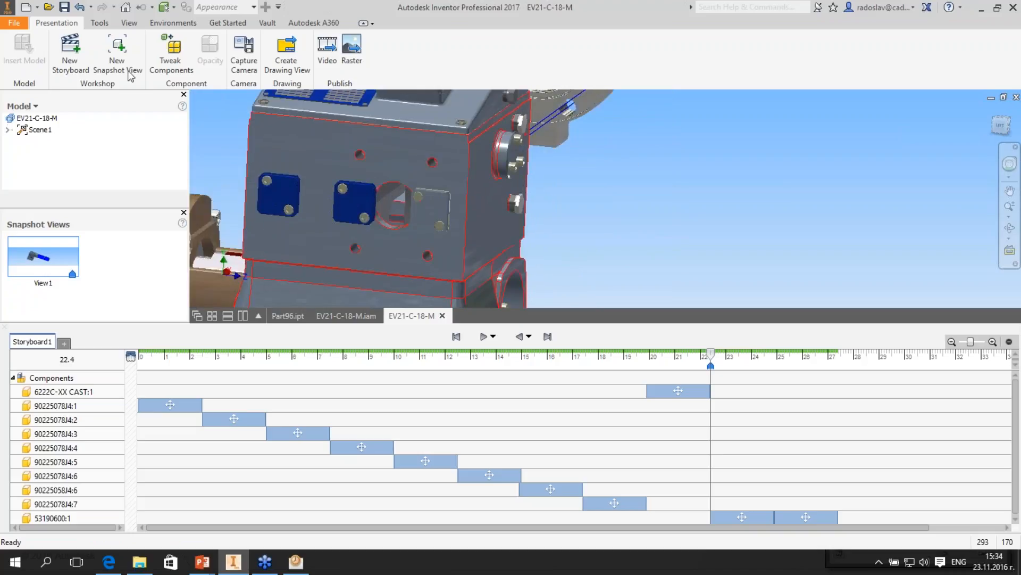
left_click(175, 55)
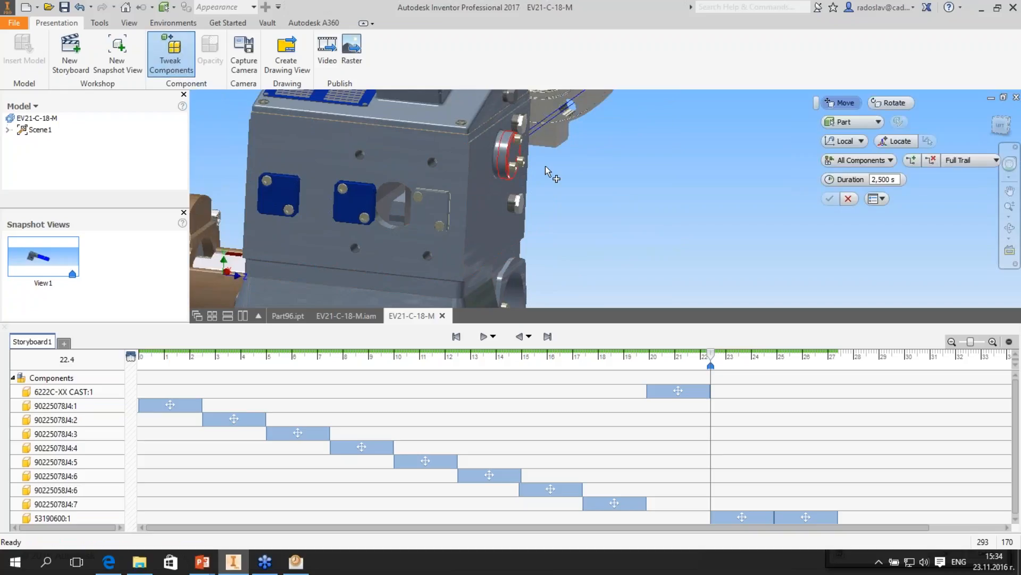
left_click(504, 176)
middle_click_drag(503, 183, 483, 218)
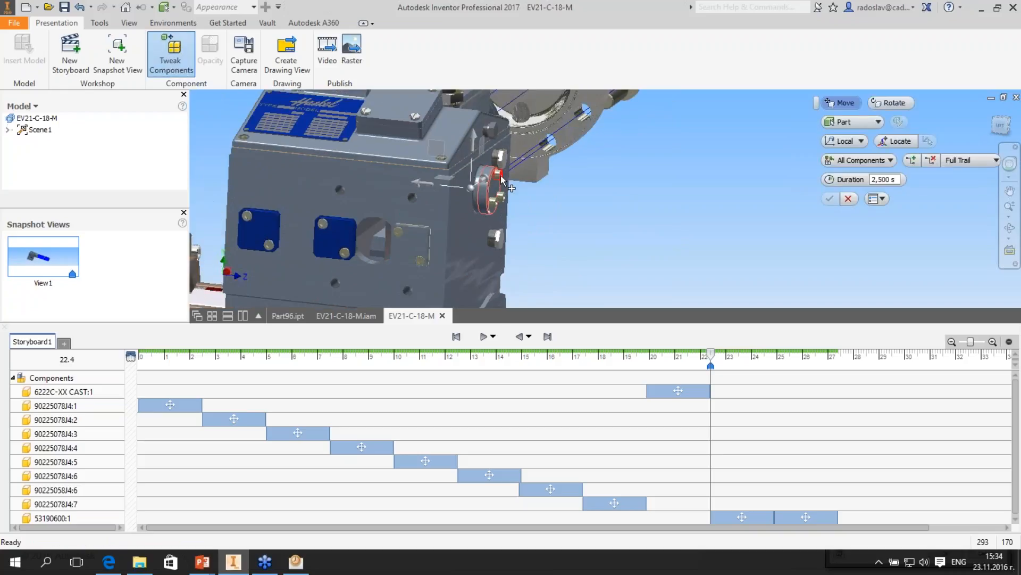
left_click(500, 175)
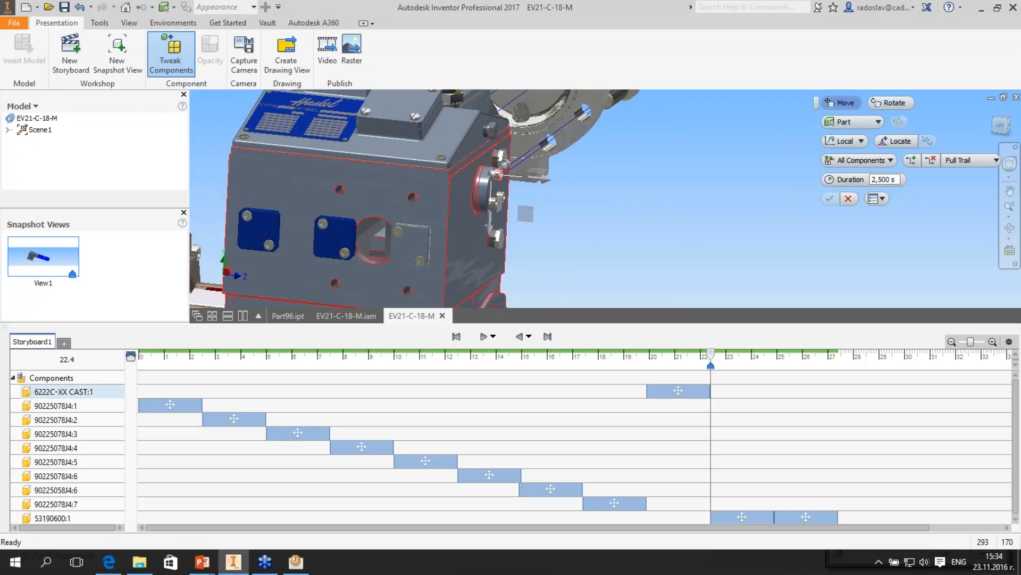
key("Escape")
- Tweak the three screws of the round flange on the housing's side straight outward along their axis
left_click(171, 55)
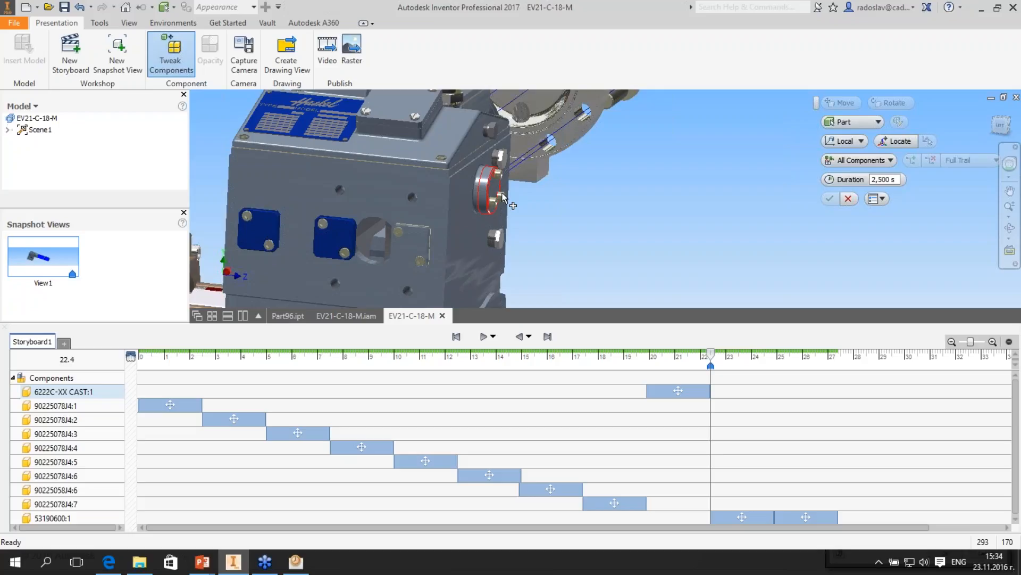
left_click(504, 195)
scroll(503, 193, "up", 2)
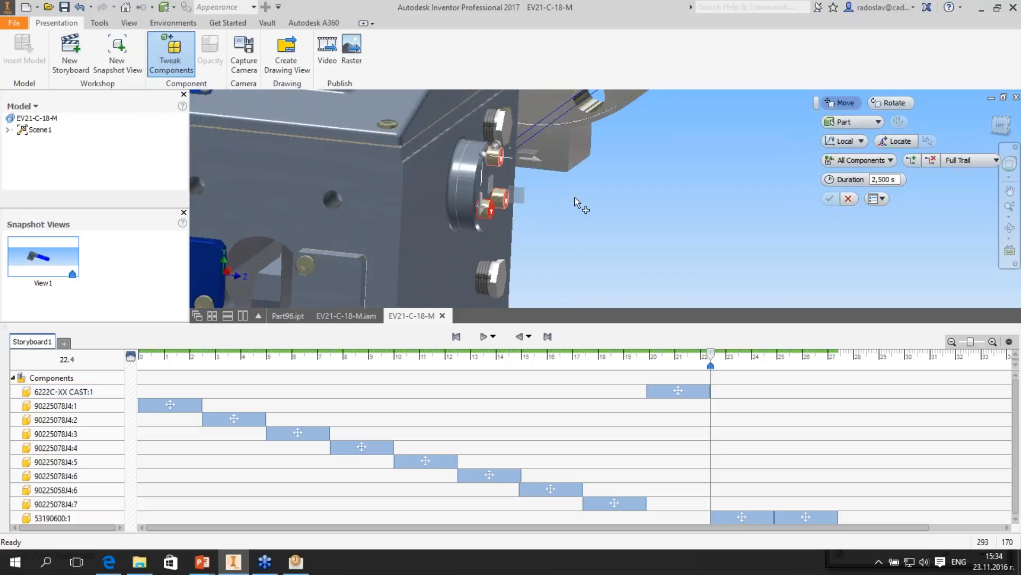
scroll(575, 197, "down", 2)
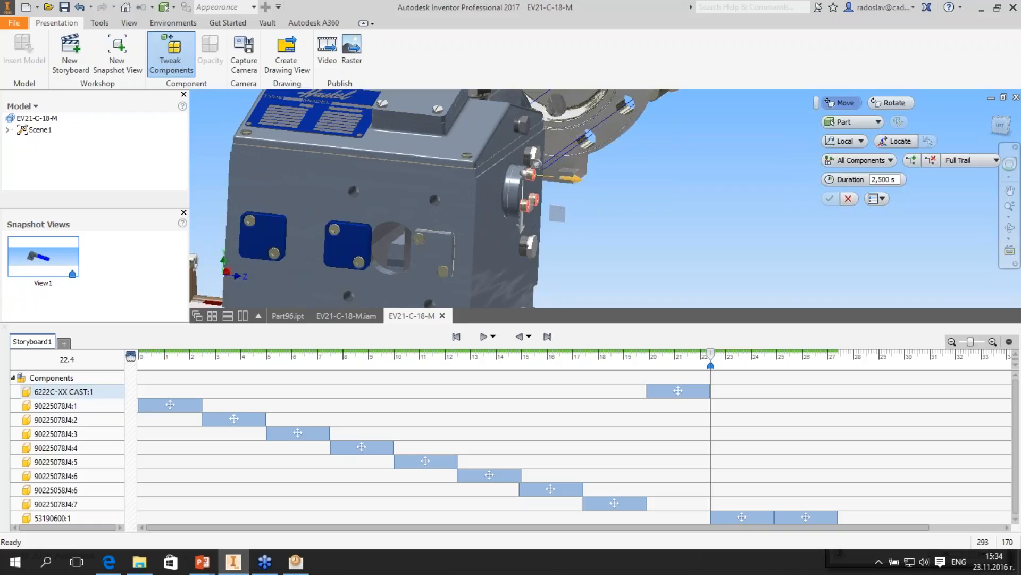
left_click_drag(572, 178, 777, 200)
- Tweak the round flange on the housing's side 120 mm outward along its local X axis, toward the removed screws
left_click(182, 65)
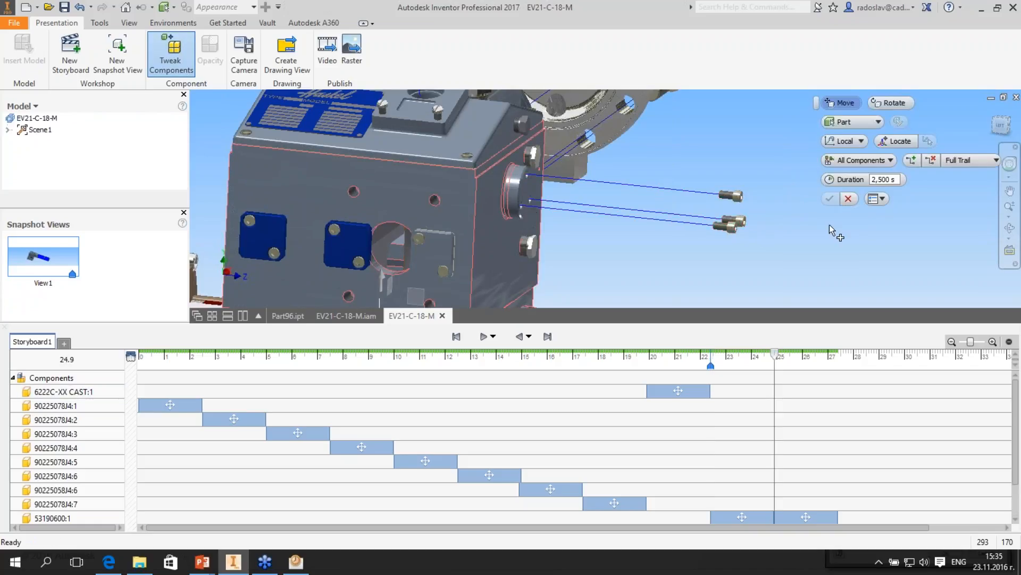
left_click(171, 63)
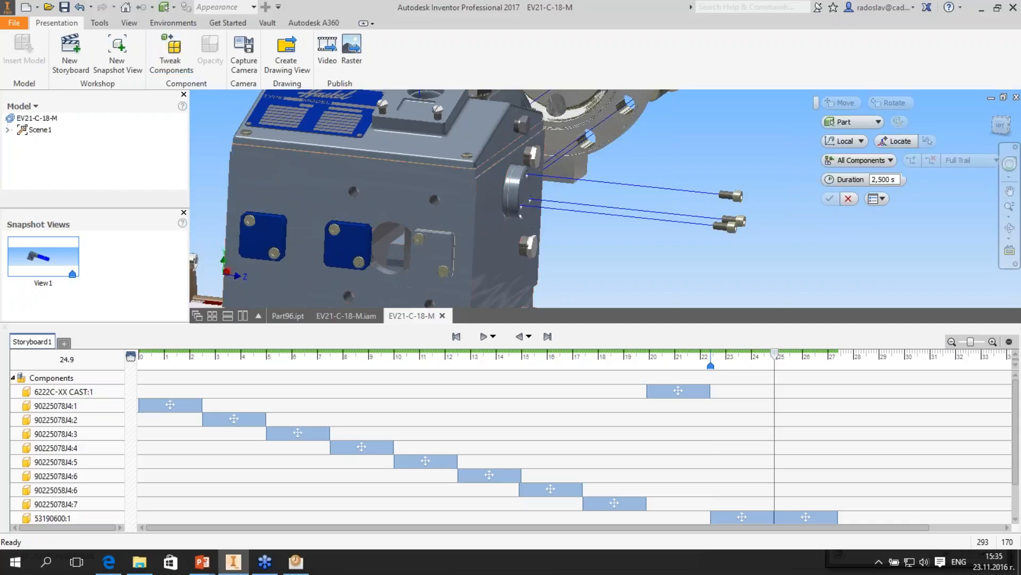
left_click(503, 189)
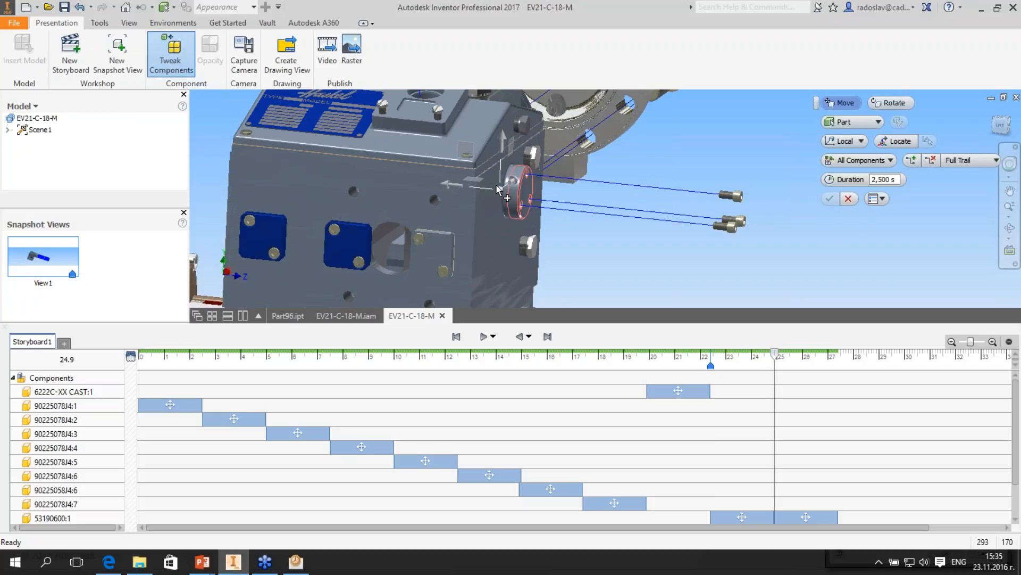
left_click_drag(502, 189, 633, 206)
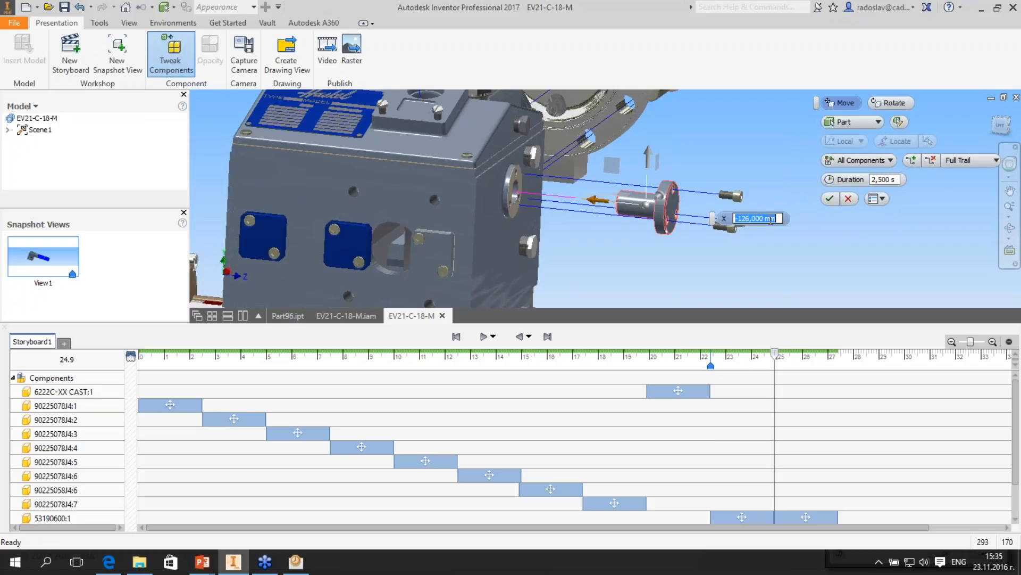
type("112")
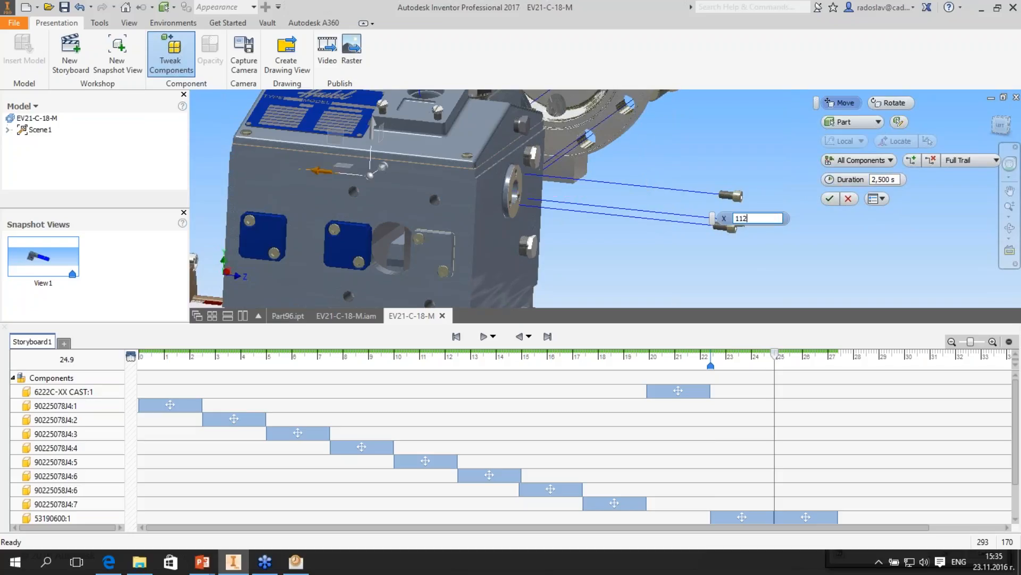
key("BackSpace")
key("BackSpace")
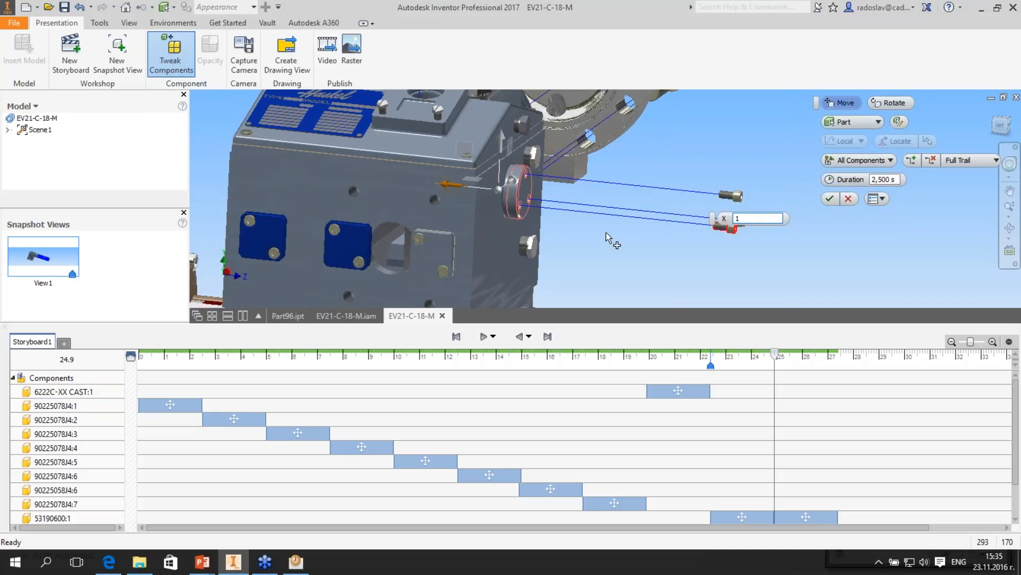
type("20")
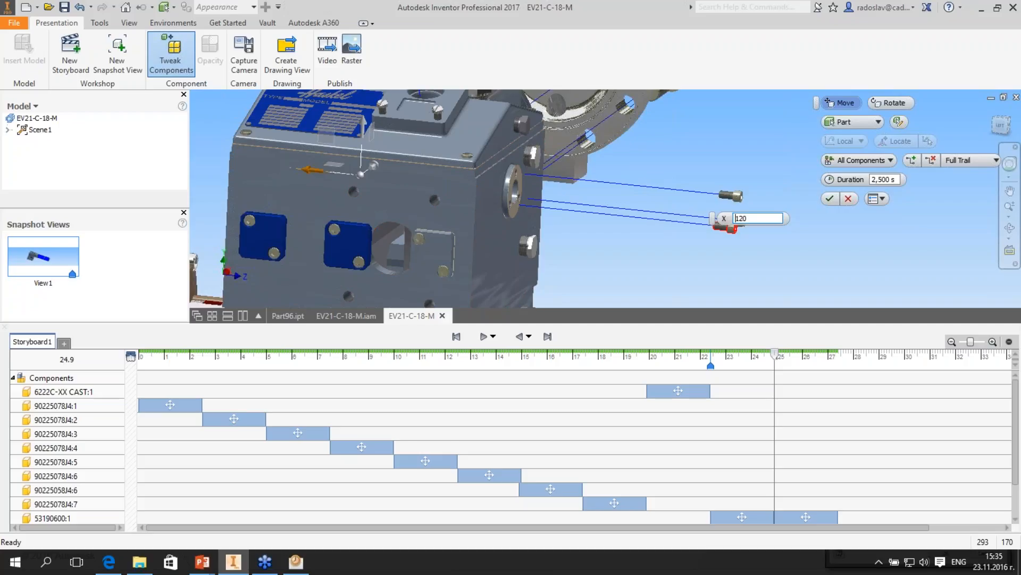
key("Return")
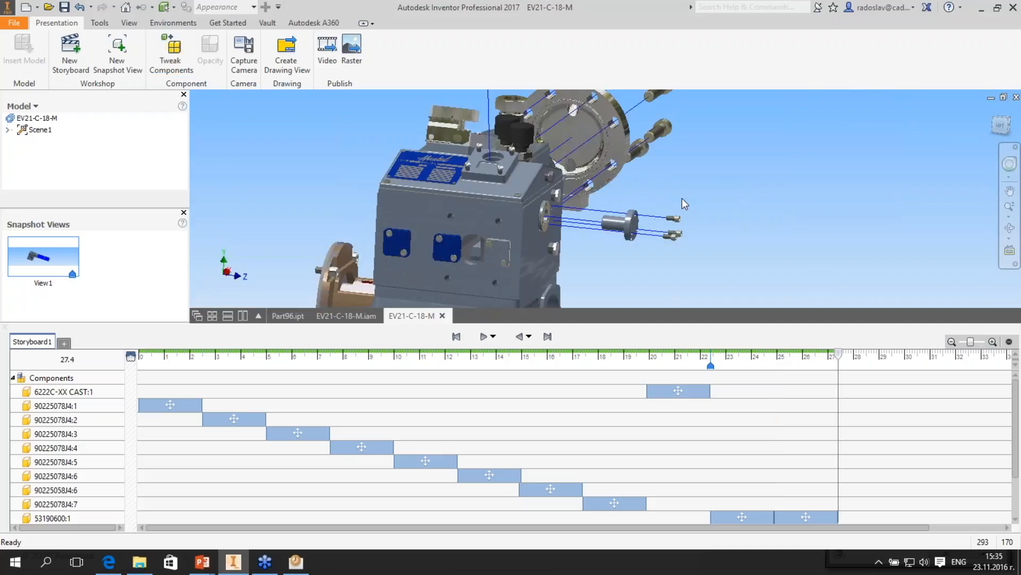
- Create a snapshot view of the exploded assembly from the left side at 27.4 s, open it for editing and finish the edit
scroll(682, 198, "down", 5)
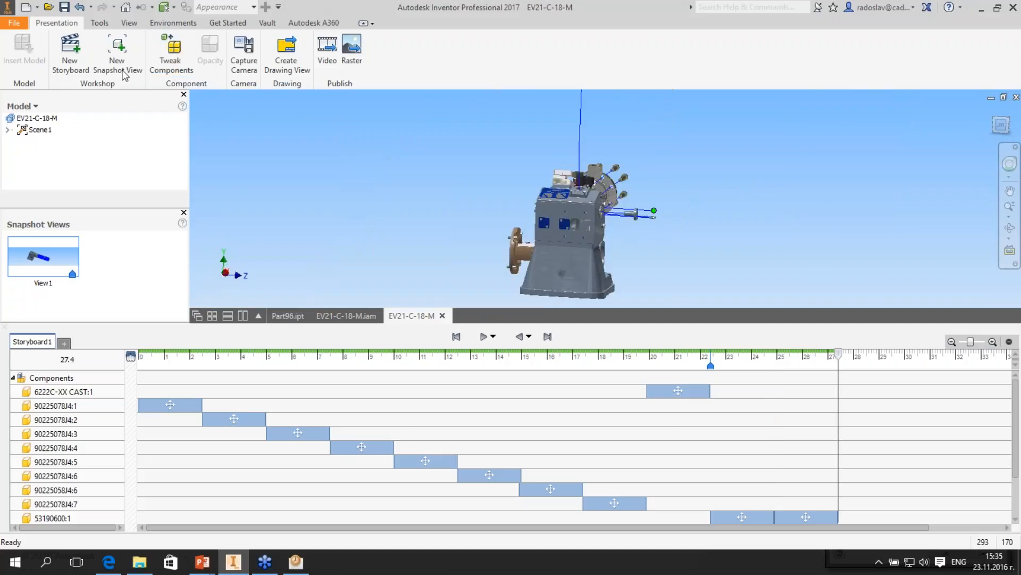
left_click(117, 63)
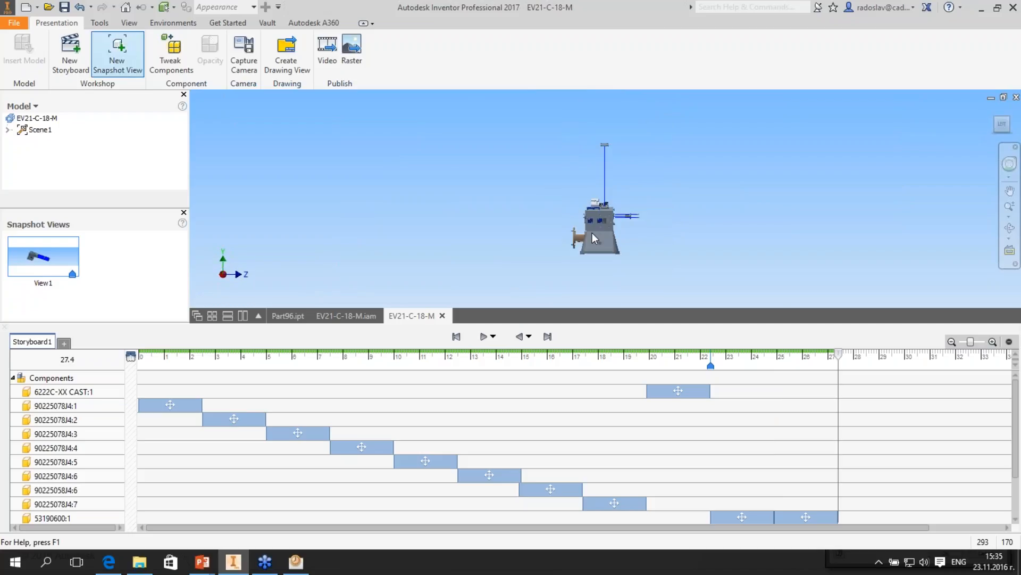
double_click(118, 260)
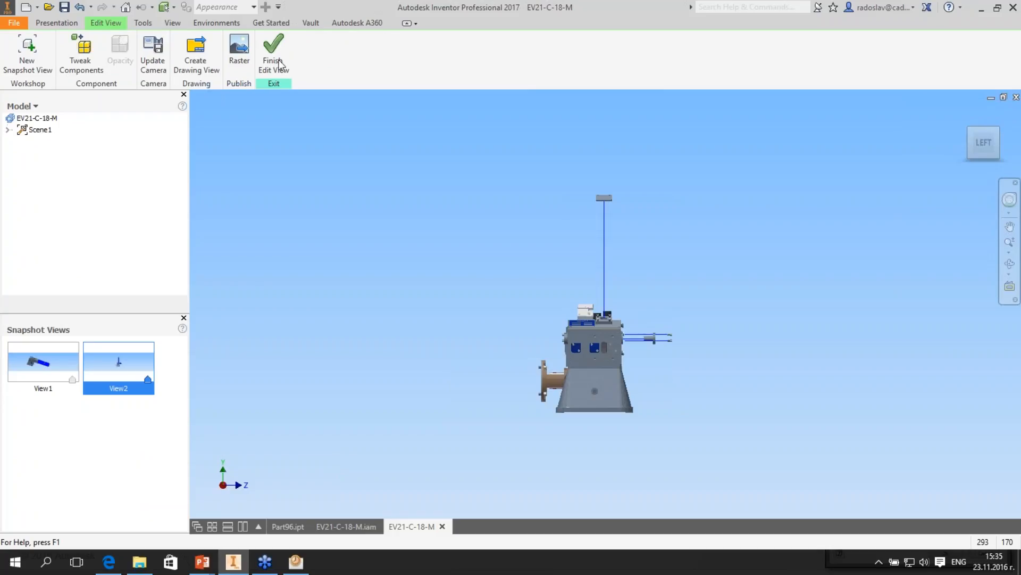
left_click(280, 64)
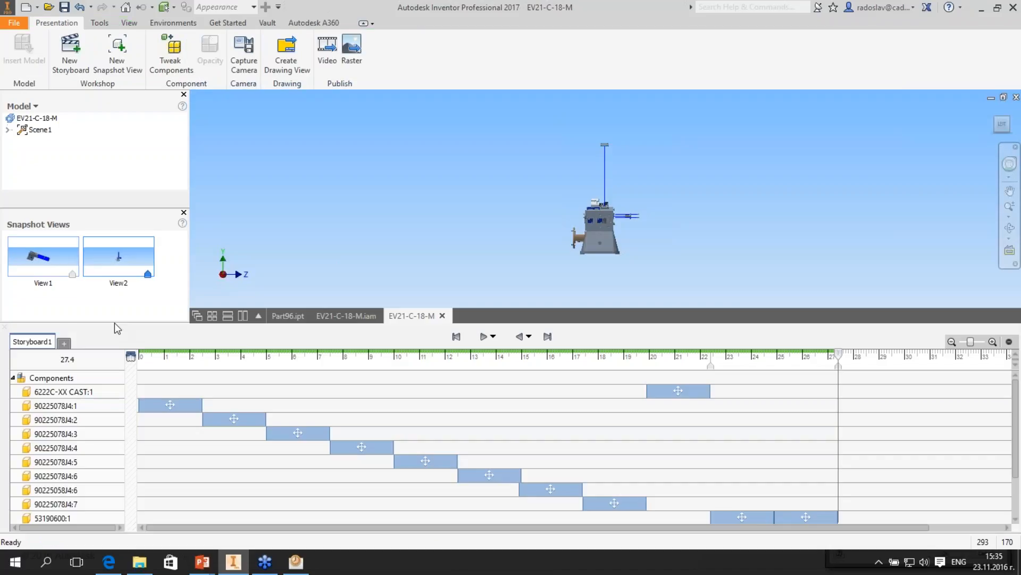
- Start a drawing view from snapshot View1 and save the presentation as EV21-C-18-M.ipn in the R2R3 folder
right_click(35, 255)
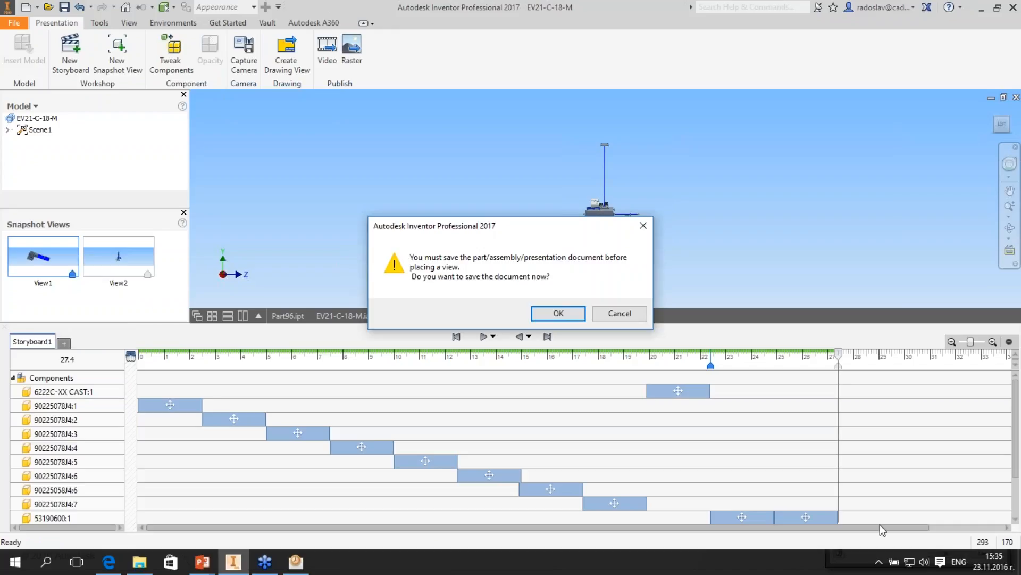
key("Return")
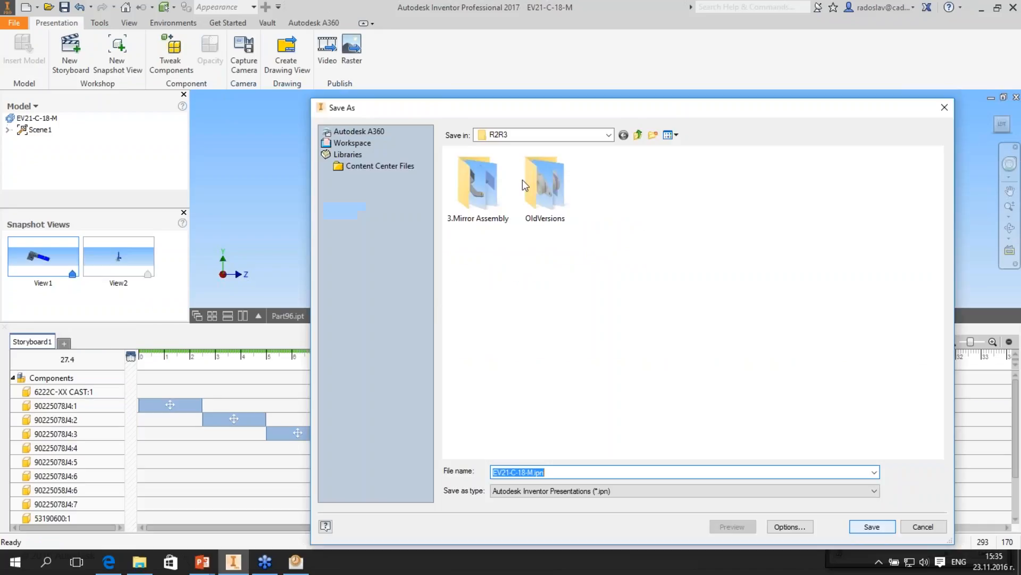
key("Return")
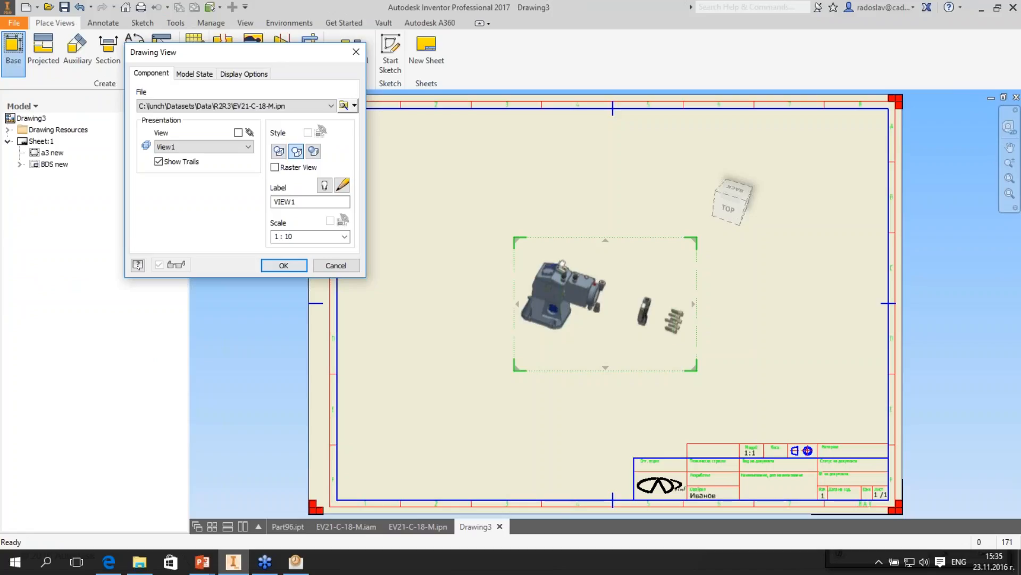
- Place drawing views of snapshots View1 and View2 side by side on the sheet at 1:10 scale with trails shown
key("Return")
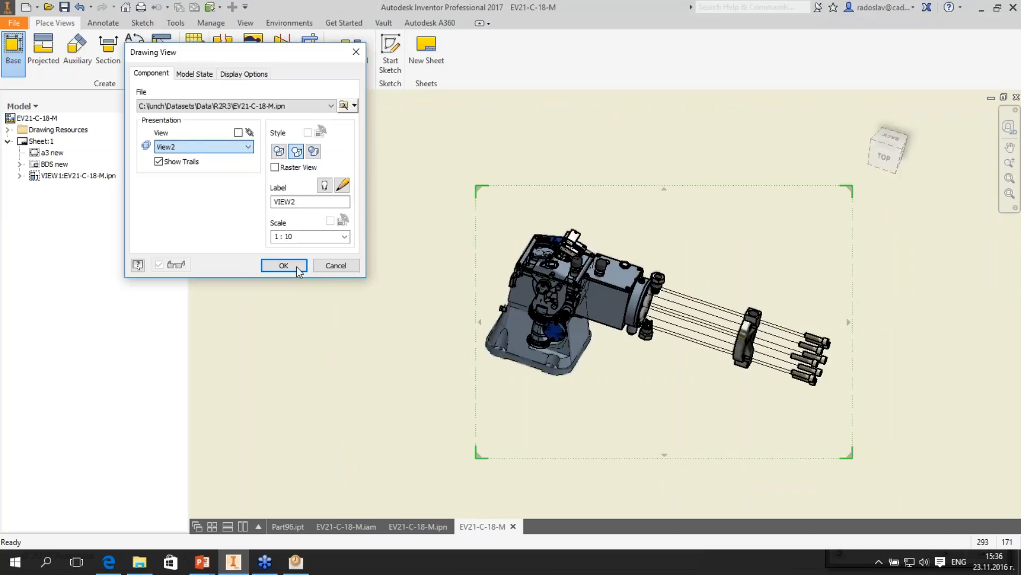
left_click(296, 267)
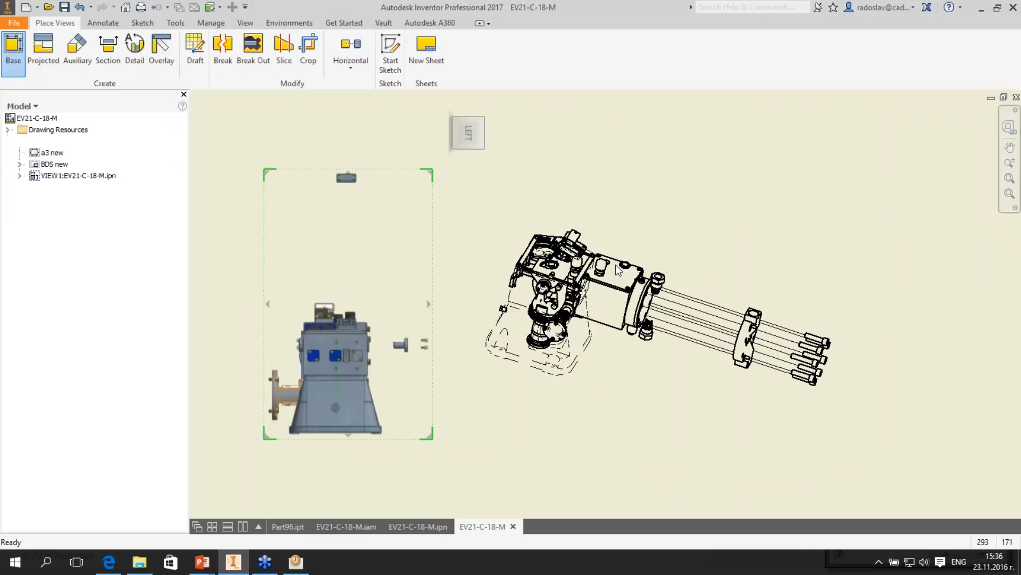
scroll(615, 264, "up", 2)
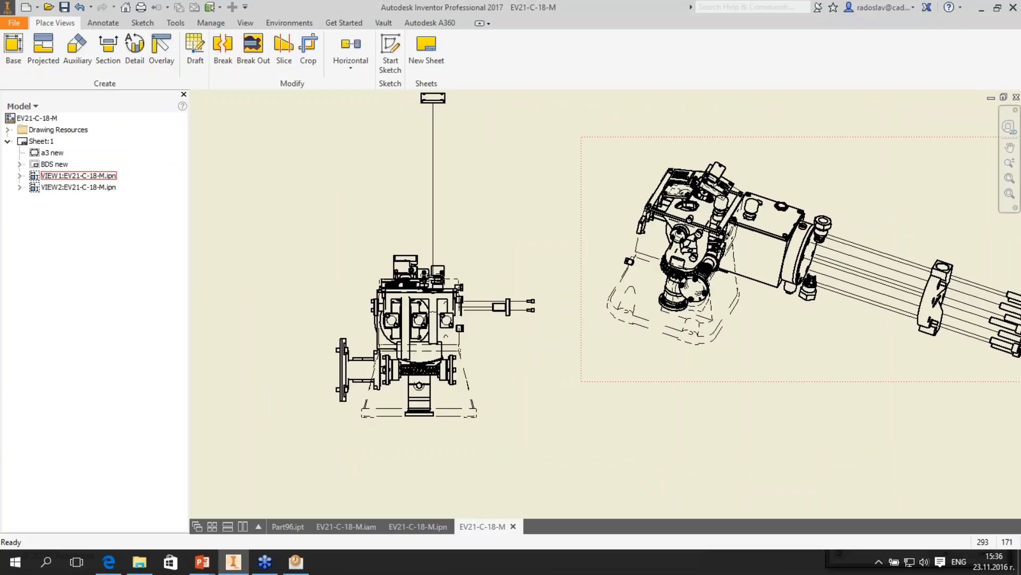
- Return to the EV21-C-18-M.ipn presentation and review the Publish to Raster Images options
left_click(418, 527)
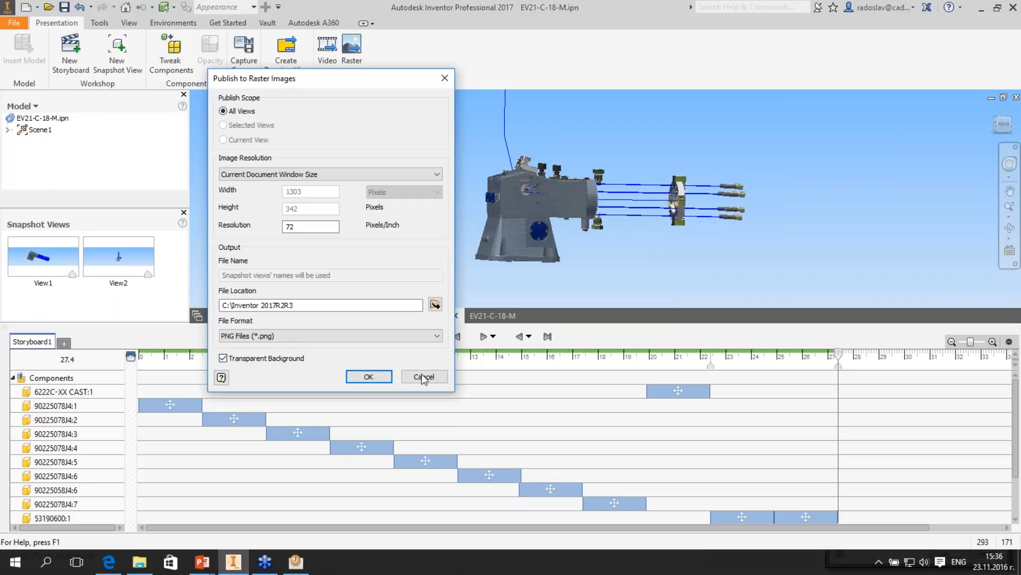
left_click(211, 566)
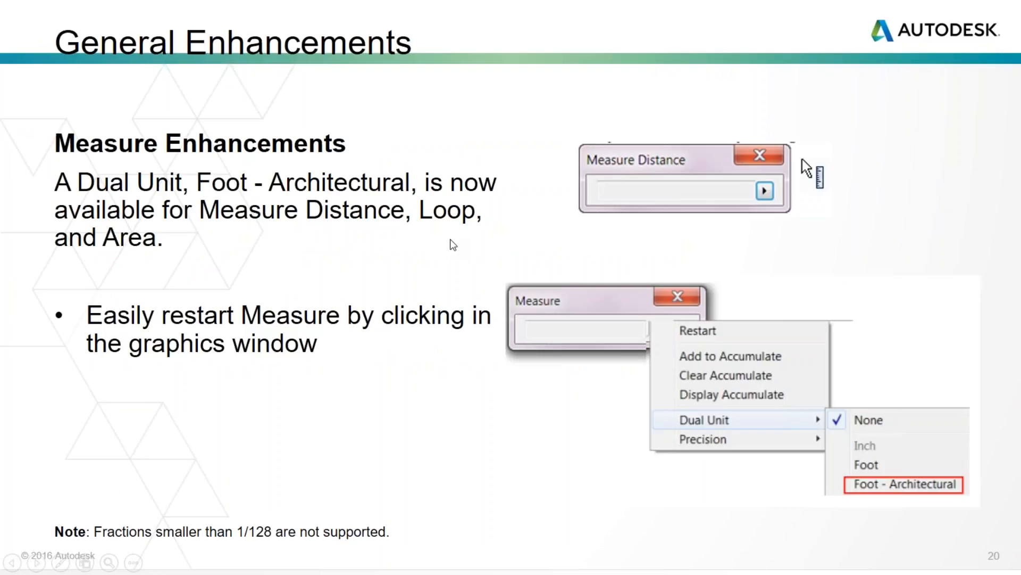
left_click(653, 307)
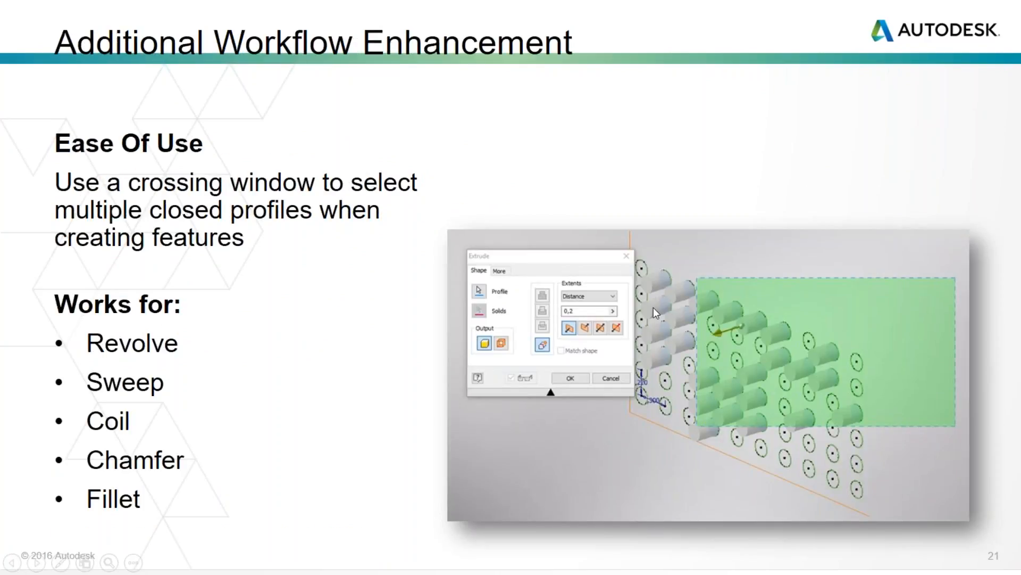
key("Left")
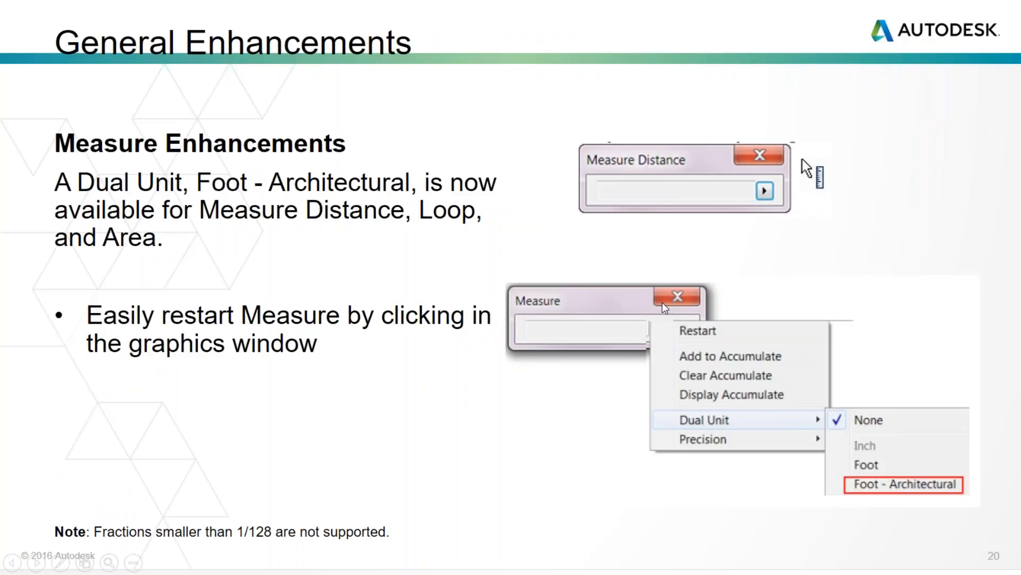
key("Right")
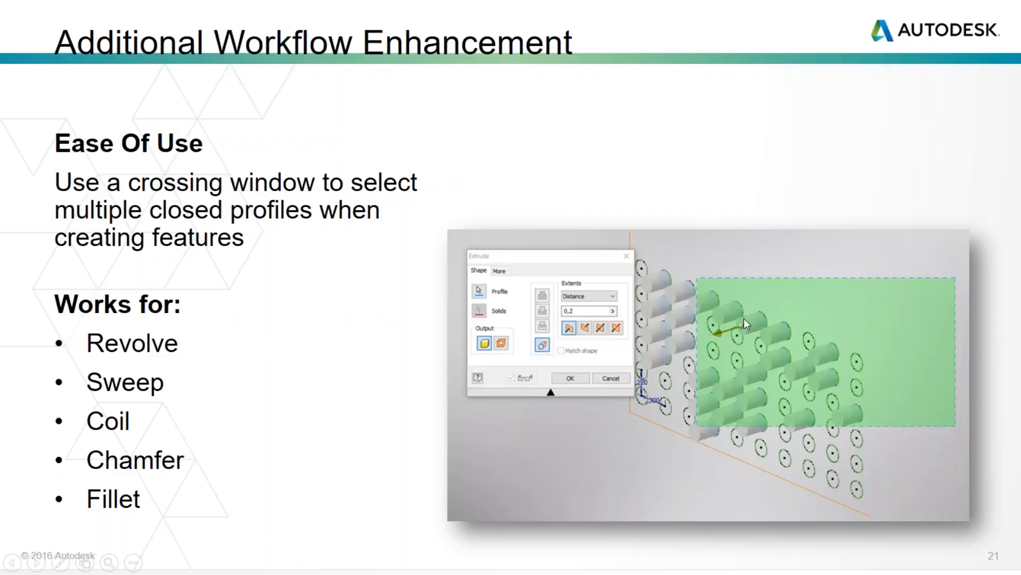
- Switch back to Inventor and close the EV21-C-18-M presentation and drawing documents
key("alt+Tab")
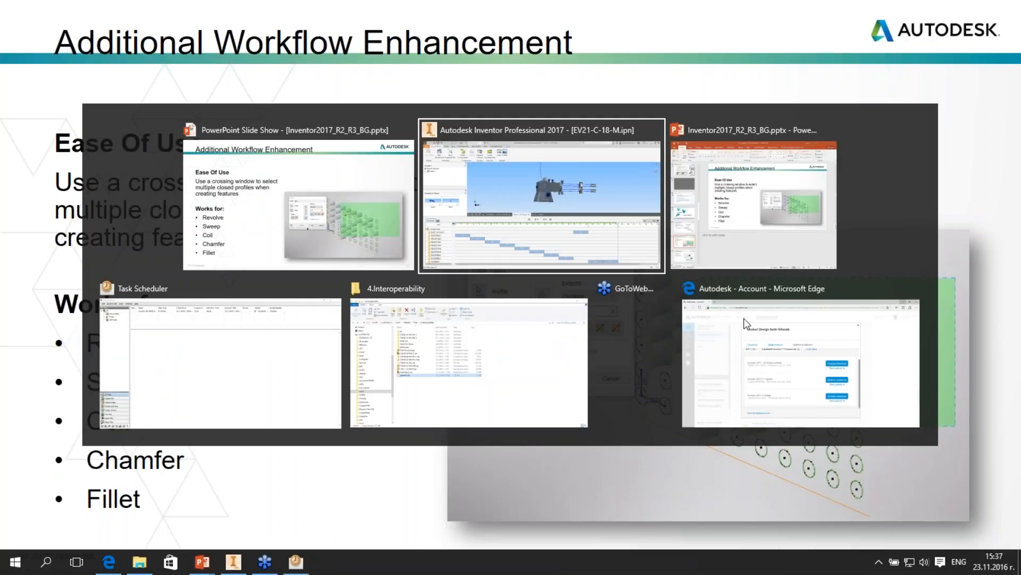
key("alt+Tab")
key("alt+Tab")
key("alt+Tab")
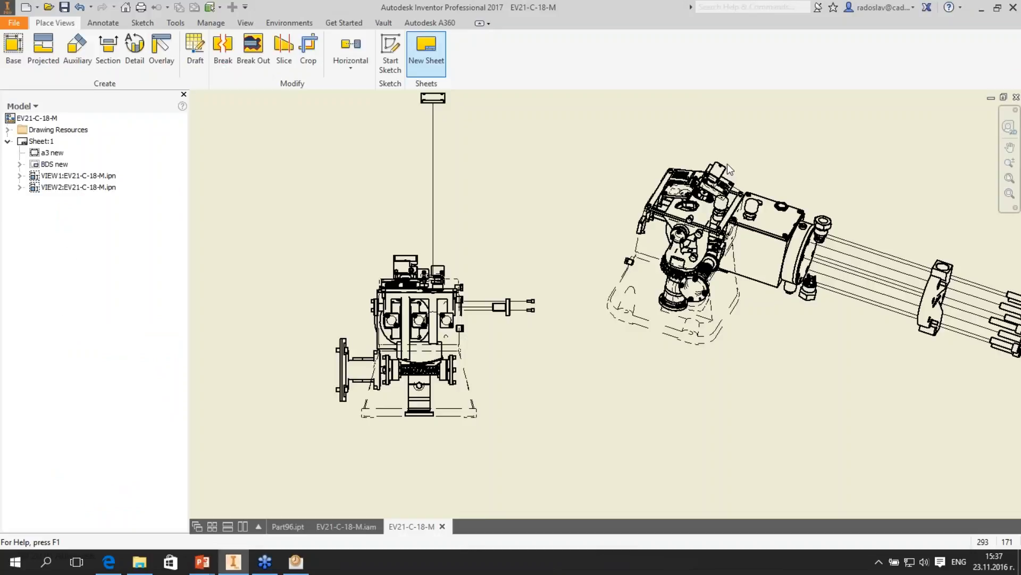
left_click(1016, 97)
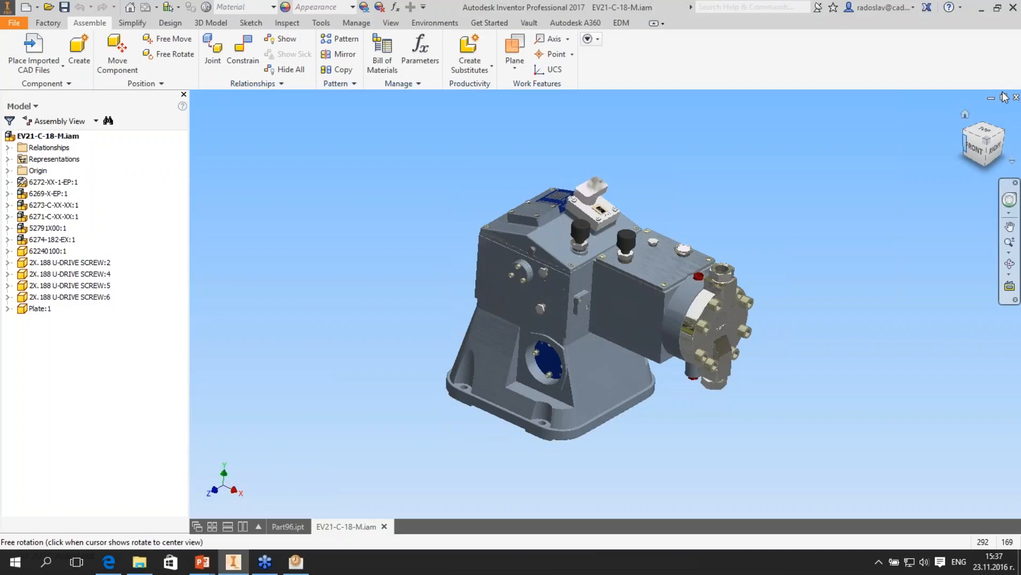
- Close the EV21-C-18-M.iam assembly and open the part select.ipt from the R2R3 folder
left_click(1016, 97)
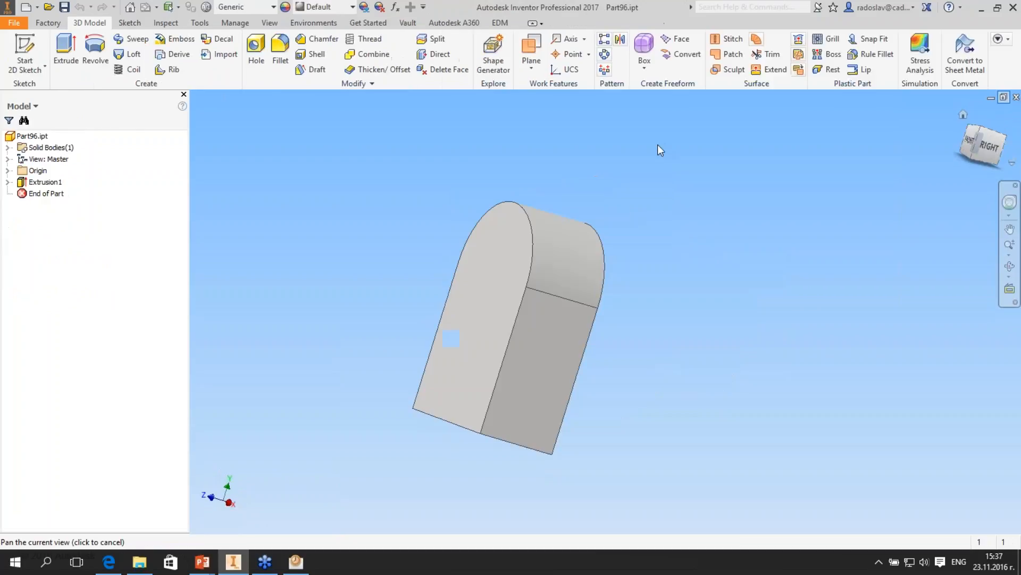
key("ctrl+o")
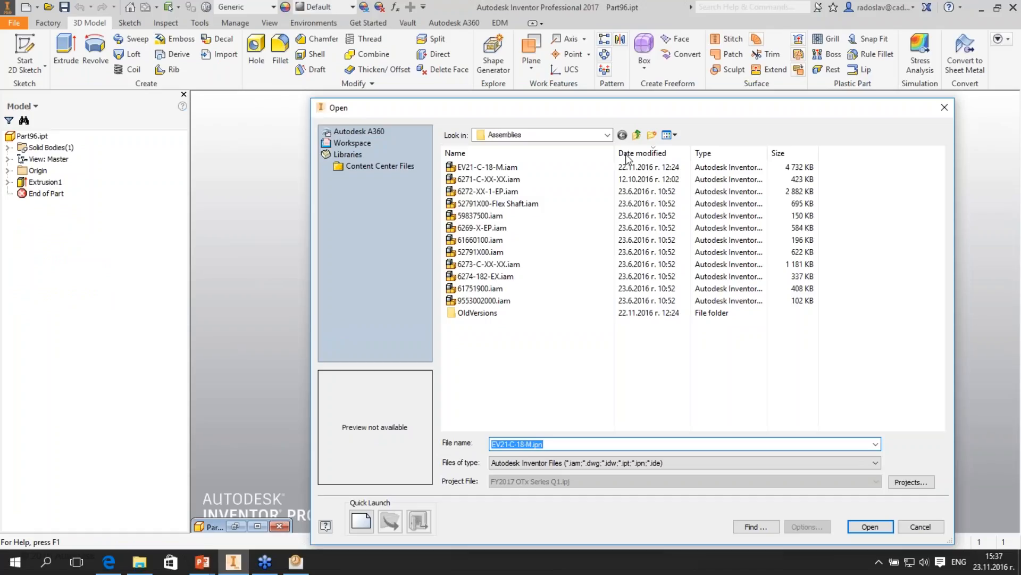
left_click(637, 135)
left_click(660, 276)
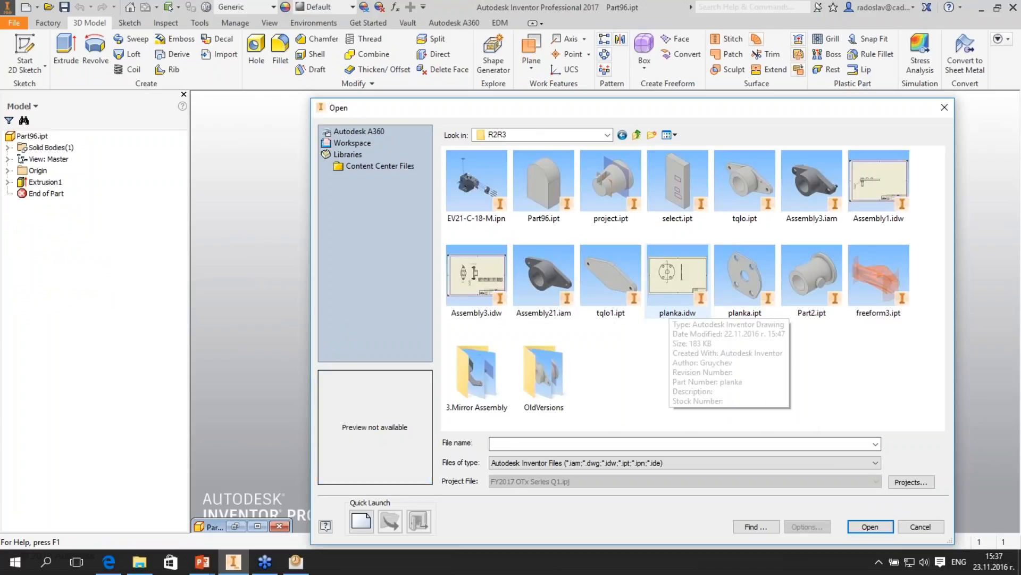
double_click(678, 183)
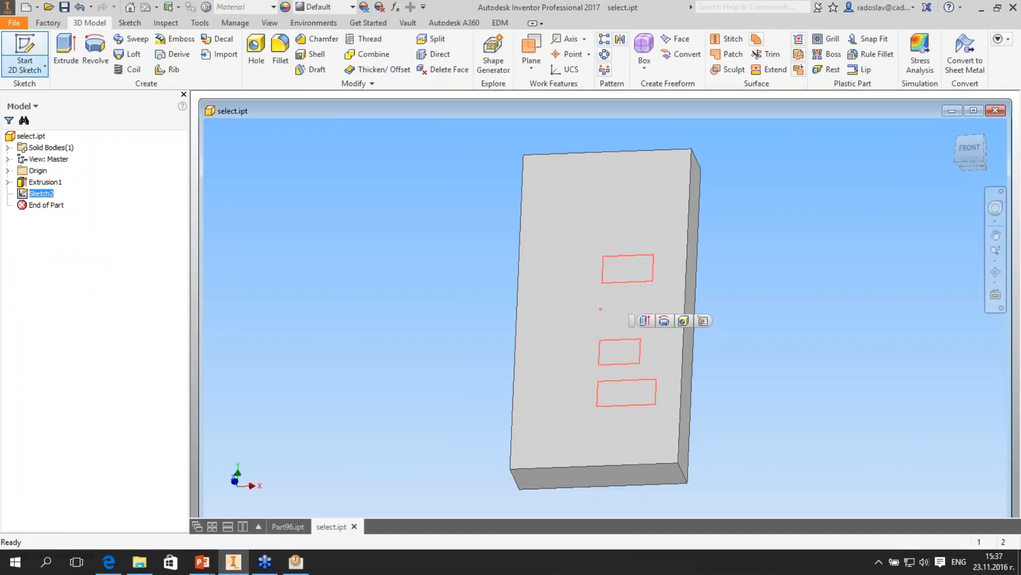
- Try an extrusion of all three sketched rectangles, selecting them together with a crossing window and pulling the distance to about 56 mm
left_click(645, 321)
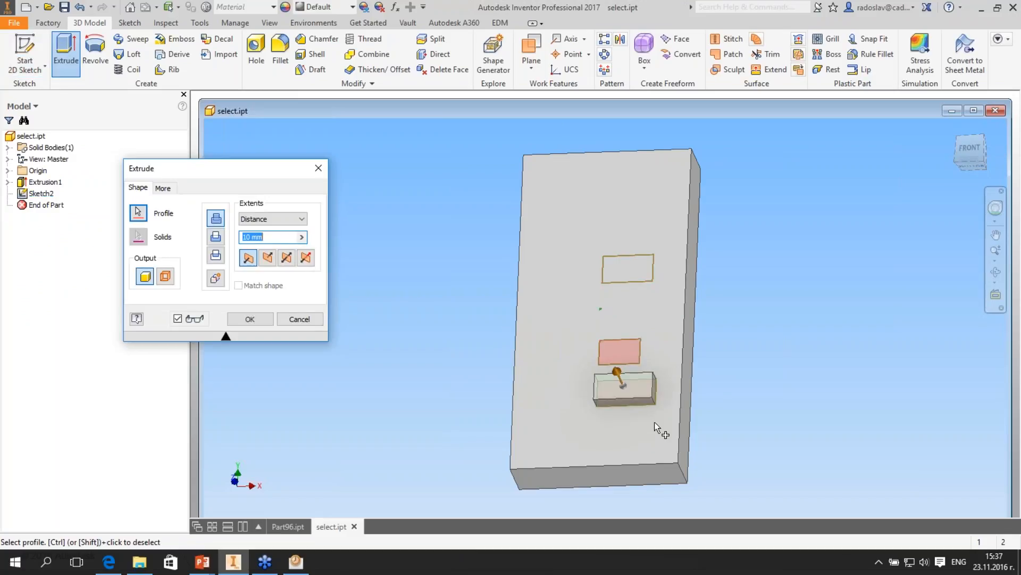
left_click(655, 423)
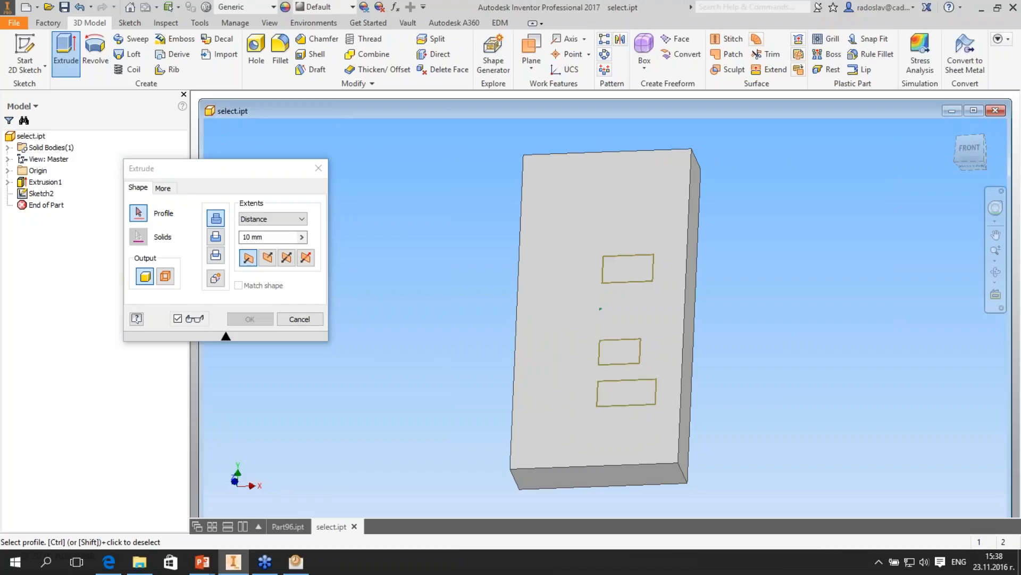
left_click_drag(671, 424, 575, 240)
left_click_drag(610, 331, 595, 299)
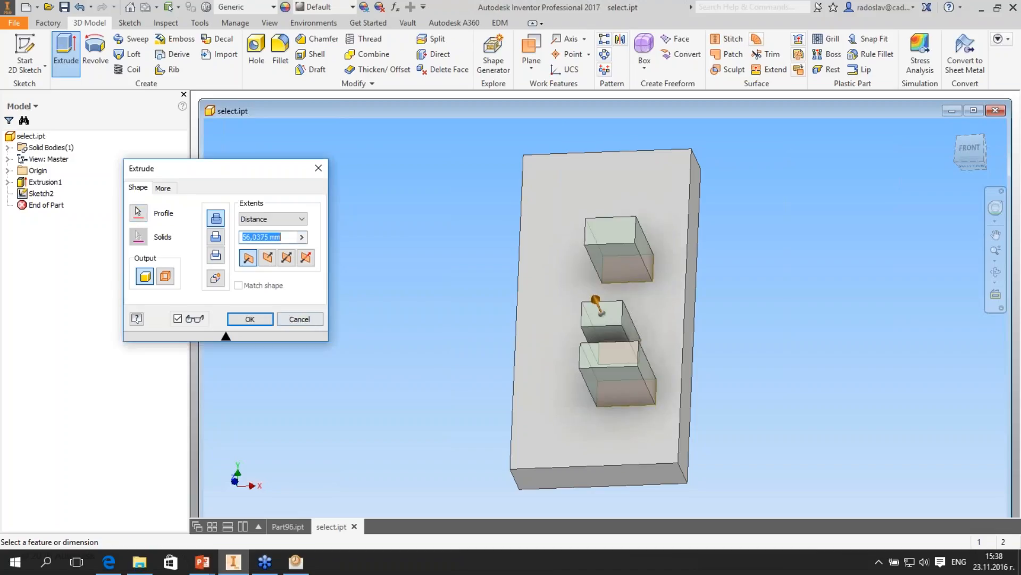
- Try a full Revolve cut of the three window-selected rectangles about the upper rectangle's left edge
left_click(96, 51)
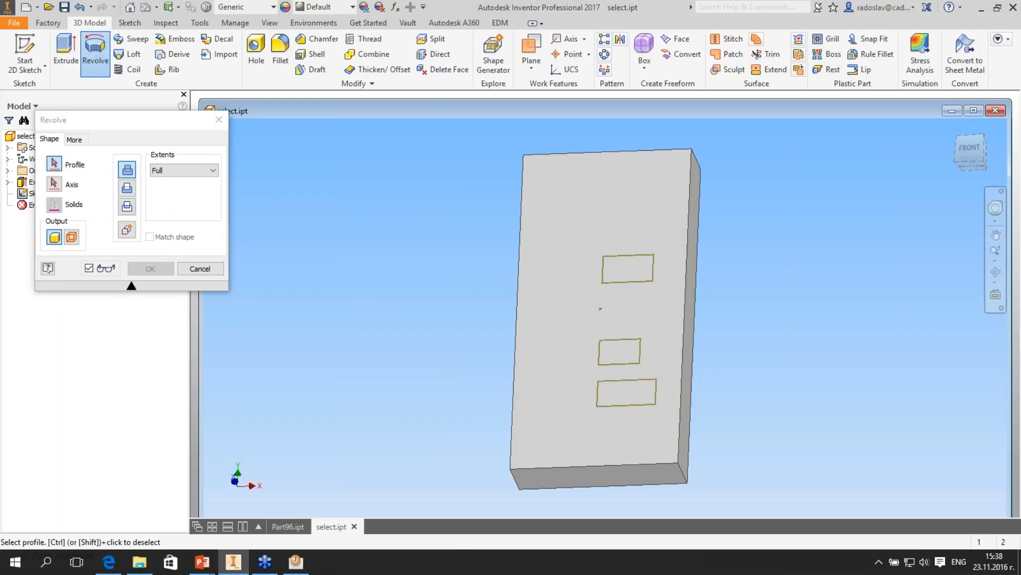
left_click_drag(672, 425, 574, 240)
left_click(54, 184)
left_click(603, 270)
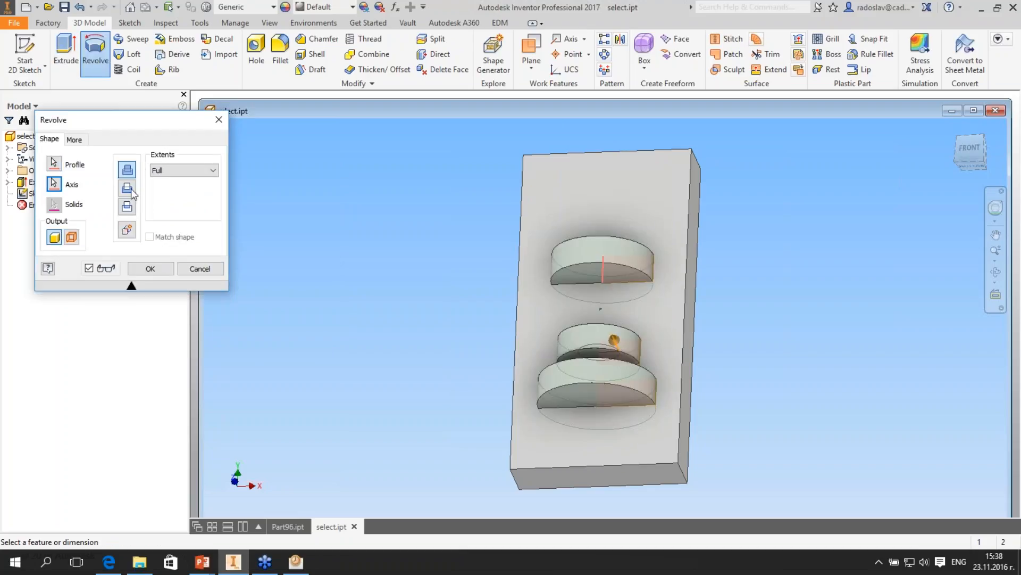
left_click(128, 188)
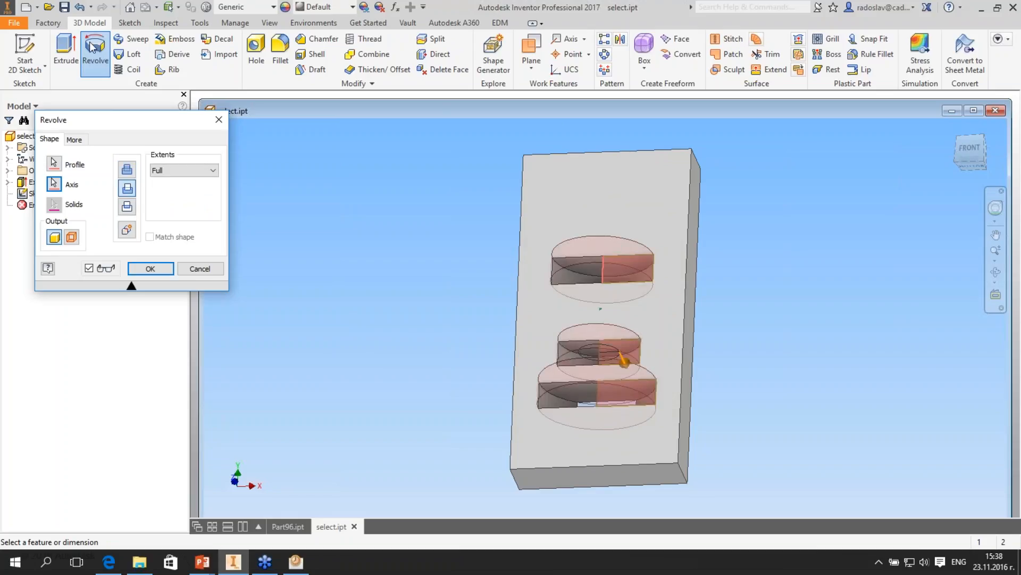
left_click(150, 268)
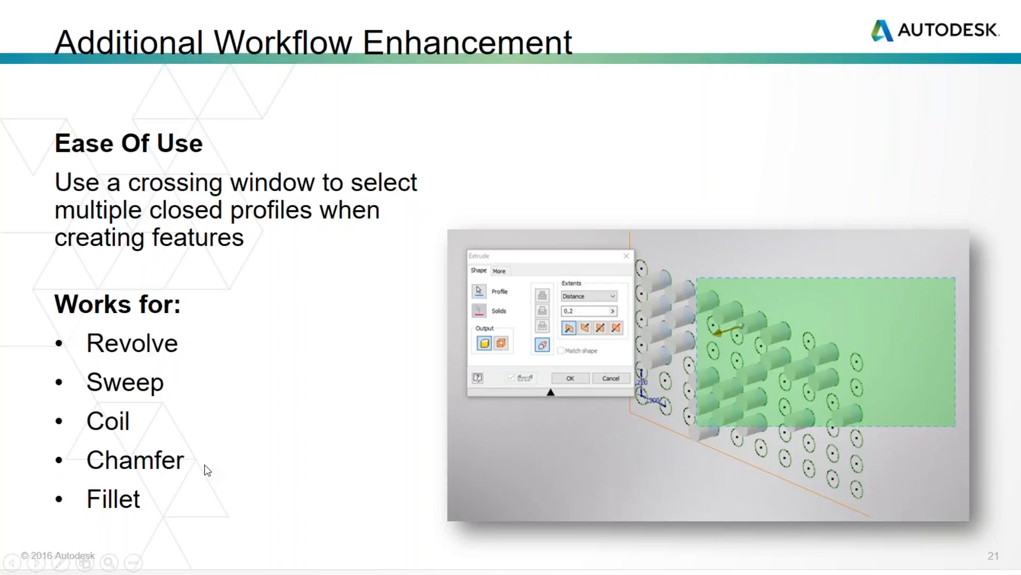
- Open the 3D PDF.iam assembly in place of select.ipt and expand its representations
left_click(688, 301)
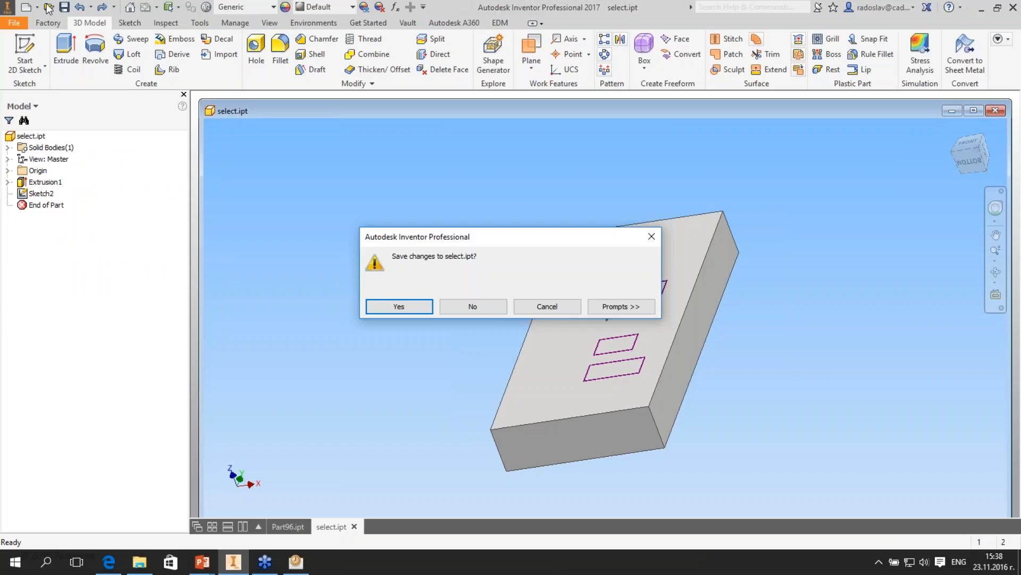
left_click(47, 7)
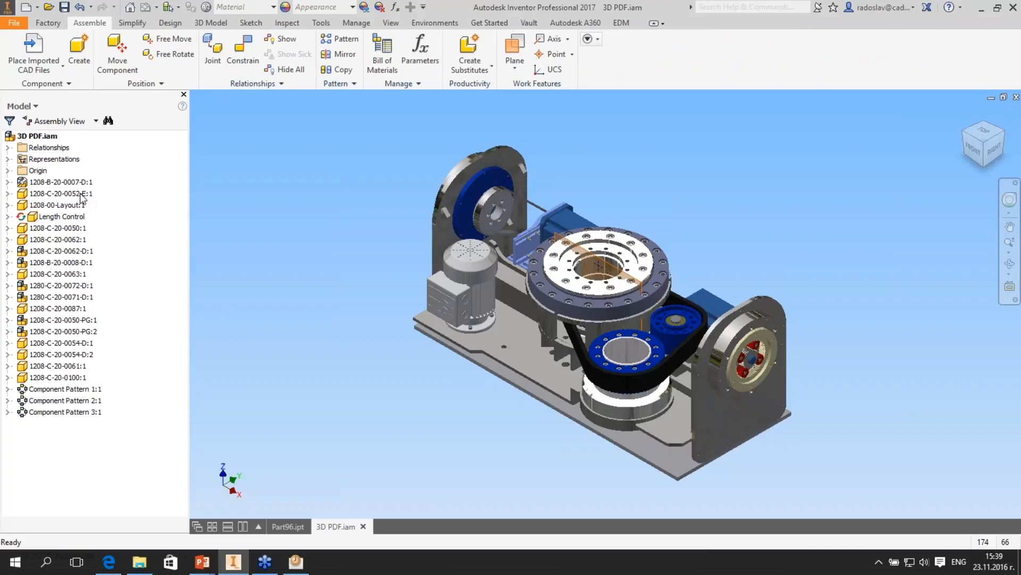
left_click(7, 159)
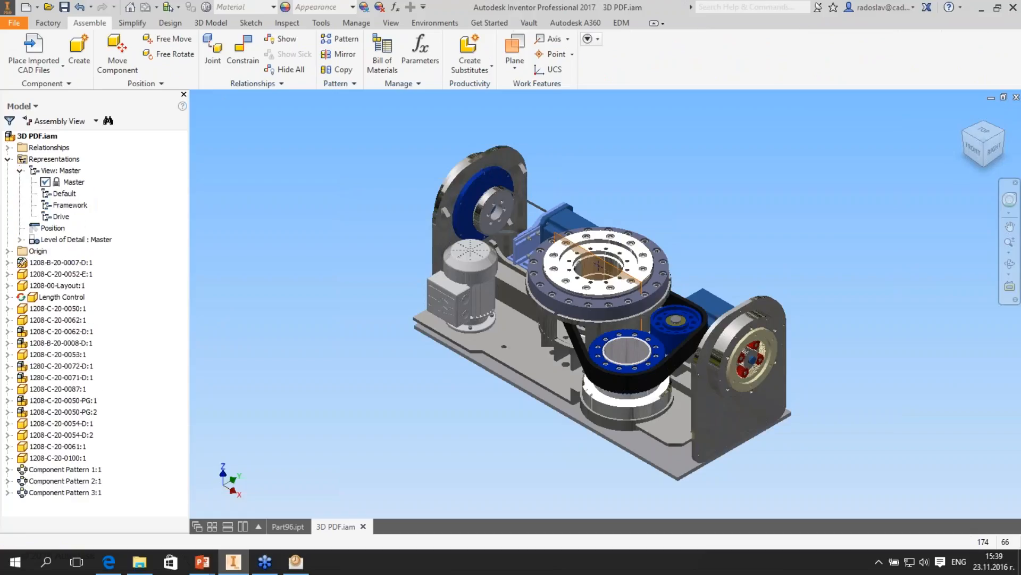
- Compare the Framework and Drive design view representations and look at the options available for the Length Control component
double_click(71, 205)
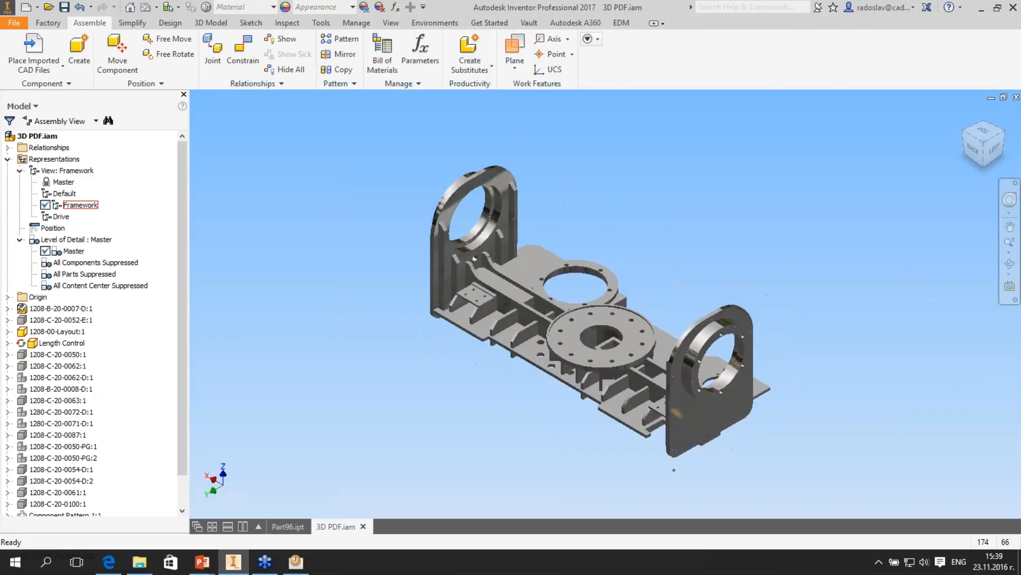
double_click(67, 216)
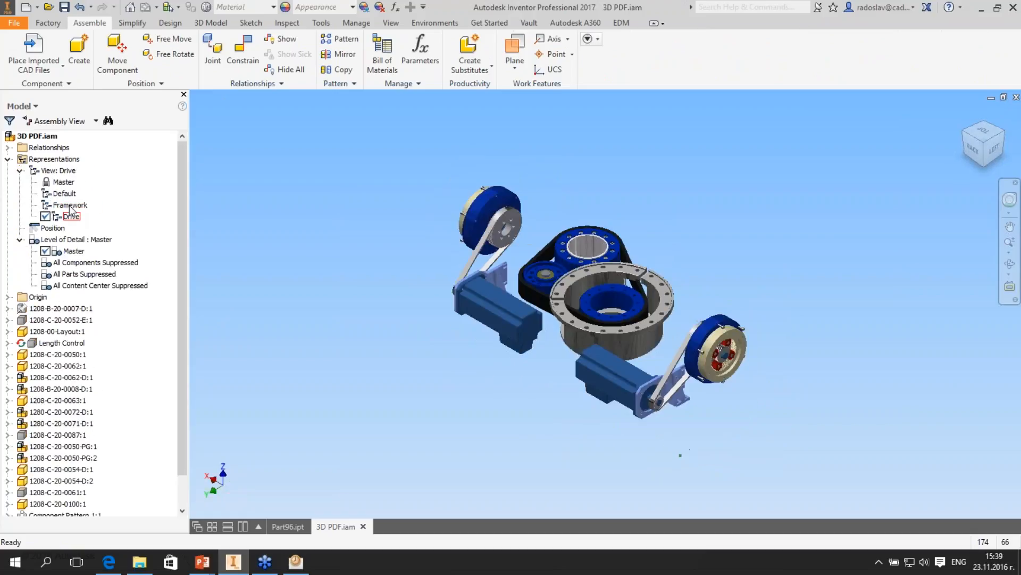
double_click(69, 205)
left_click(61, 217)
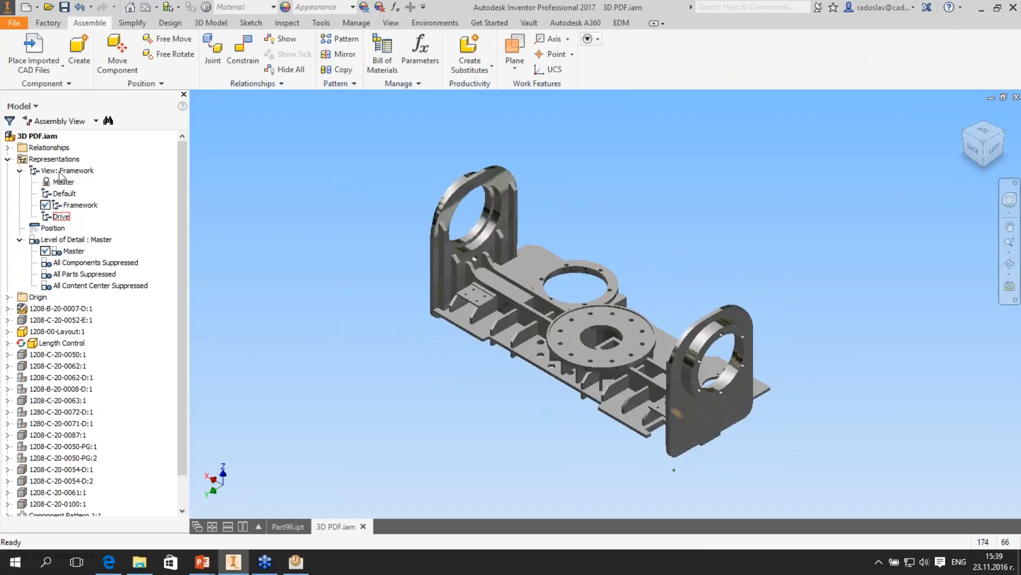
left_click(58, 343)
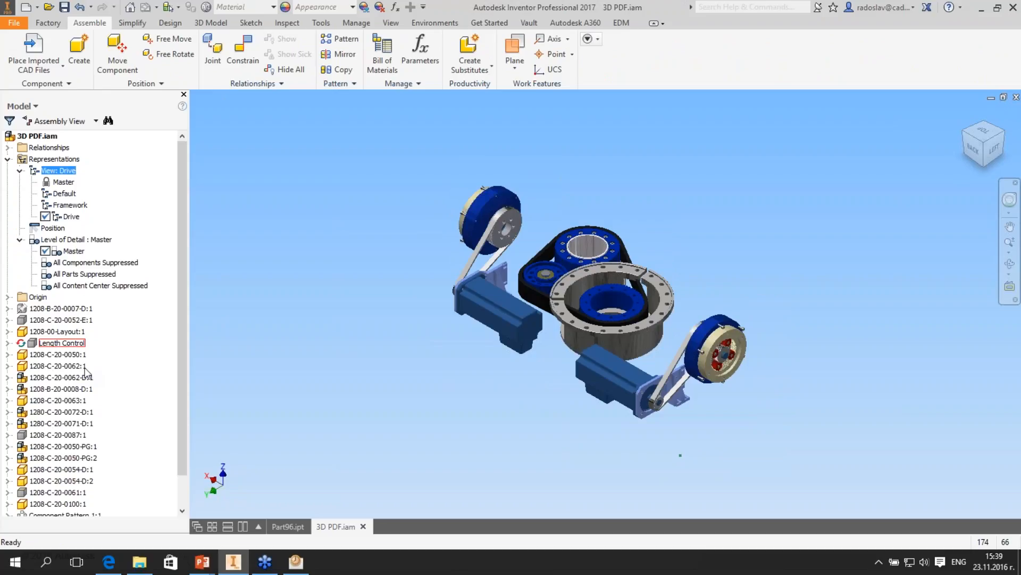
right_click(58, 343)
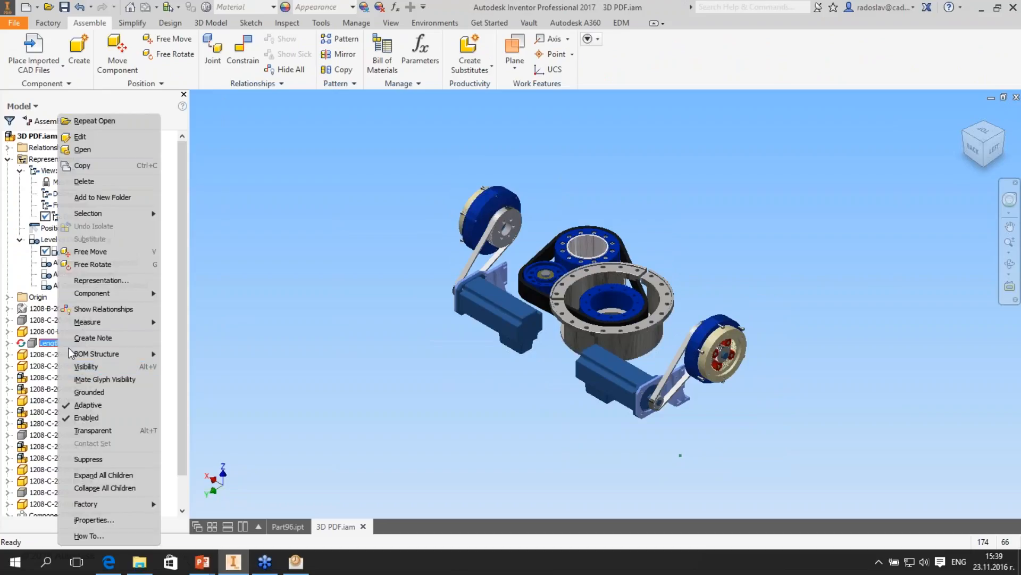
right_click(40, 355)
key("Escape")
double_click(69, 204)
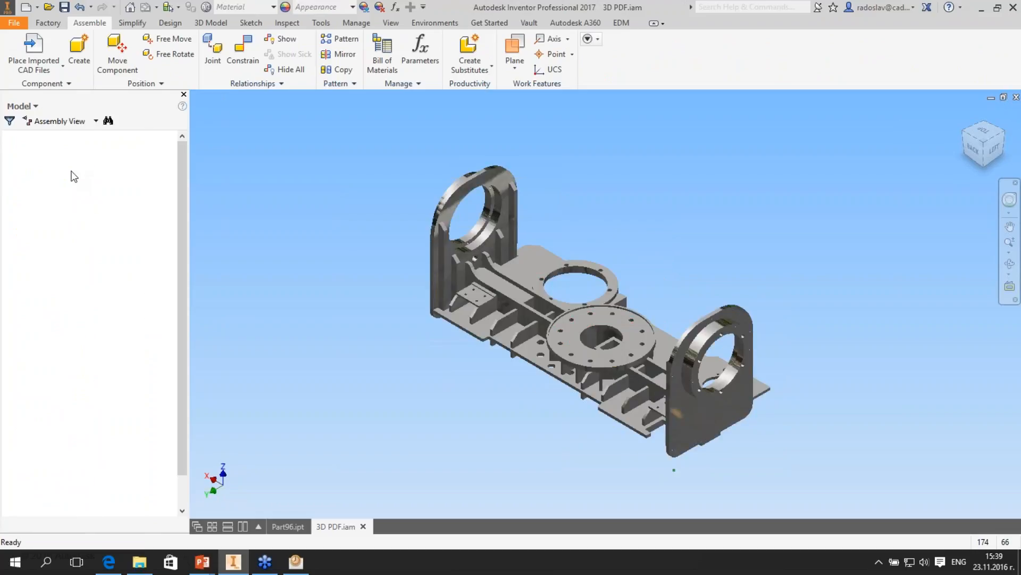
- Create a new design view representation from Master and give the frame component 1208-B-20-0007-D:1 a blue appearance
right_click(75, 169)
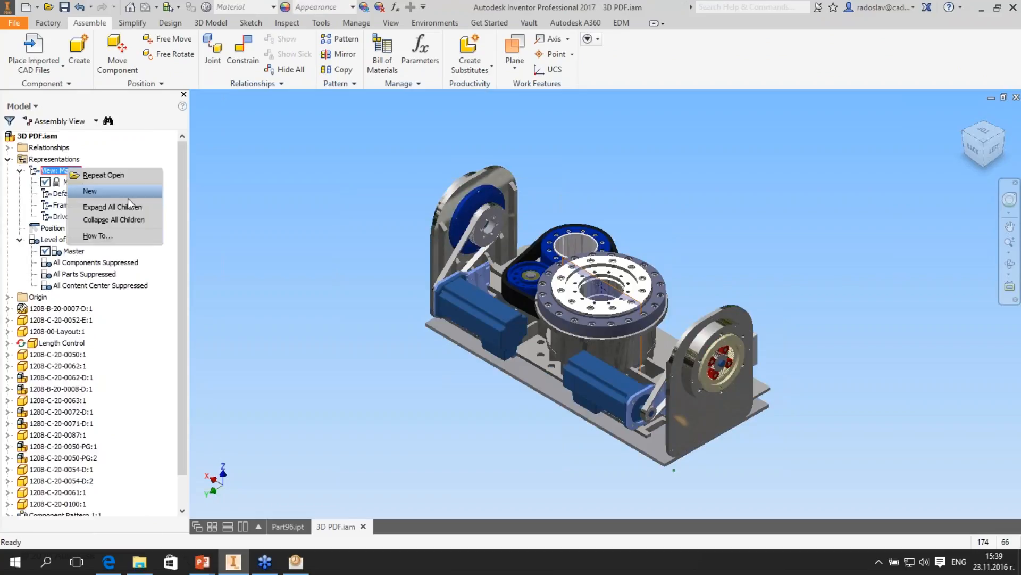
left_click(127, 198)
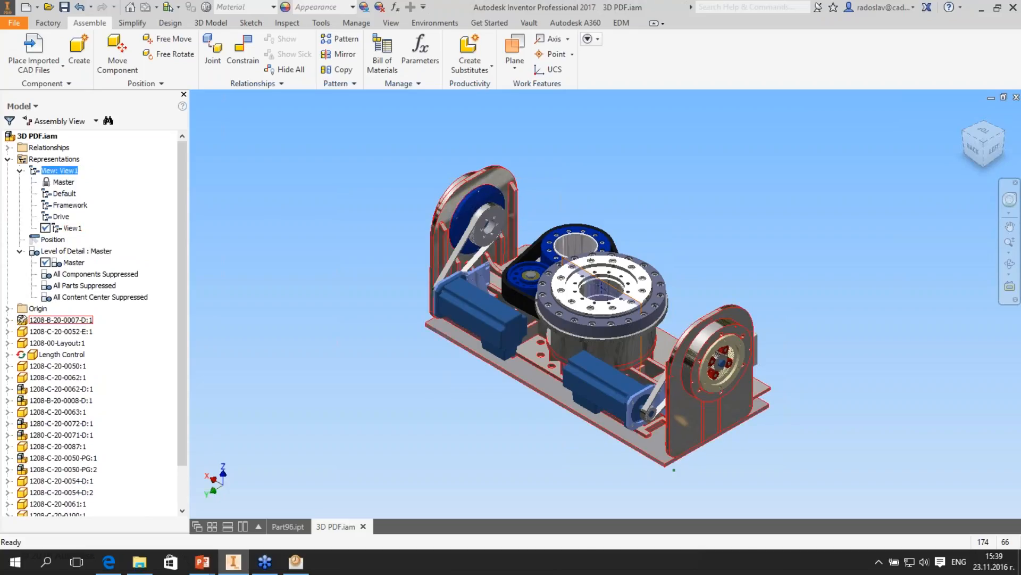
left_click(61, 319)
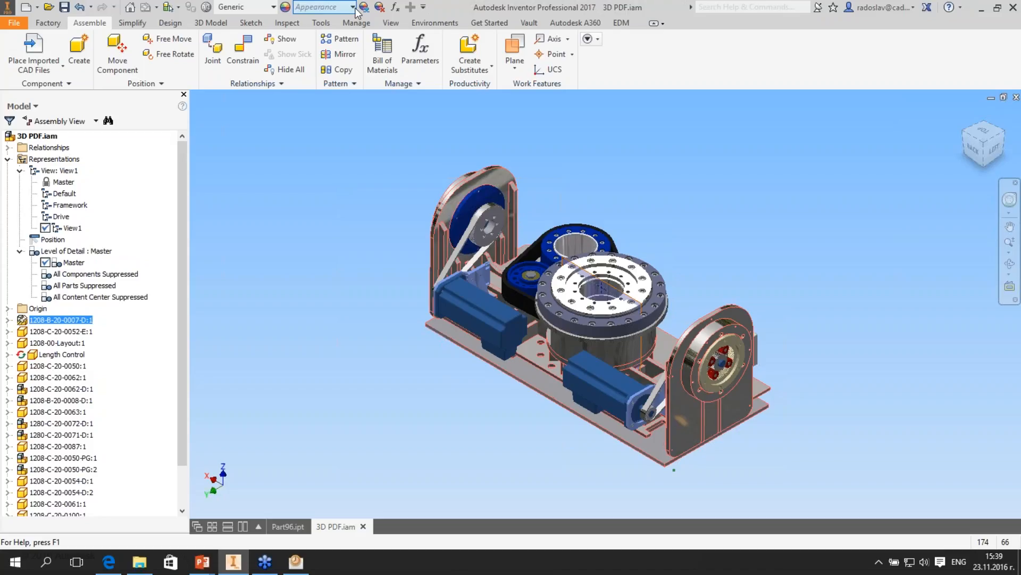
left_click(331, 275)
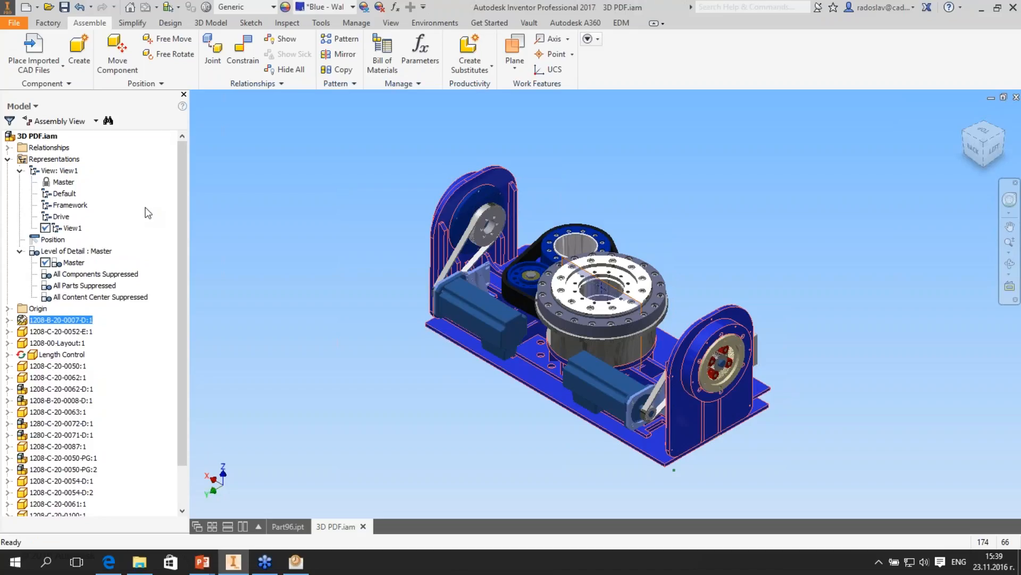
key("Escape")
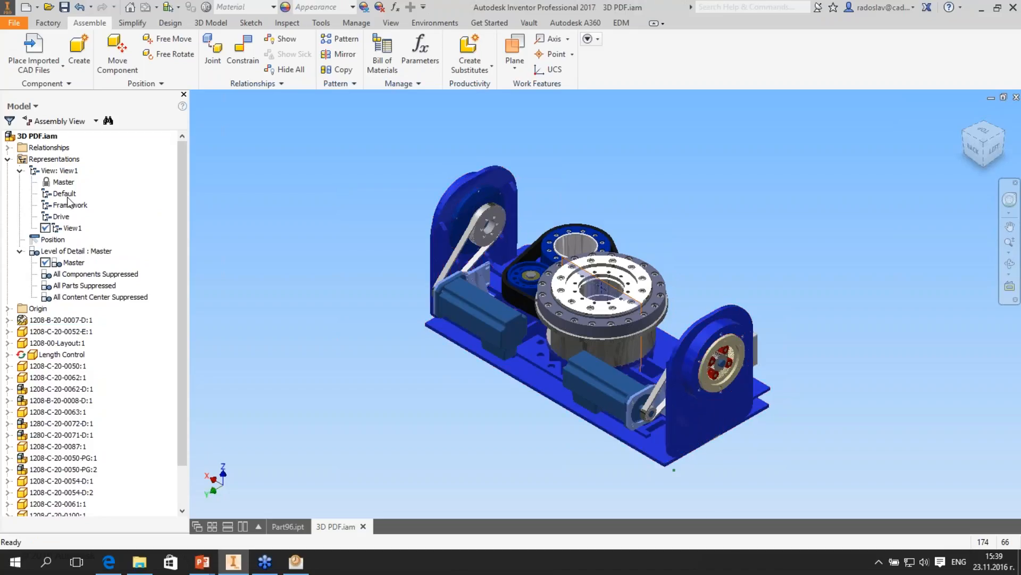
- Switch to the Master design view representation for comparison and undo the switch to return to View1
double_click(65, 194)
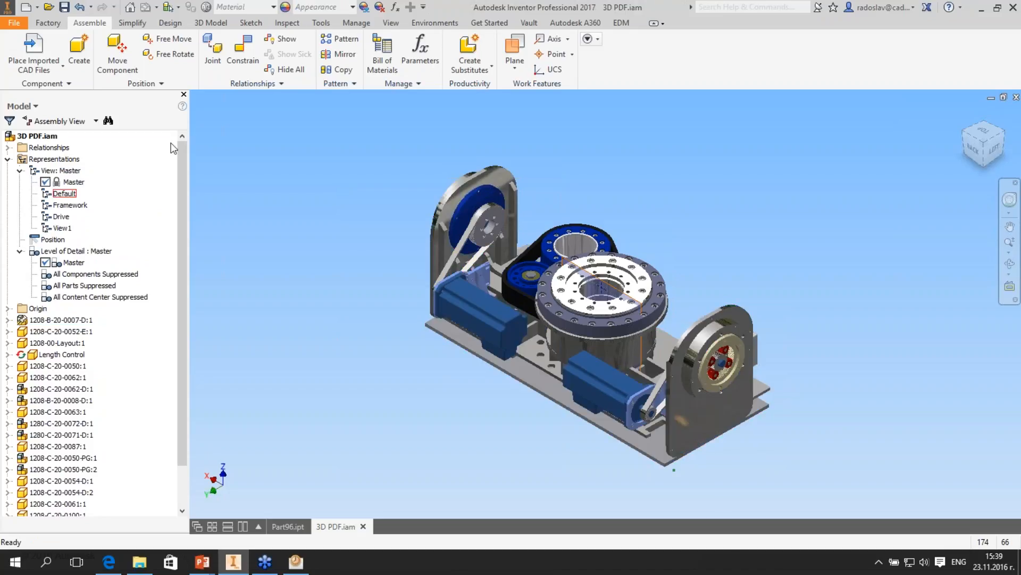
left_click(79, 7)
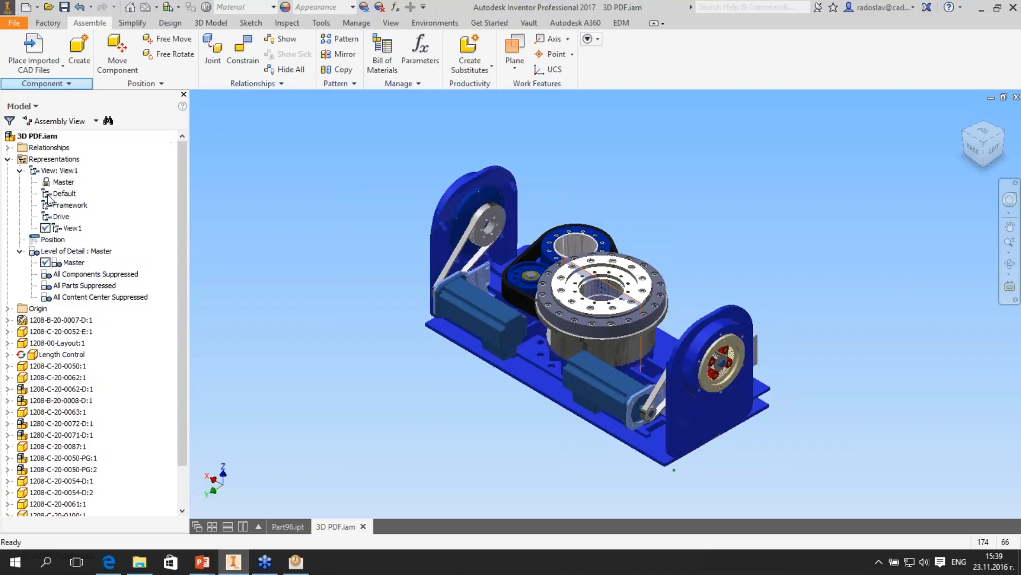
- Start a 3D PDF export of the assembly and review its attachments and STEP file options
left_click(14, 22)
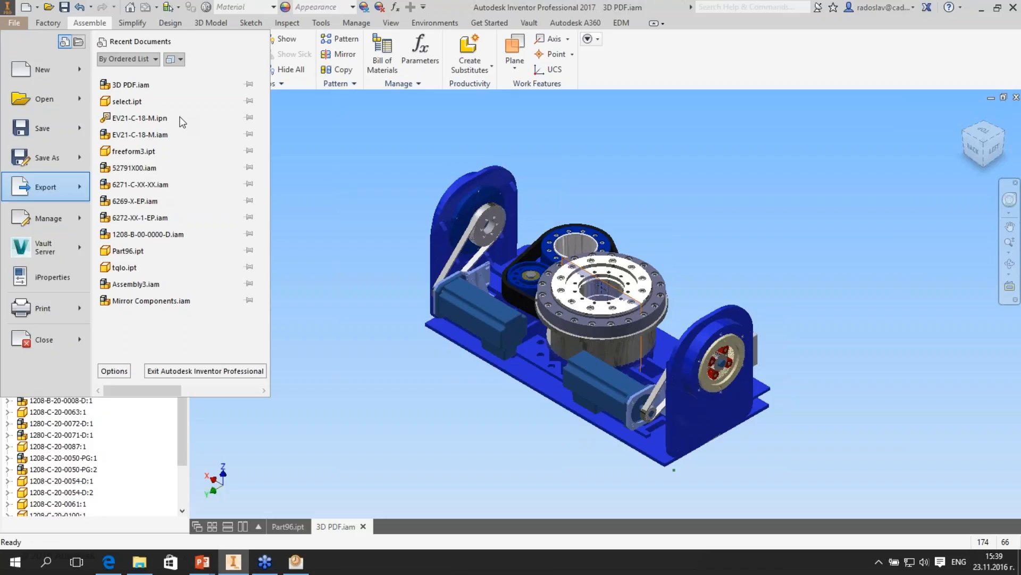
left_click(484, 129)
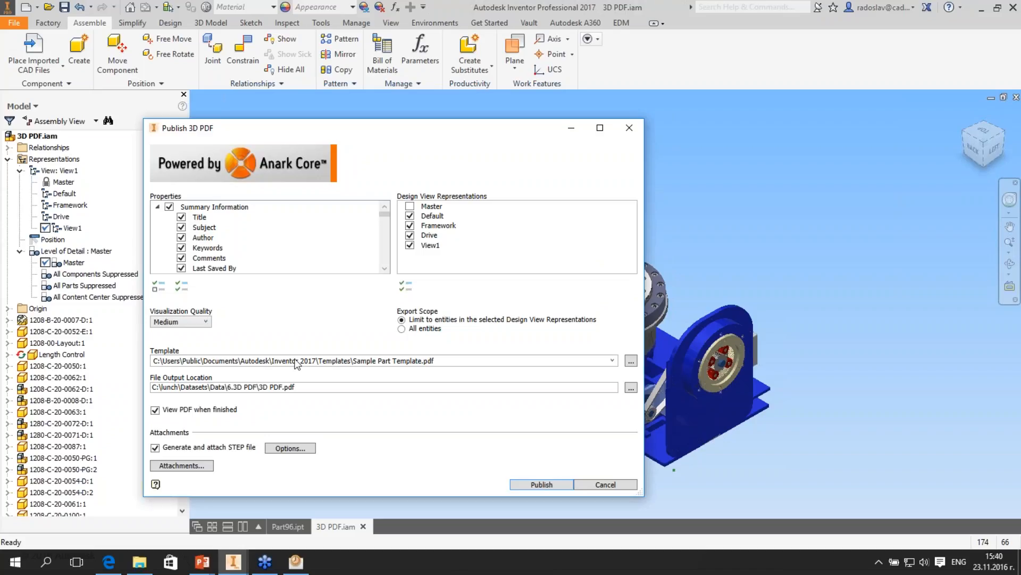
left_click_drag(314, 128, 311, 104)
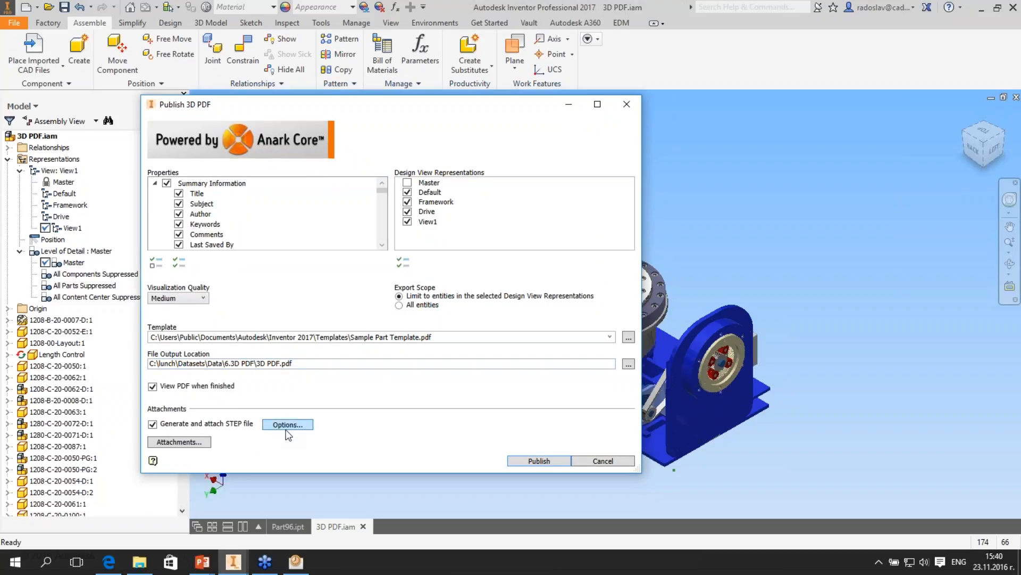
left_click(199, 442)
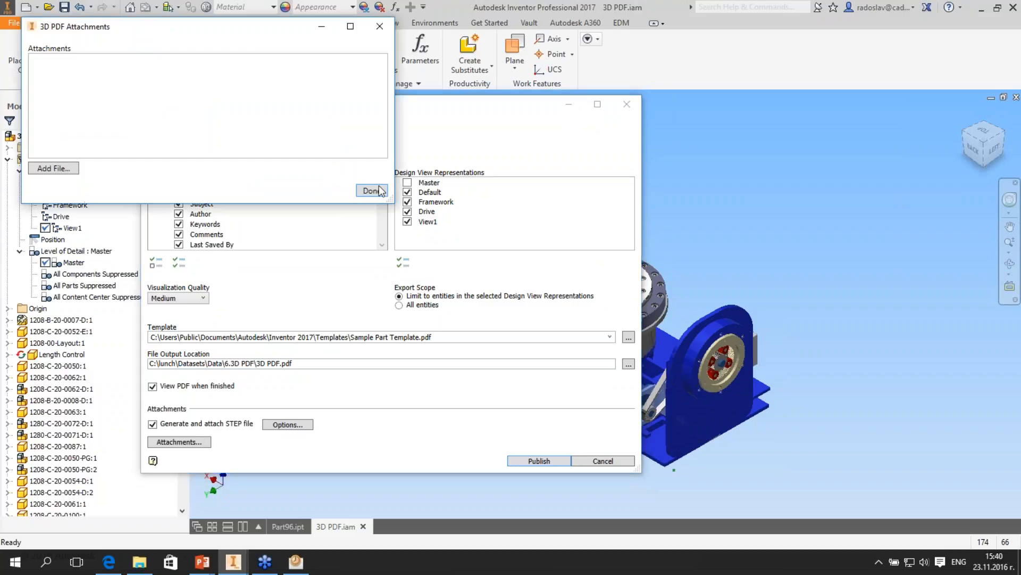
left_click(288, 424)
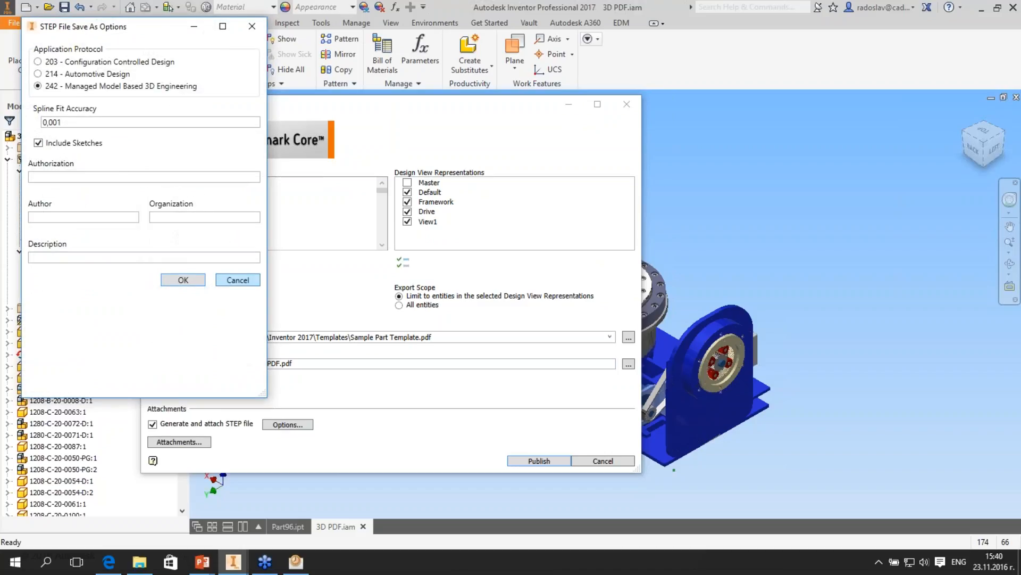
left_click(238, 280)
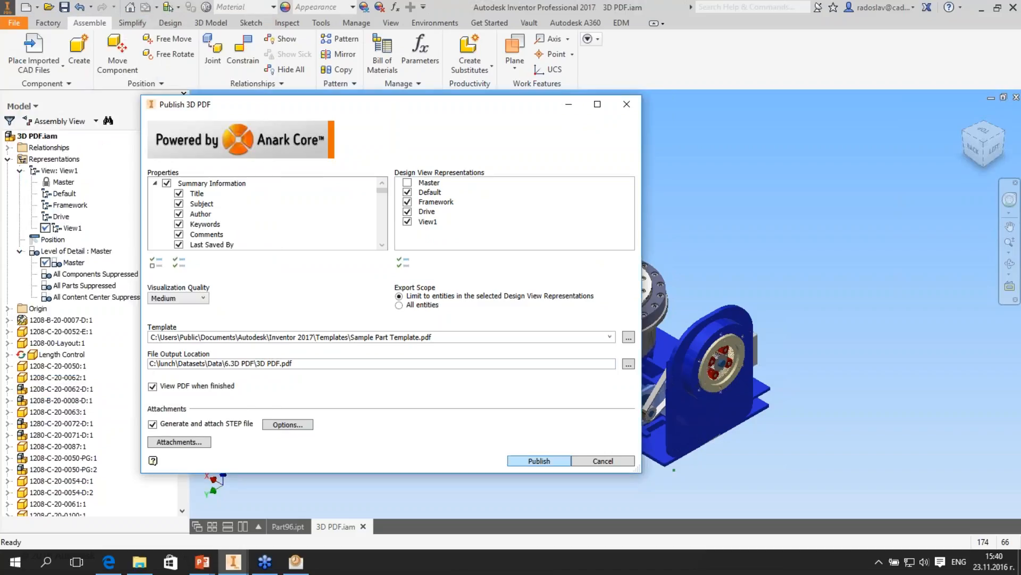
- Publish the assembly as 3D PDF.pdf, overwriting the existing output file
key("Return")
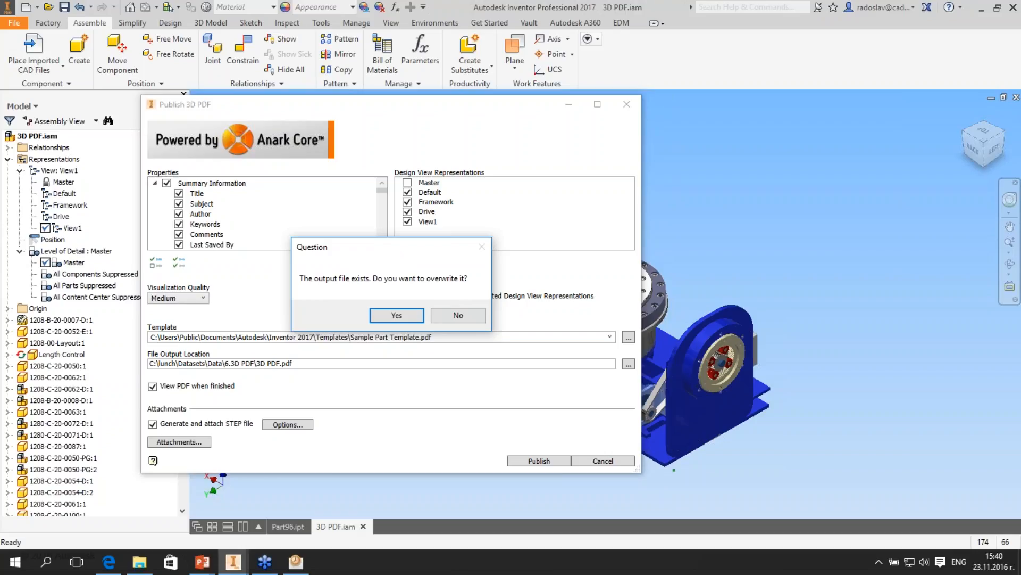
key("Return")
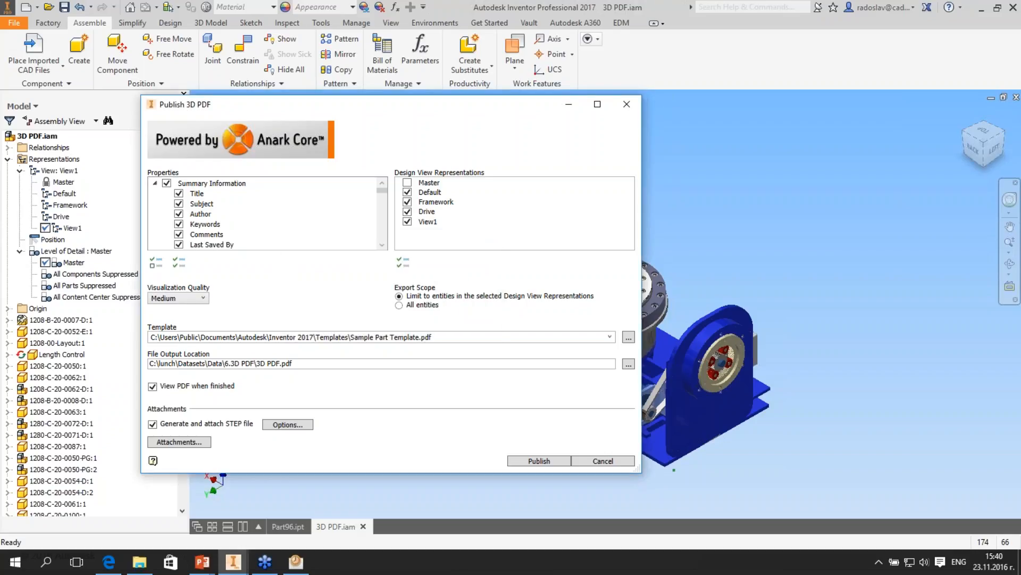
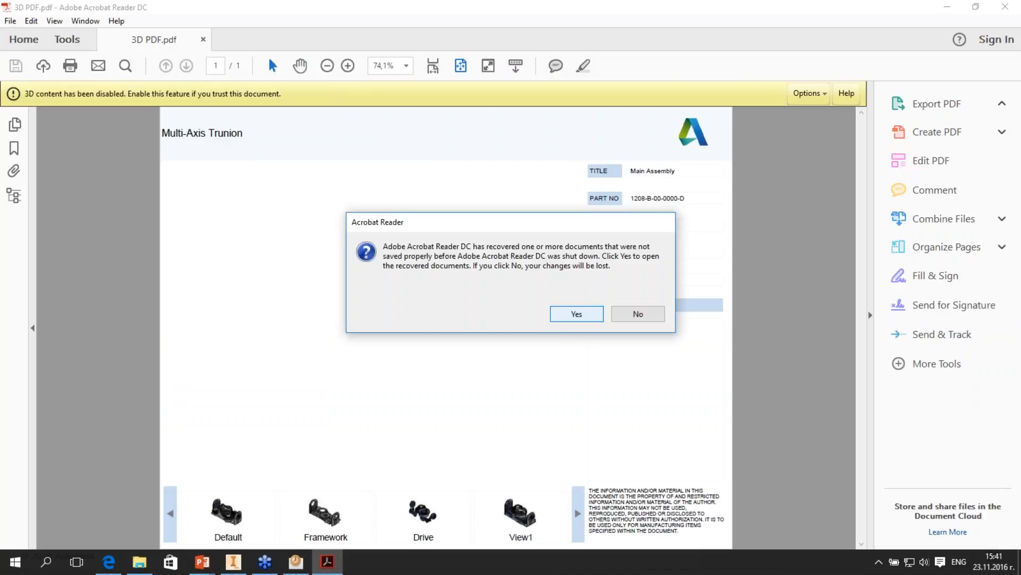
- Open the recovered documents, activate the 3D model in the PDF, and inspect its Drive, View1 and Default views
left_click(576, 314)
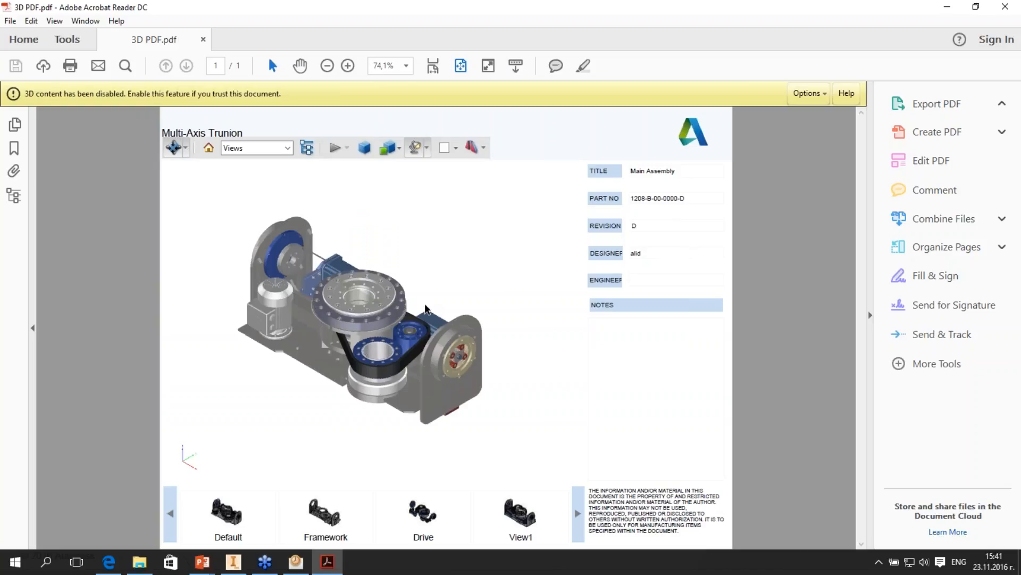
left_click_drag(425, 304, 453, 277)
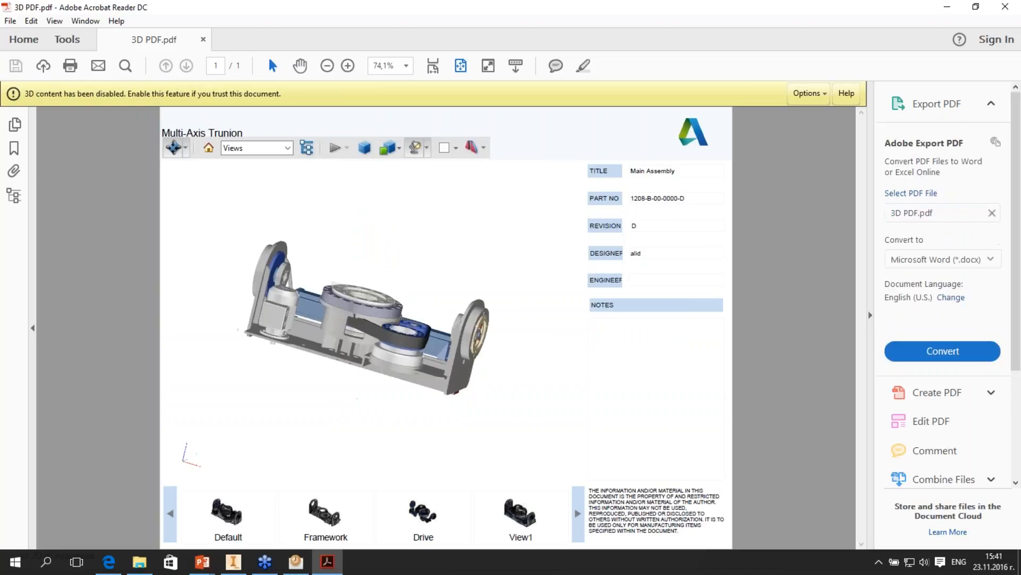
left_click(424, 513)
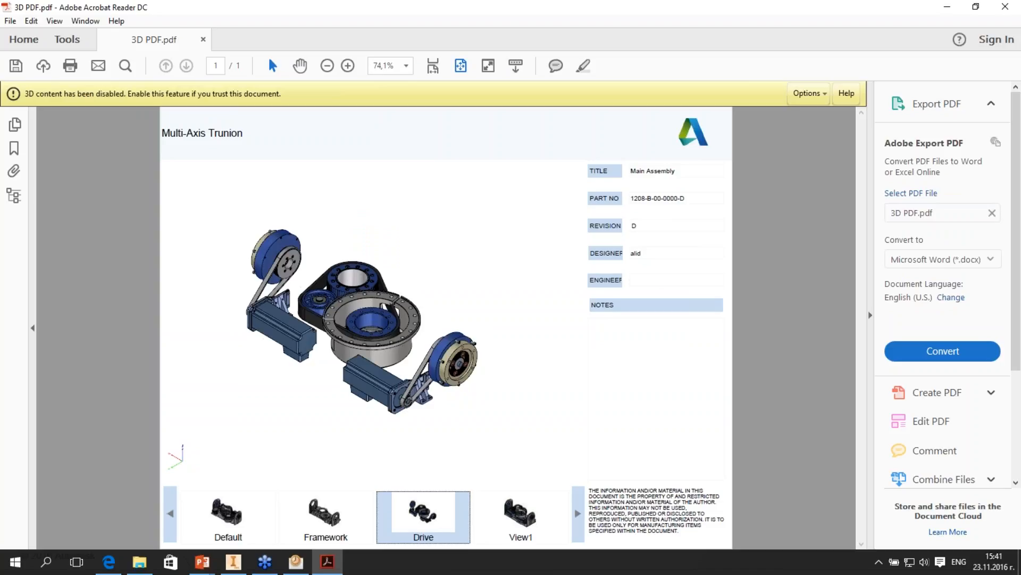
left_click(520, 513)
left_click_drag(324, 346, 355, 317)
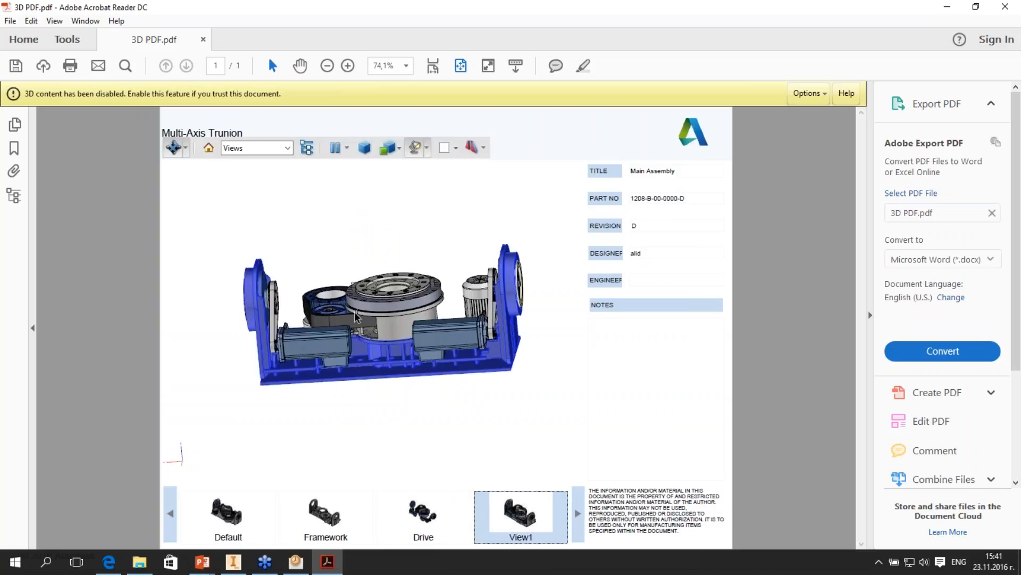
left_click(228, 513)
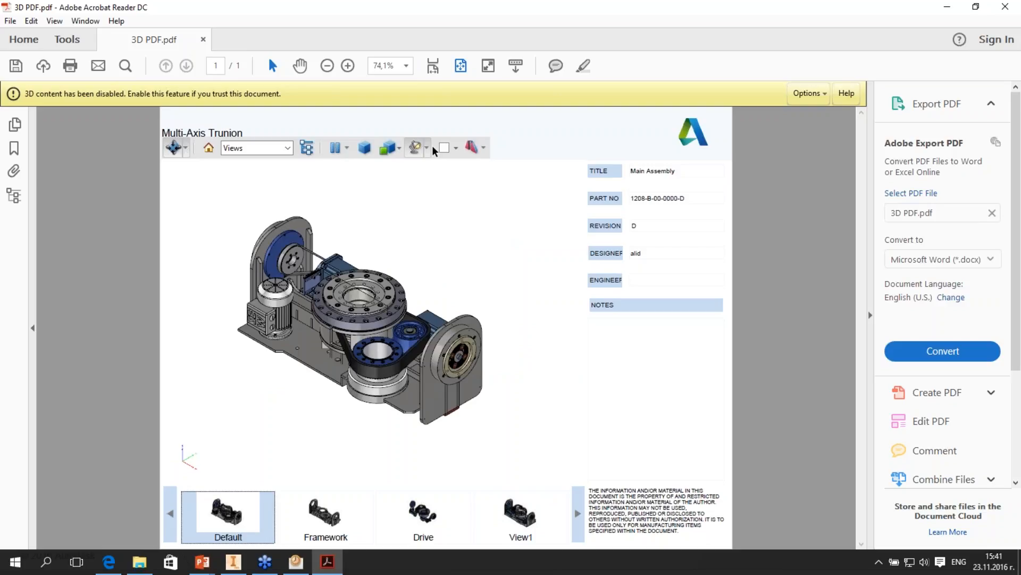
scroll(374, 320, "up", 3)
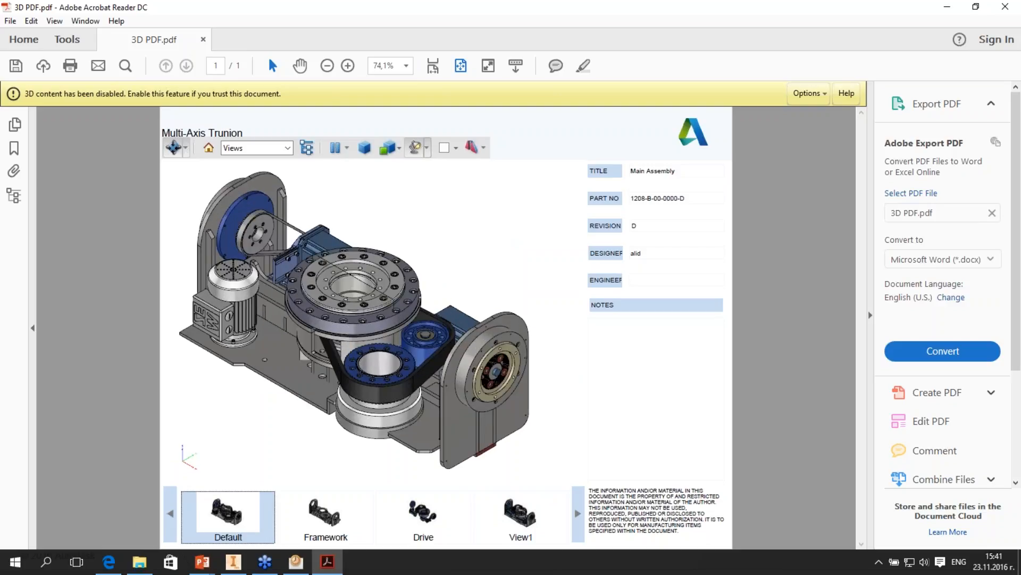
- Show the PDF's model tree, expand 3D PDF.iam and hide component 1208-C-20-0052-E:1
left_click(307, 148)
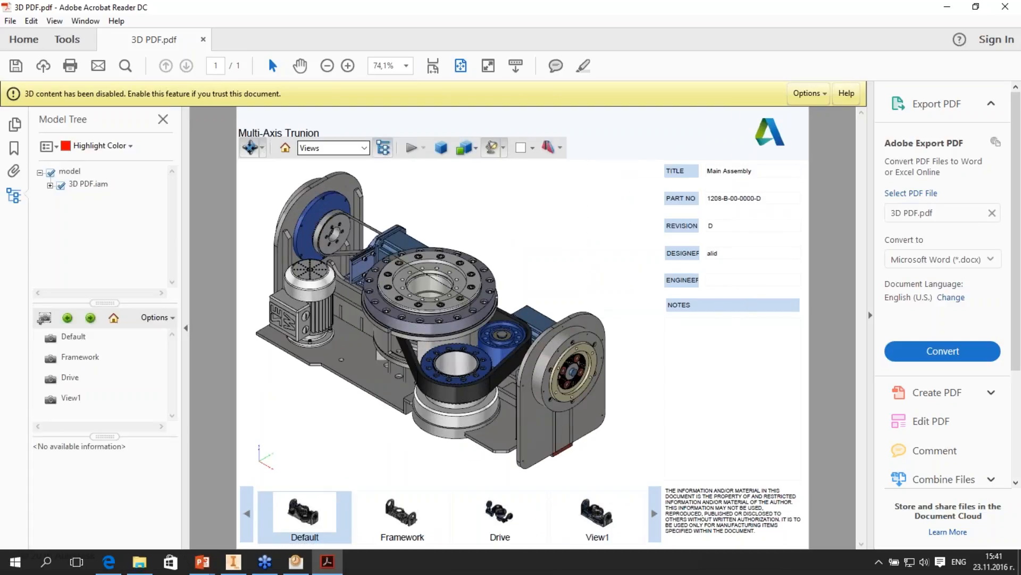
left_click(50, 185)
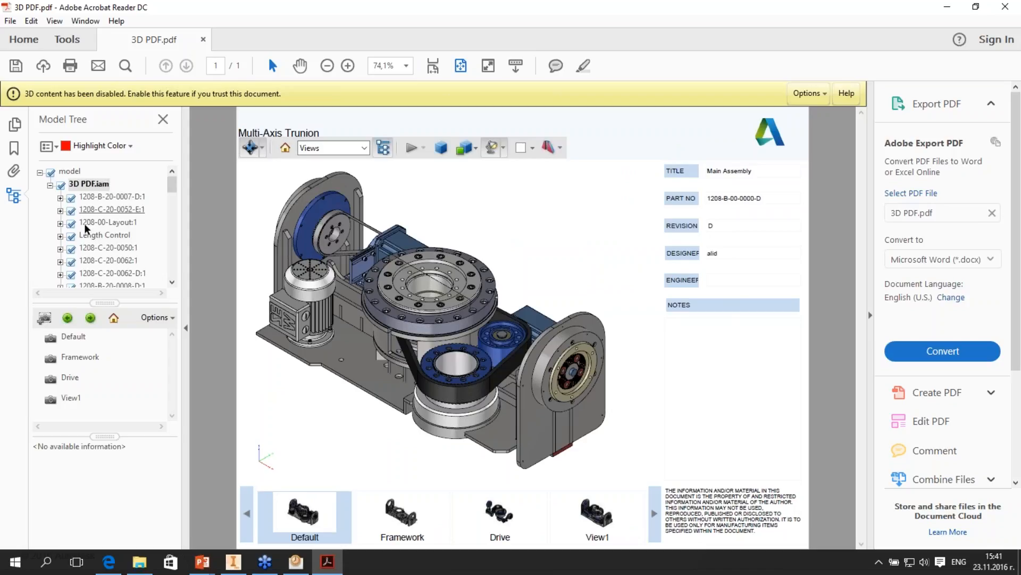
left_click(384, 148)
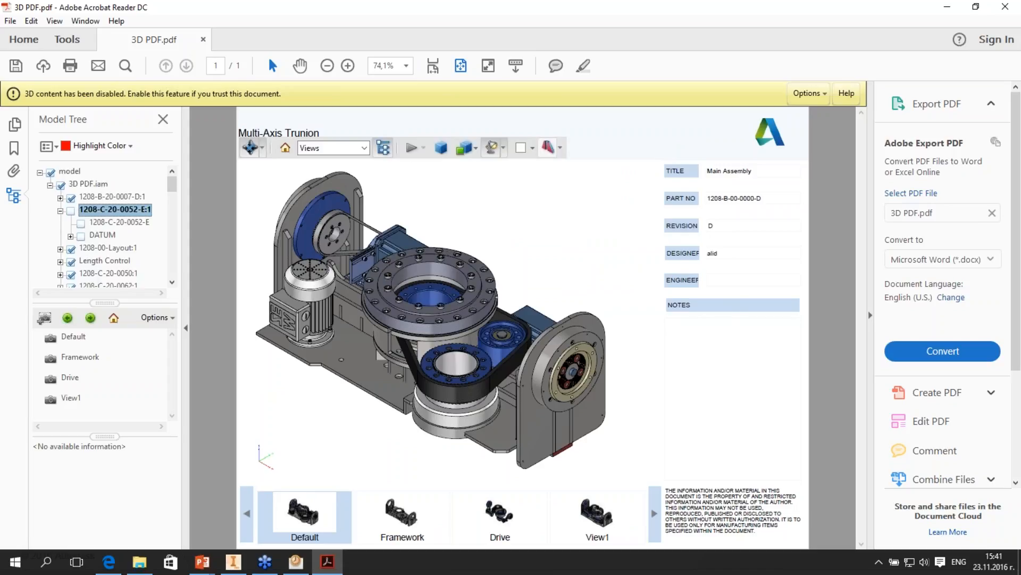
- Enable a cross section through the 3D PDF model and adjust the cutting plane's offset and Tilt 1 angle
left_click(560, 148)
left_click(613, 173)
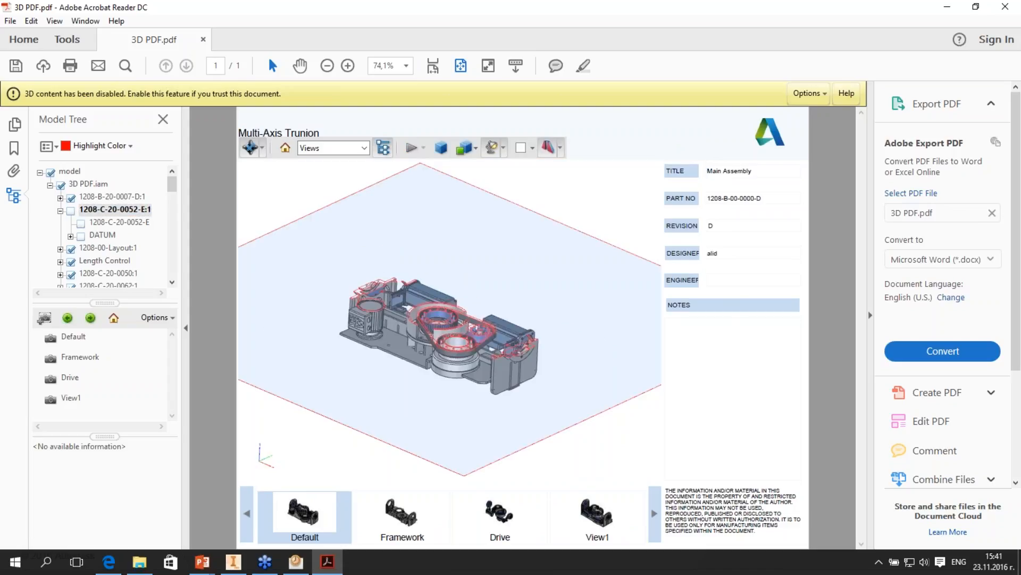
left_click(560, 148)
left_click(625, 190)
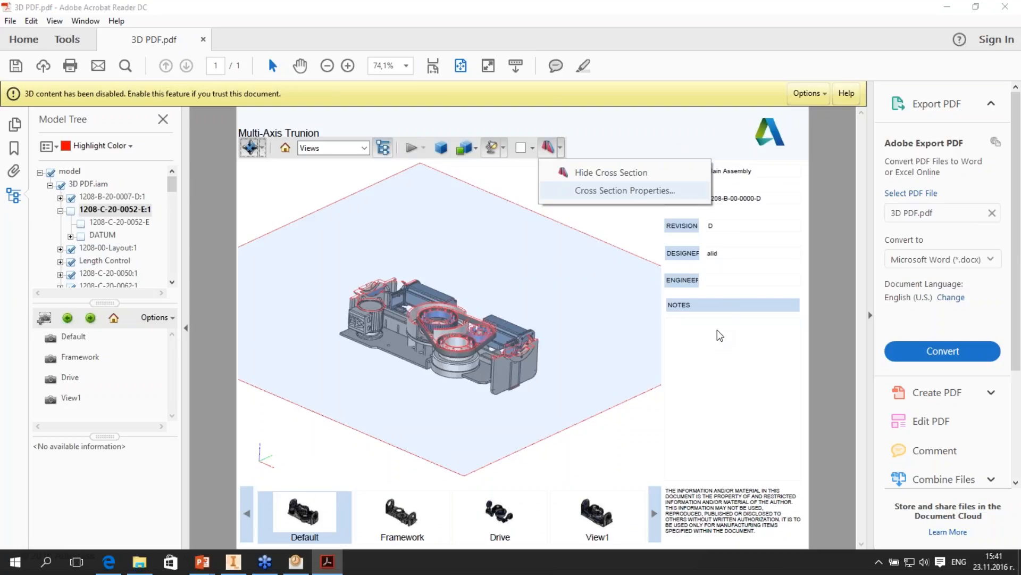
left_click_drag(711, 328, 702, 332)
left_click_drag(708, 354, 706, 365)
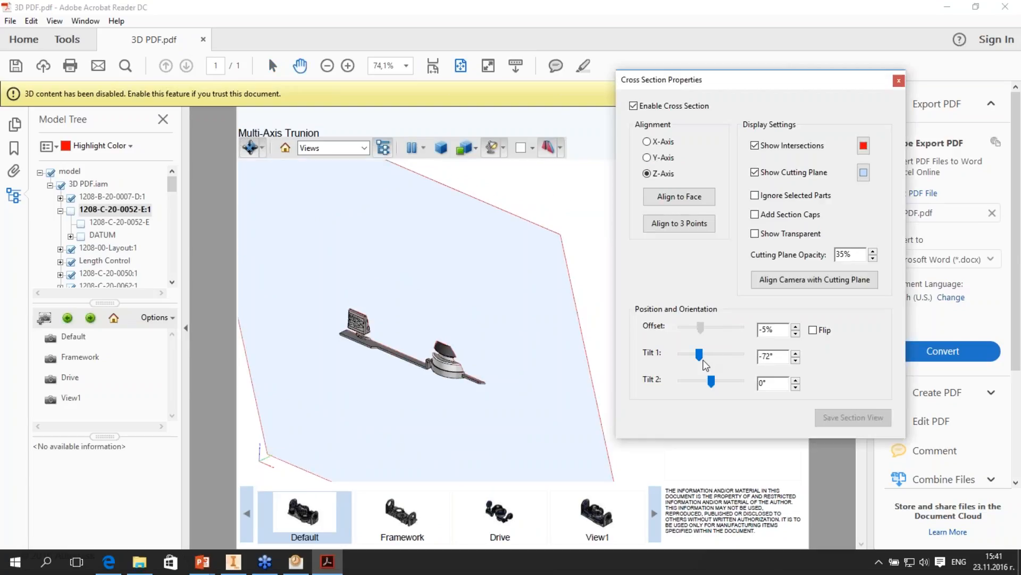
left_click_drag(702, 328, 725, 354)
left_click_drag(712, 328, 713, 332)
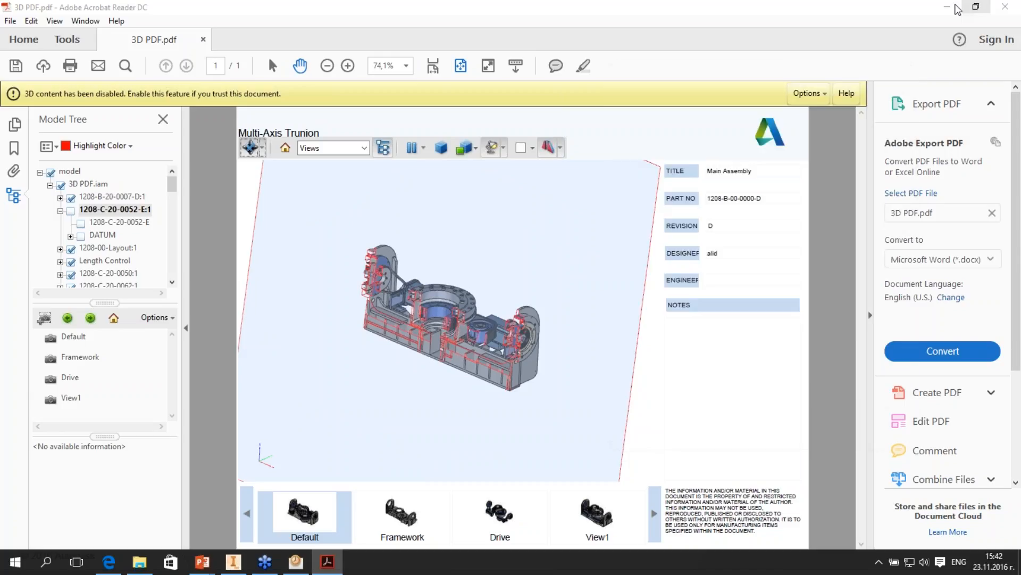
- Switch to the PowerPoint slide show and advance to the Sketch Enhancements slide about Select Tangencies
left_click(948, 7)
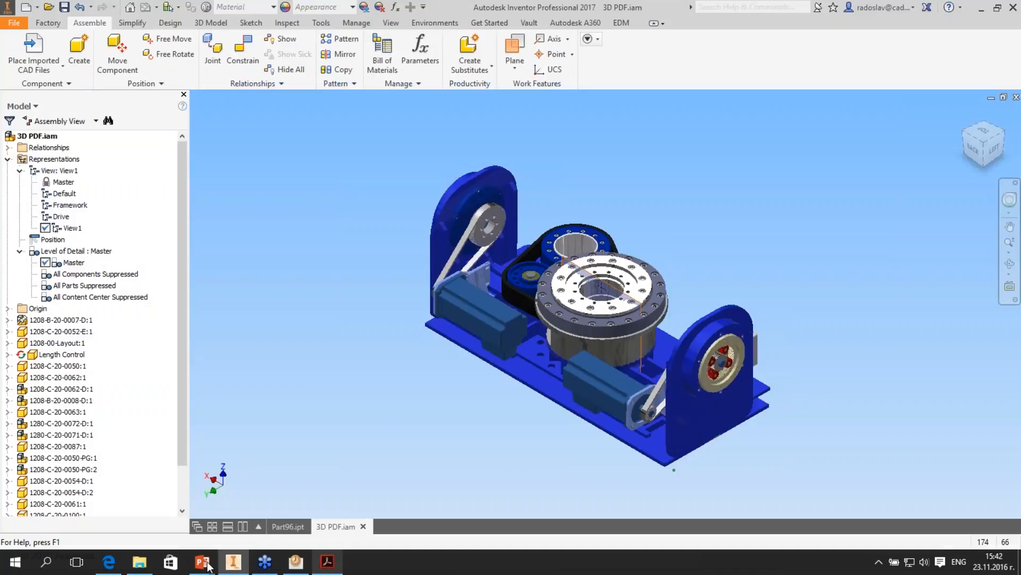
mouse_move(208, 564)
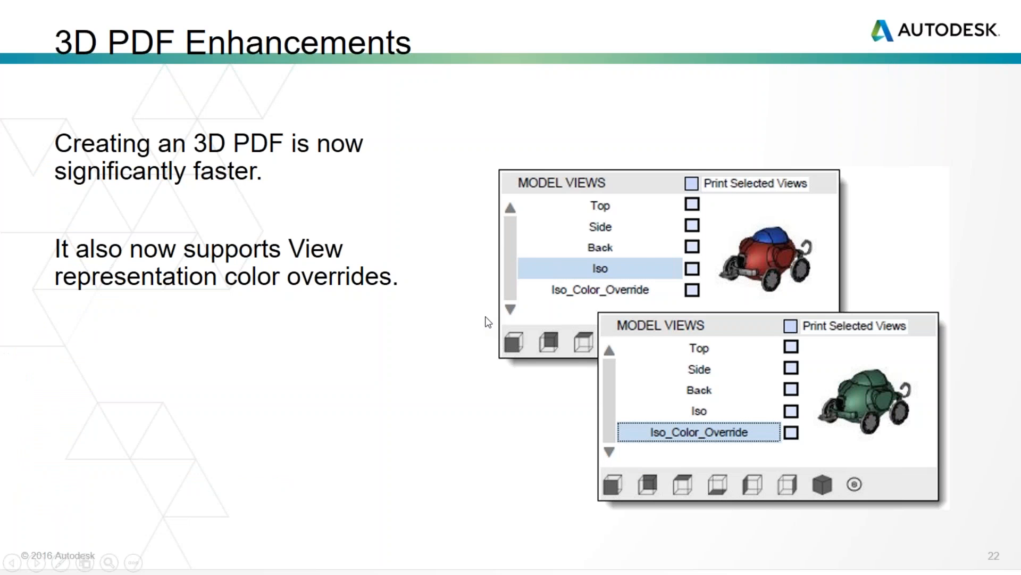
key("Right")
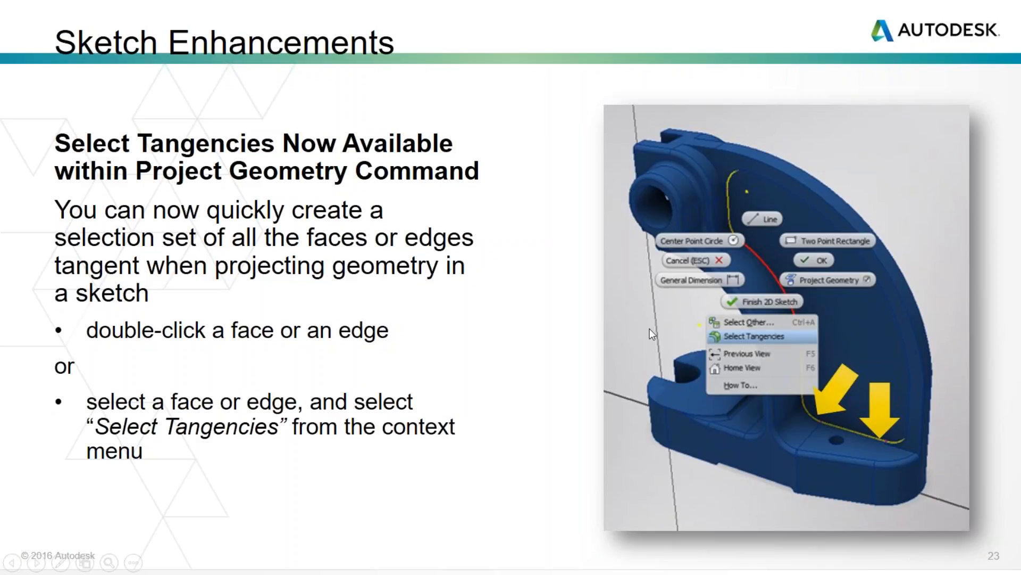
- Switch to Inventor and bring up the Part96.ipt part document
key("alt+Tab")
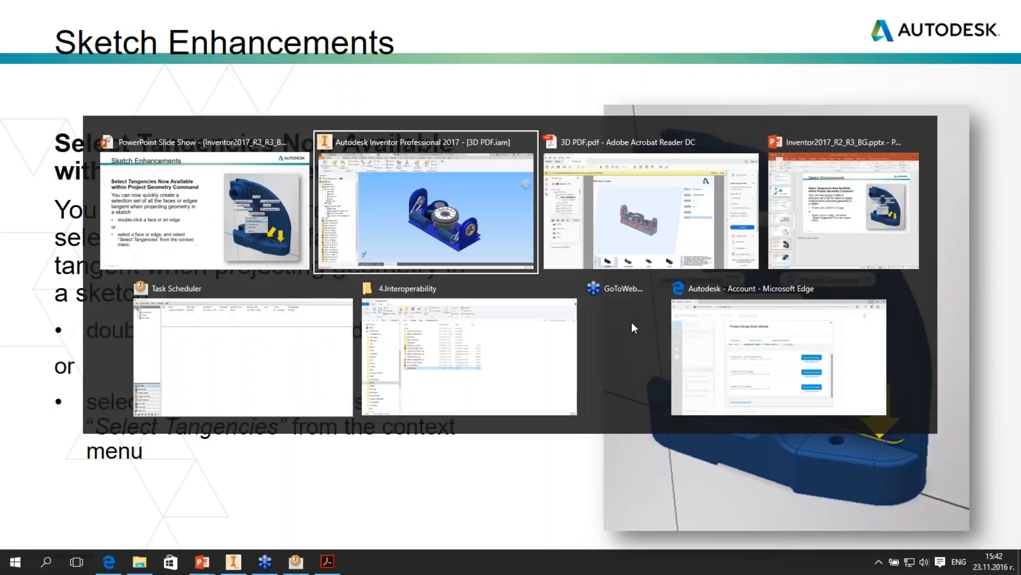
key("alt+Tab")
key("alt+Tab")
key("alt+Tab")
key("alt+Tab")
key("alt+Tab")
key("alt+Tab")
key("alt+Tab")
key("alt+Tab")
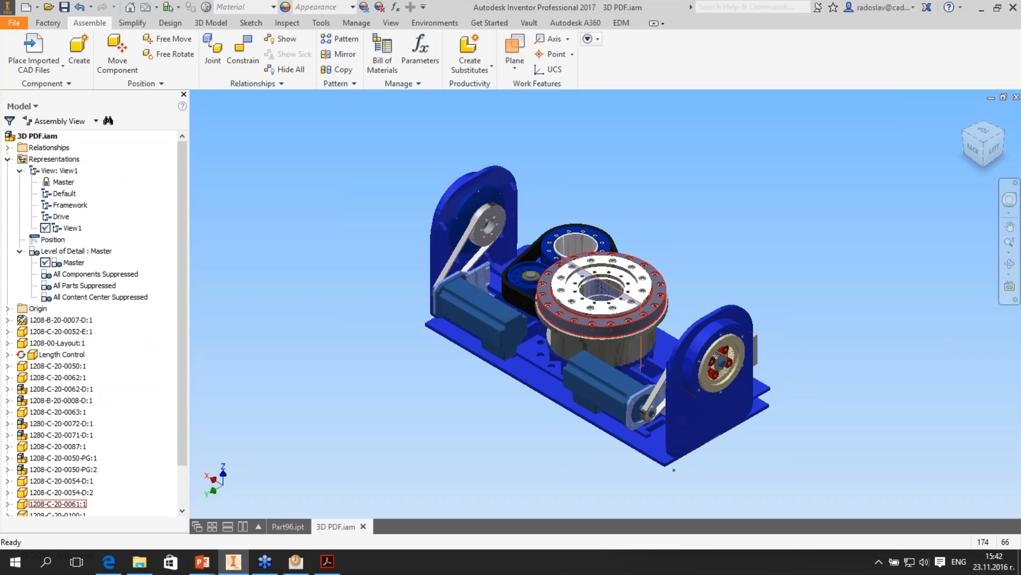
left_click(288, 526)
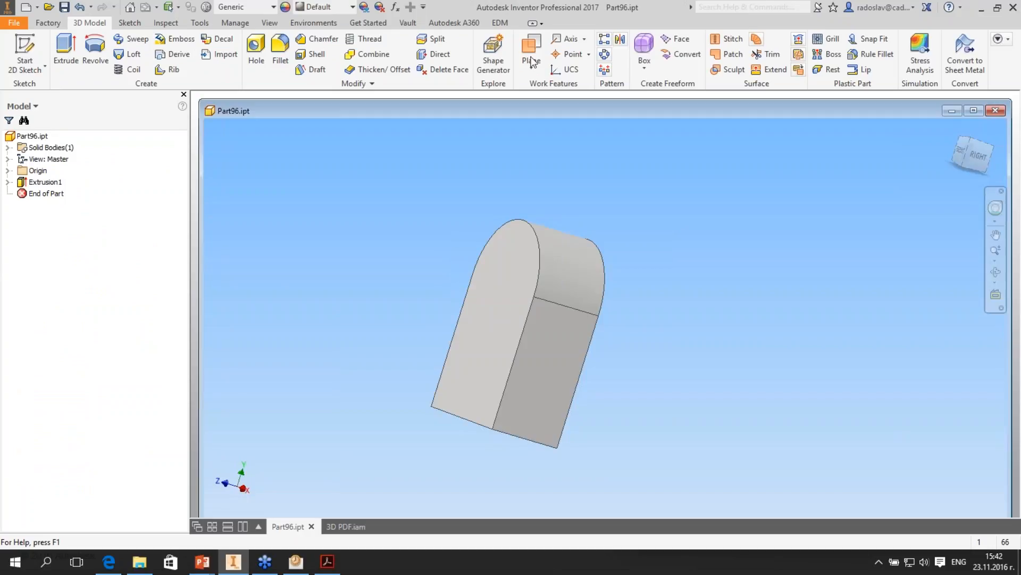
- Create a work plane offset in front of the part's arched front face and open a new sketch on it for editing
left_click(532, 56)
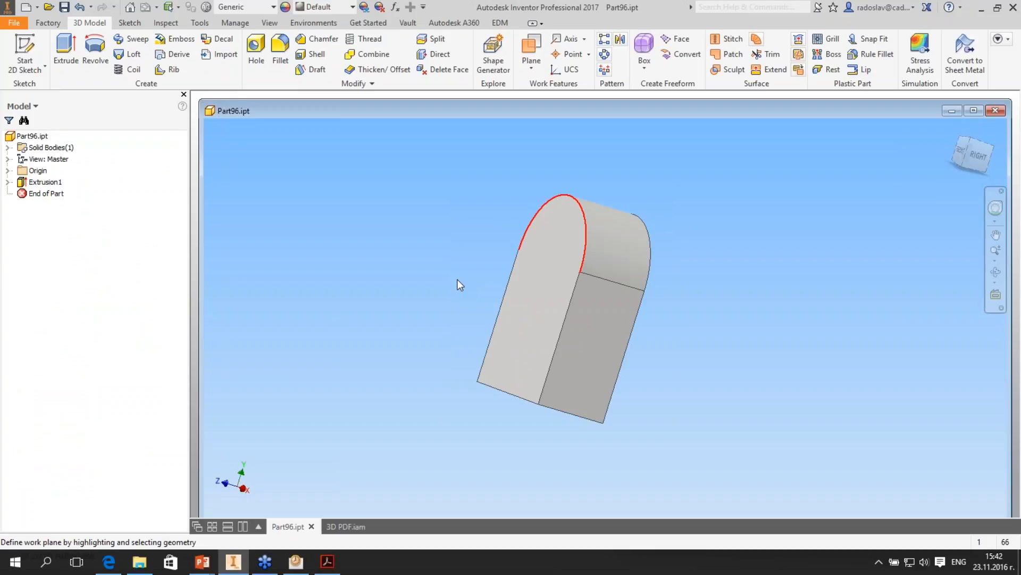
left_click(458, 280)
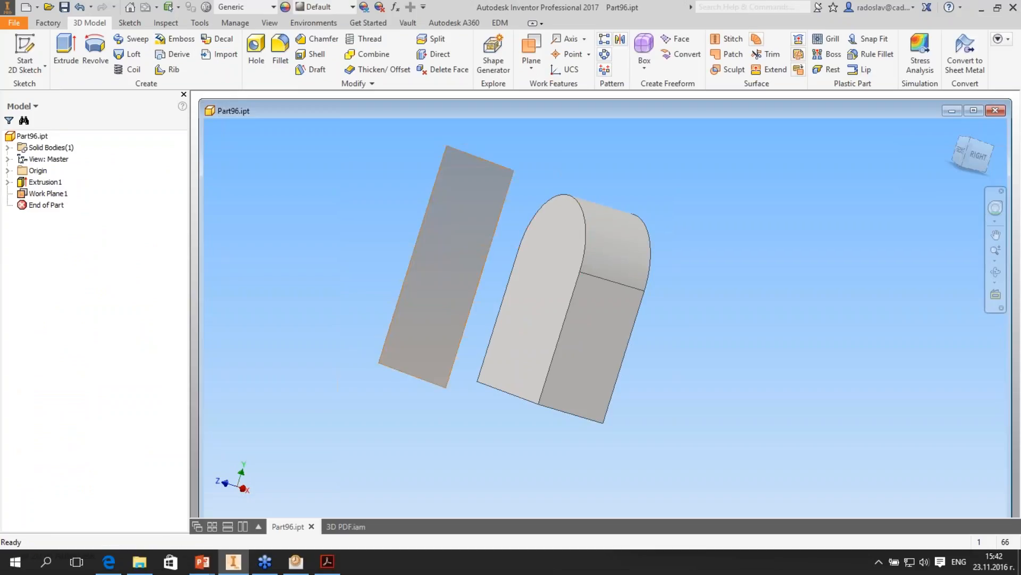
key("s")
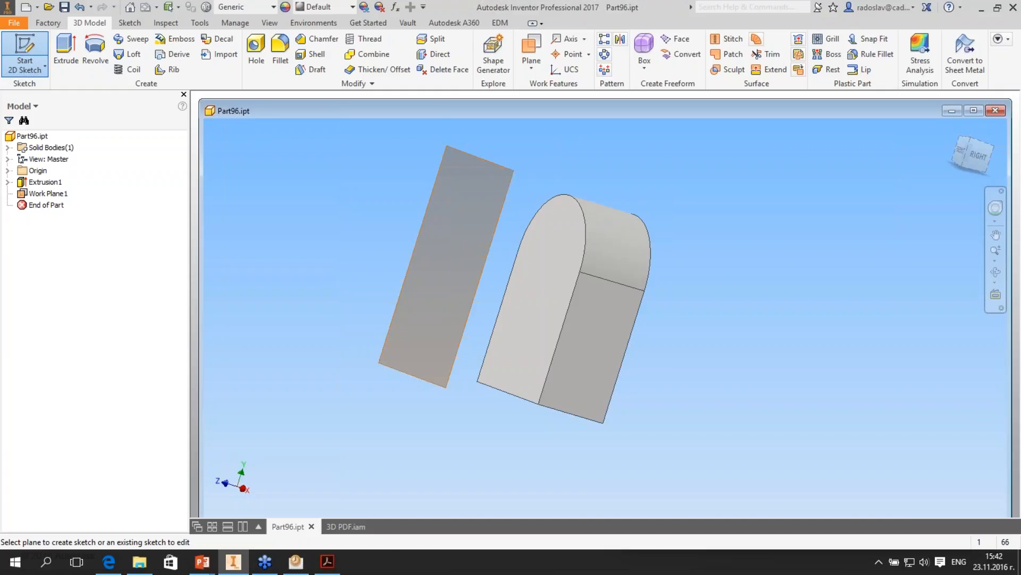
left_click(447, 266)
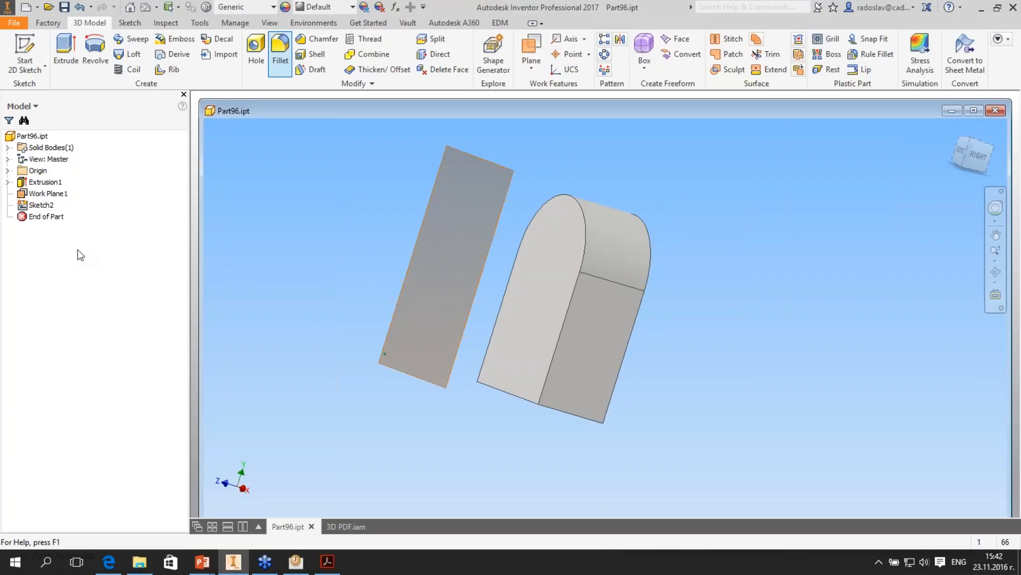
right_click(43, 205)
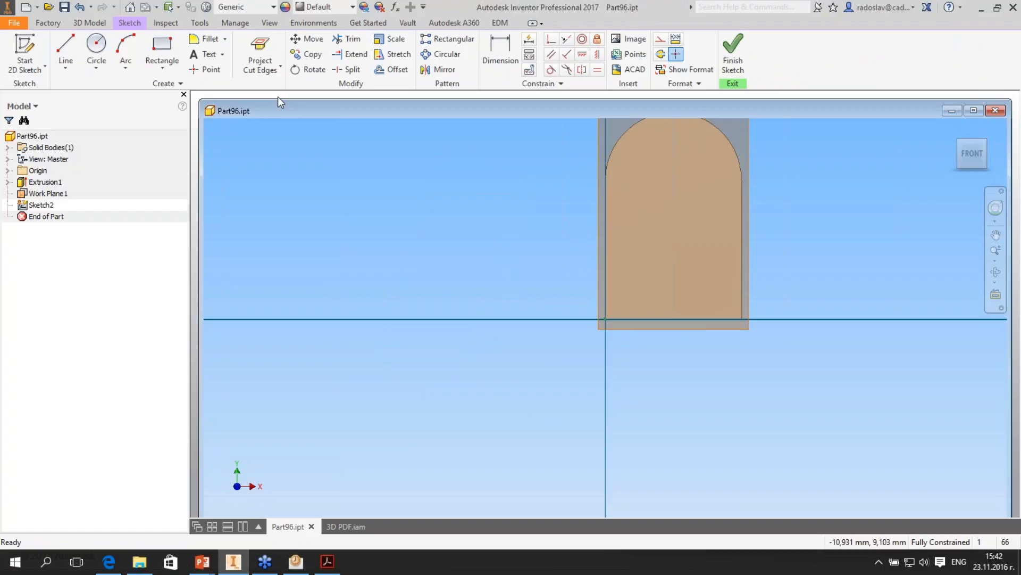
- Try projecting the arched front face's tangent edges into the sketch with Project Geometry, and undo the projection
middle_click_drag(341, 210, 250, 208, "shift")
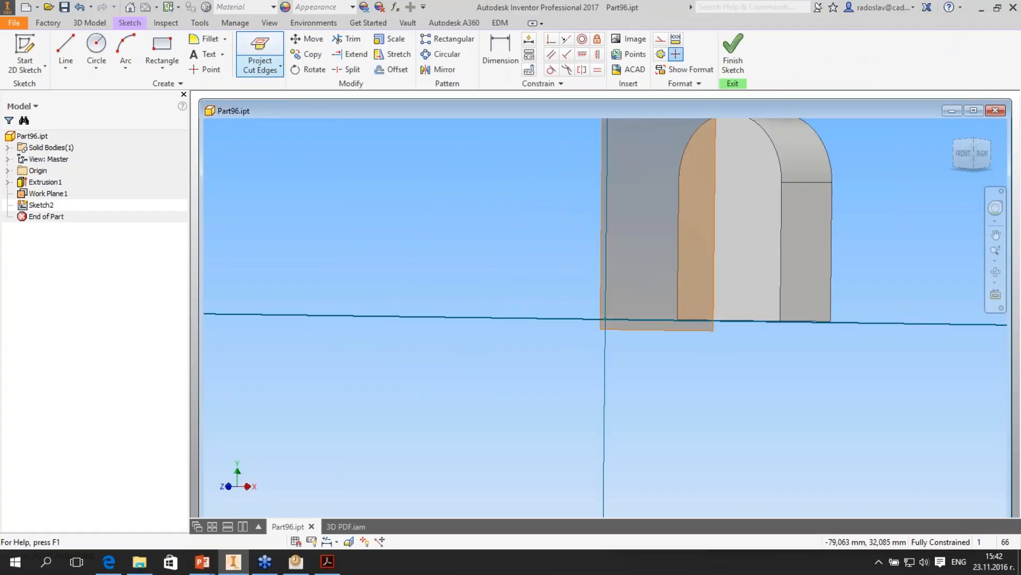
left_click(270, 89)
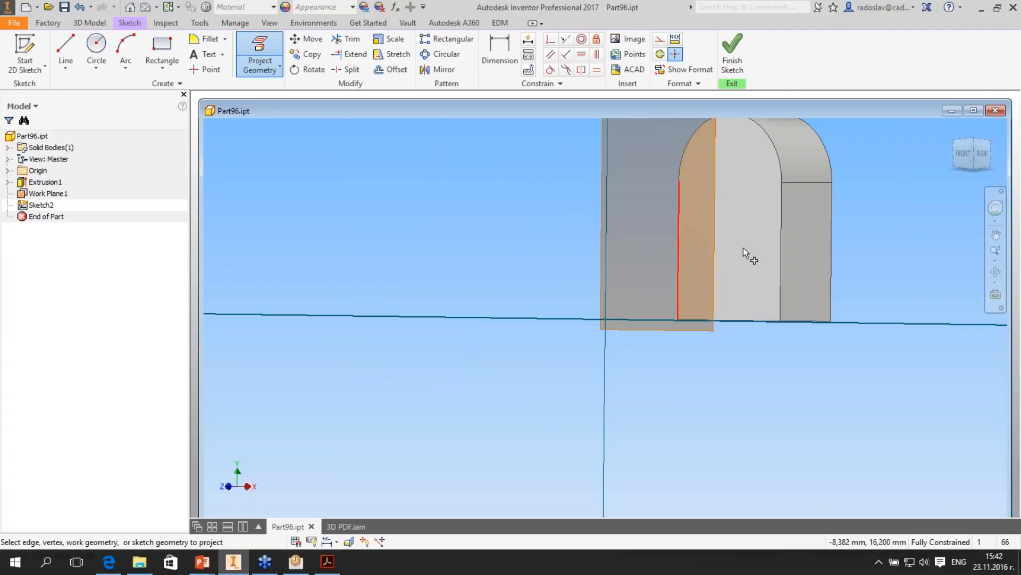
middle_click_drag(743, 247, 703, 278)
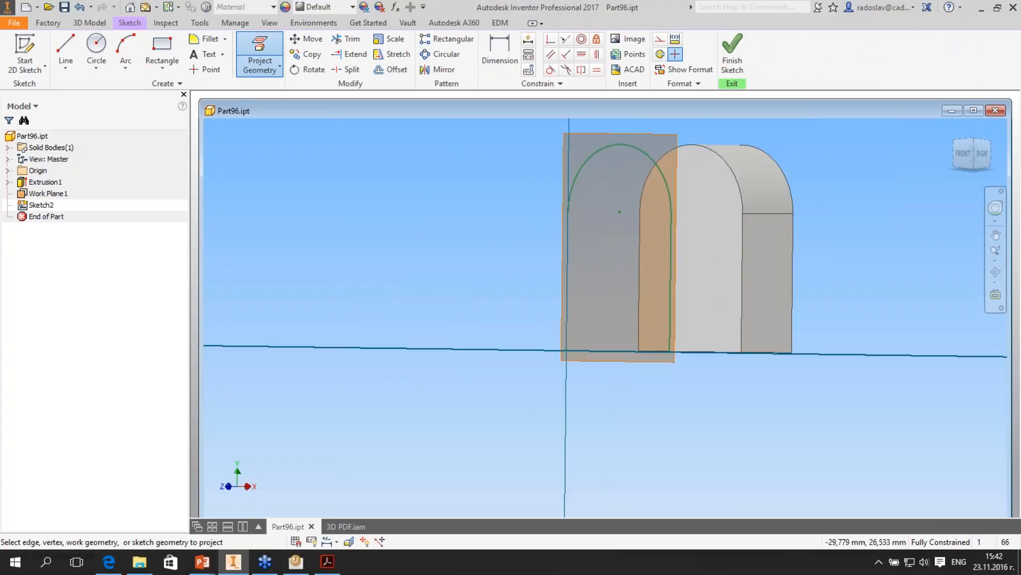
left_click(79, 7)
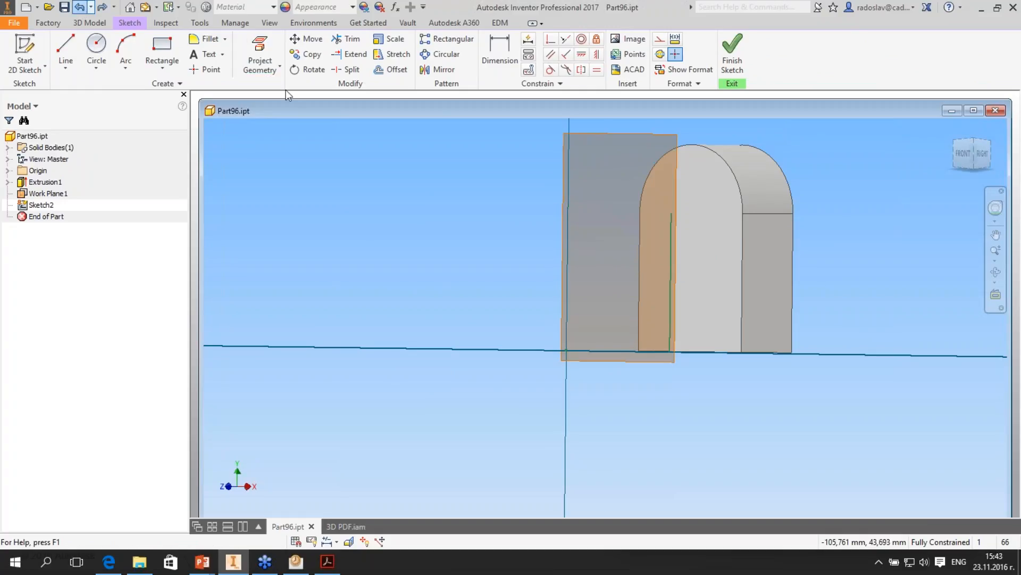
- Project the arched front face's tangent edge chain into the sketch using Project Geometry with Select Tangencies
left_click(280, 67)
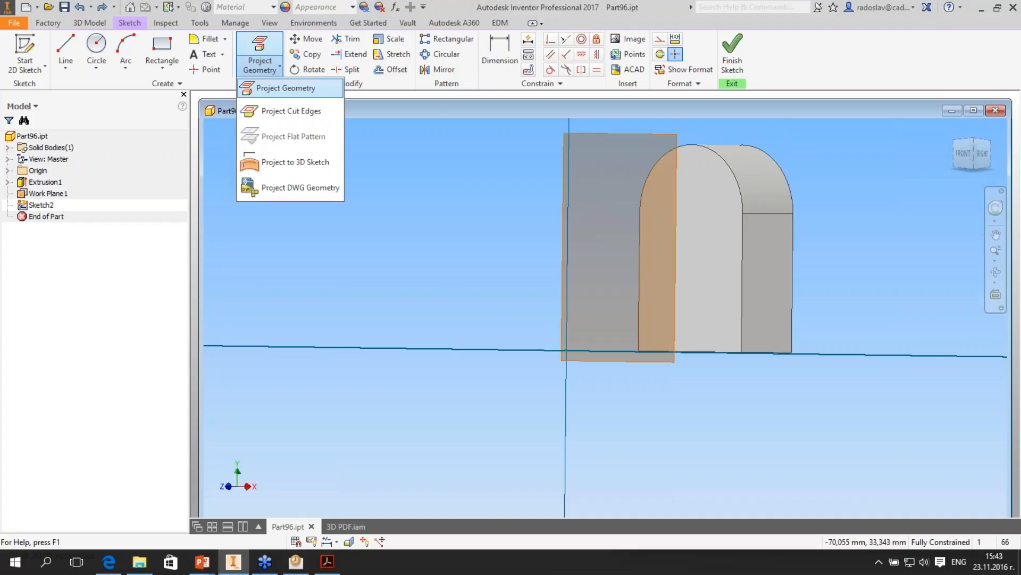
left_click(286, 87)
right_click(744, 239)
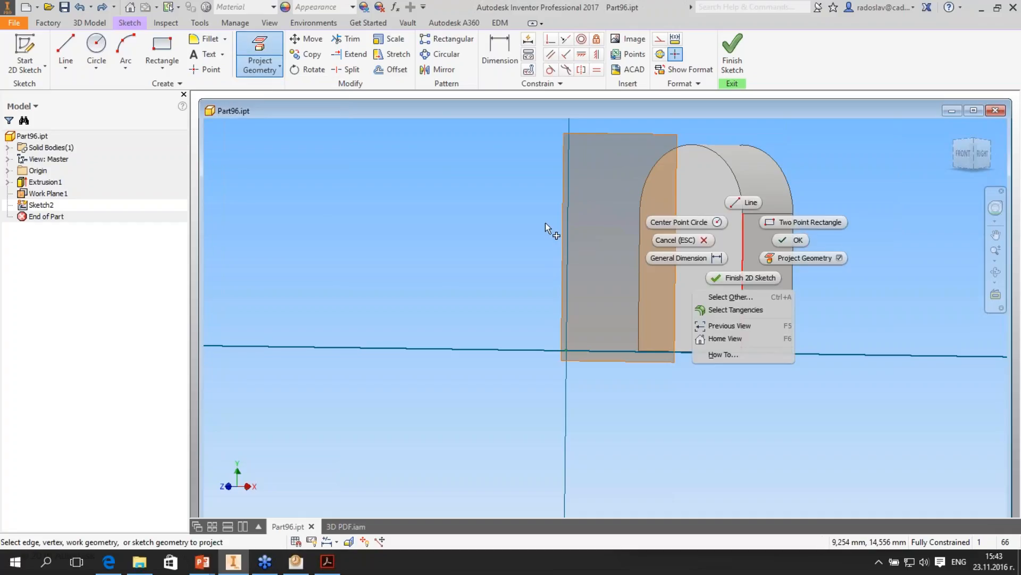
key("ctrl+y")
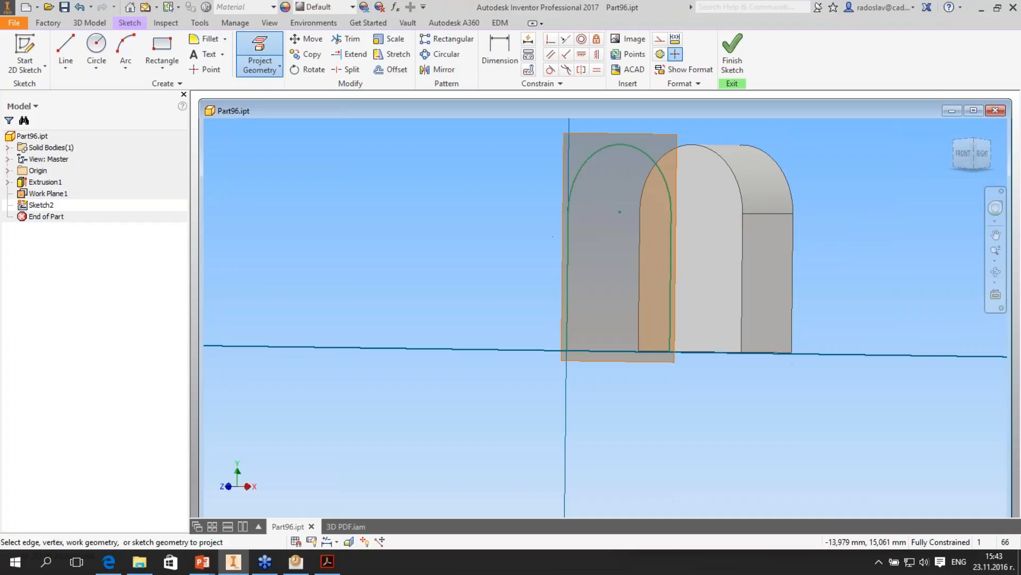
middle_click_drag(380, 191, 375, 215, "shift")
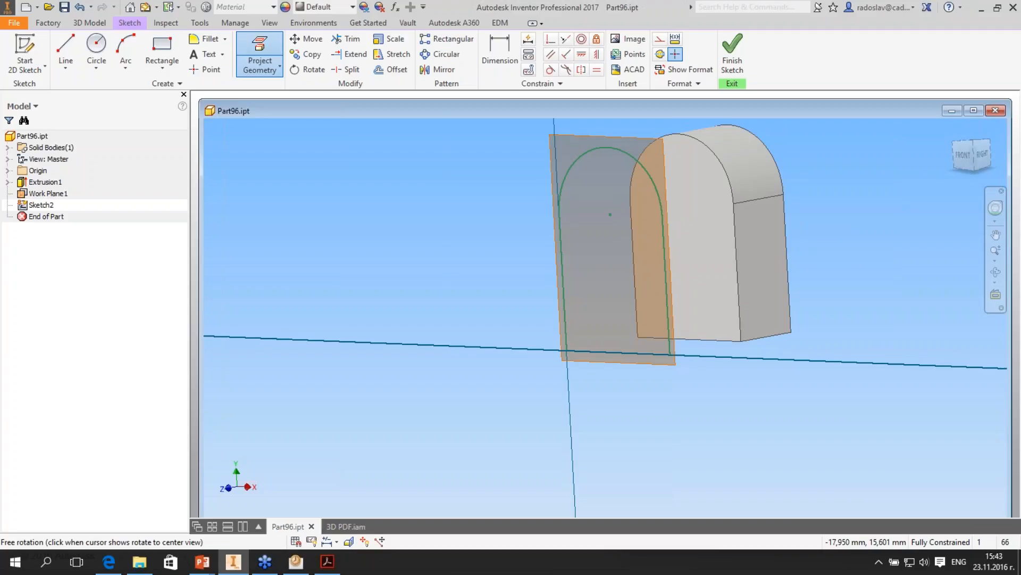
middle_click_drag(447, 226, 457, 231, "shift")
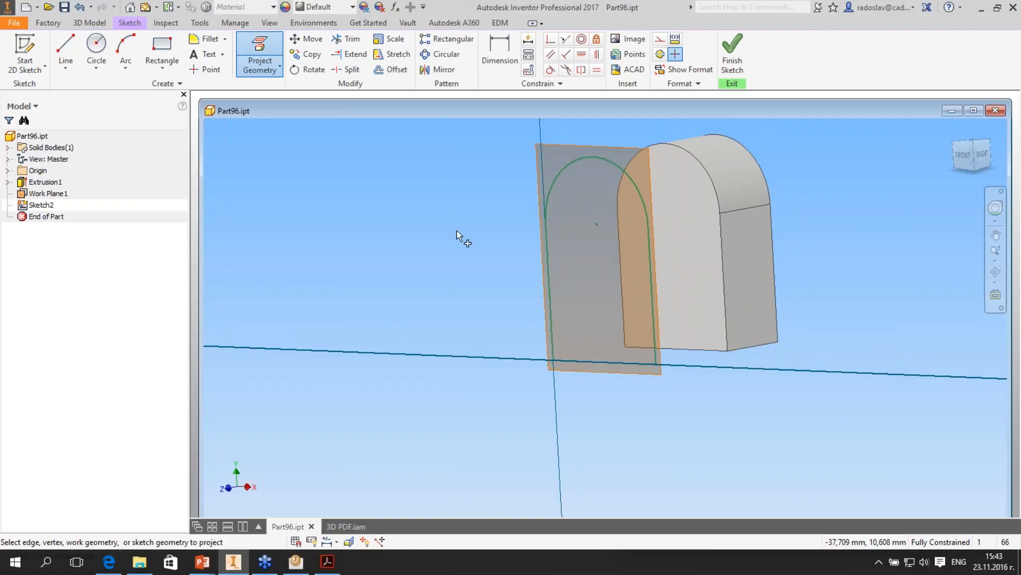
middle_click_drag(567, 243, 585, 212)
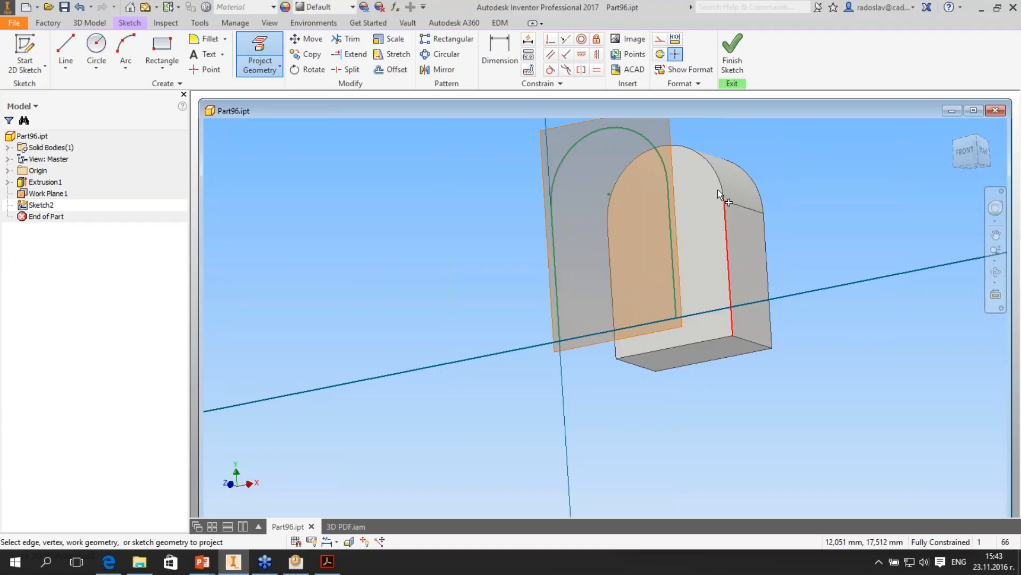
middle_click_drag(701, 238, 704, 247)
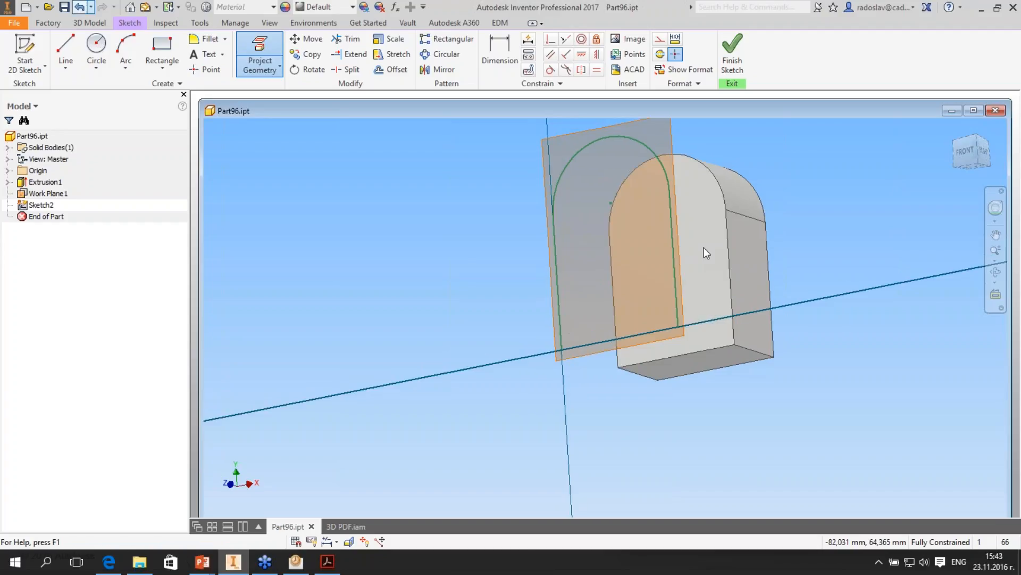
- Undo the projected edges and reproject the arched front face's tangent edge chain with Project Geometry and Select Tangencies, starting from its straight vertical edge
key("ctrl+z")
left_click(80, 7)
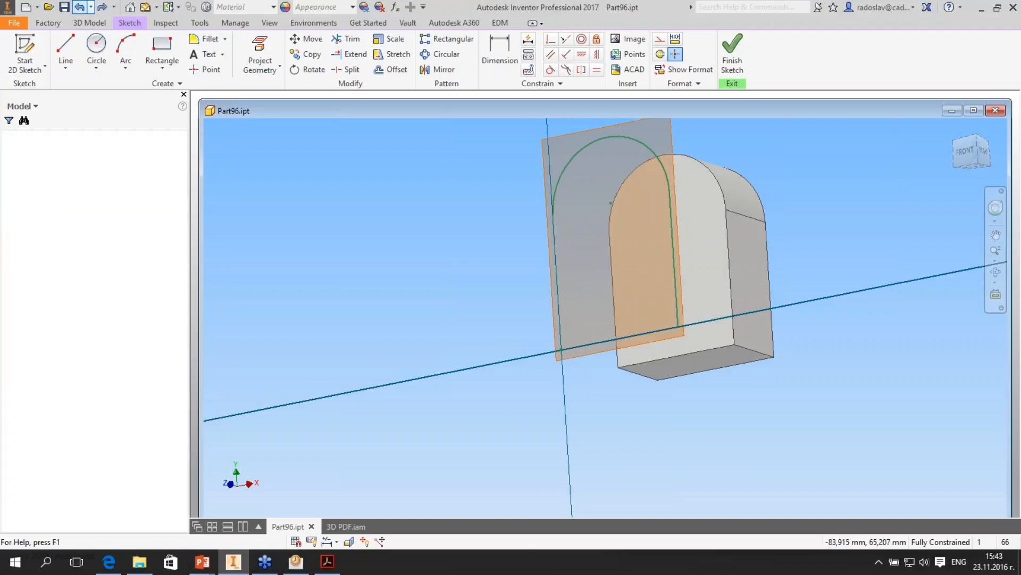
left_click(261, 66)
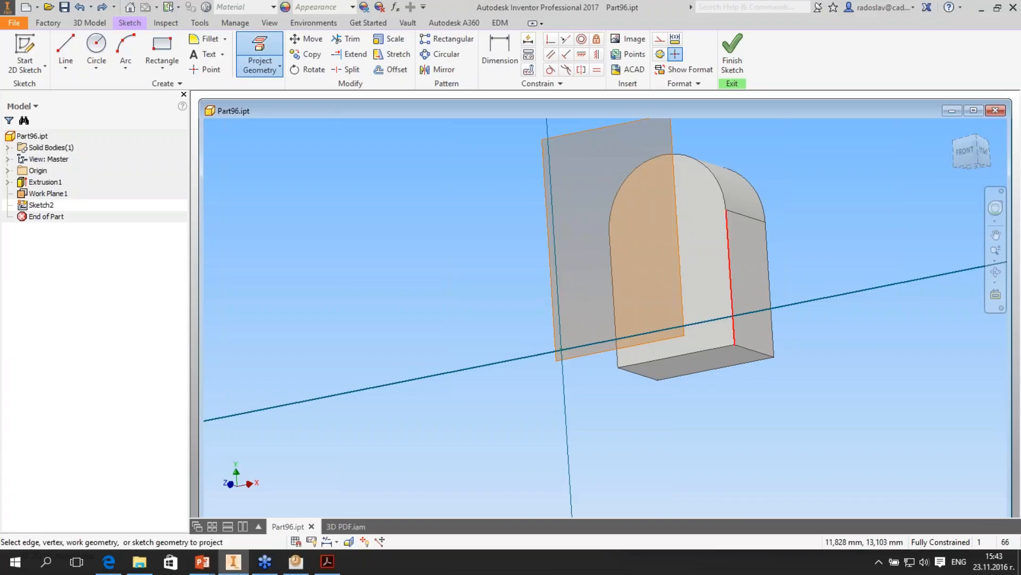
right_click(730, 267)
left_click(728, 221)
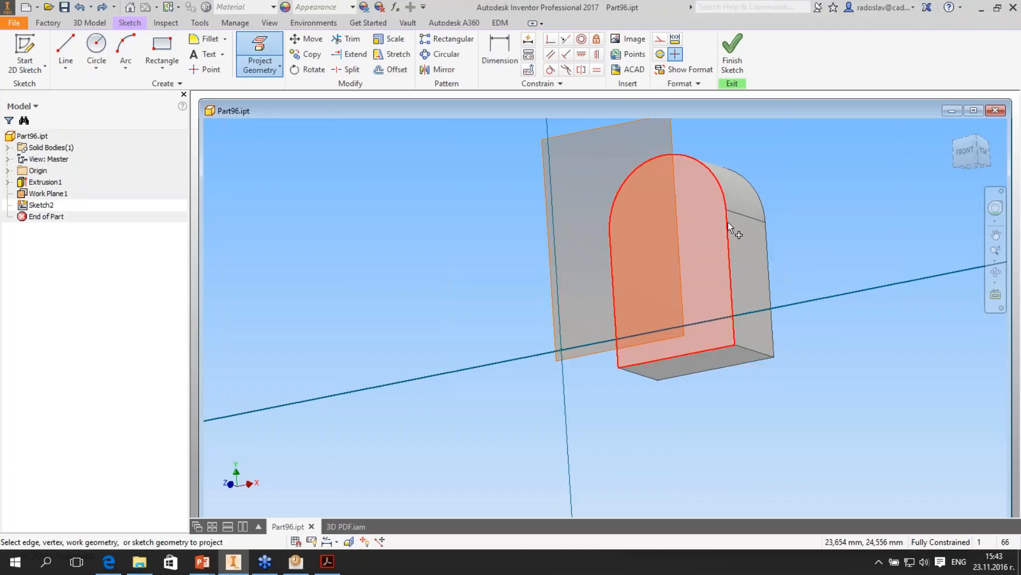
left_click(728, 222)
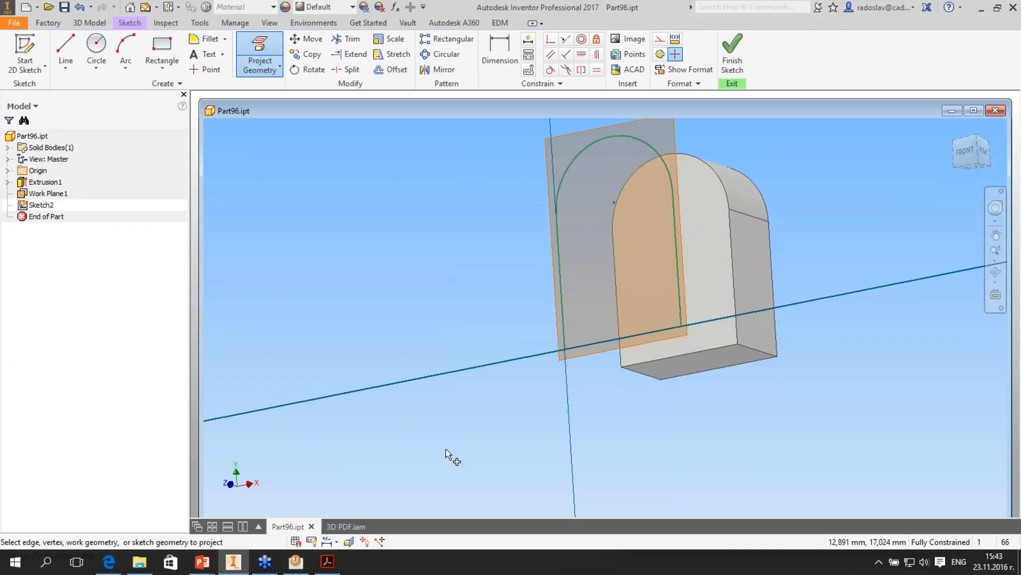
middle_click_drag(445, 449, 442, 456, "shift")
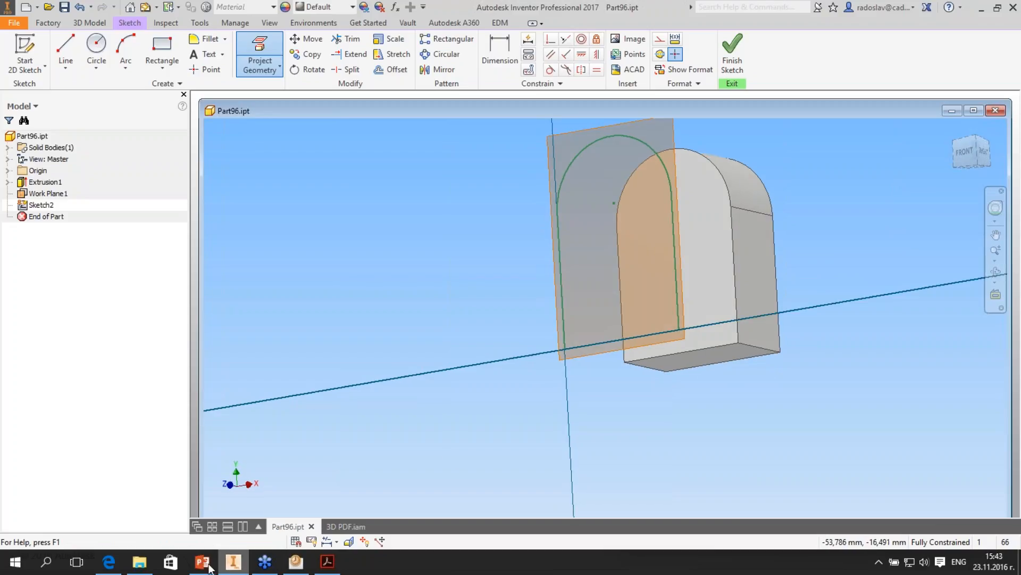
- Switch to the PowerPoint slideshow, go through the Preserve Projection slides, and return to Inventor
mouse_move(209, 567)
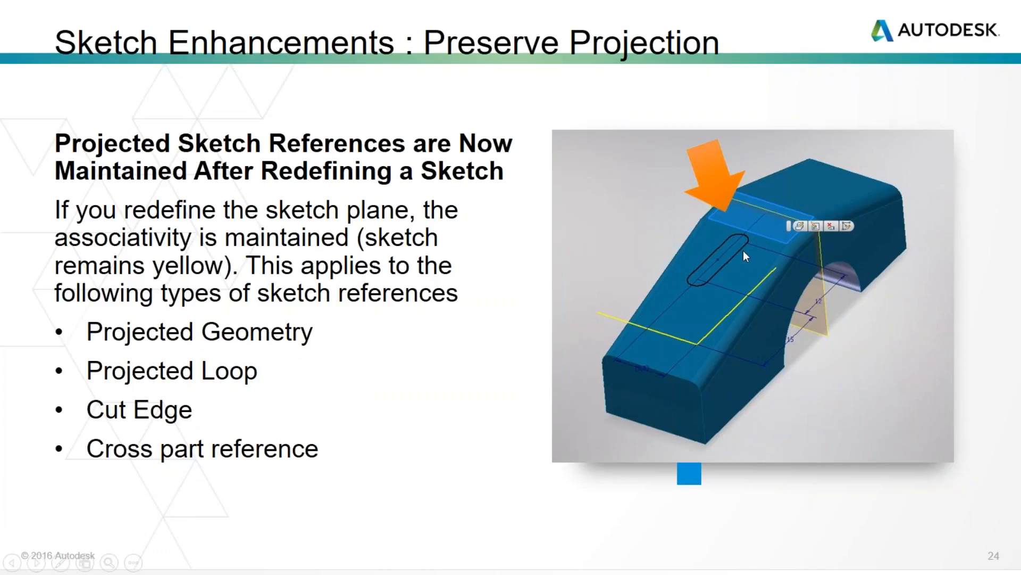
left_click(321, 343)
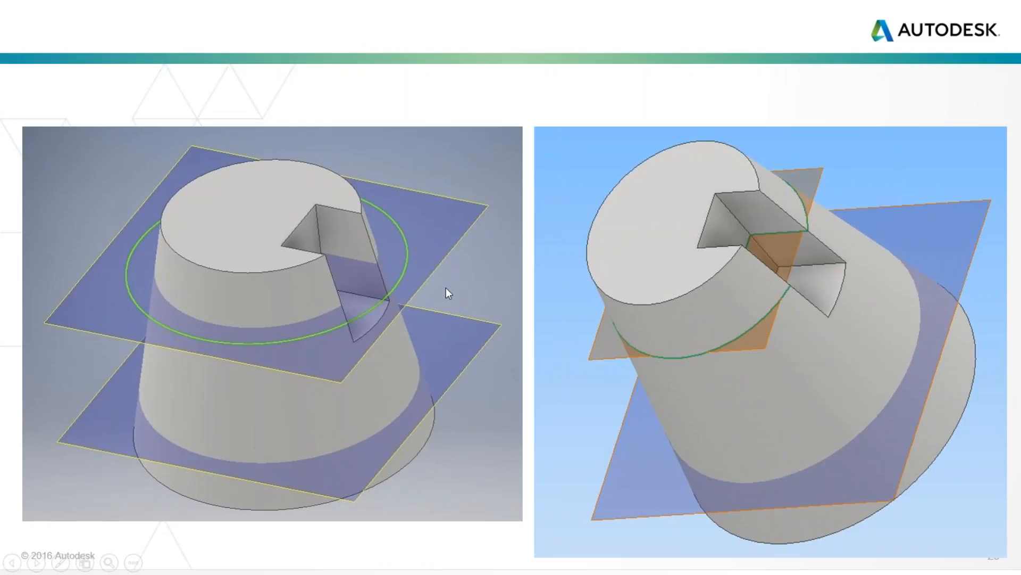
key("alt+Tab")
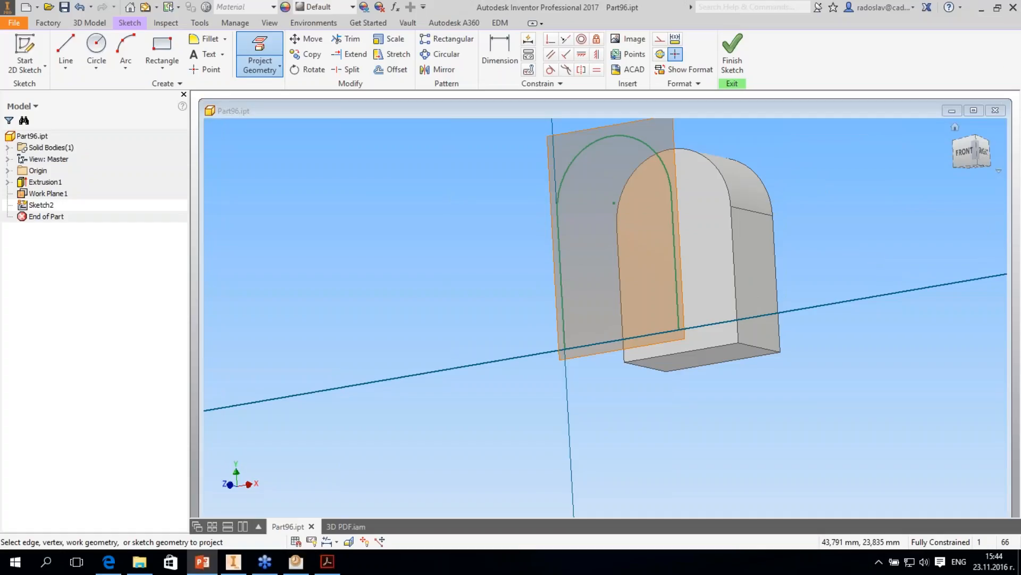
- Leave the Part96.ipt document and open project.ipt from the R2R3 folder
left_click(996, 110)
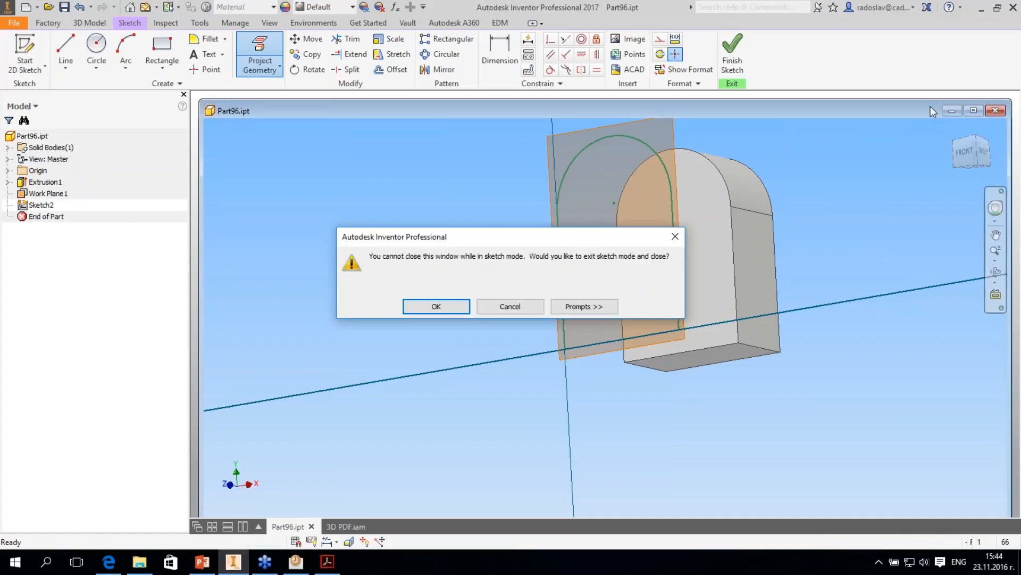
key("Escape")
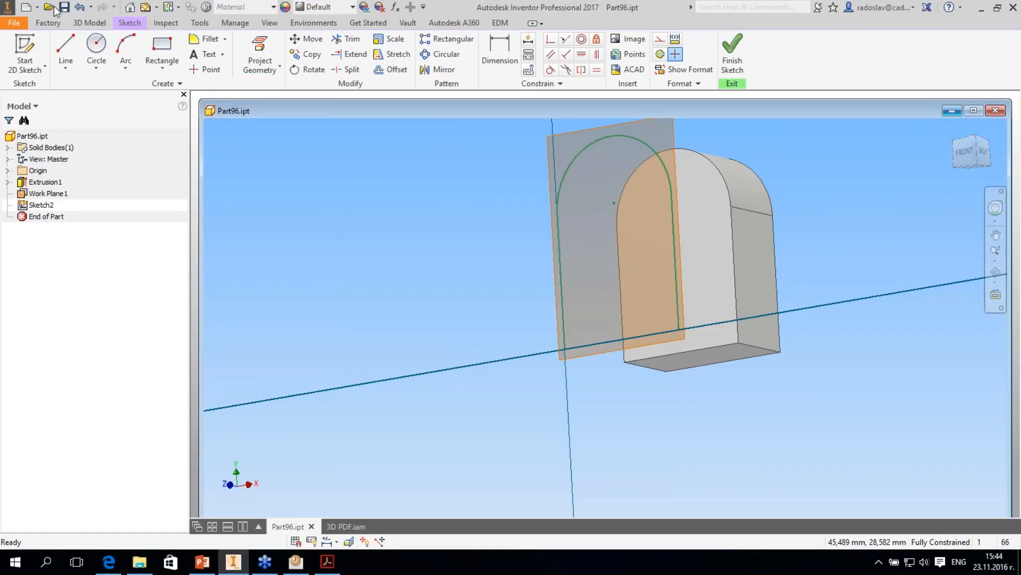
left_click(54, 7)
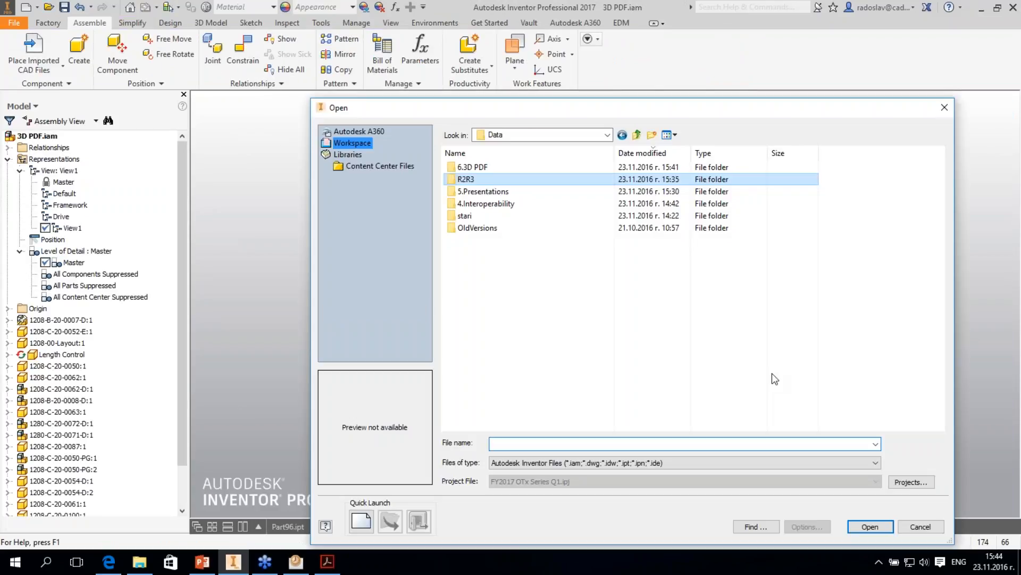
key("Return")
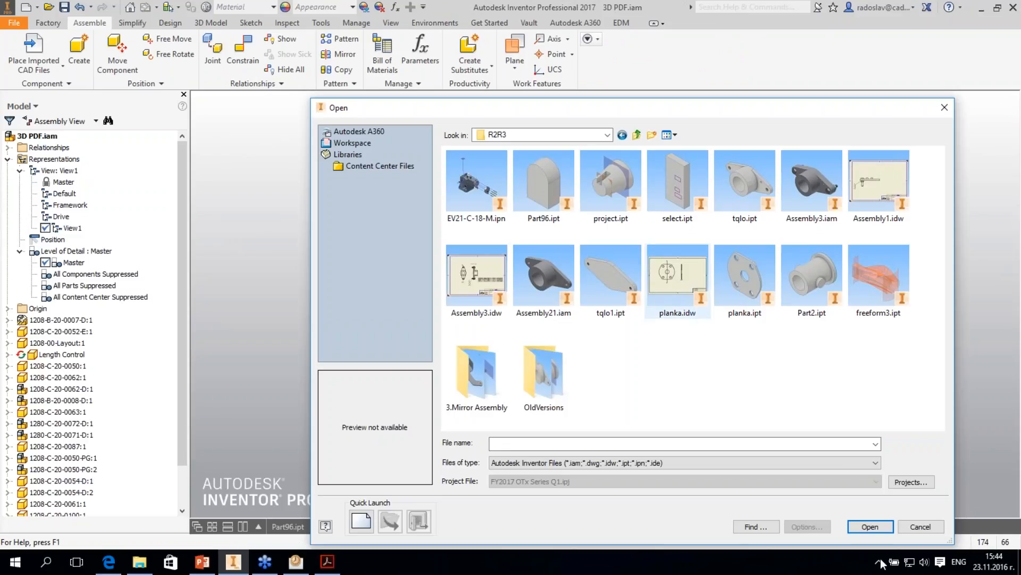
left_click(611, 186)
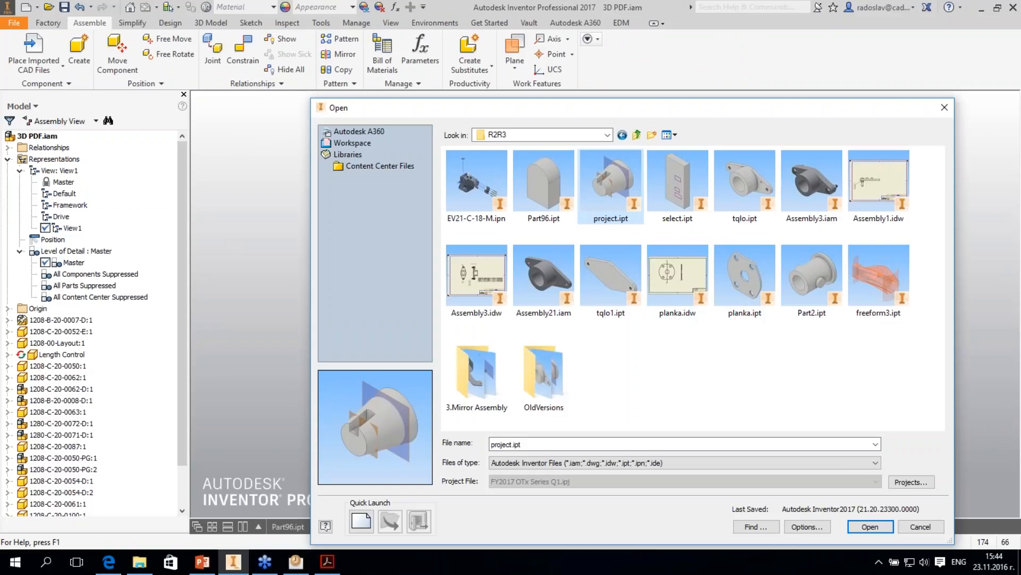
key("Return")
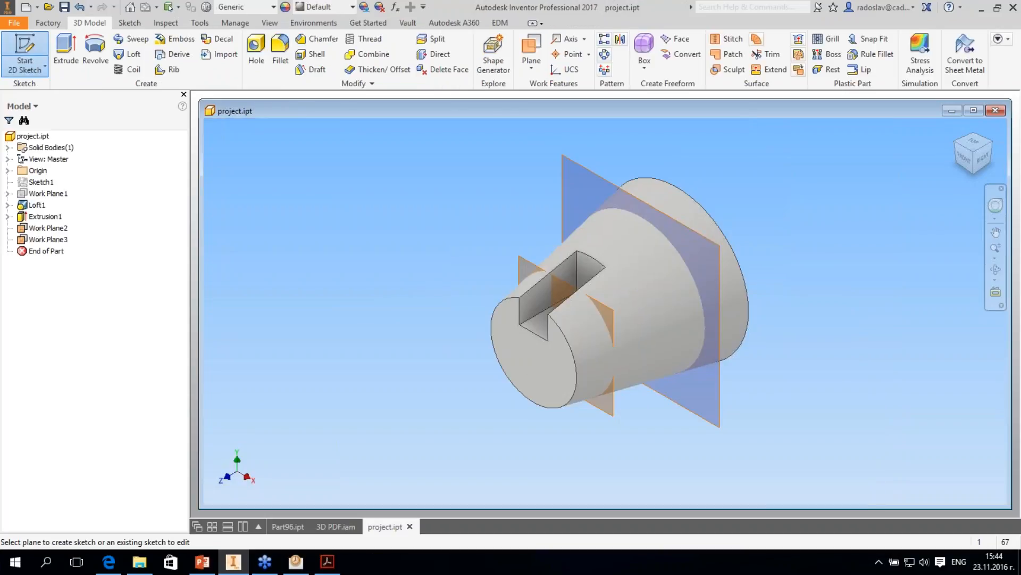
- Create a 2D sketch on the larger work plane near the cone's wide end and project the body's cut edges into it
left_click(555, 277)
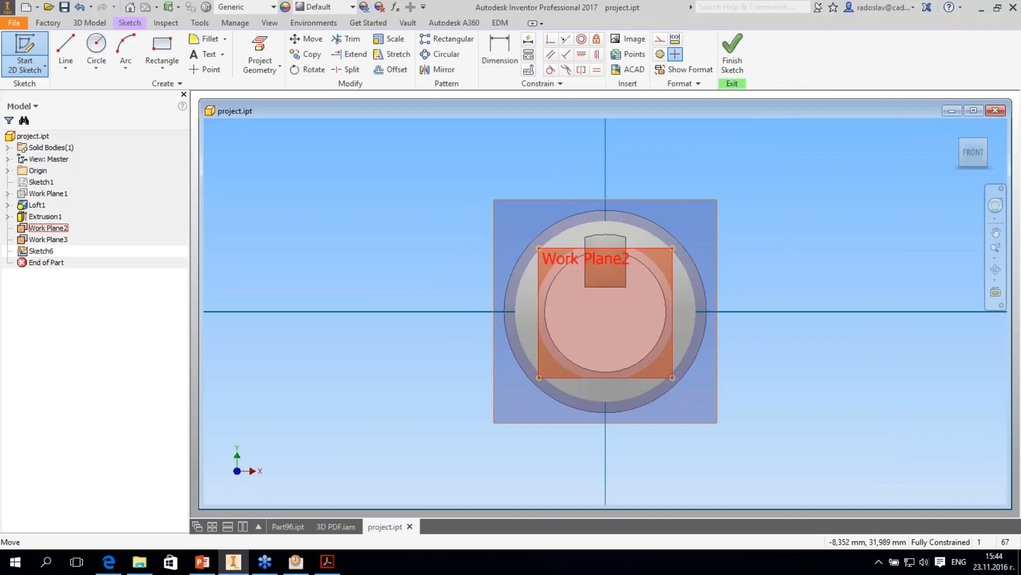
left_click(261, 67)
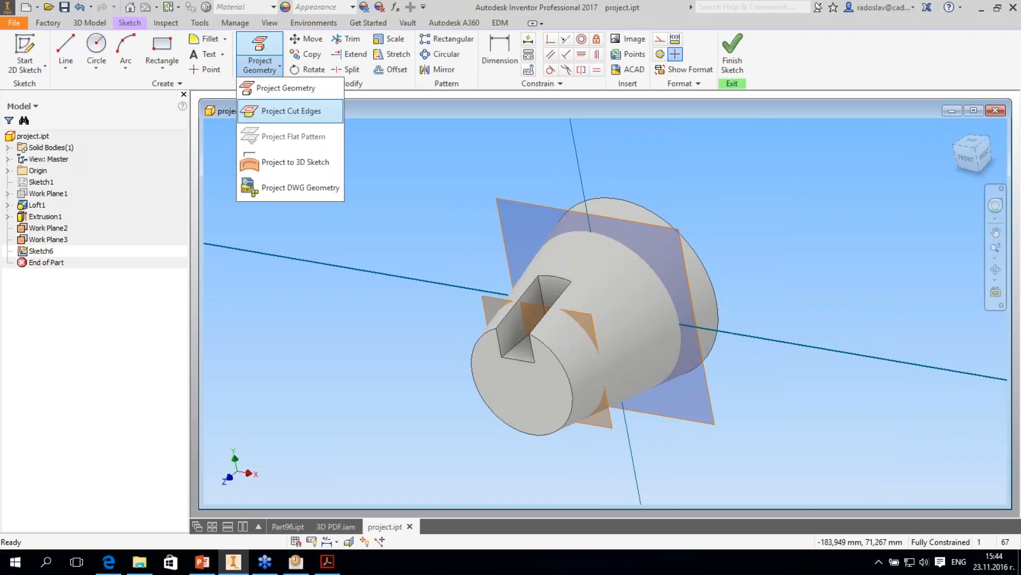
left_click(291, 111)
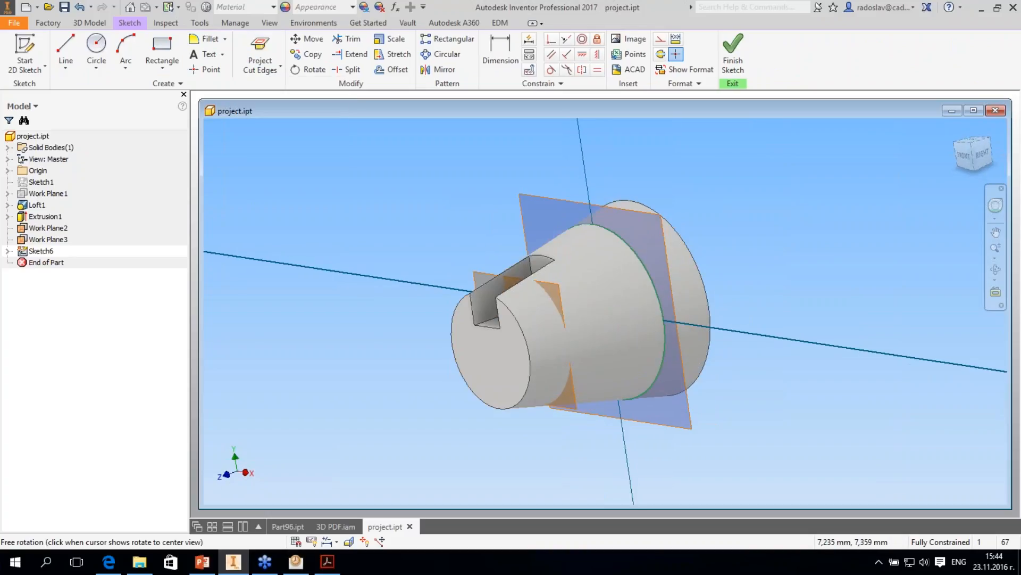
- Finish the cut-edge sketch and redefine it onto the smaller work plane that crosses the slot near the cone's narrow end
middle_click_drag(537, 128, 652, 115, "shift")
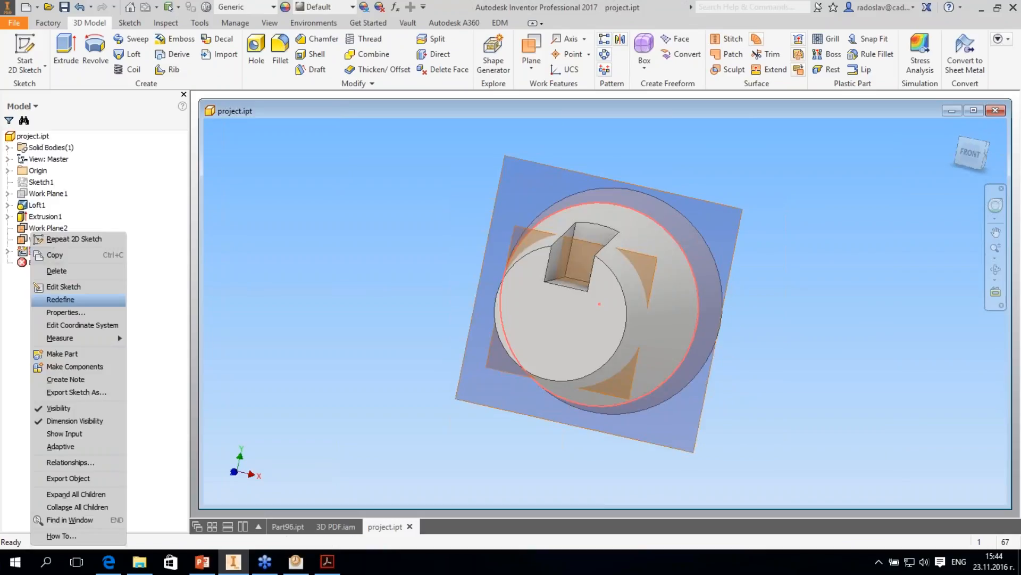
left_click(60, 299)
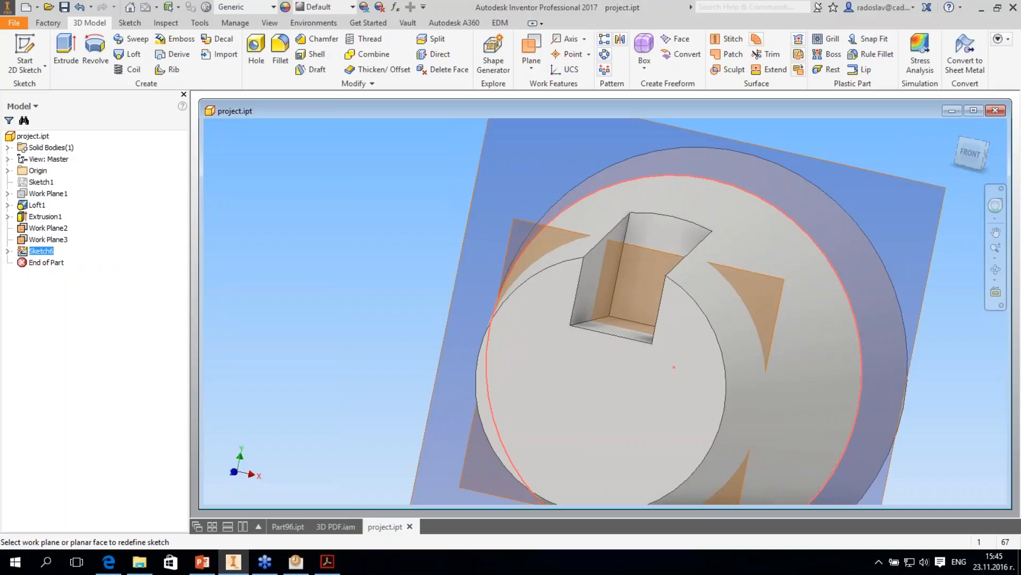
middle_click_drag(512, 229, 550, 244, "shift")
left_click(550, 244)
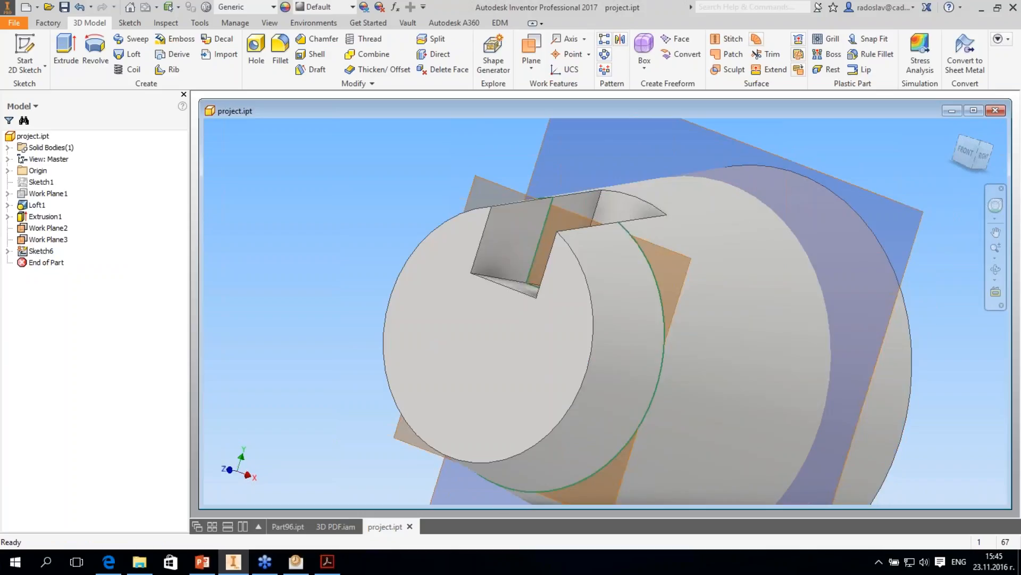
- Switch to the PowerPoint slideshow, go through the slides on Sketch application options and sketch mini-toolbars, and return to Inventor
mouse_move(205, 563)
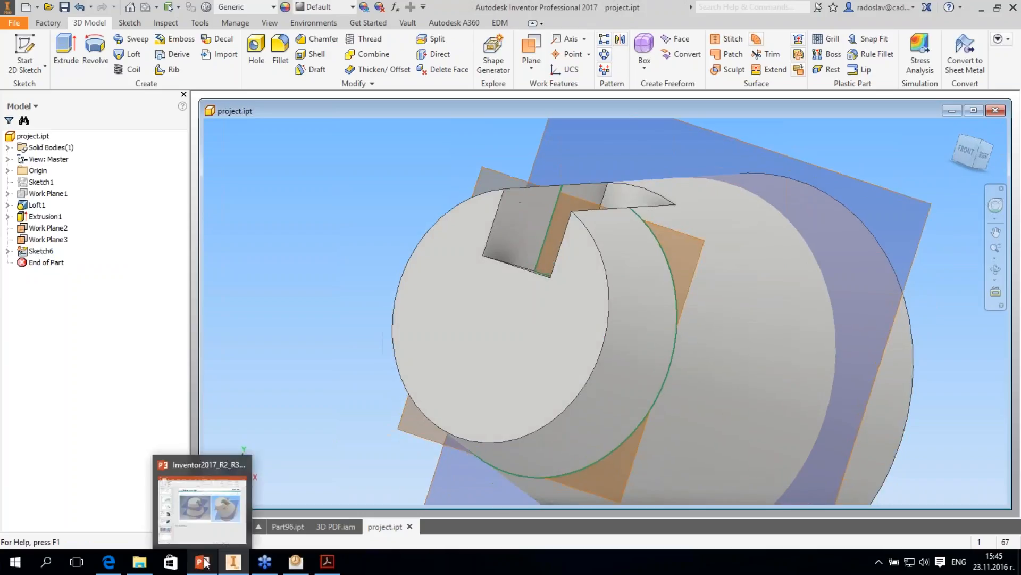
left_click(205, 563)
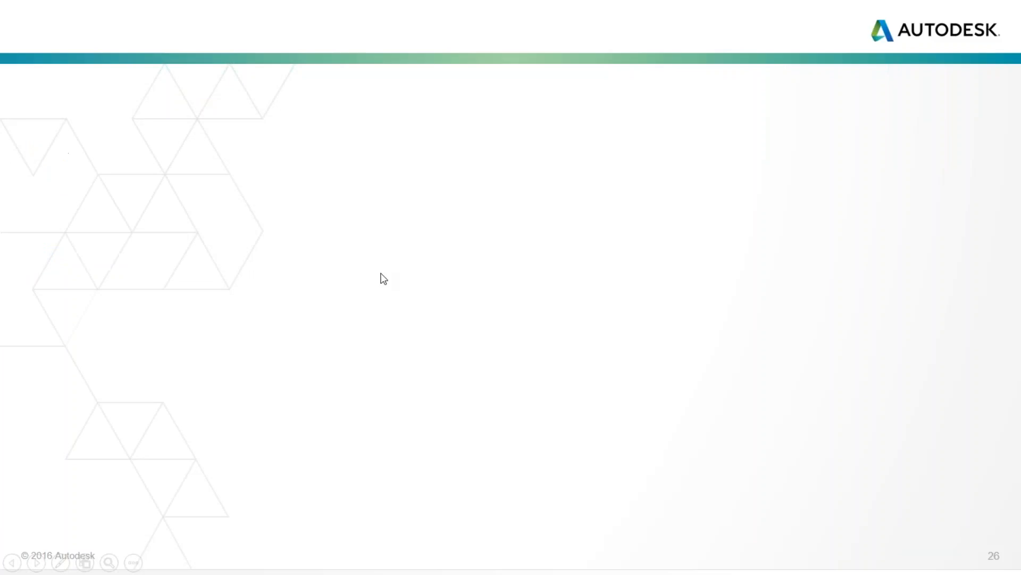
left_click(381, 274)
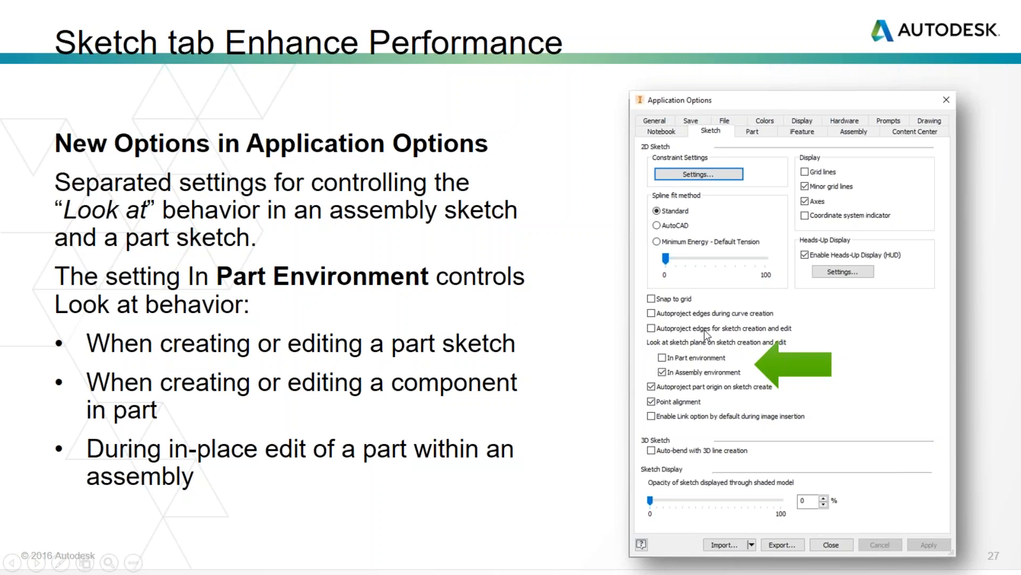
key("Right")
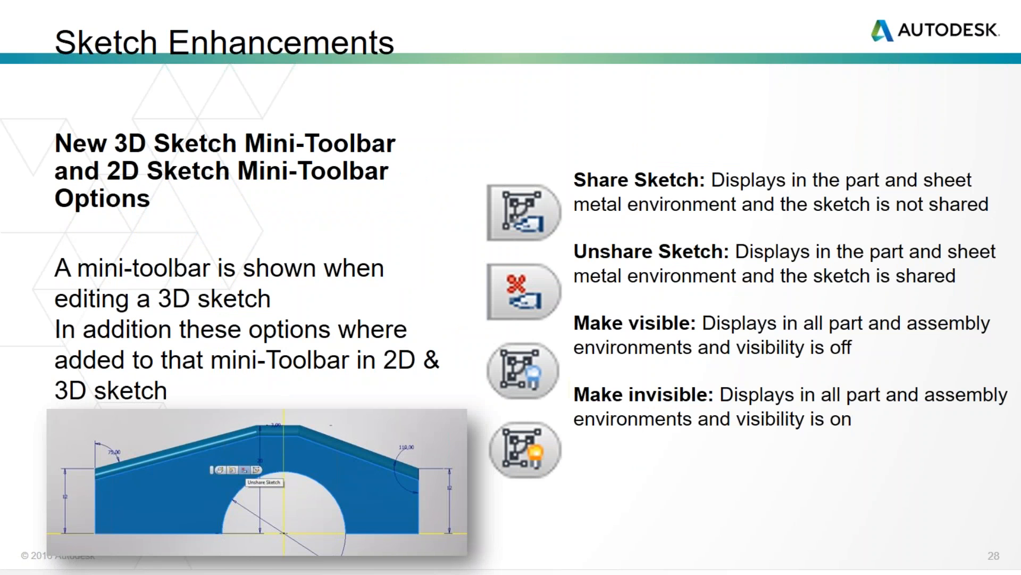
key("alt+Tab")
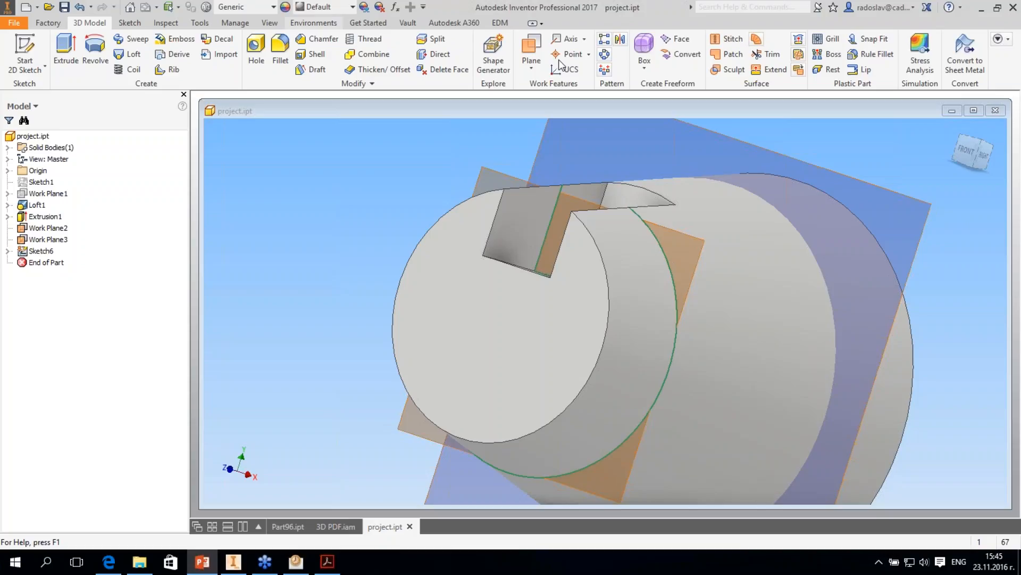
- Turn on the Mini-Toolbar in the user interface visibility options
scroll(559, 60, "down", 5)
left_click(572, 138)
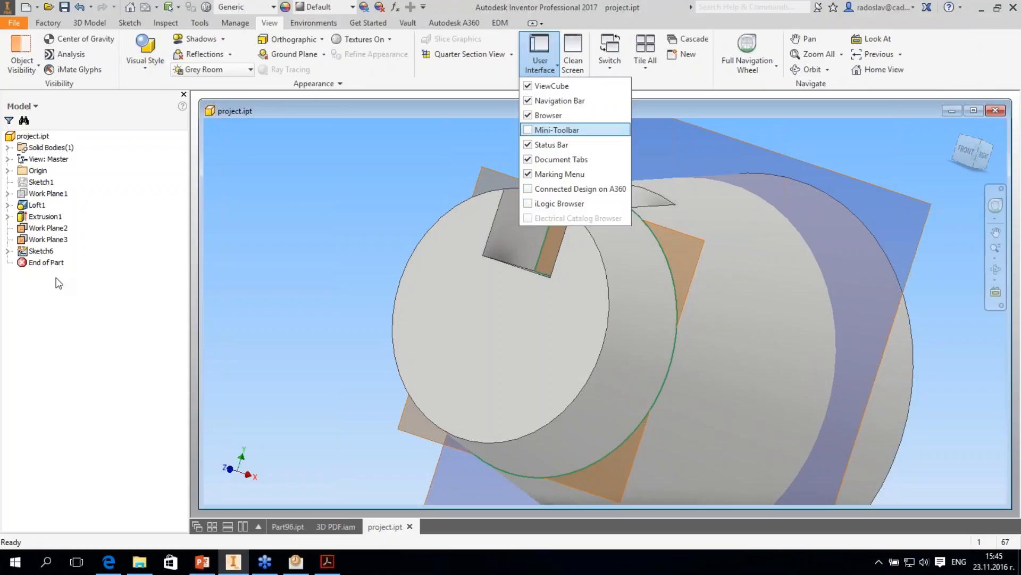
left_click(385, 190)
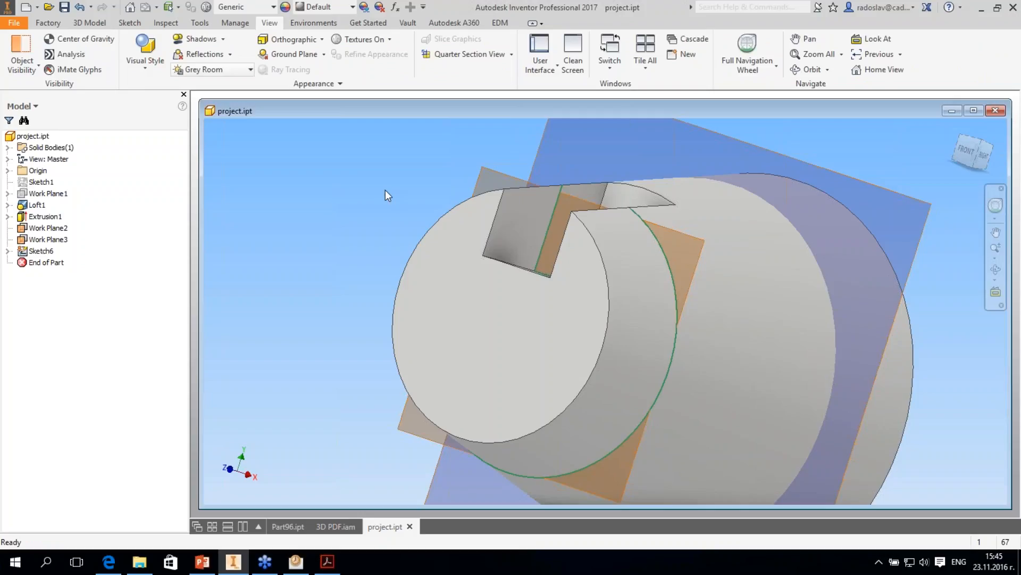
- Open the redefined cut-edge sketch for editing and exit it again without editing its geometry
middle_click_drag(388, 195, 425, 200, "shift")
right_click(34, 253)
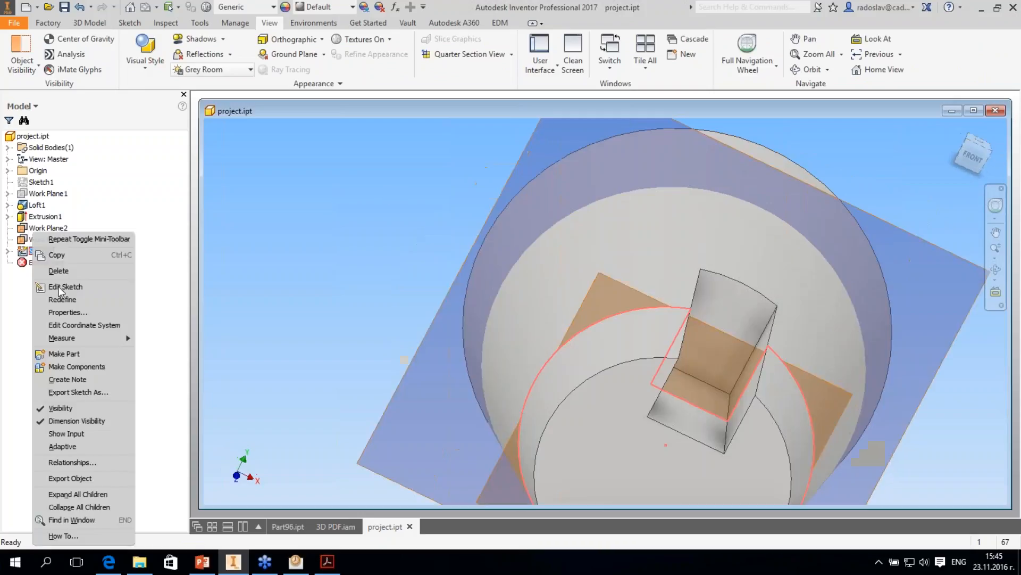
left_click(91, 23)
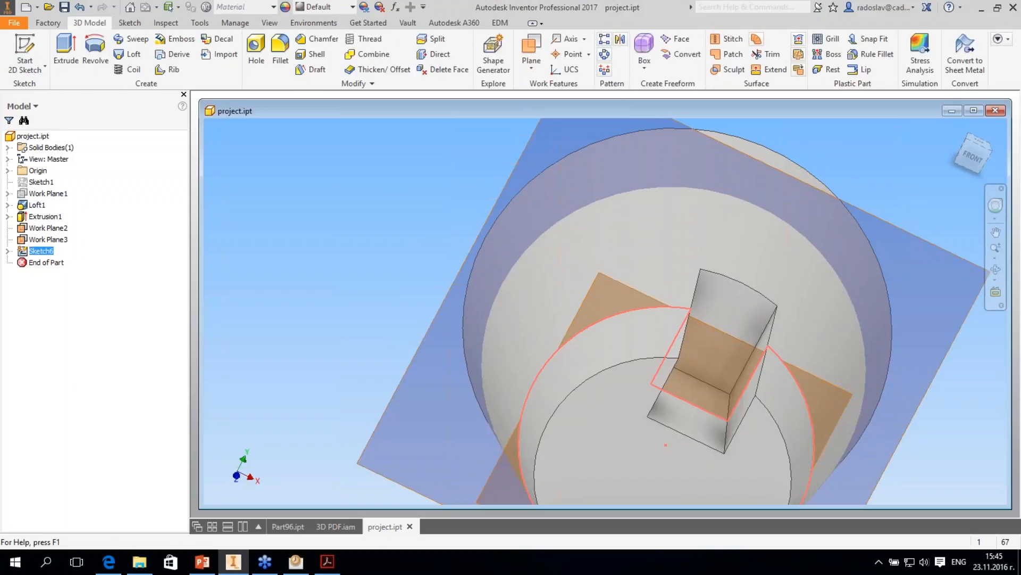
key("s")
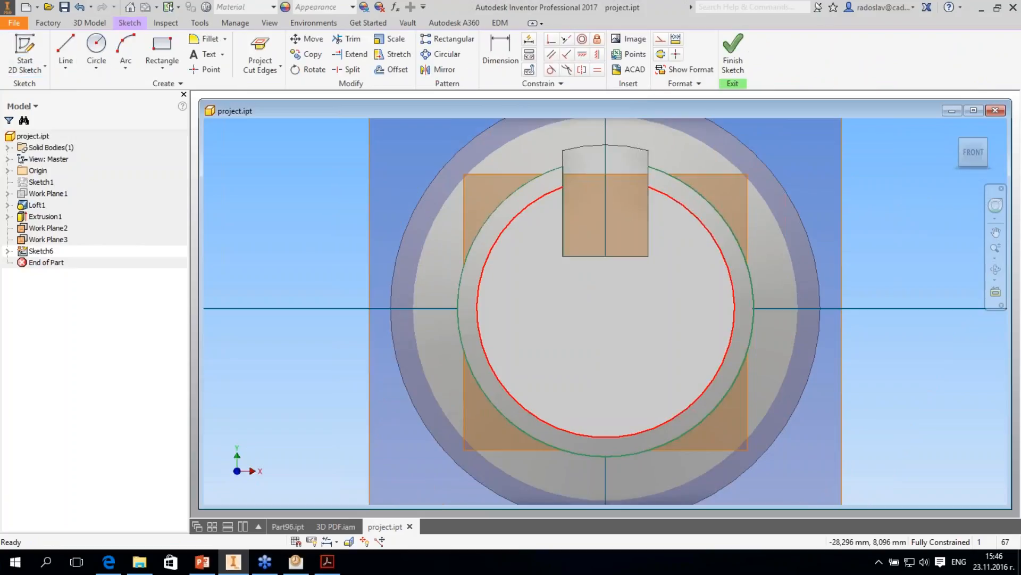
key("s")
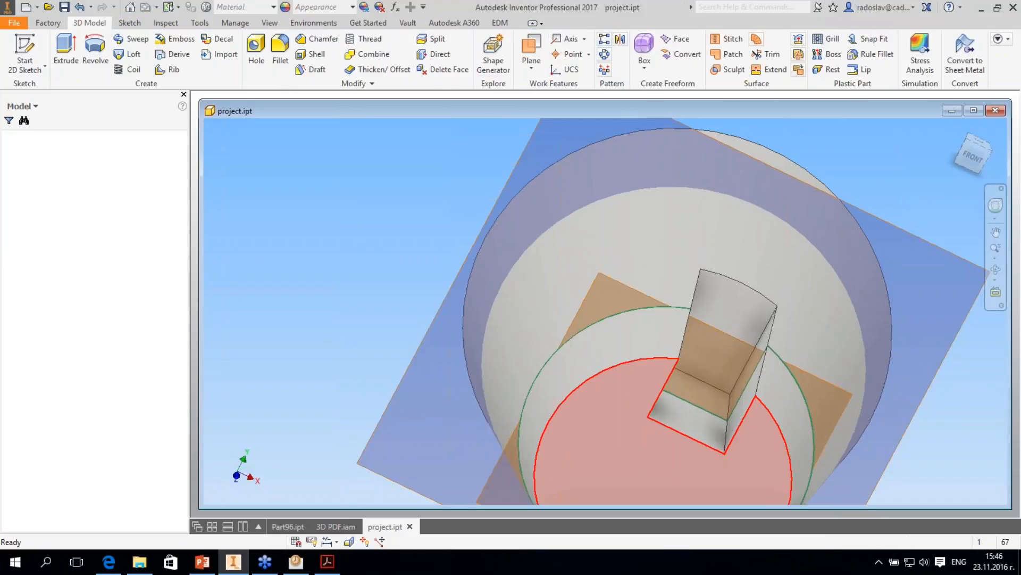
- Try creating another 2D sketch on Work Plane2, and undo it
key("s")
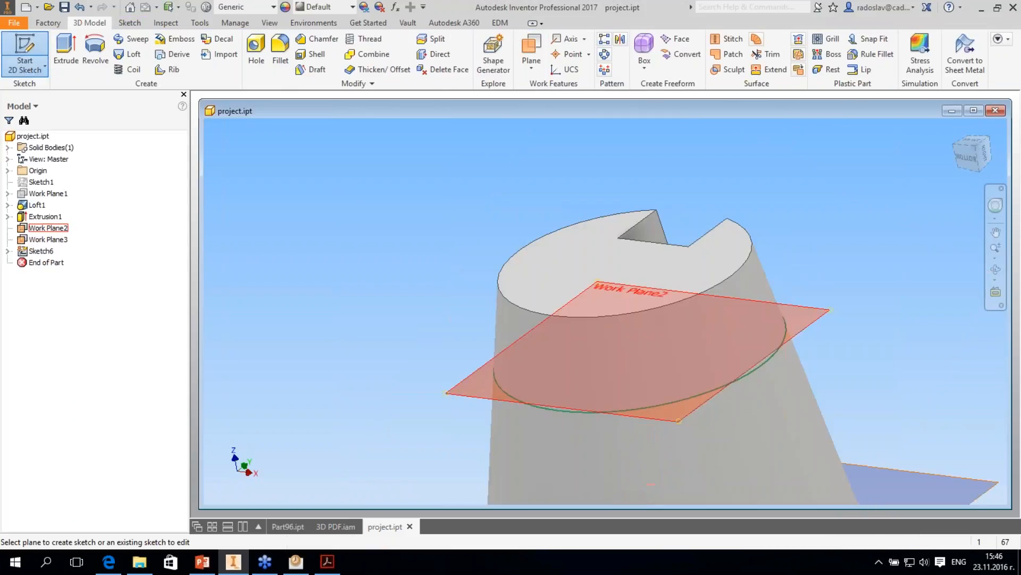
left_click(675, 411)
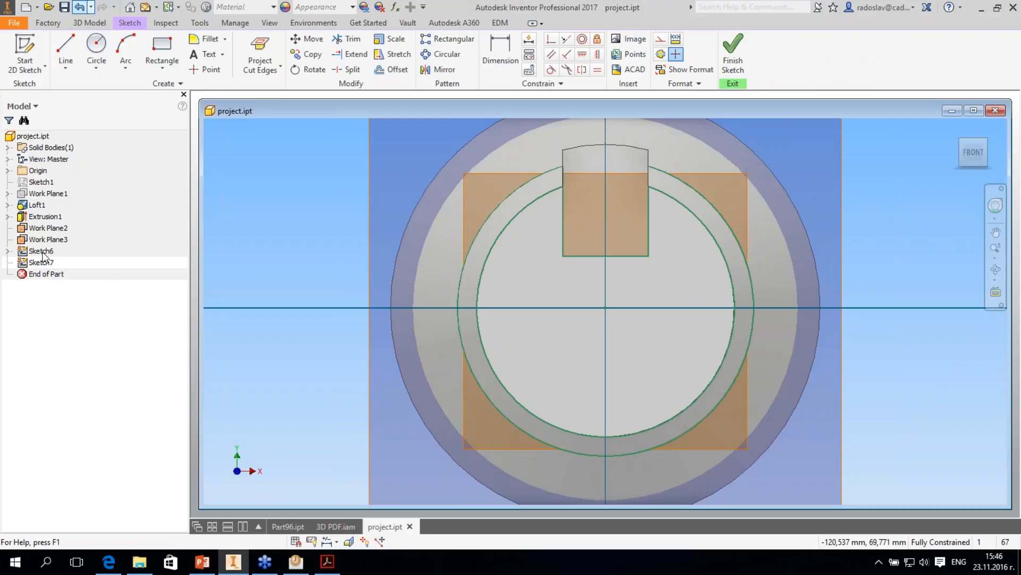
key("ctrl+z")
- Open the redefined cut-edge sketch for editing and review the user interface visibility options
right_click(42, 251)
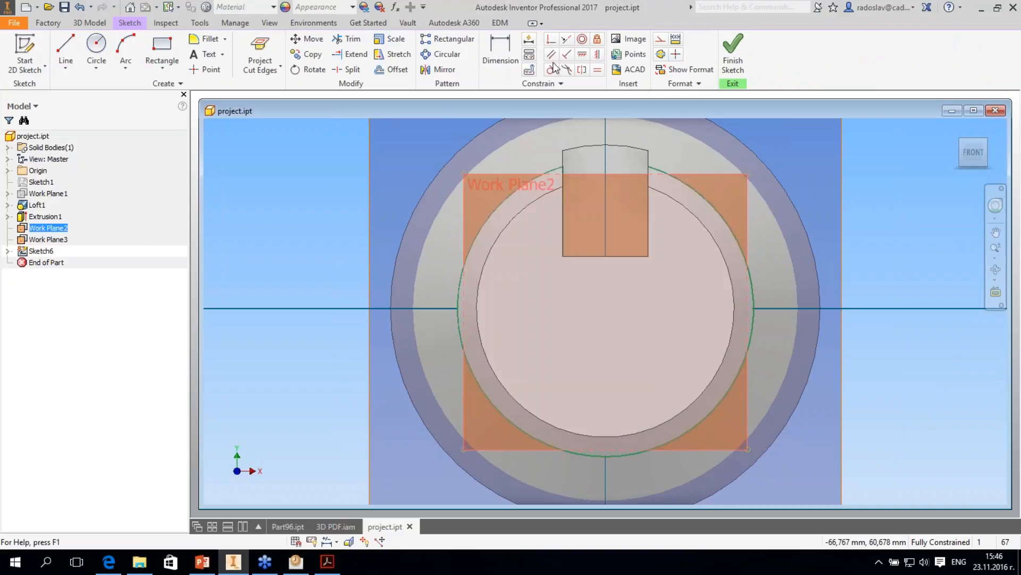
left_click(270, 23)
left_click(553, 67)
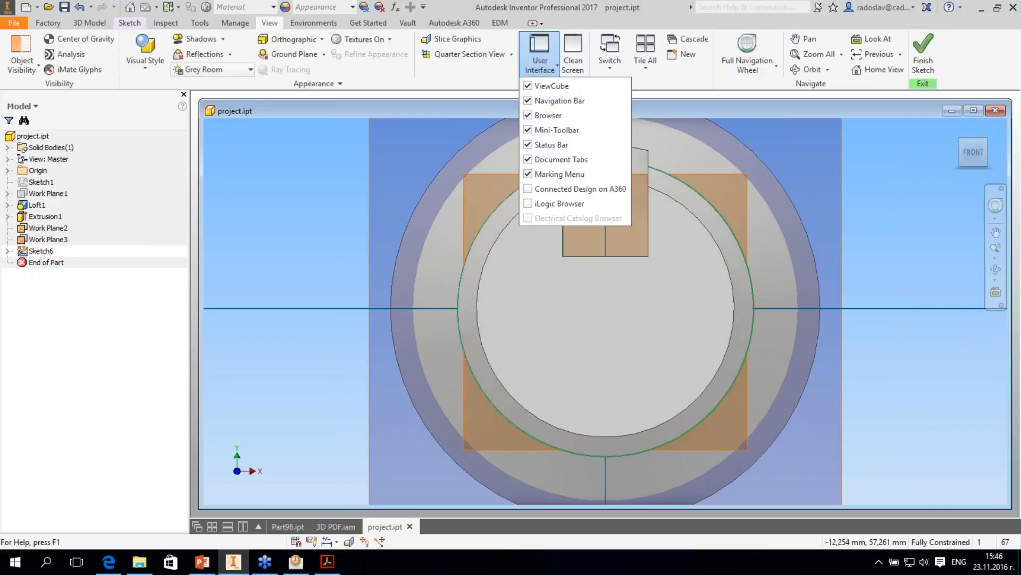
left_click(743, 175)
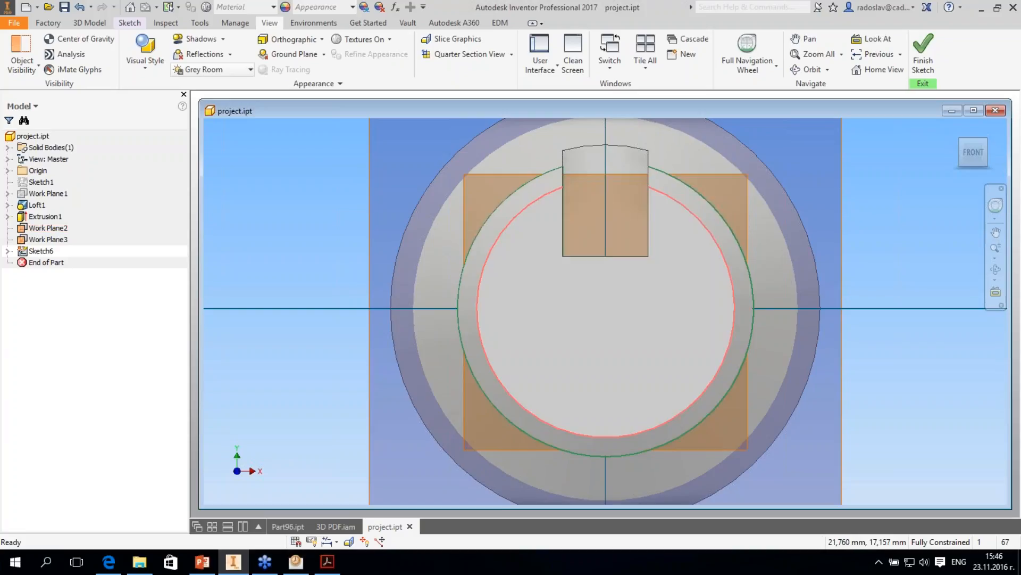
middle_click_drag(706, 228, 710, 173, "shift")
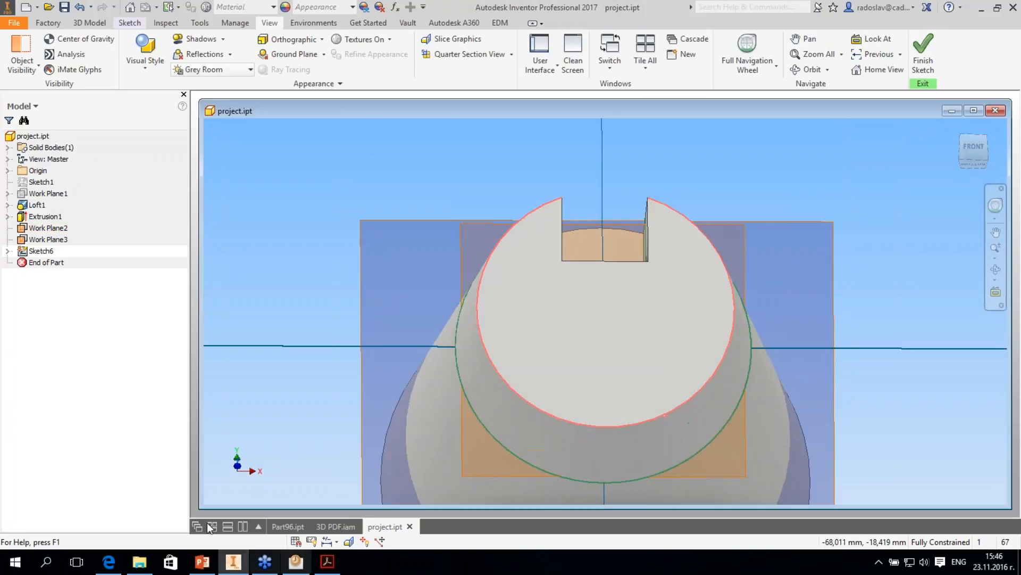
- View the slideshow's slide on converting sketch text to geometry, and return to Inventor, minimizing the project.ipt window
left_click(214, 563)
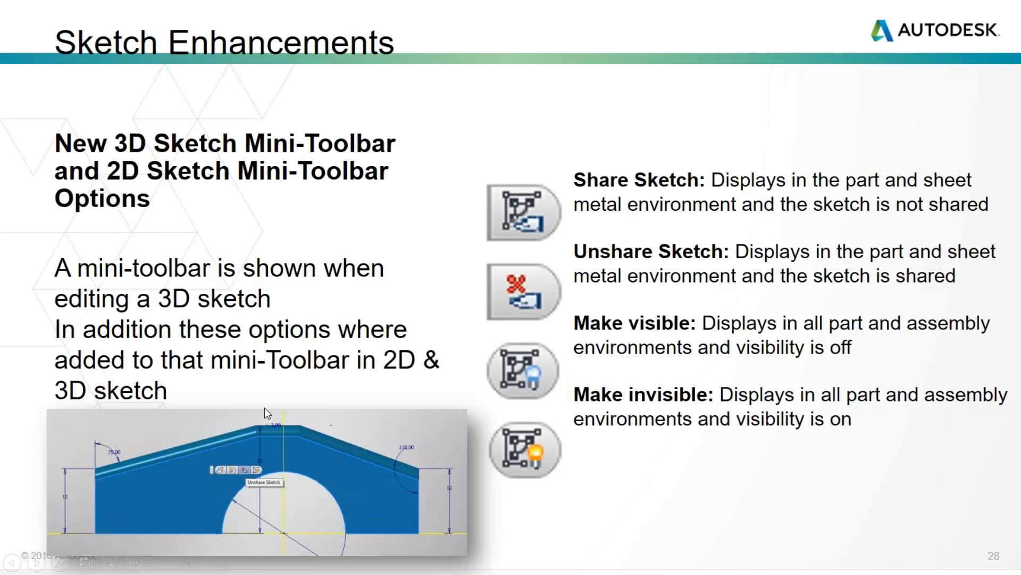
left_click(277, 356)
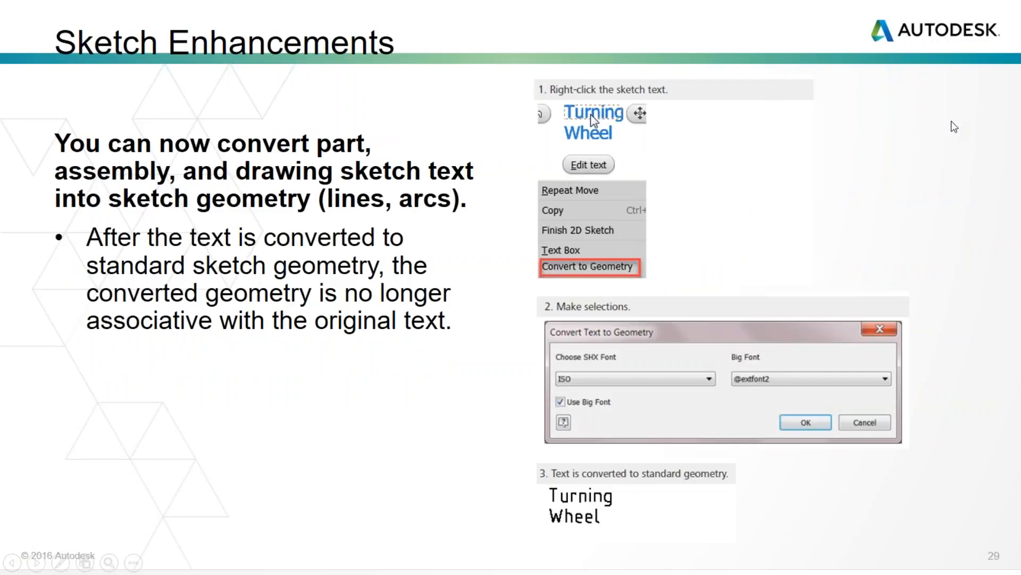
key("alt+Tab")
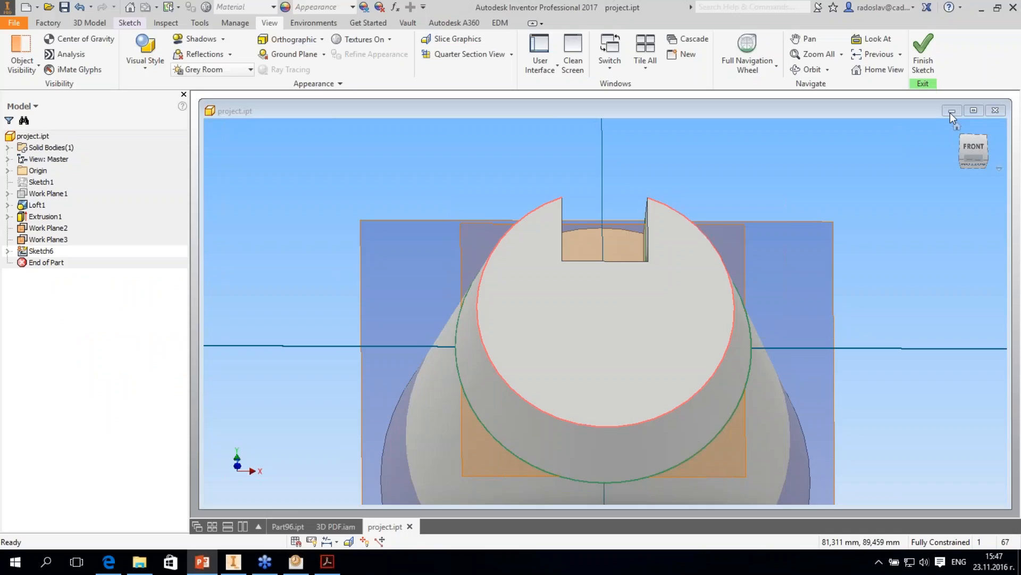
left_click(951, 111)
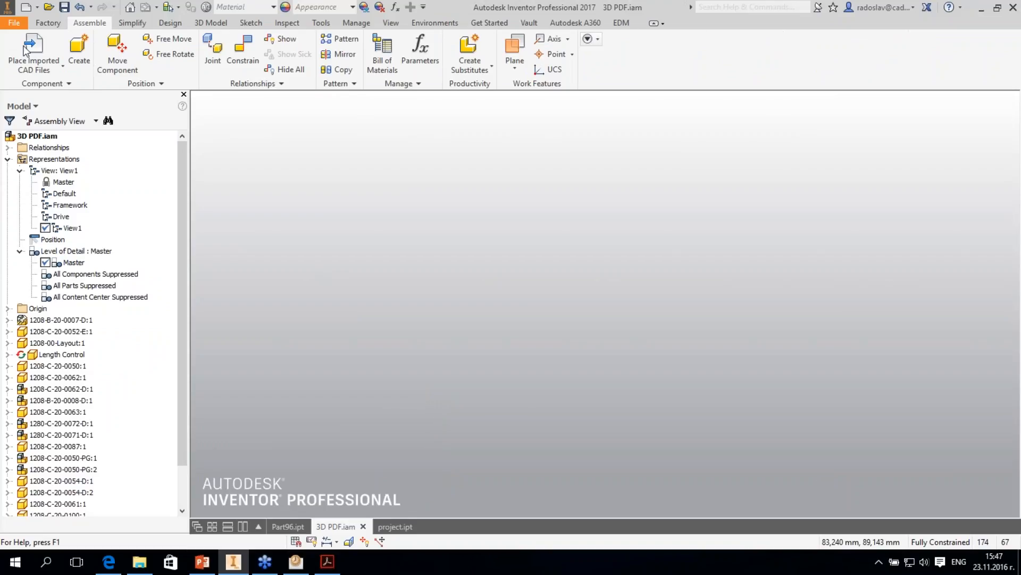
left_click(14, 23)
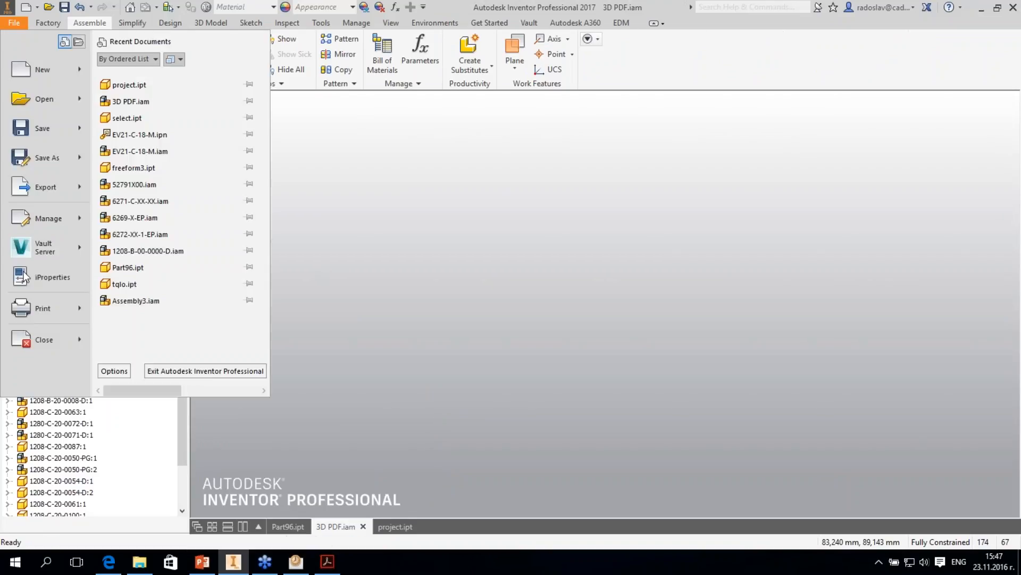
left_click(25, 276)
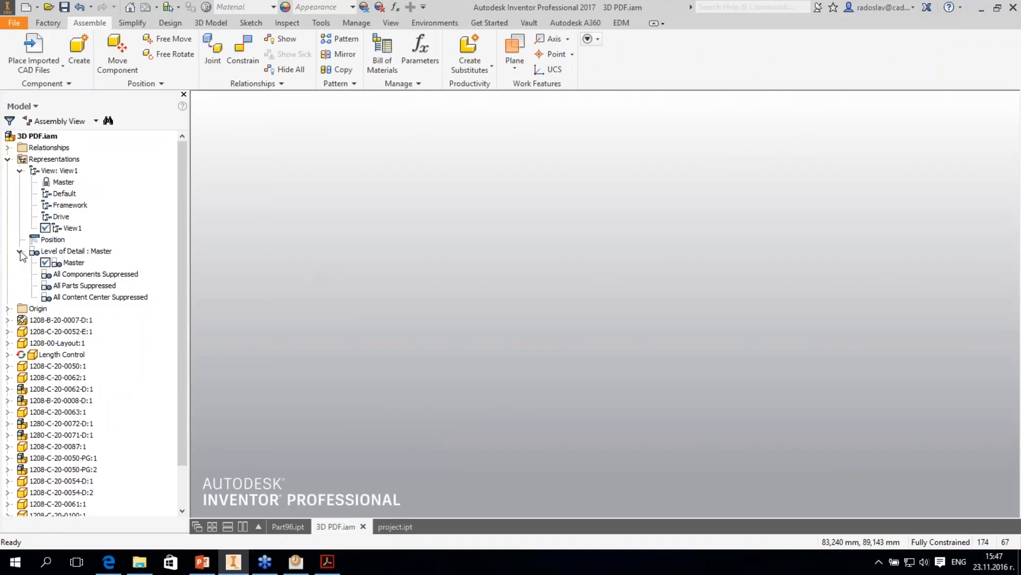
left_click(20, 171)
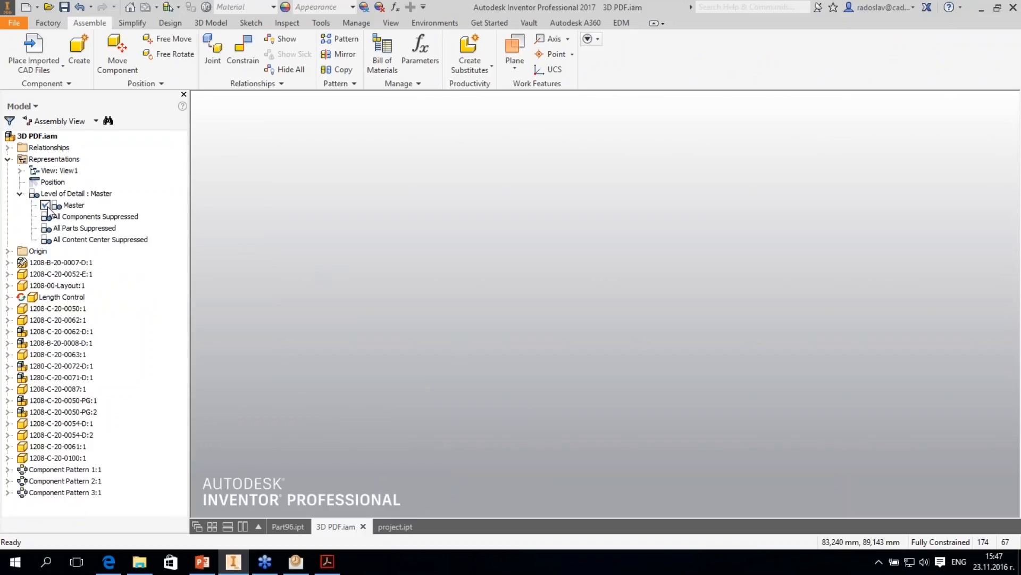
left_click(20, 170)
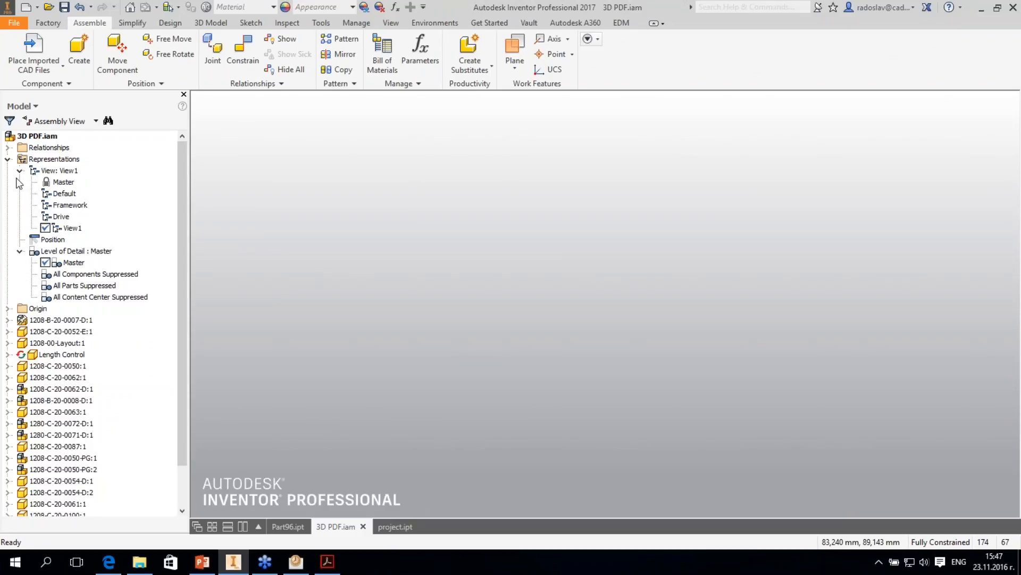
left_click(20, 171)
left_click(19, 171)
- Create a new part from the Standard.ipt template
left_click(14, 23)
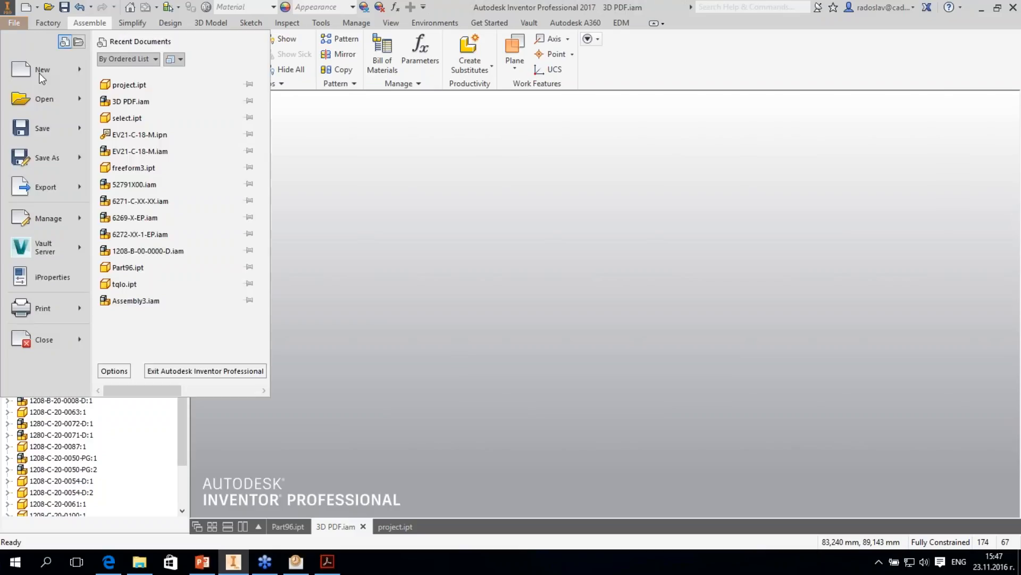
left_click(39, 73)
left_click(372, 136)
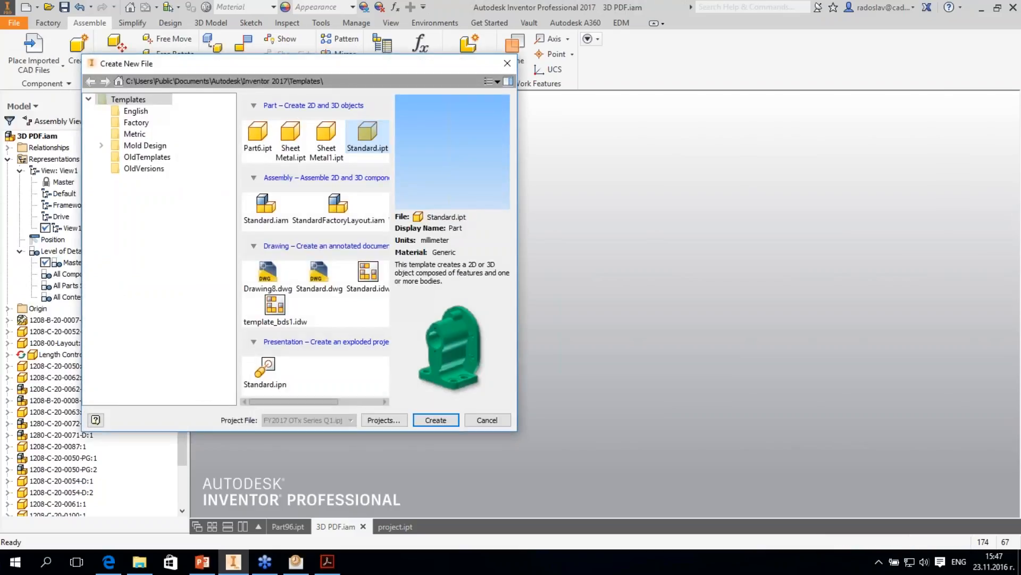
key("Return")
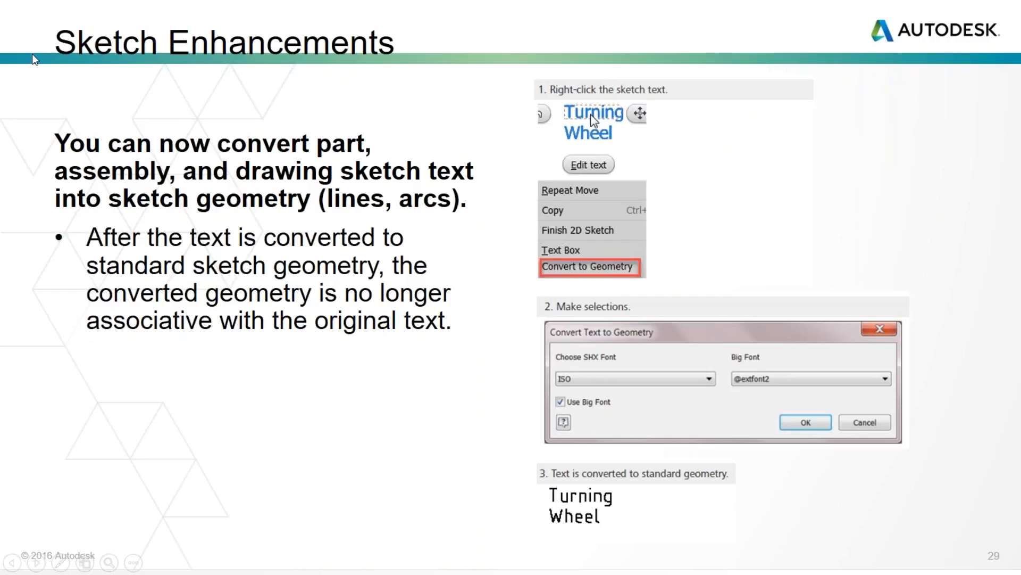
- Switch back to Inventor from the slideshow and model a rectangular block in the new part by extruding a sketched rectangle
key("alt+Tab")
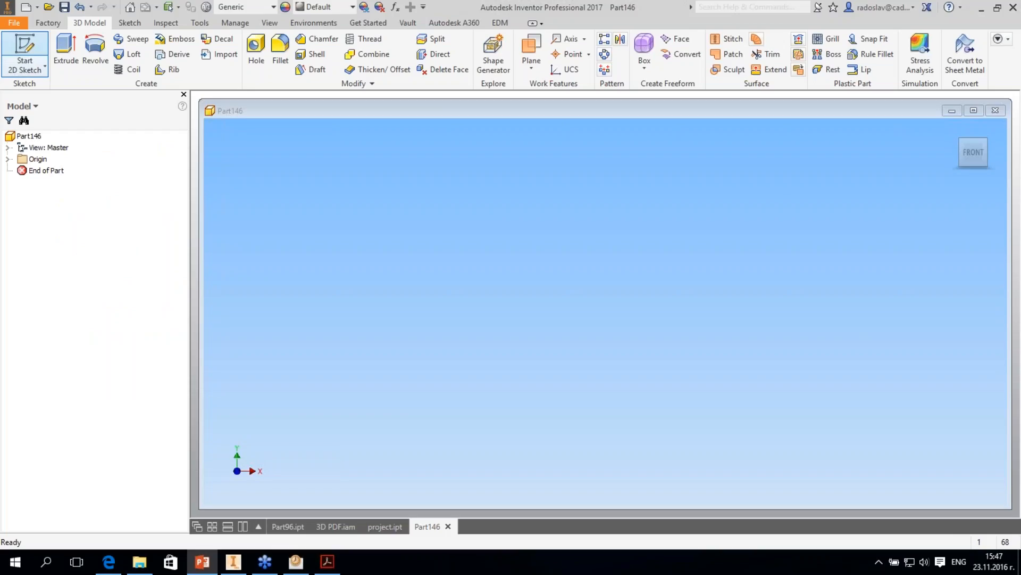
left_click(24, 49)
left_click(162, 69)
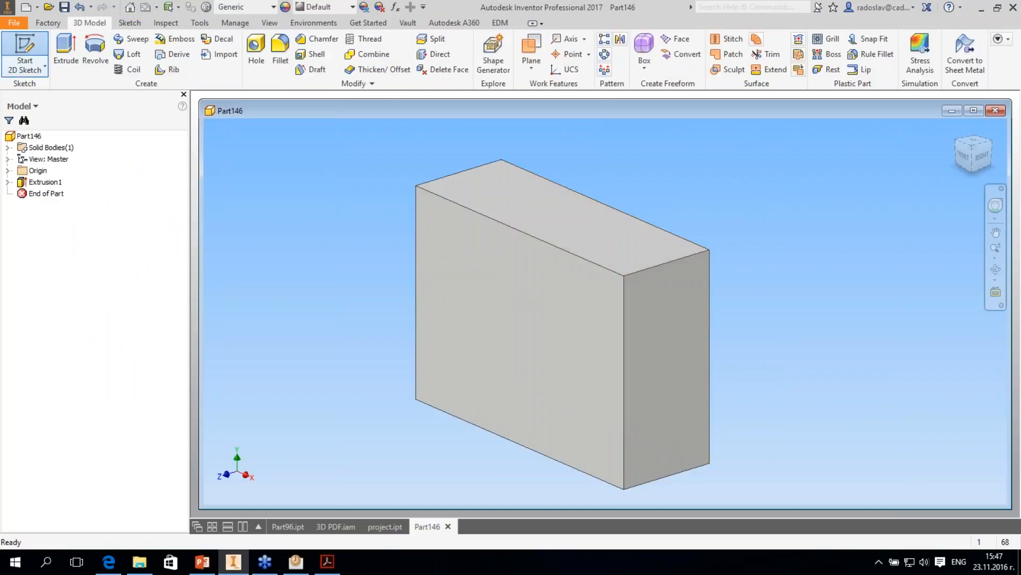
- Create a 2D sketch on the block's front face containing the text CADPoint in the default text format, and finish the sketch
left_click(24, 51)
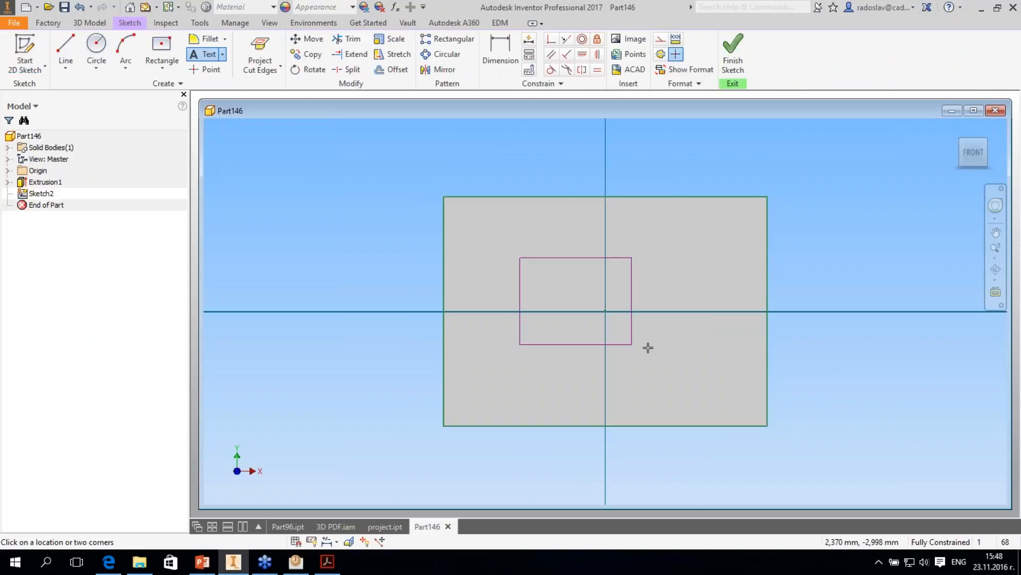
left_click_drag(648, 347, 648, 347)
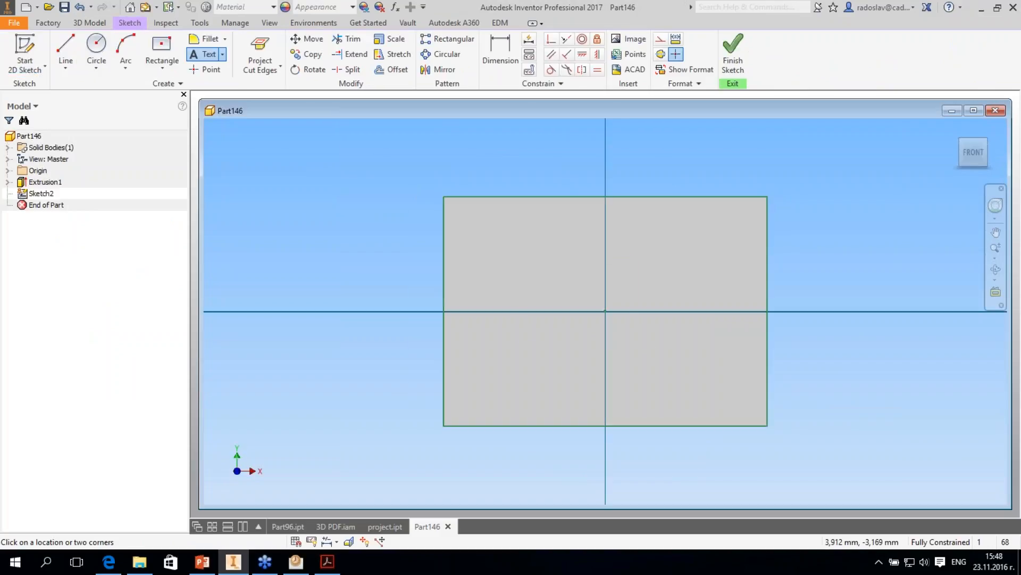
type("CA")
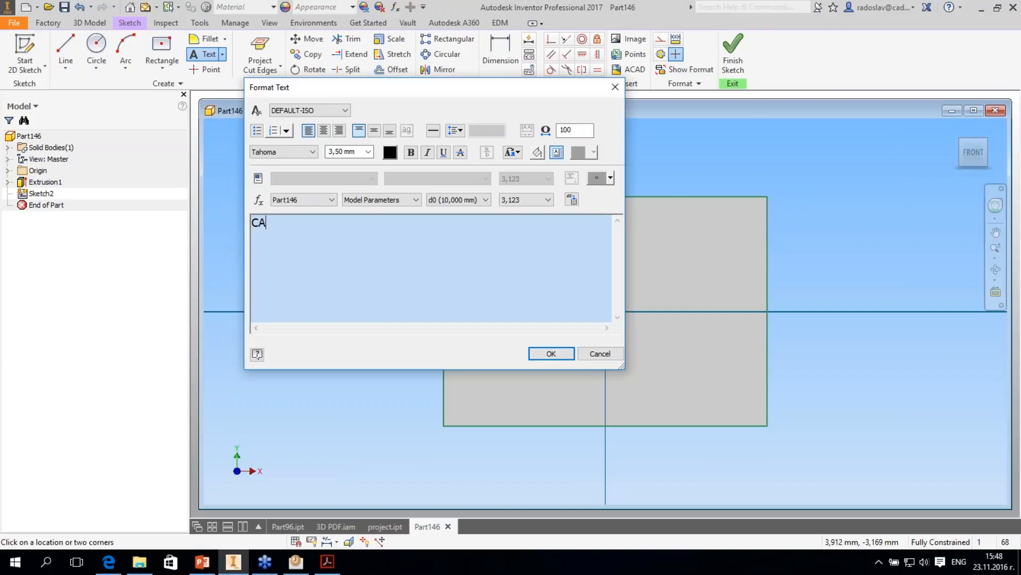
type("D")
key("Return")
type("Poin")
left_click(554, 353)
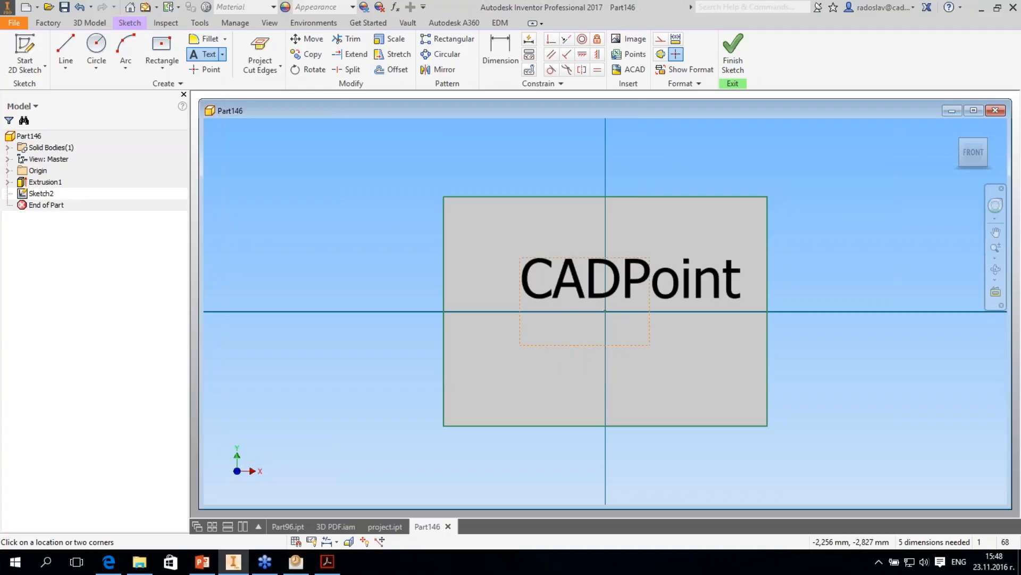
left_click(733, 54)
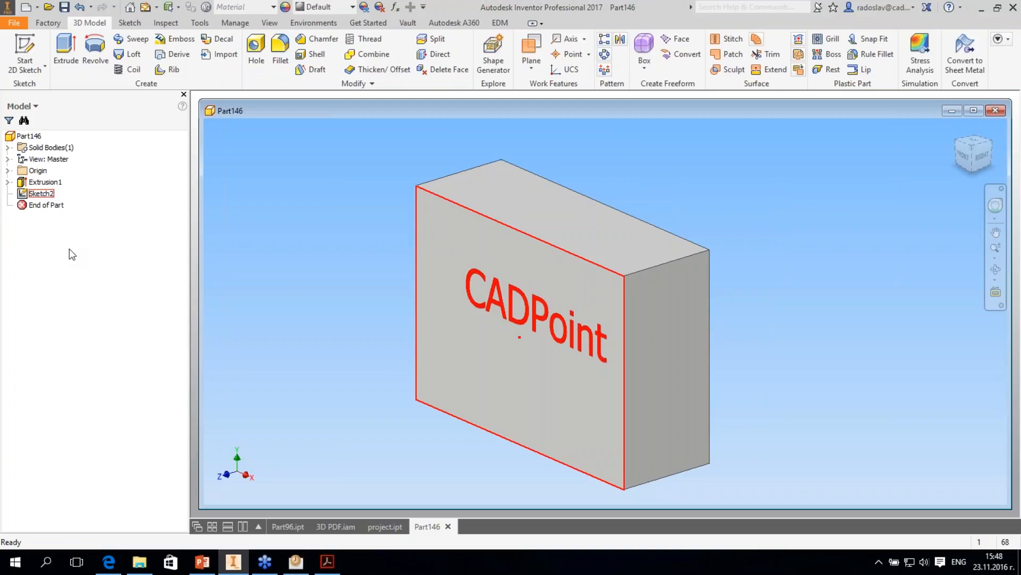
- Edit the text sketch and convert the CADPoint text to sketch geometry using an SHX font, without Big Font, and finish the sketch
right_click(37, 193)
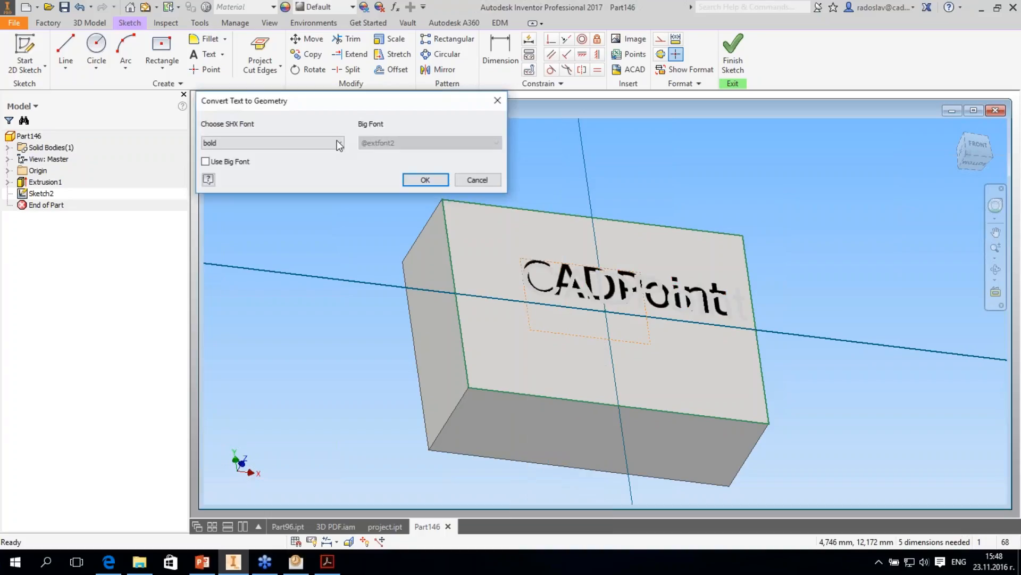
left_click(338, 144)
scroll(337, 289, "down", 2)
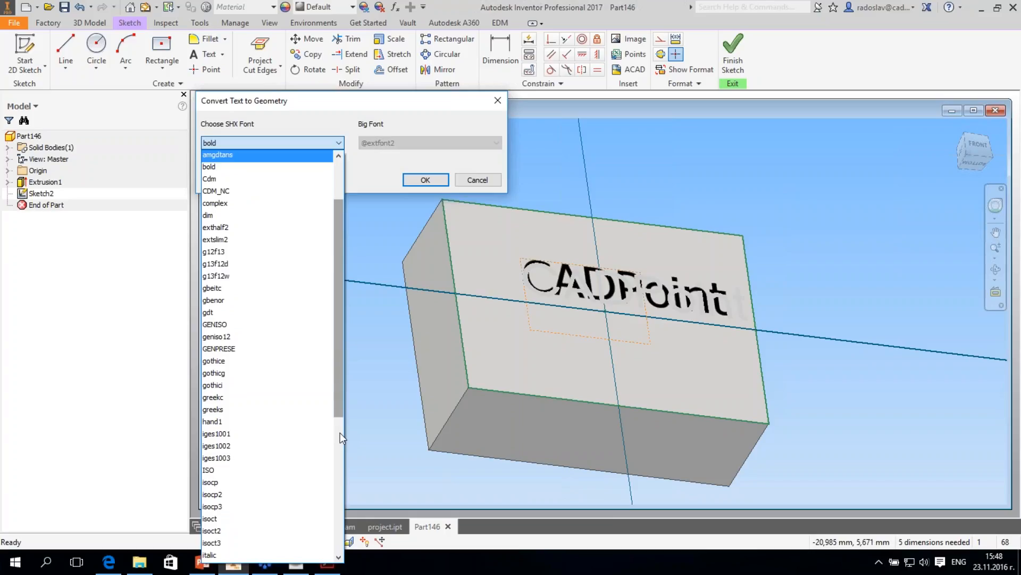
left_click(340, 433)
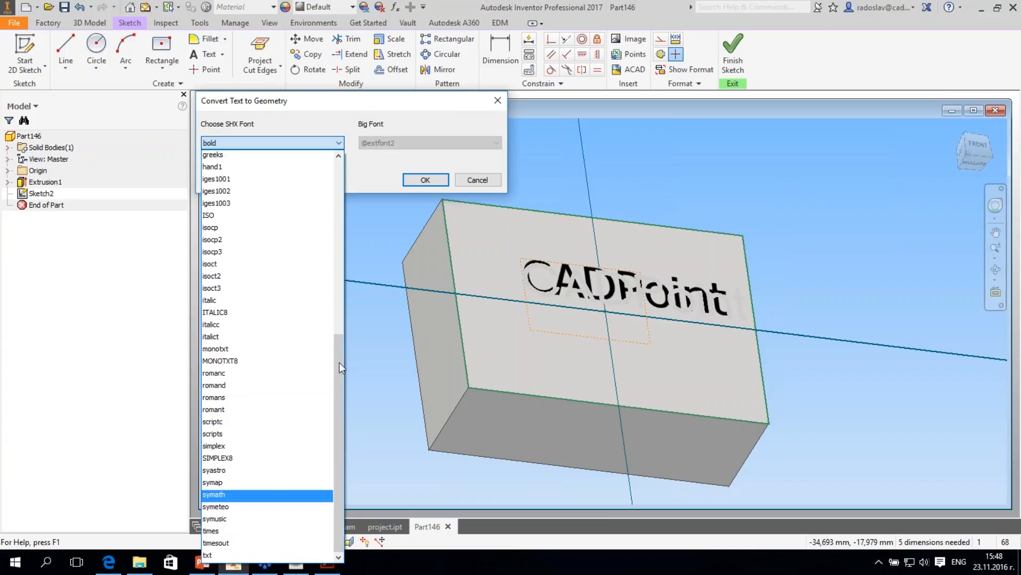
left_click_drag(339, 362, 250, 168)
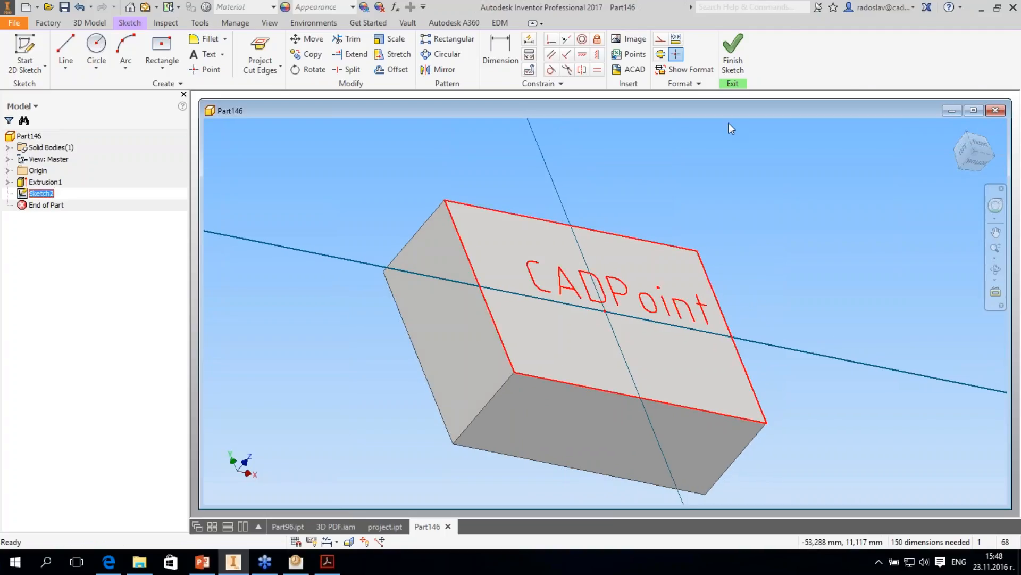
left_click(733, 53)
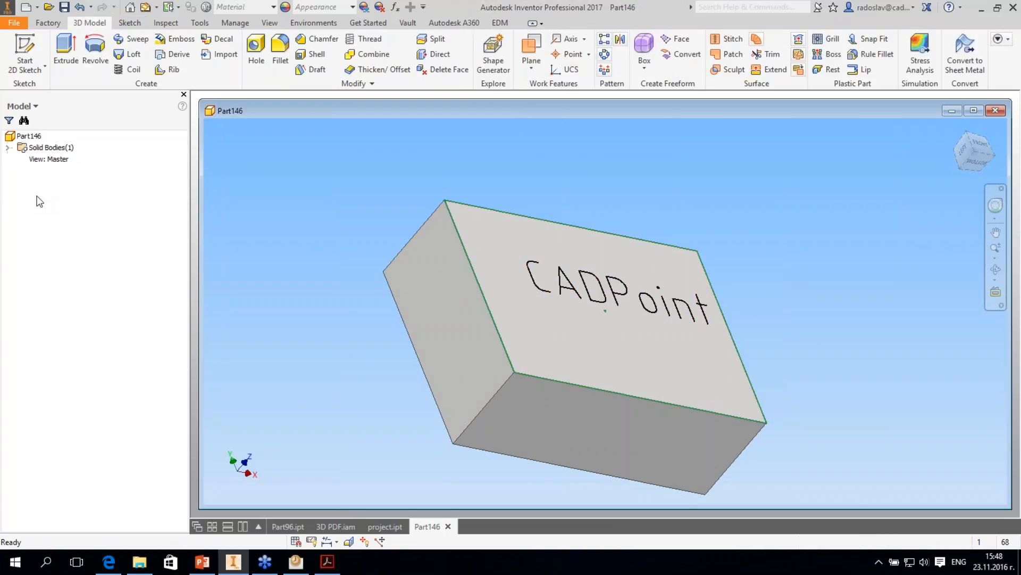
- Reopen the text sketch, delete the projected edges of the block's front face, and finish the sketch
double_click(455, 205)
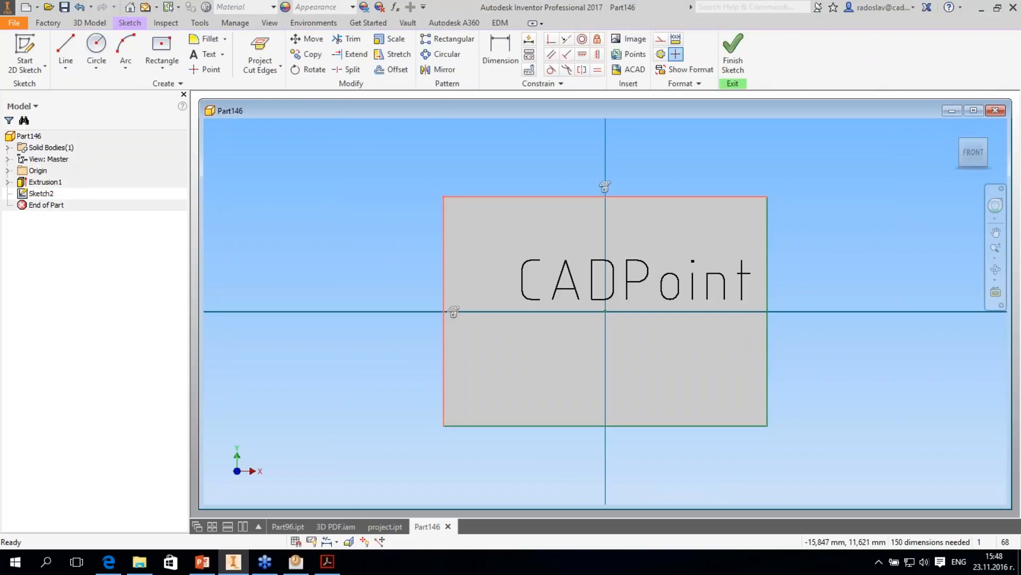
left_click_drag(857, 491, 750, 417)
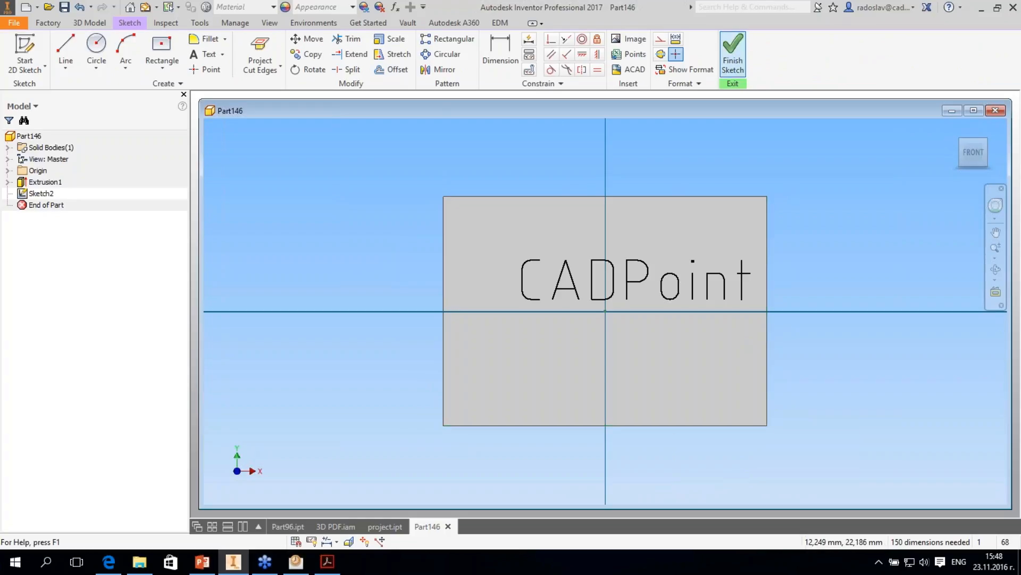
middle_click_drag(762, 330, 804, 293, "shift")
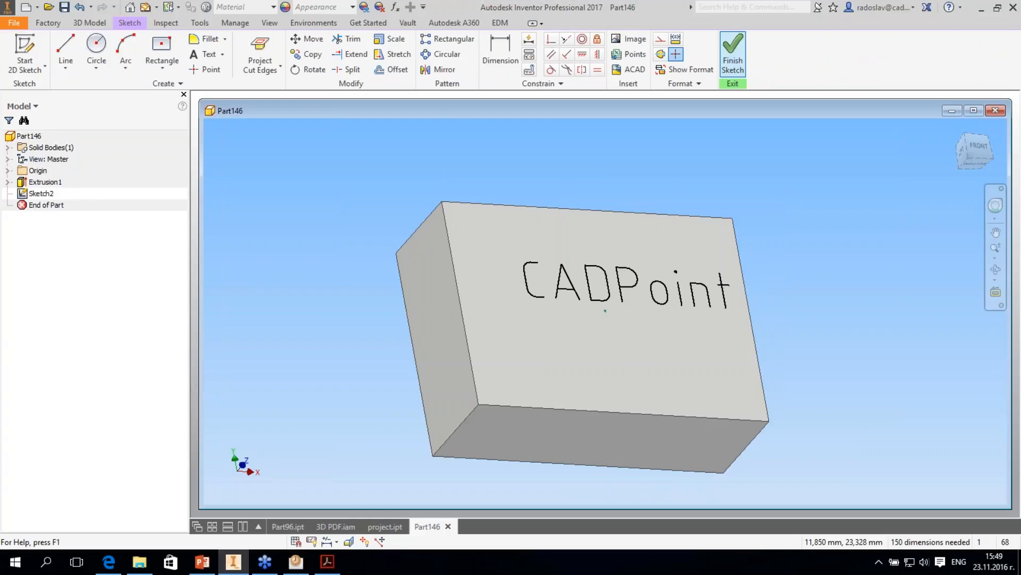
left_click(733, 54)
- Inspect the converted CADPoint lettering on the block's front face from several angles
middle_click_drag(665, 287, 707, 325, "shift")
middle_click_drag(726, 277, 762, 343, "shift")
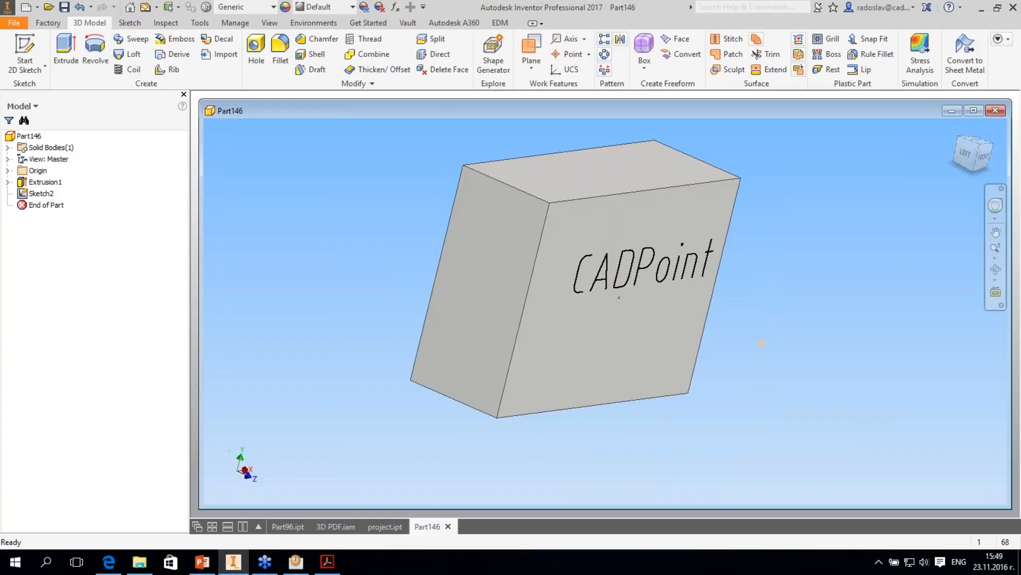
middle_click_drag(582, 265, 552, 273, "shift")
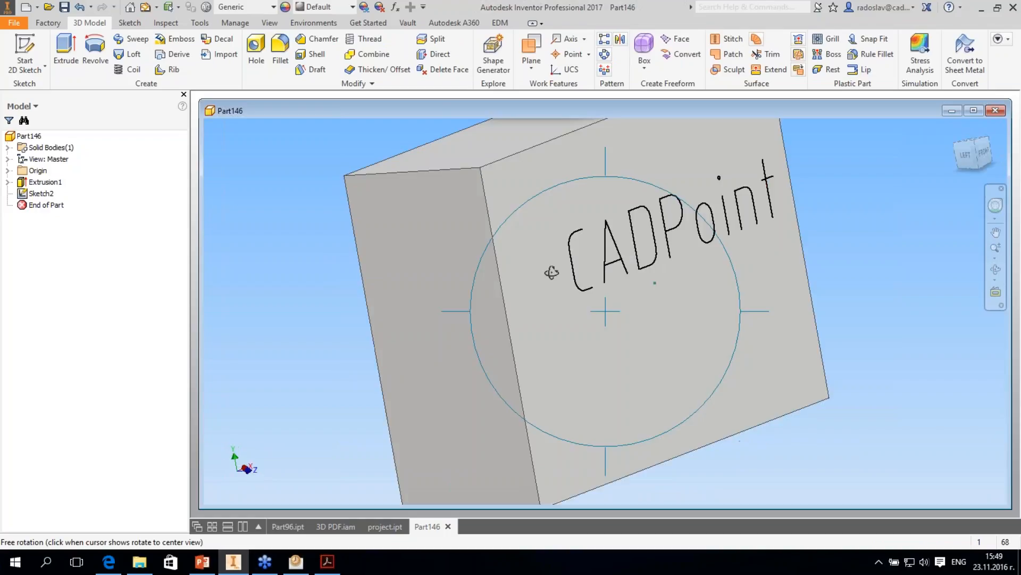
right_click(552, 273)
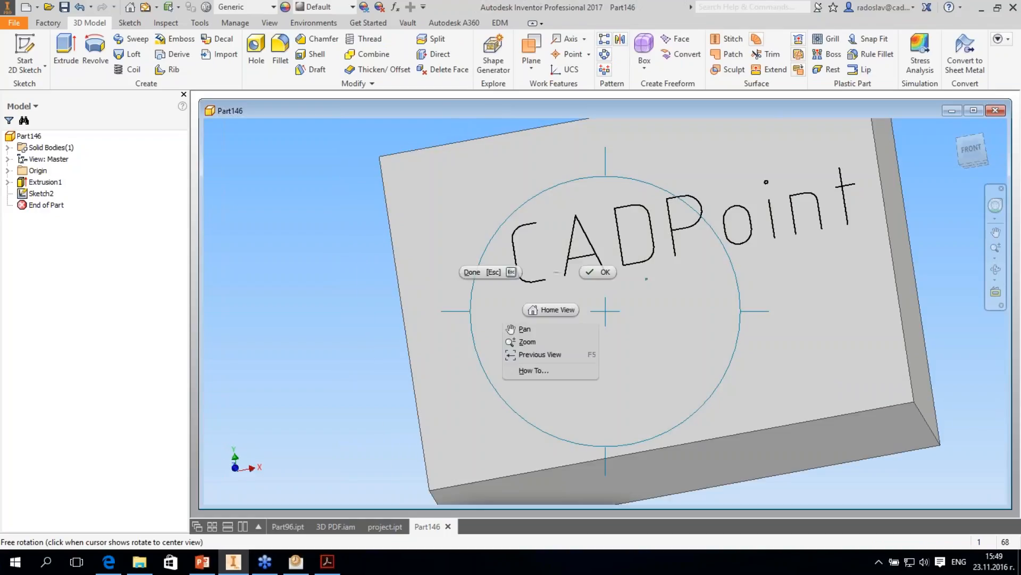
left_click(601, 274)
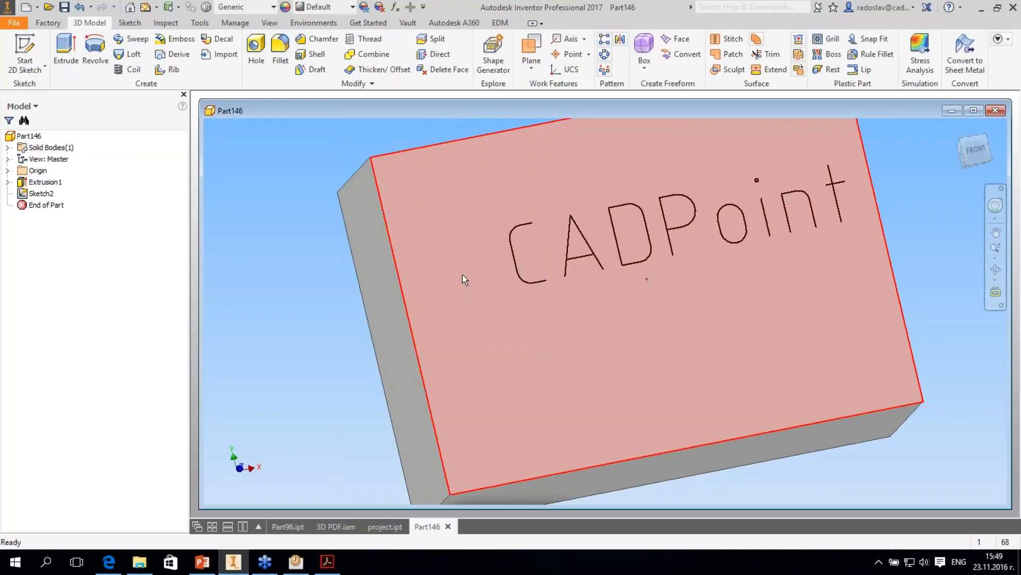
middle_click_drag(462, 275, 459, 278)
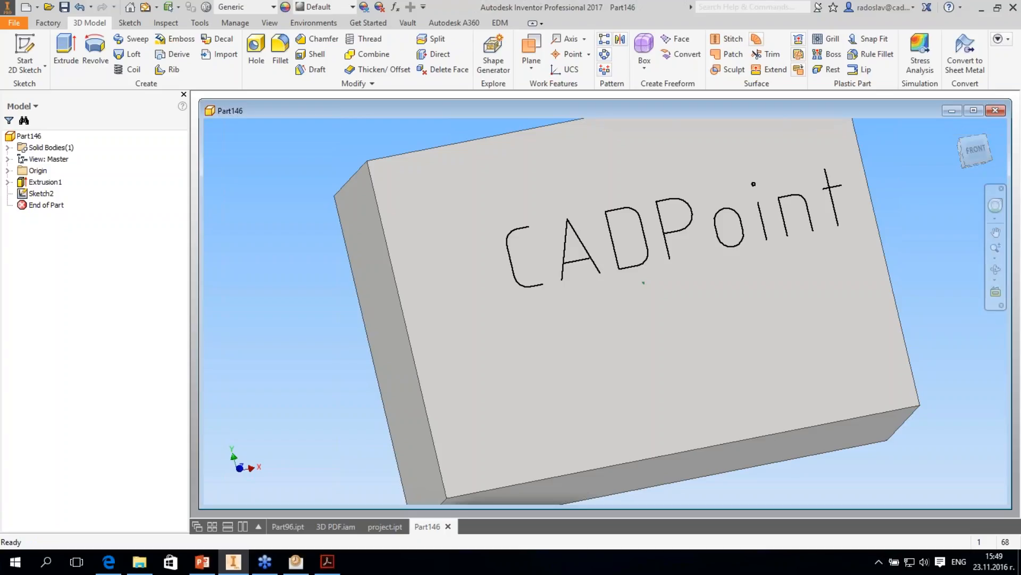
- Close the part with the CADPoint lettering and the 3D PDF.iam assembly
double_click(638, 111)
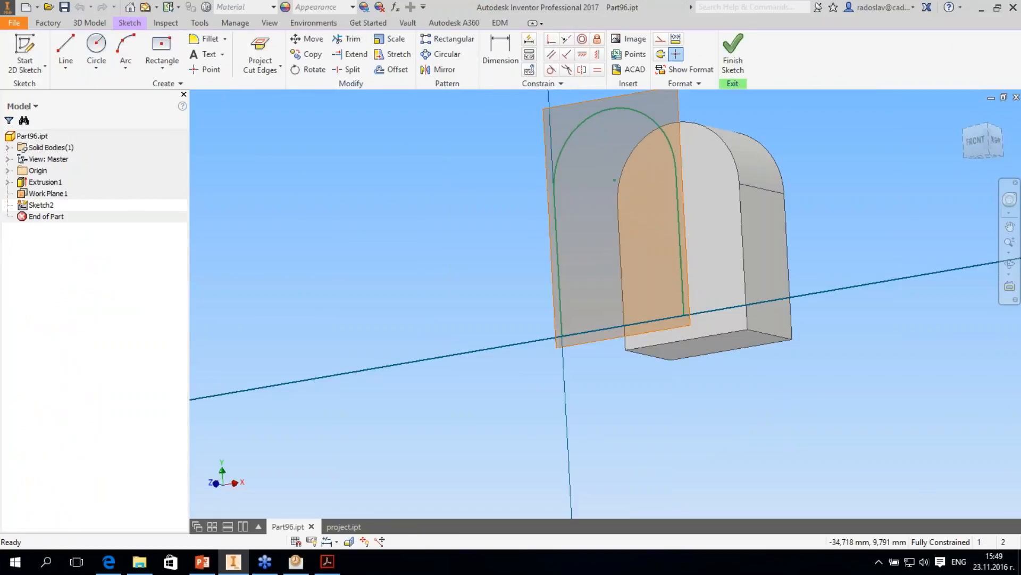
left_click(14, 23)
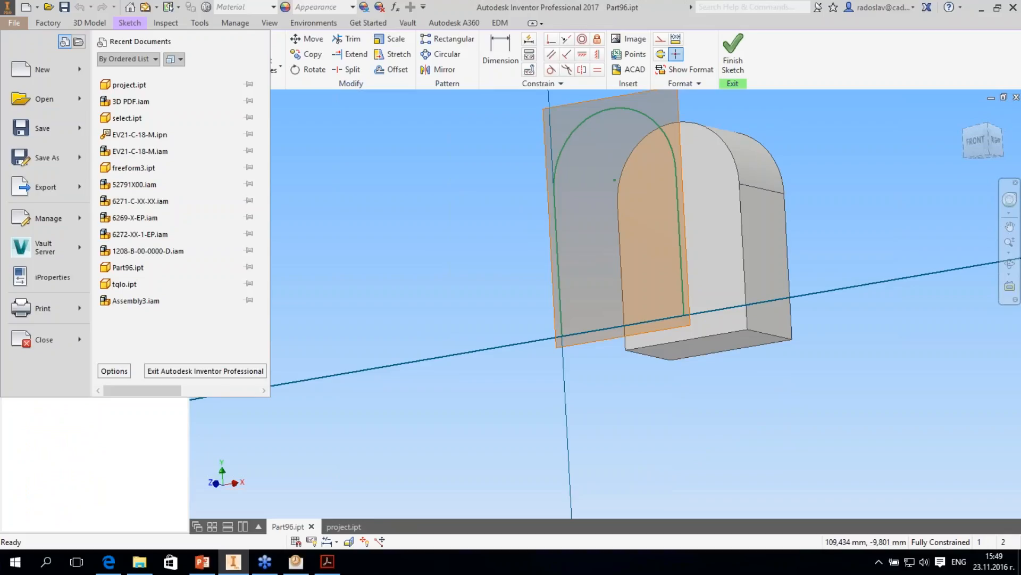
key("alt+Tab")
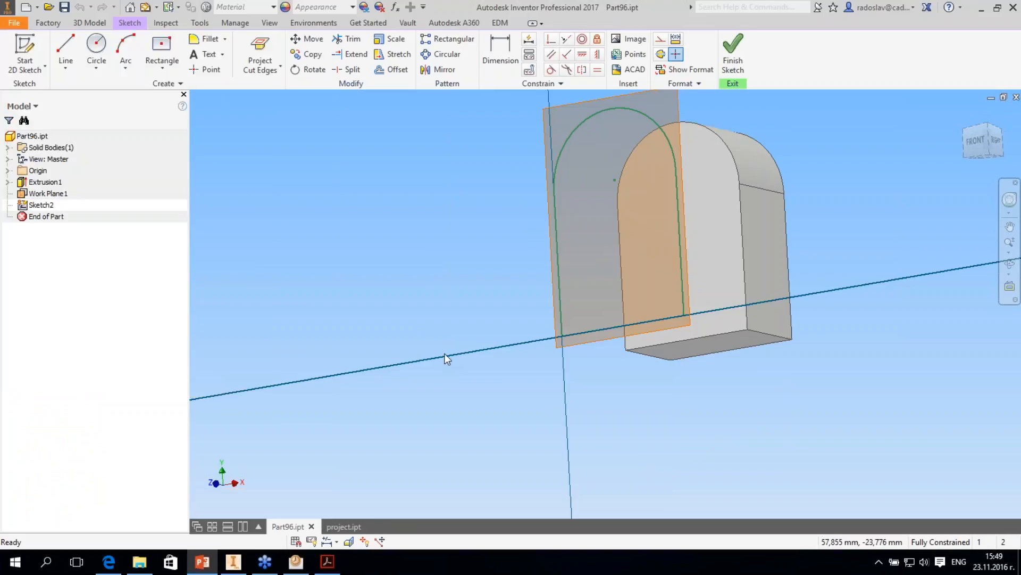
key("alt+Tab")
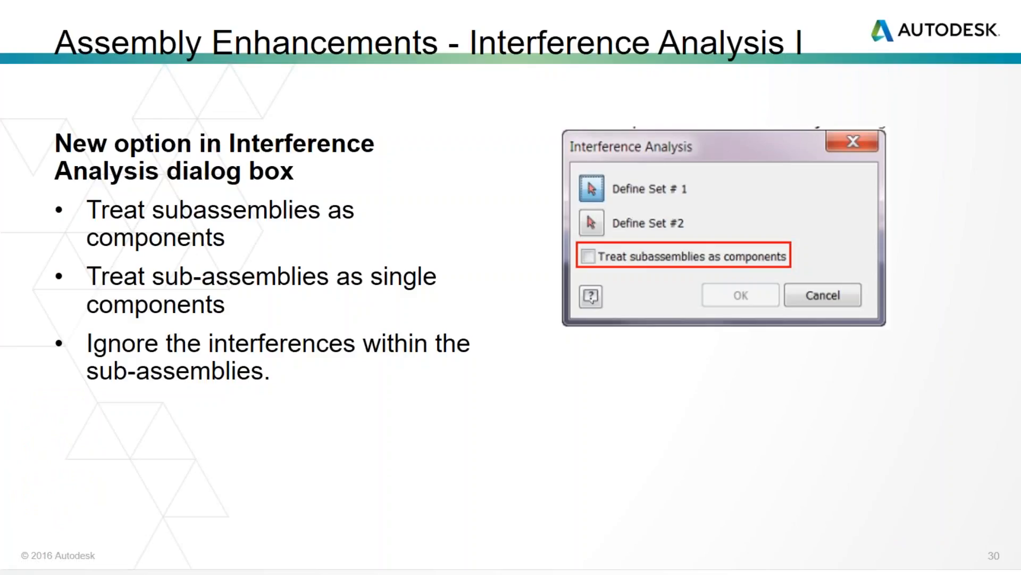
left_click(674, 260)
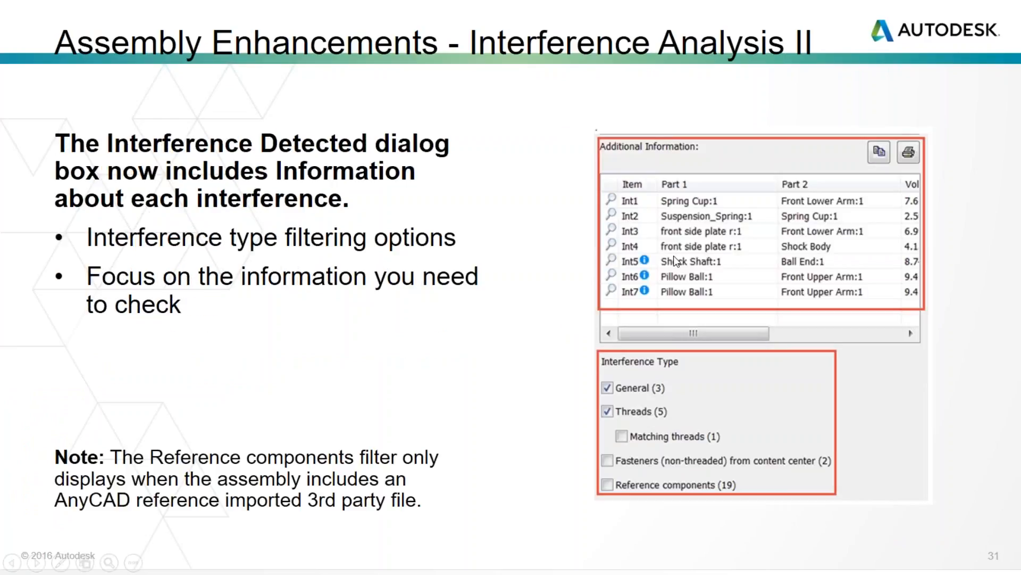
key("Left")
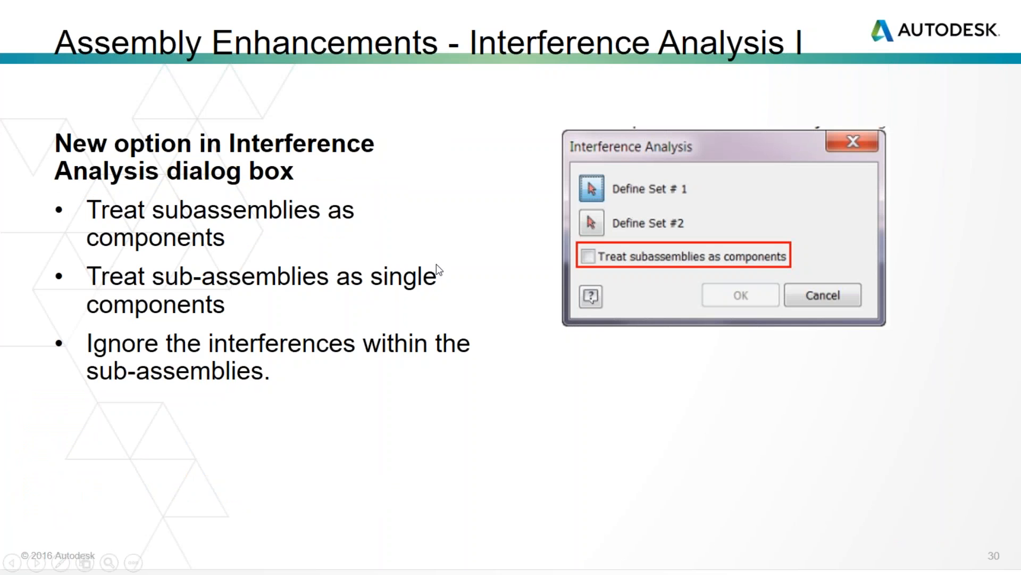
key("alt+Tab")
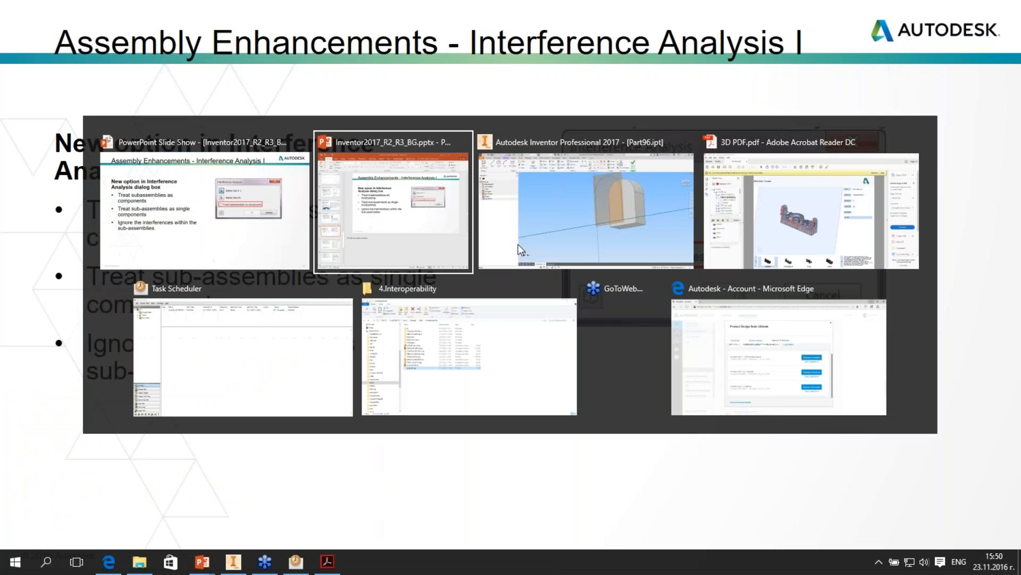
key("Escape")
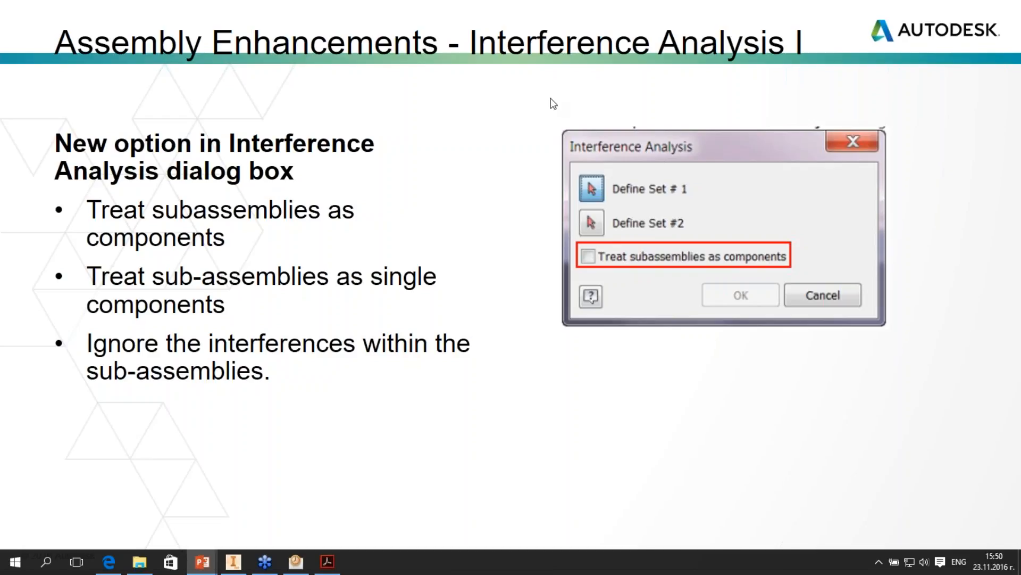
- Switch to Inventor and open the EV21-C-18-M.iam assembly from the Assemblies folder inside 5.Presentations
key("alt+Tab")
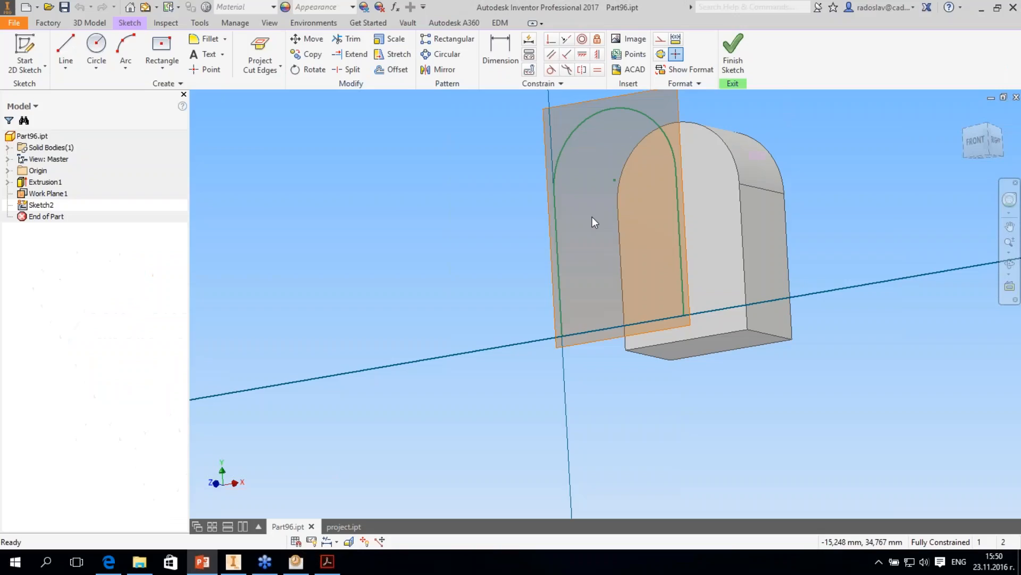
key("ctrl+o")
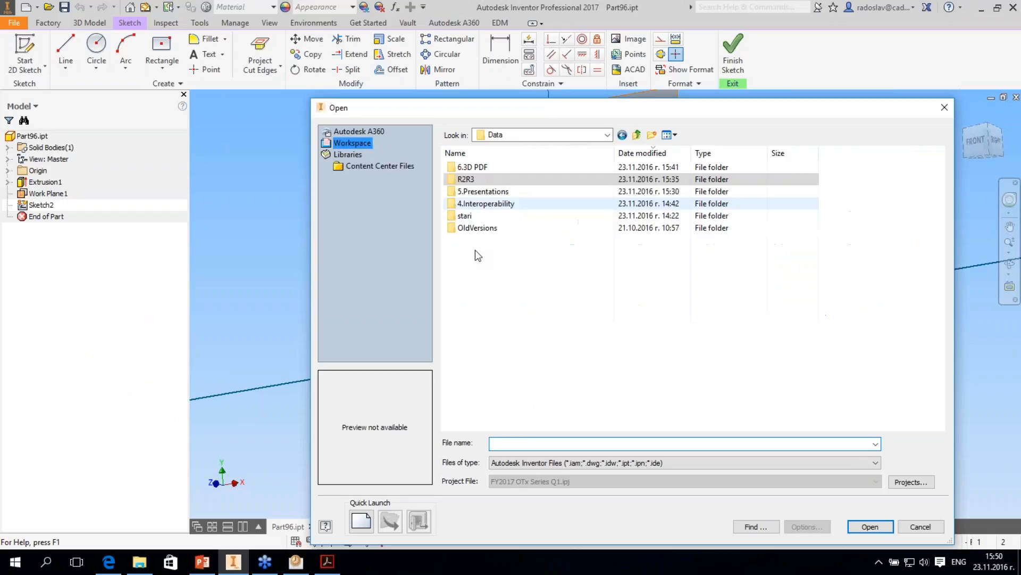
double_click(486, 204)
left_click(474, 250)
double_click(484, 192)
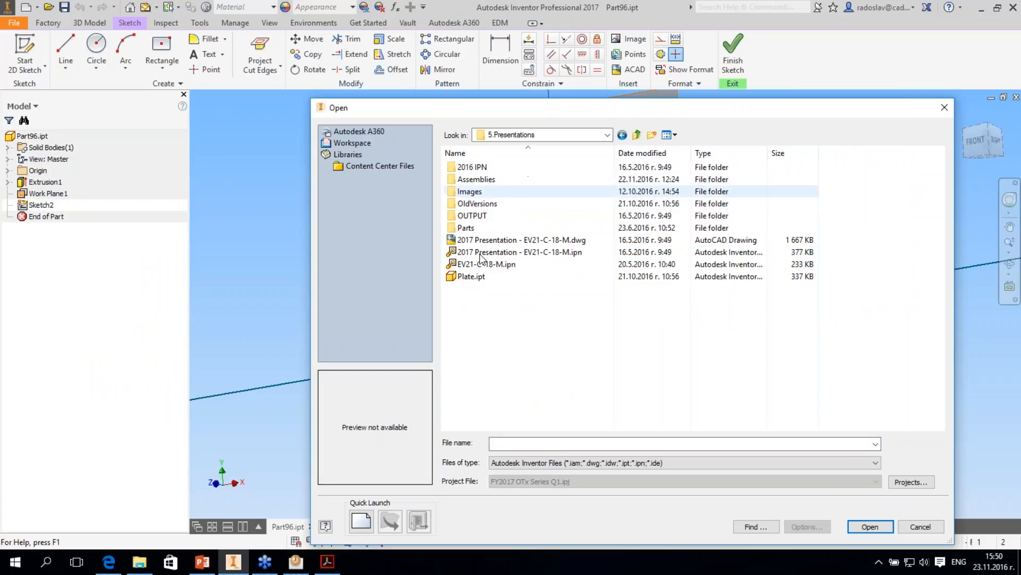
left_click(481, 254)
double_click(478, 179)
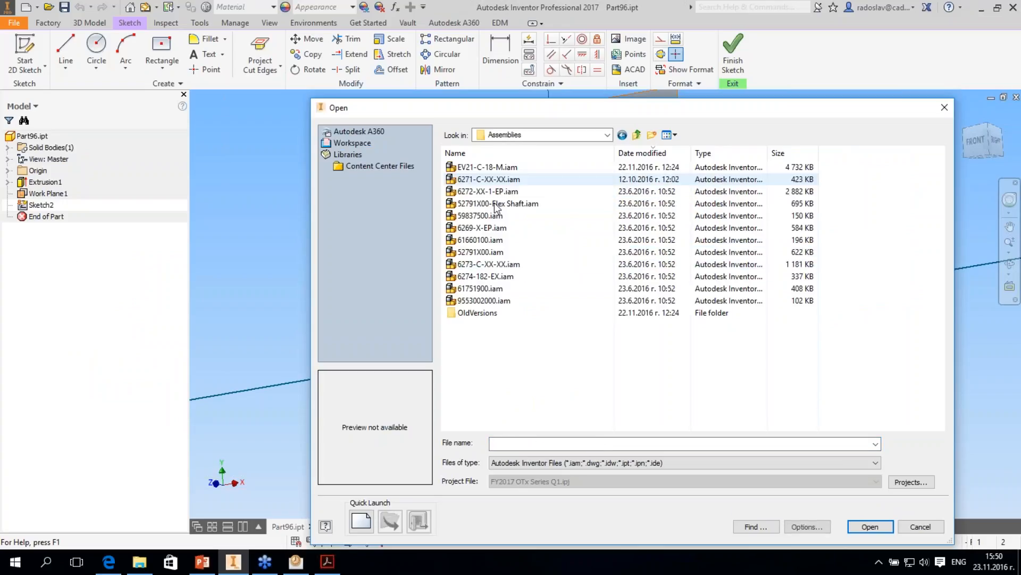
left_click(490, 168)
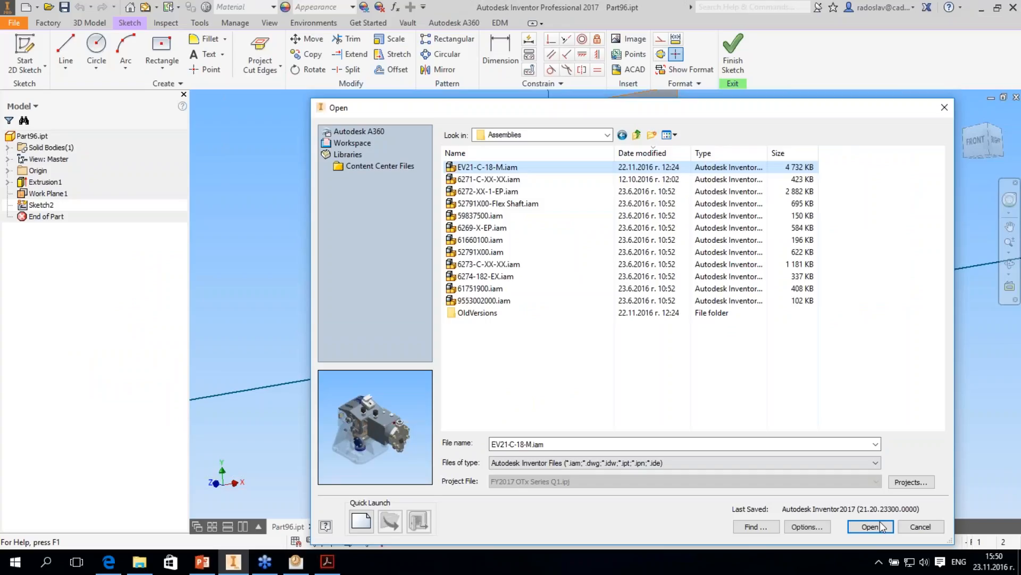
left_click(880, 526)
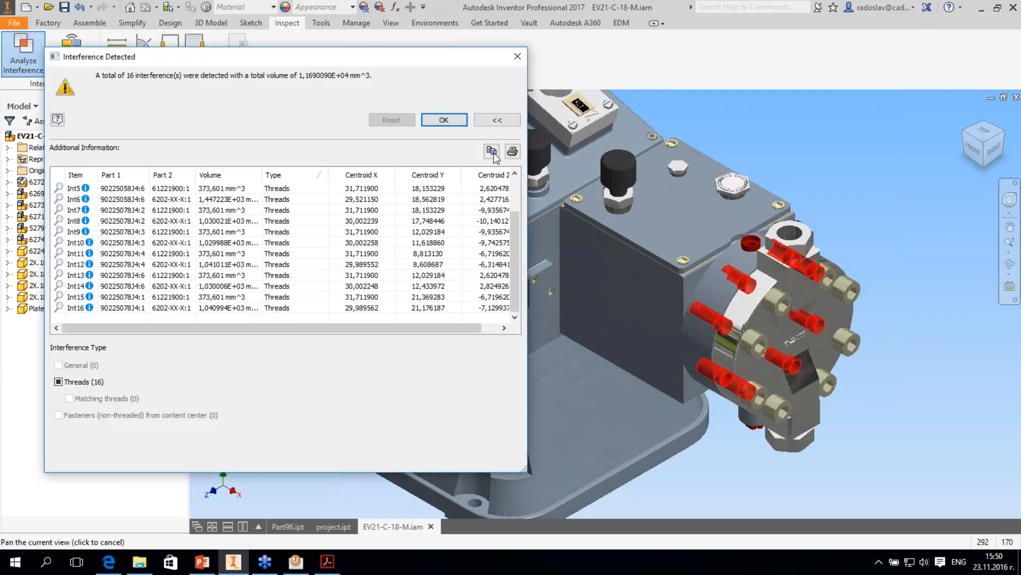
- Copy the detected interference list to the clipboard, cancel printing it, and close the Interference Detected report
left_click(496, 152)
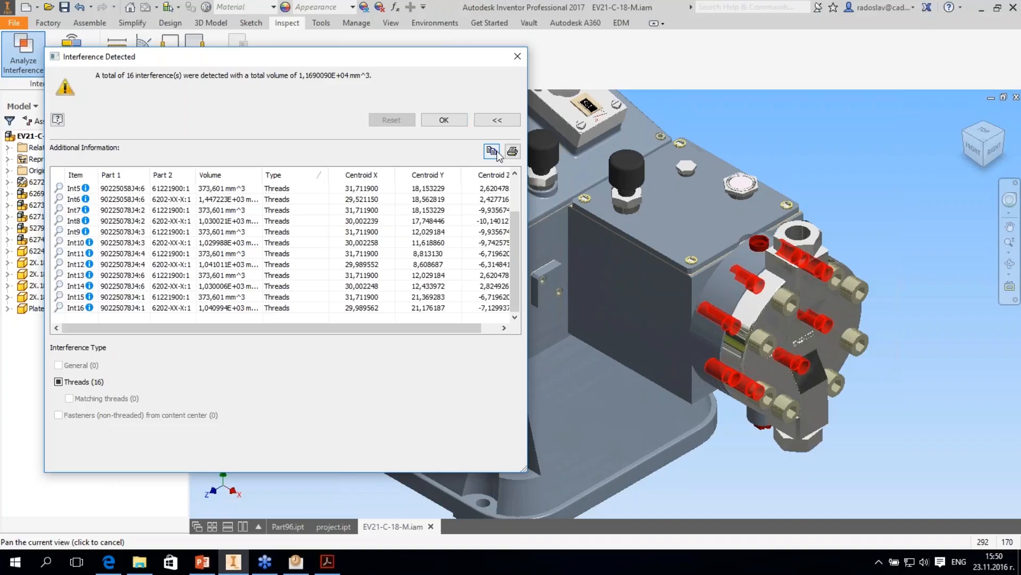
left_click(388, 351)
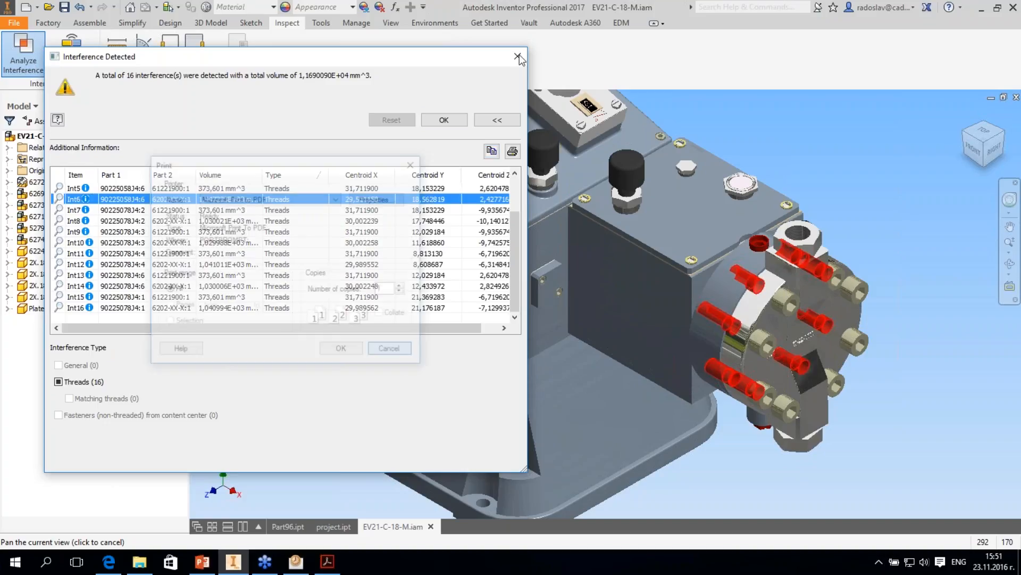
left_click(517, 57)
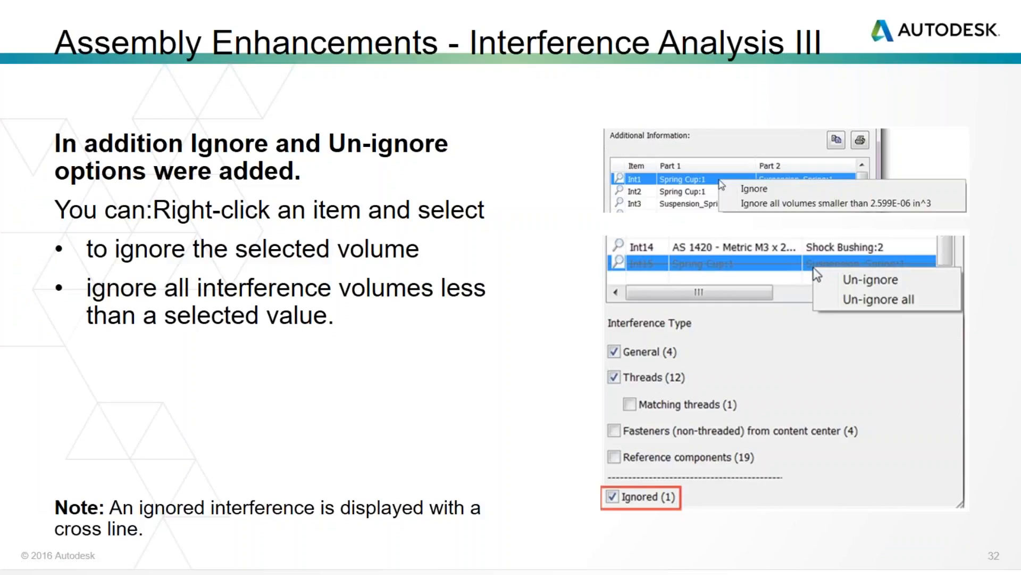
key("Right")
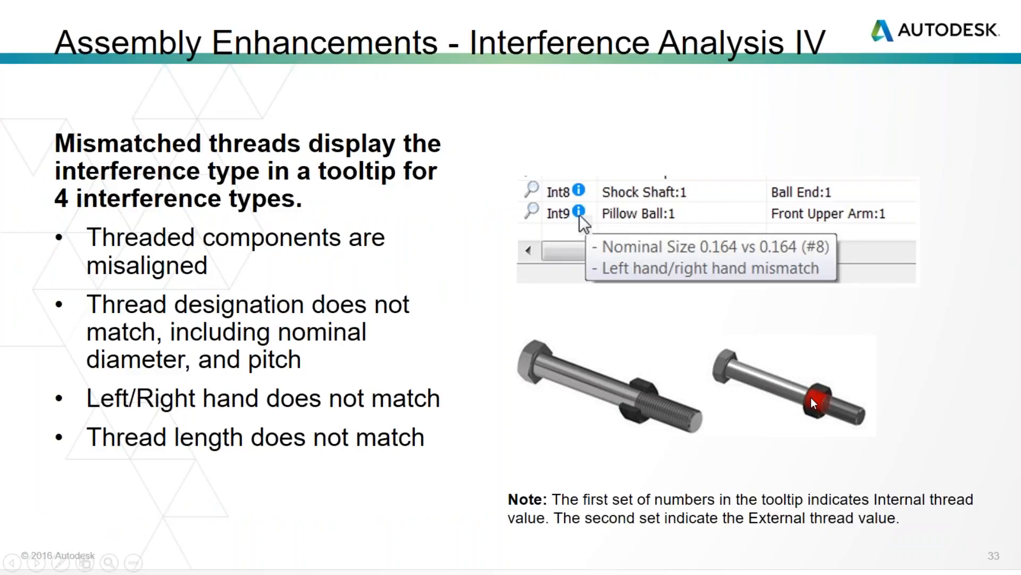
key("Right")
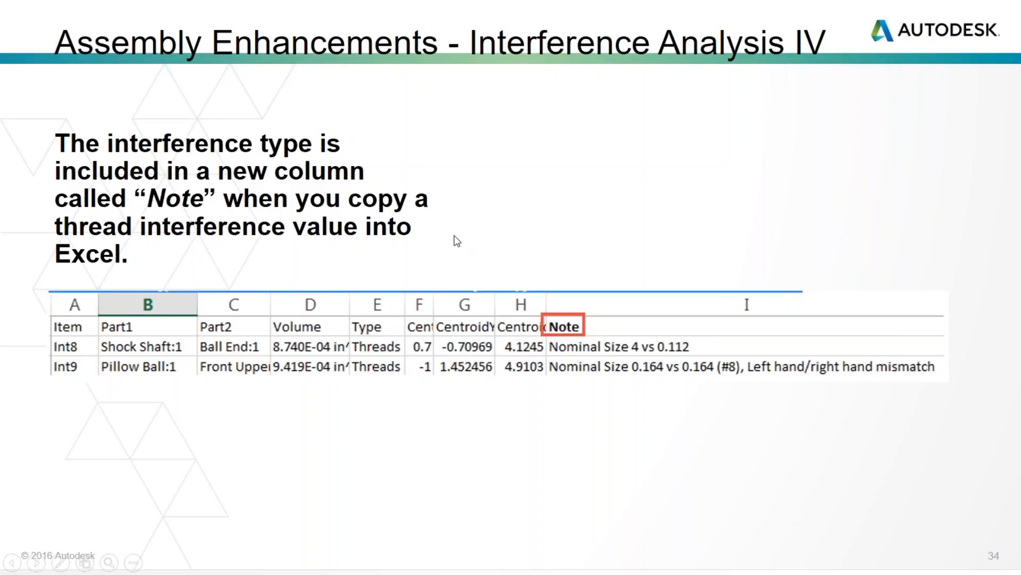
- Return to Inventor, open its online help, and skim the What's New pages for Inventor 2017.3 and 2017 R2
key("alt+Tab")
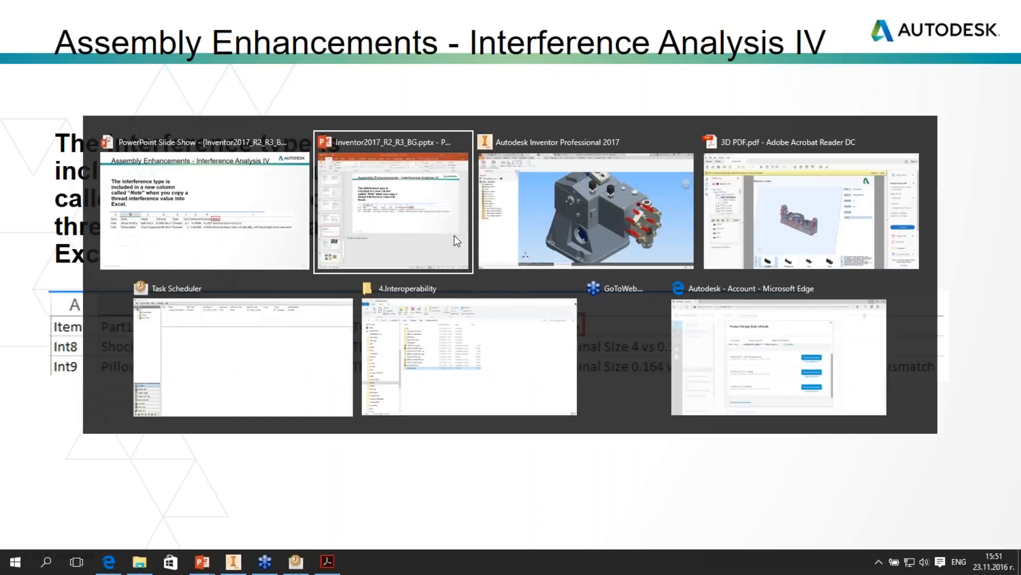
key("alt+Tab")
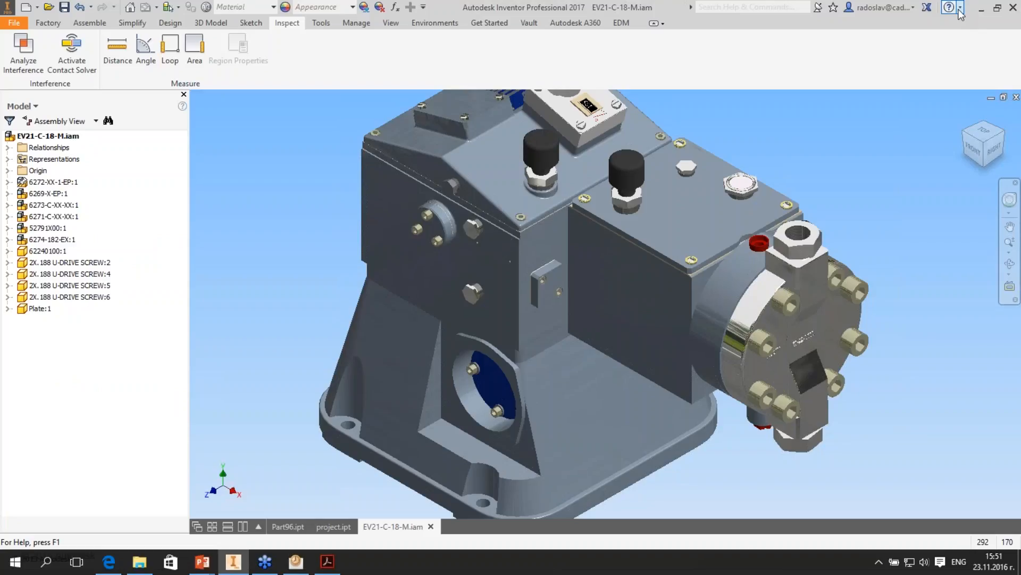
left_click(960, 8)
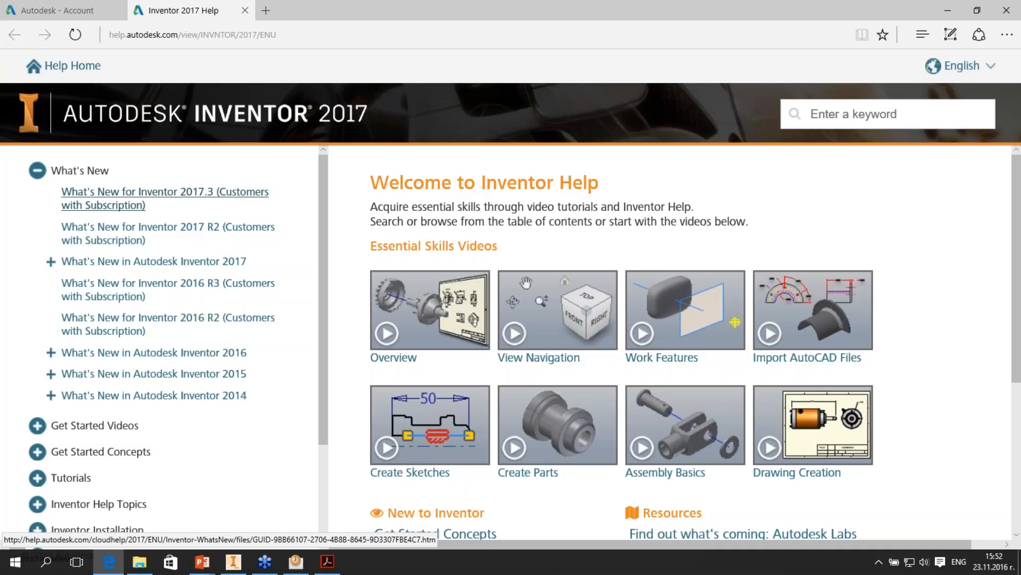
left_click(165, 198)
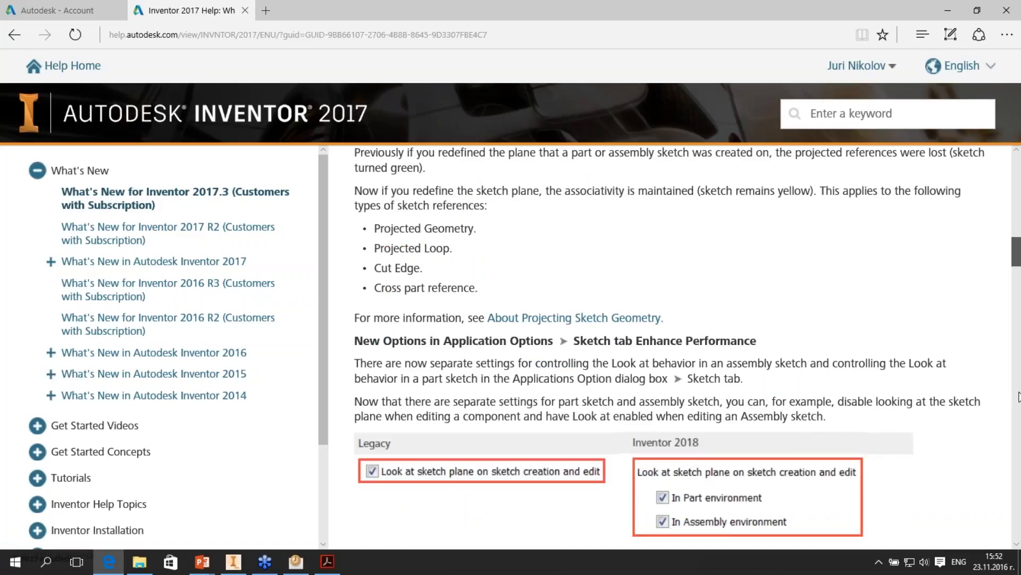
scroll(1018, 396, "down", 5)
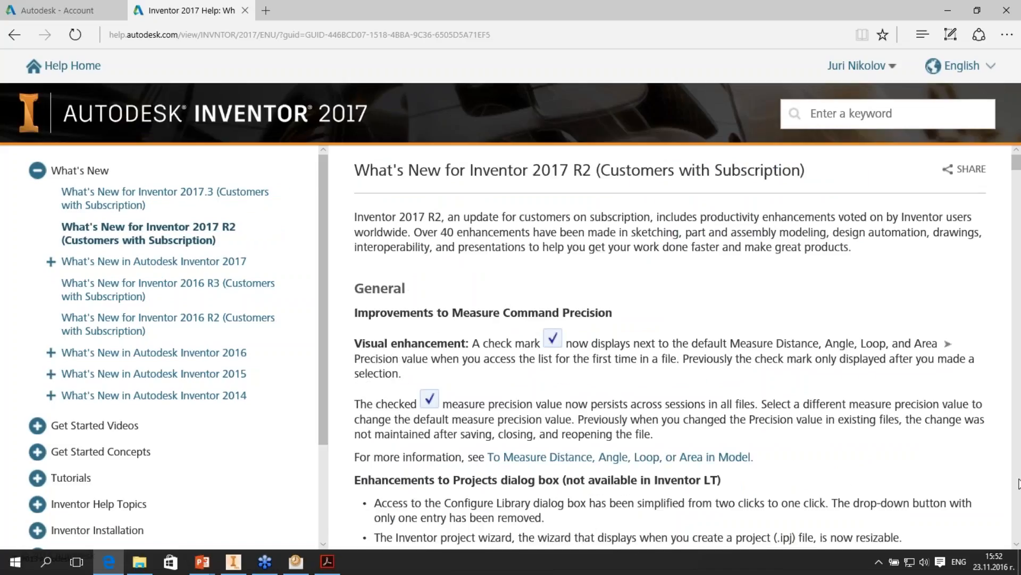
left_click_drag(1017, 162, 1017, 458)
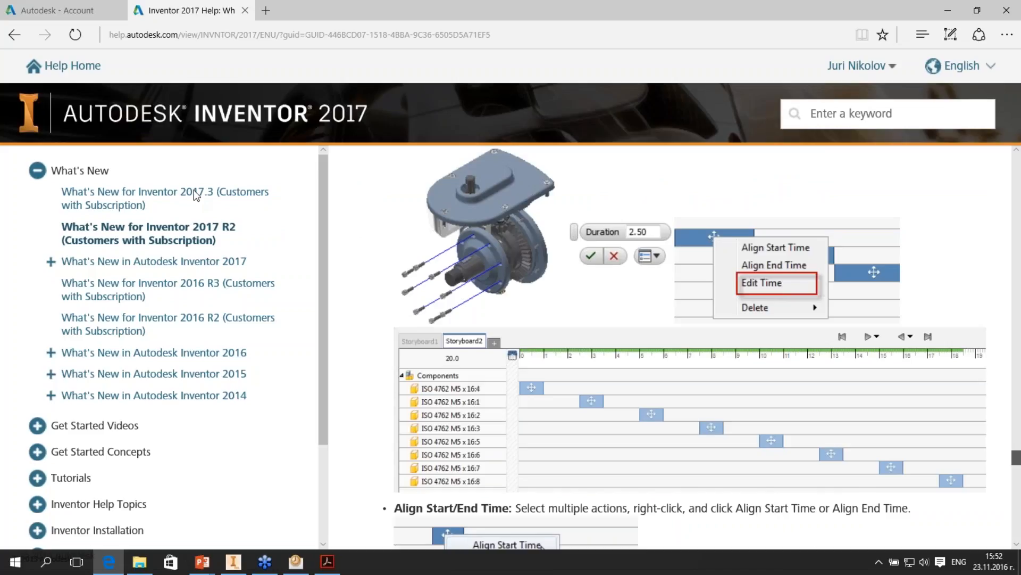
left_click(195, 195)
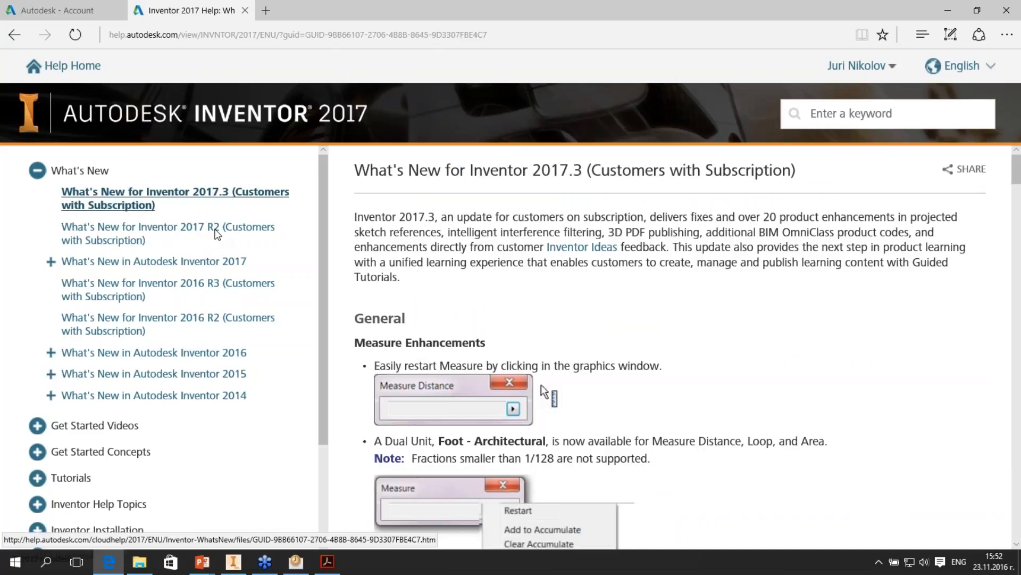
left_click(217, 234)
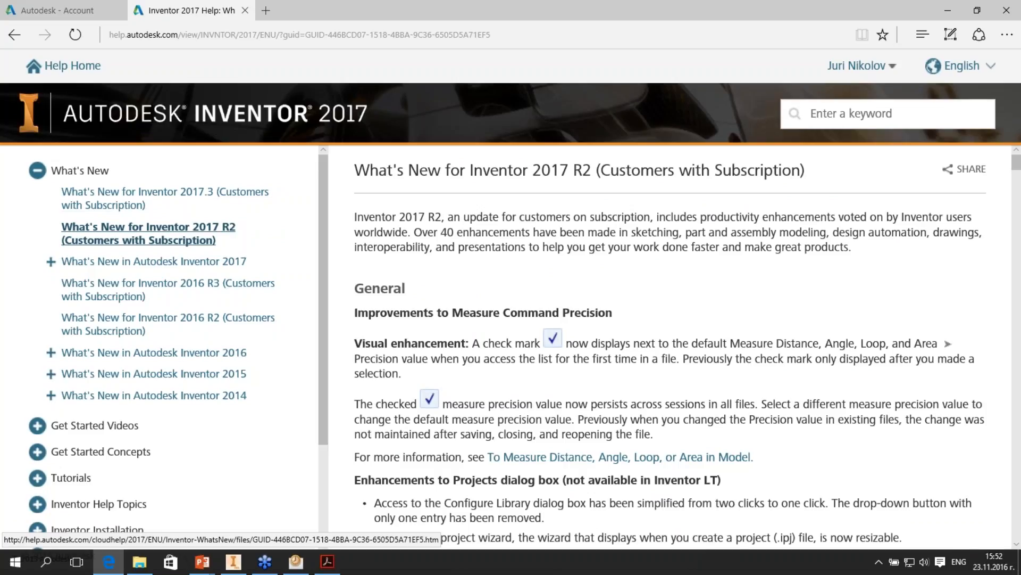
- Switch back to Inventor and inspect the EV21-C-18-M assembly from several angles
key("alt+Tab")
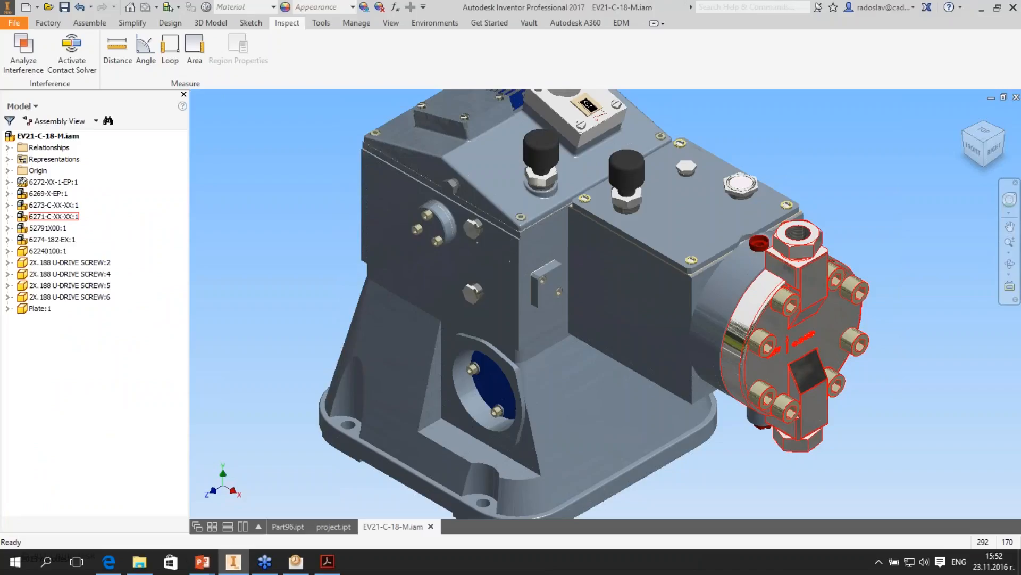
scroll(798, 319, "up", 4)
middle_click_drag(798, 319, 915, 340, "shift")
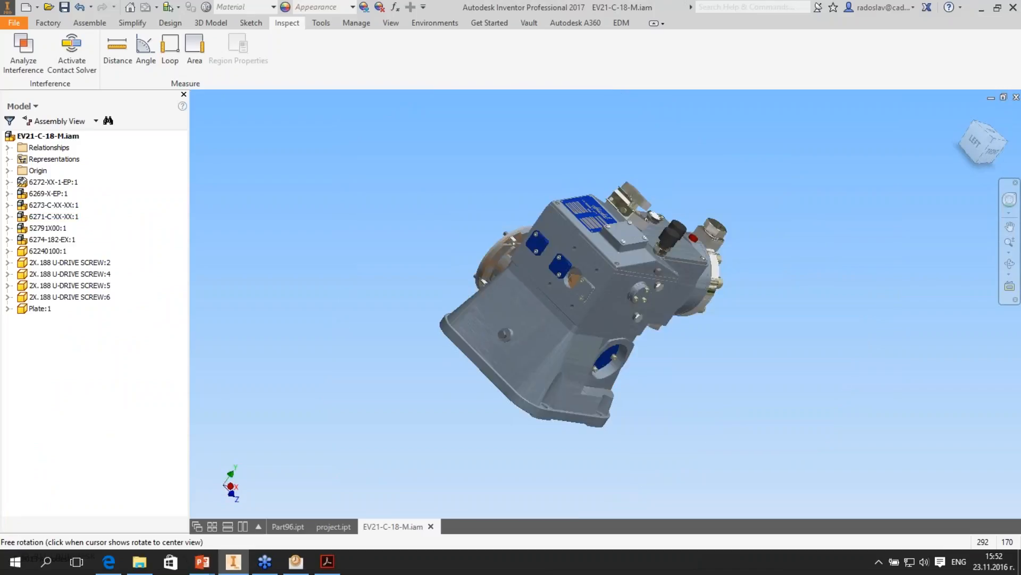
middle_click_drag(798, 319, 691, 298, "shift")
scroll(691, 298, "down", 3)
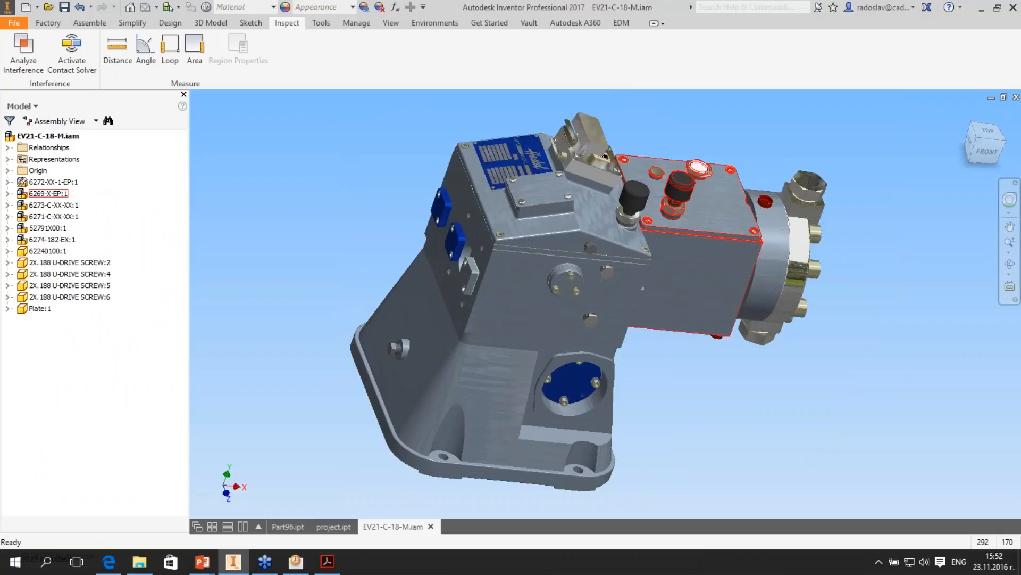